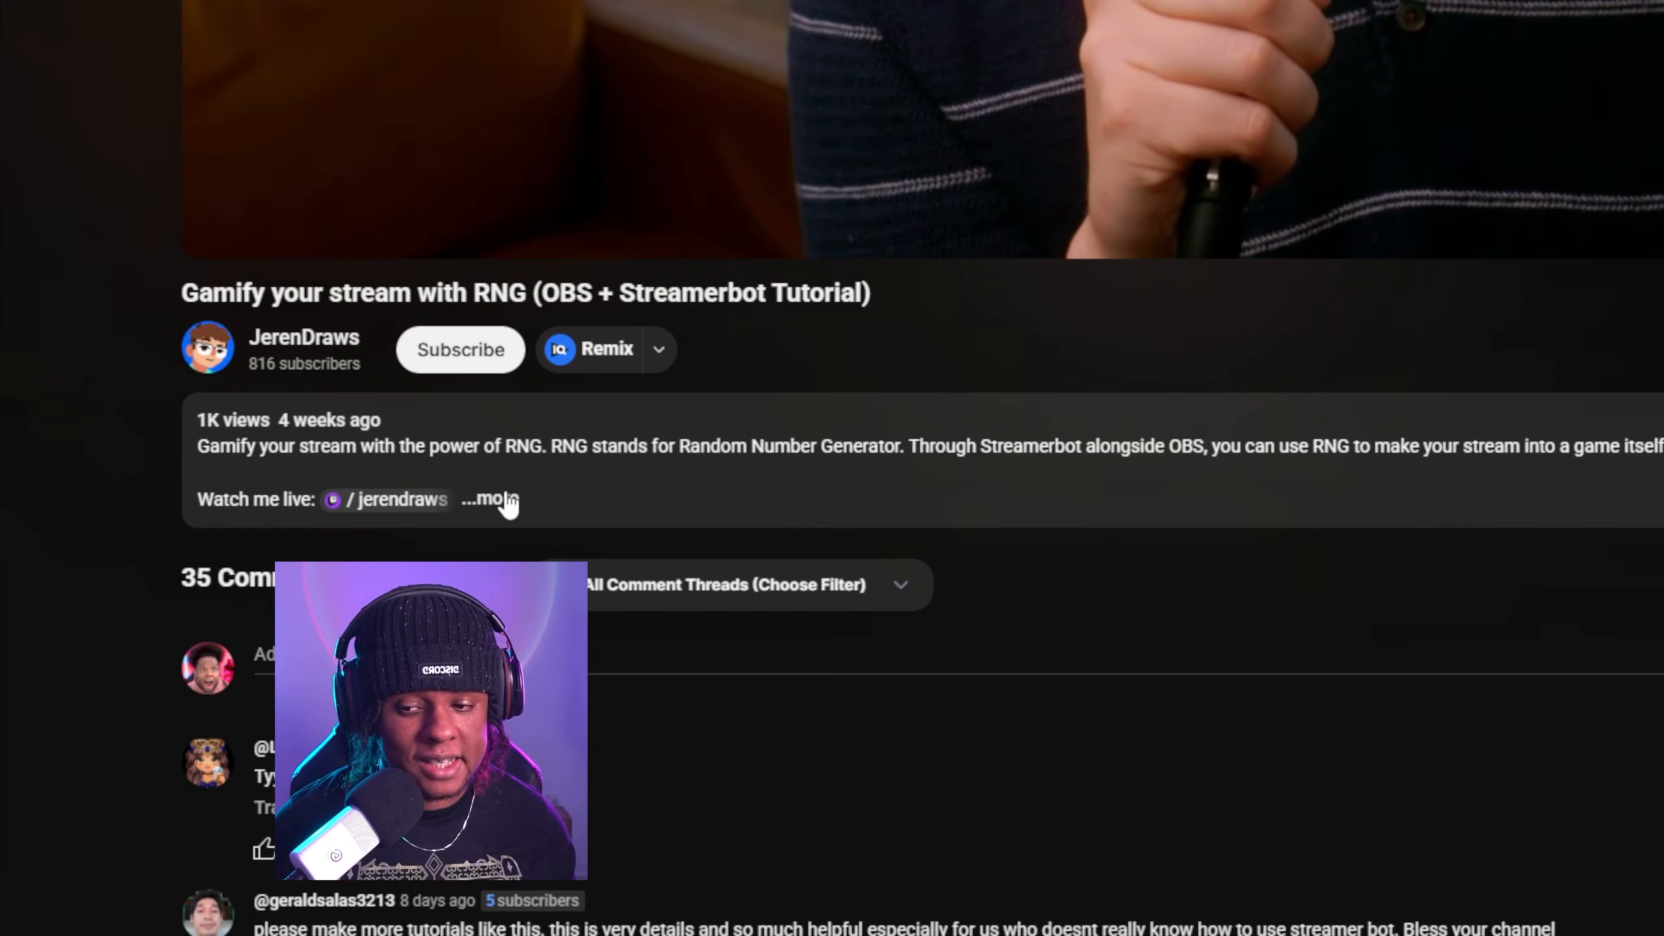
Step: Expand the description of the "Gamify your stream with RNG" tutorial video to view its details
click(501, 500)
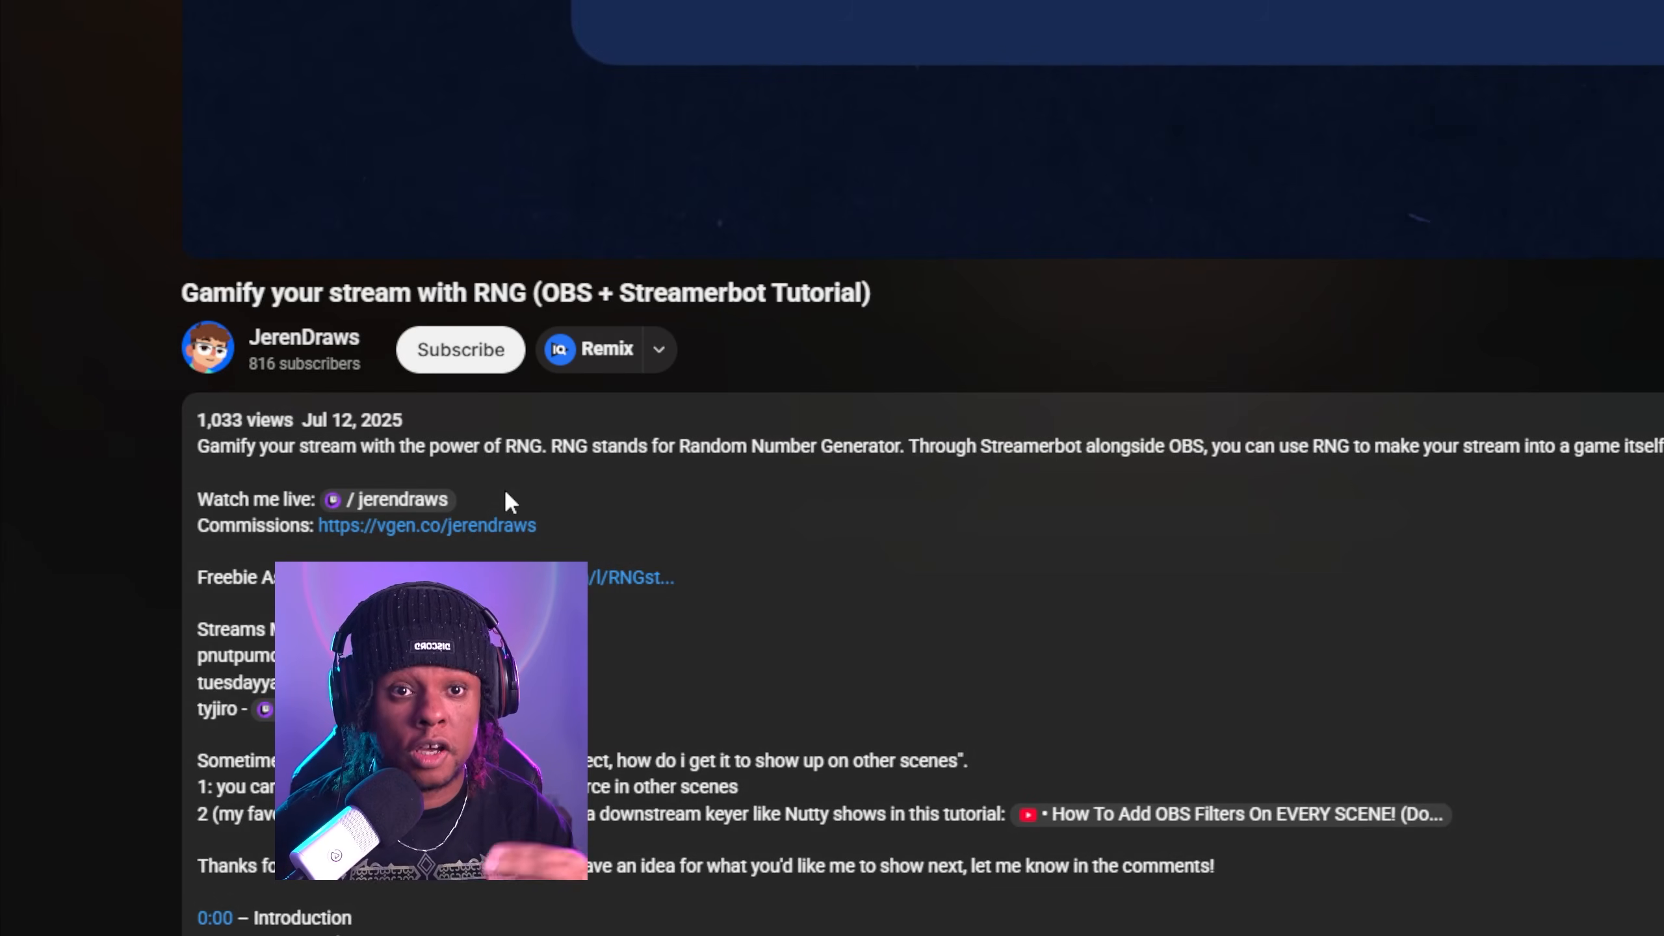
scroll(506, 492, up, 4)
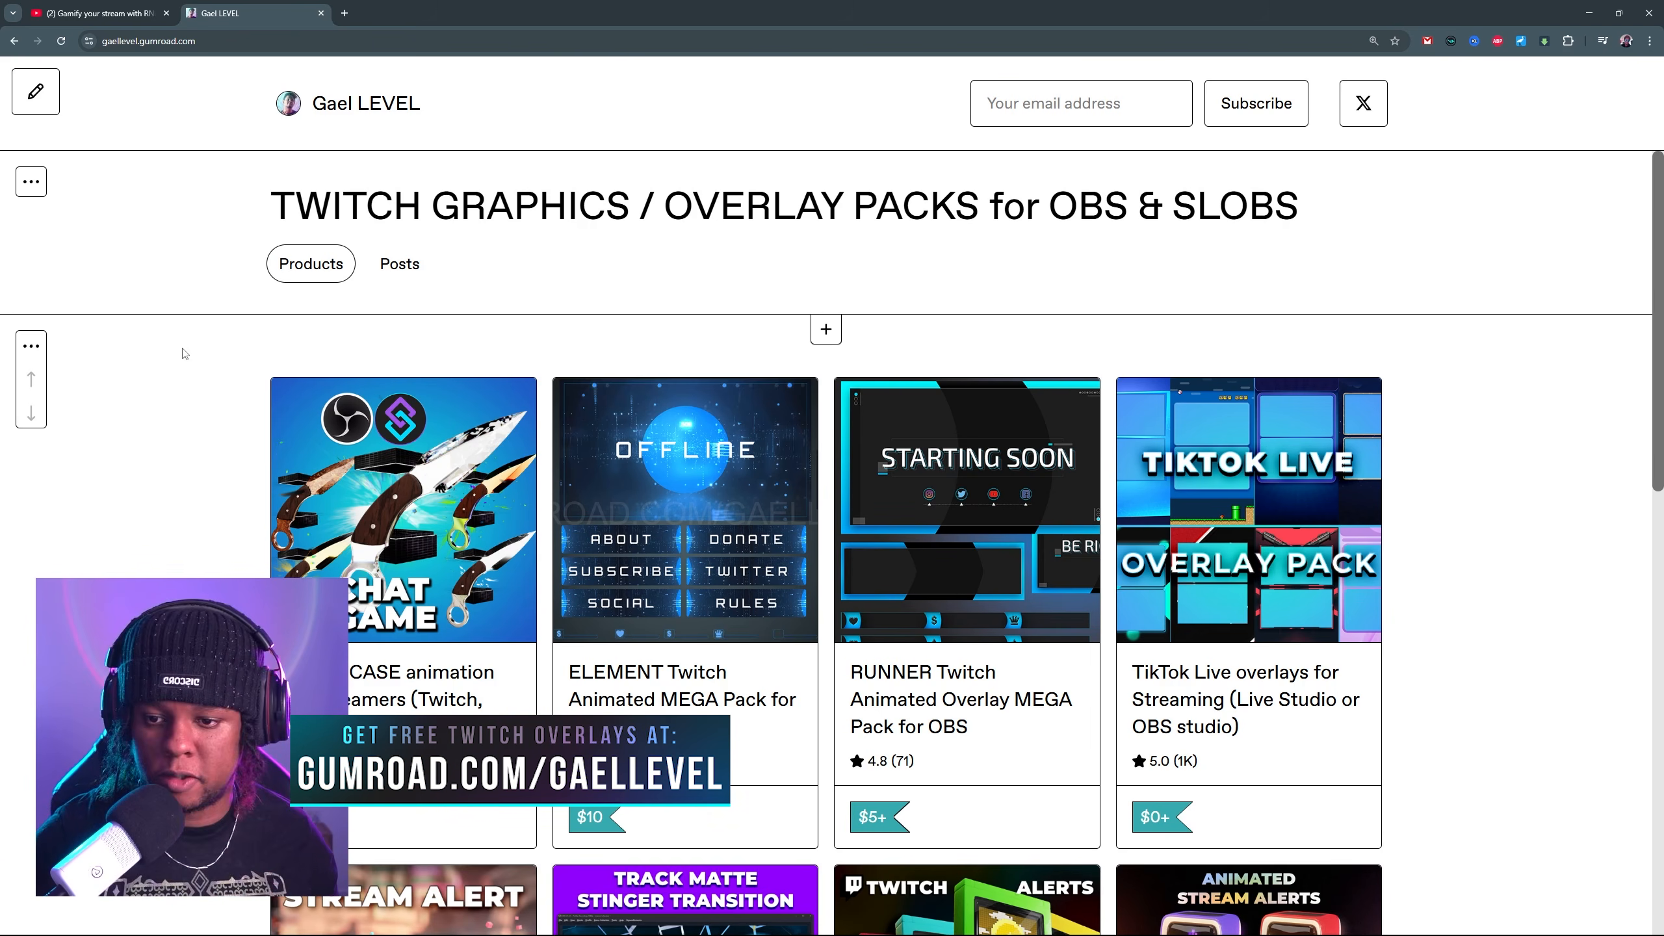
Step: Open the KNIFE CASE animation product page in the Gumroad store and read its description and pack contents
scroll(196, 340, down, 3)
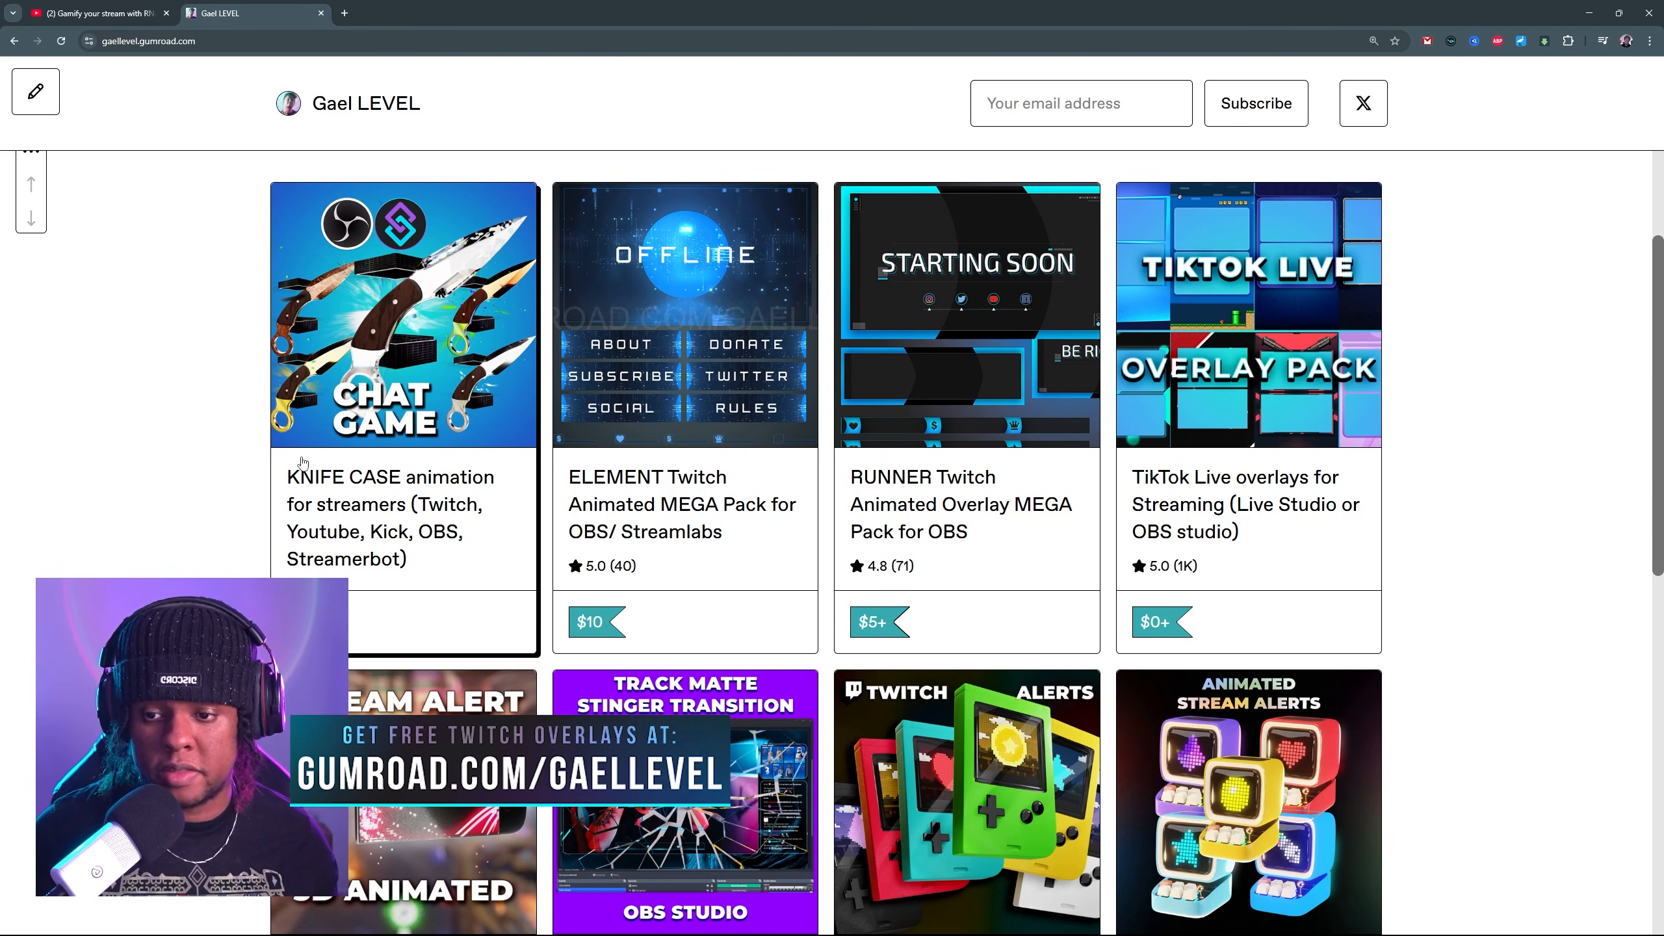
click(354, 518)
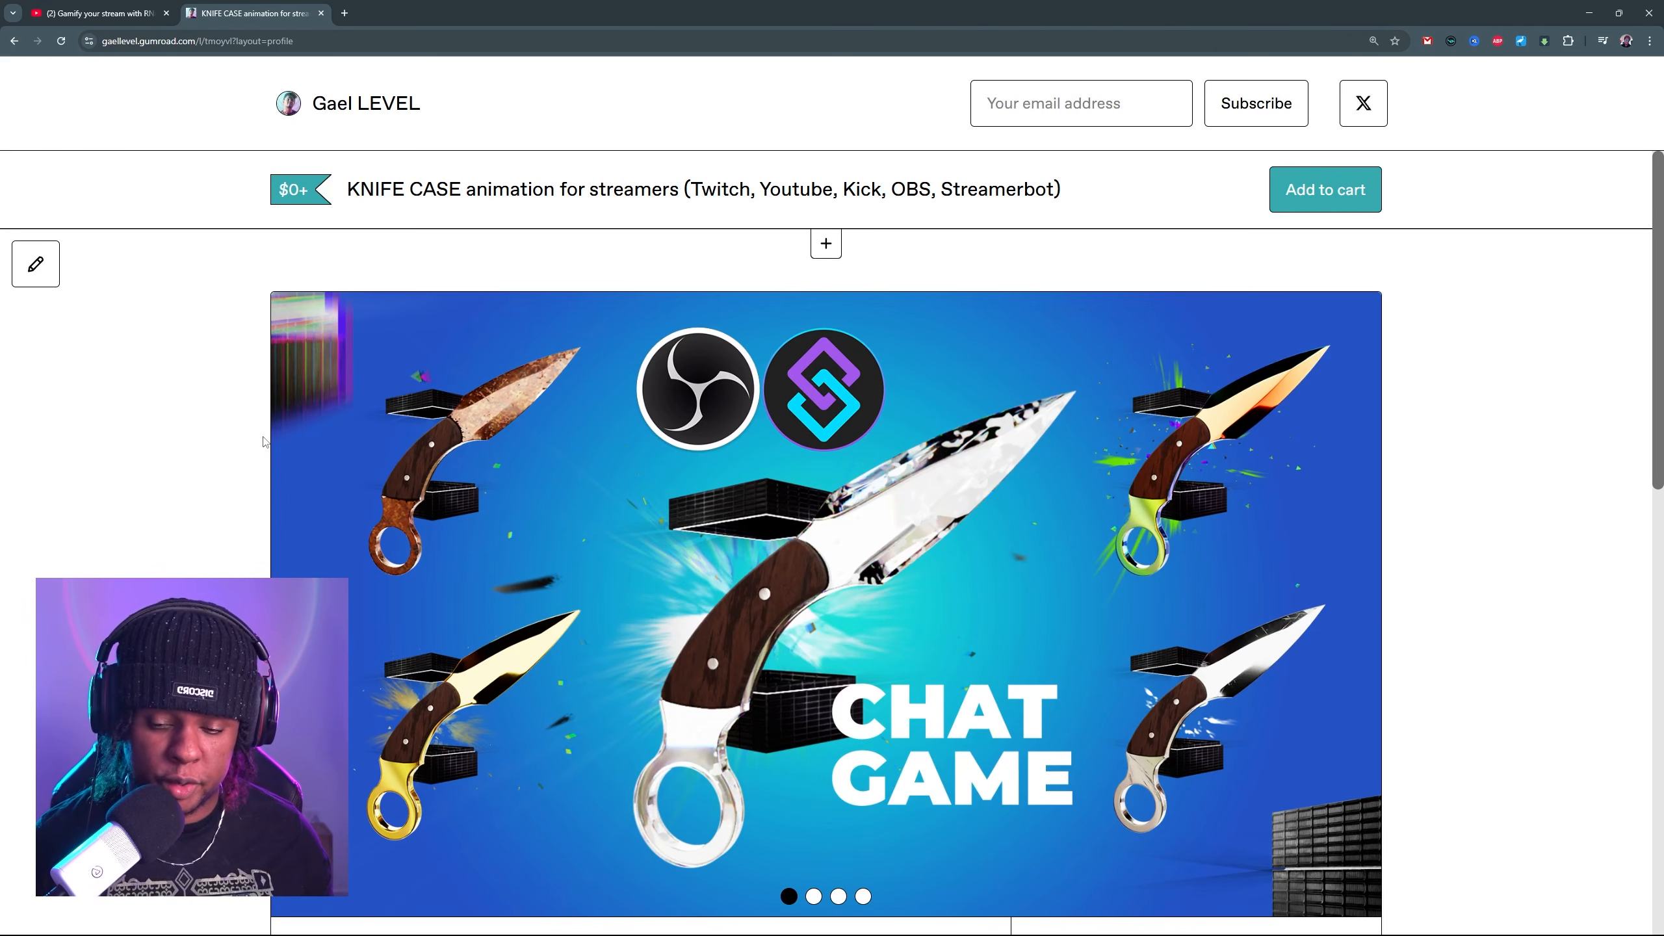
scroll(264, 441, down, 4)
scroll(263, 441, down, 7)
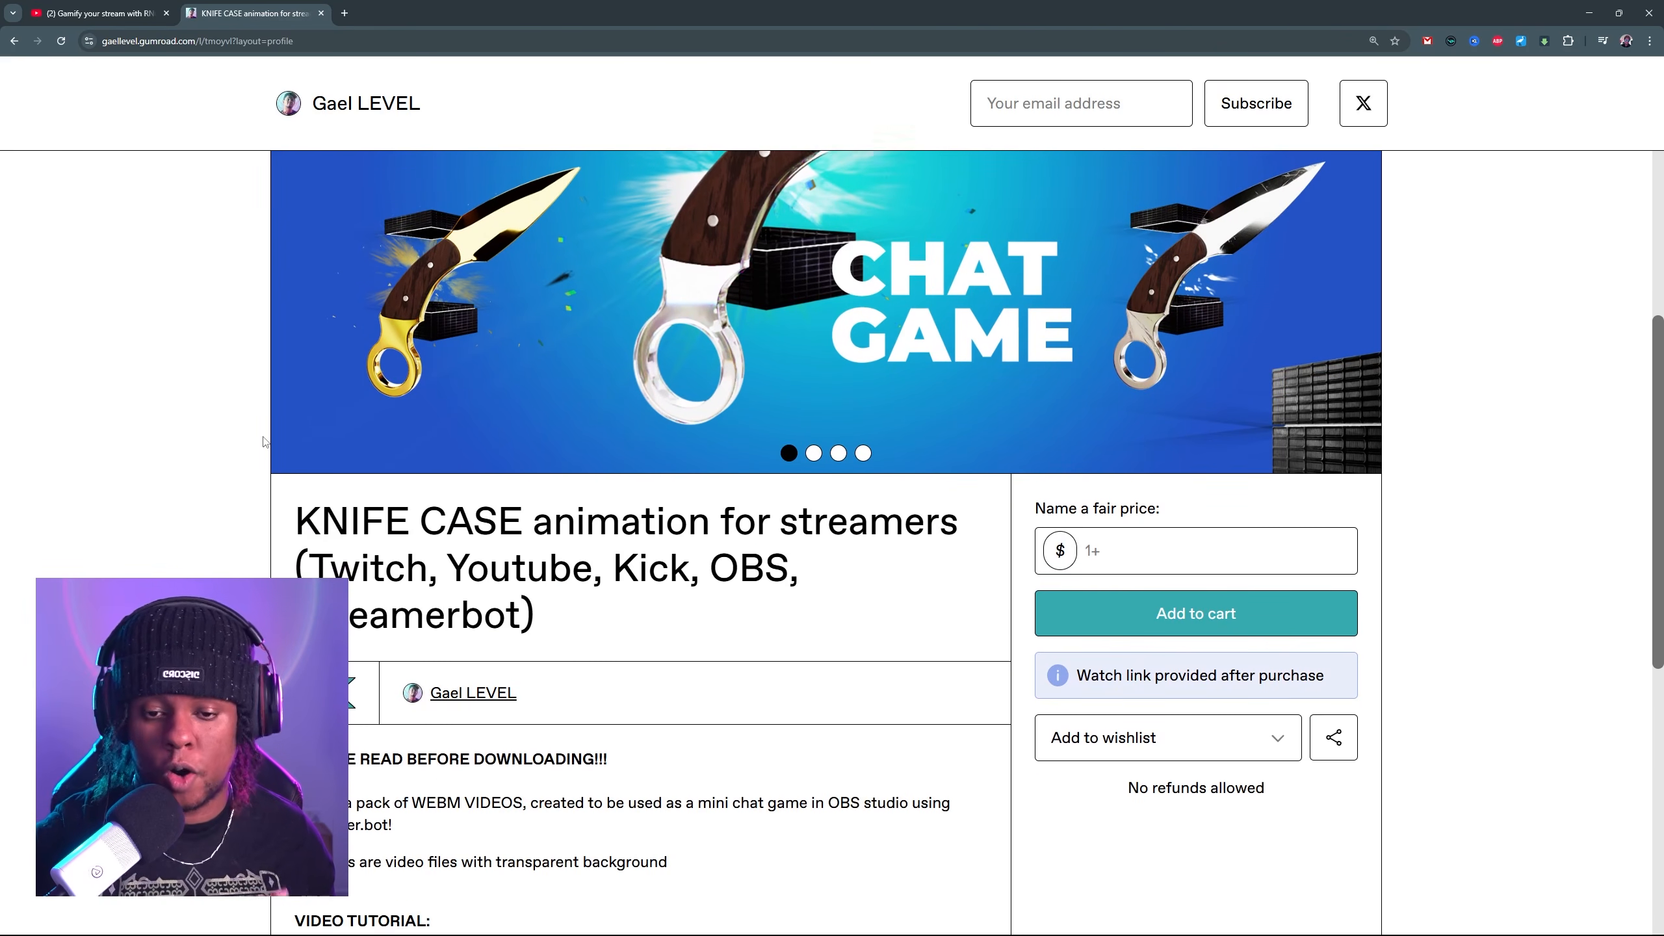
scroll(264, 441, down, 2)
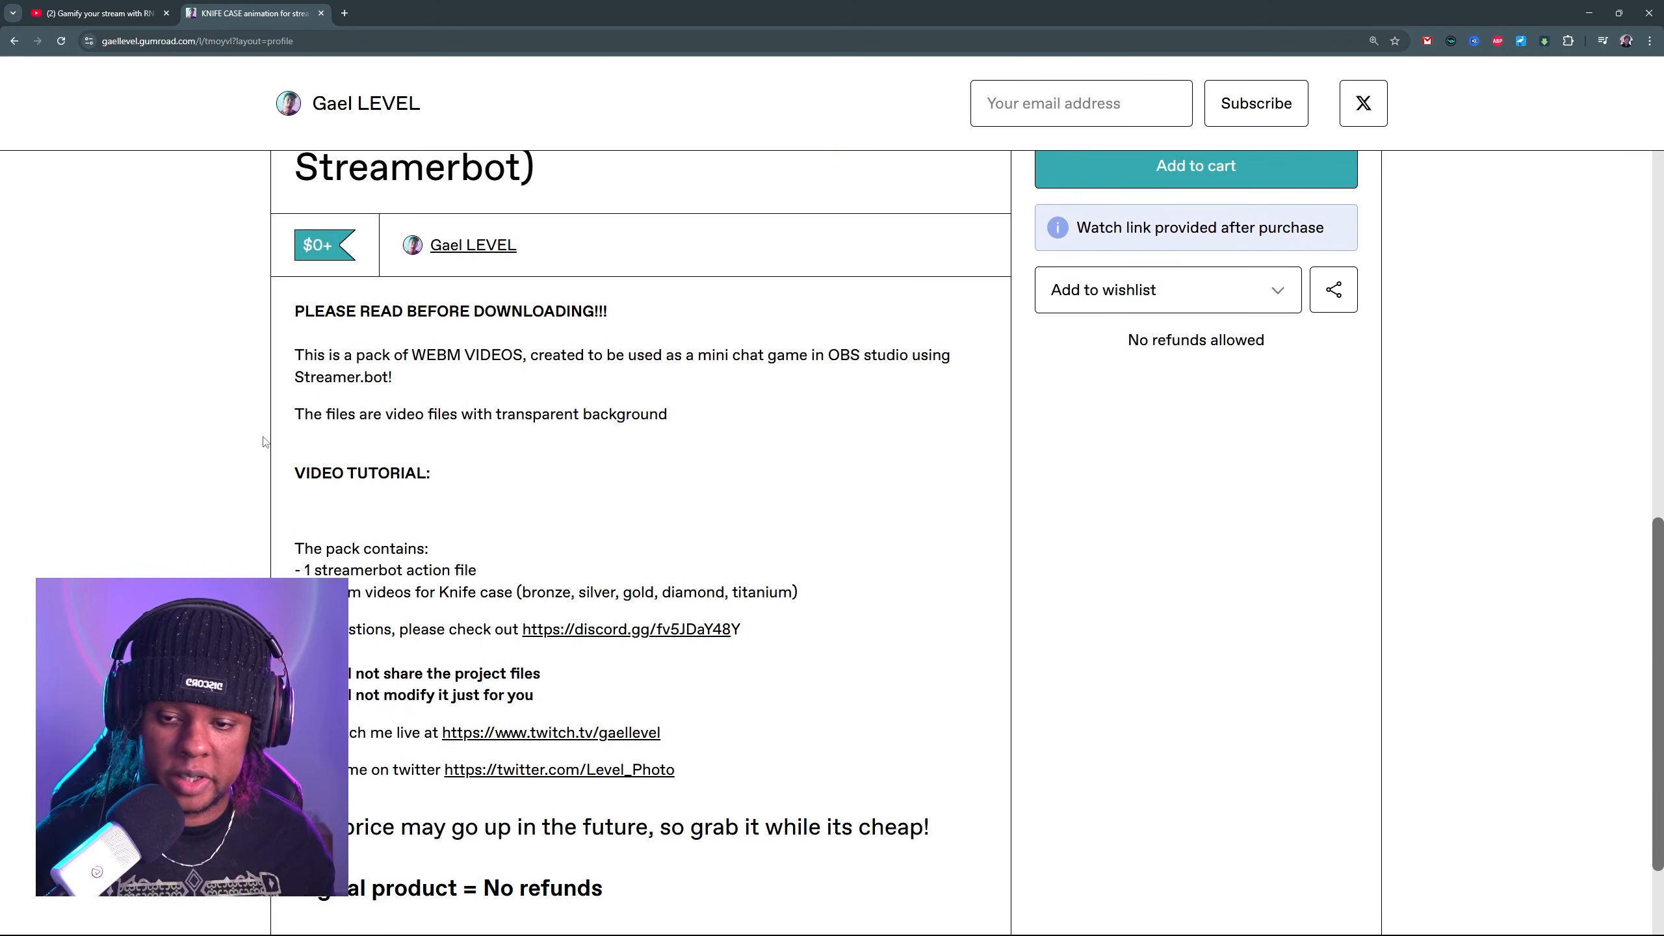
scroll(264, 442, up, 3)
scroll(264, 442, down, 1)
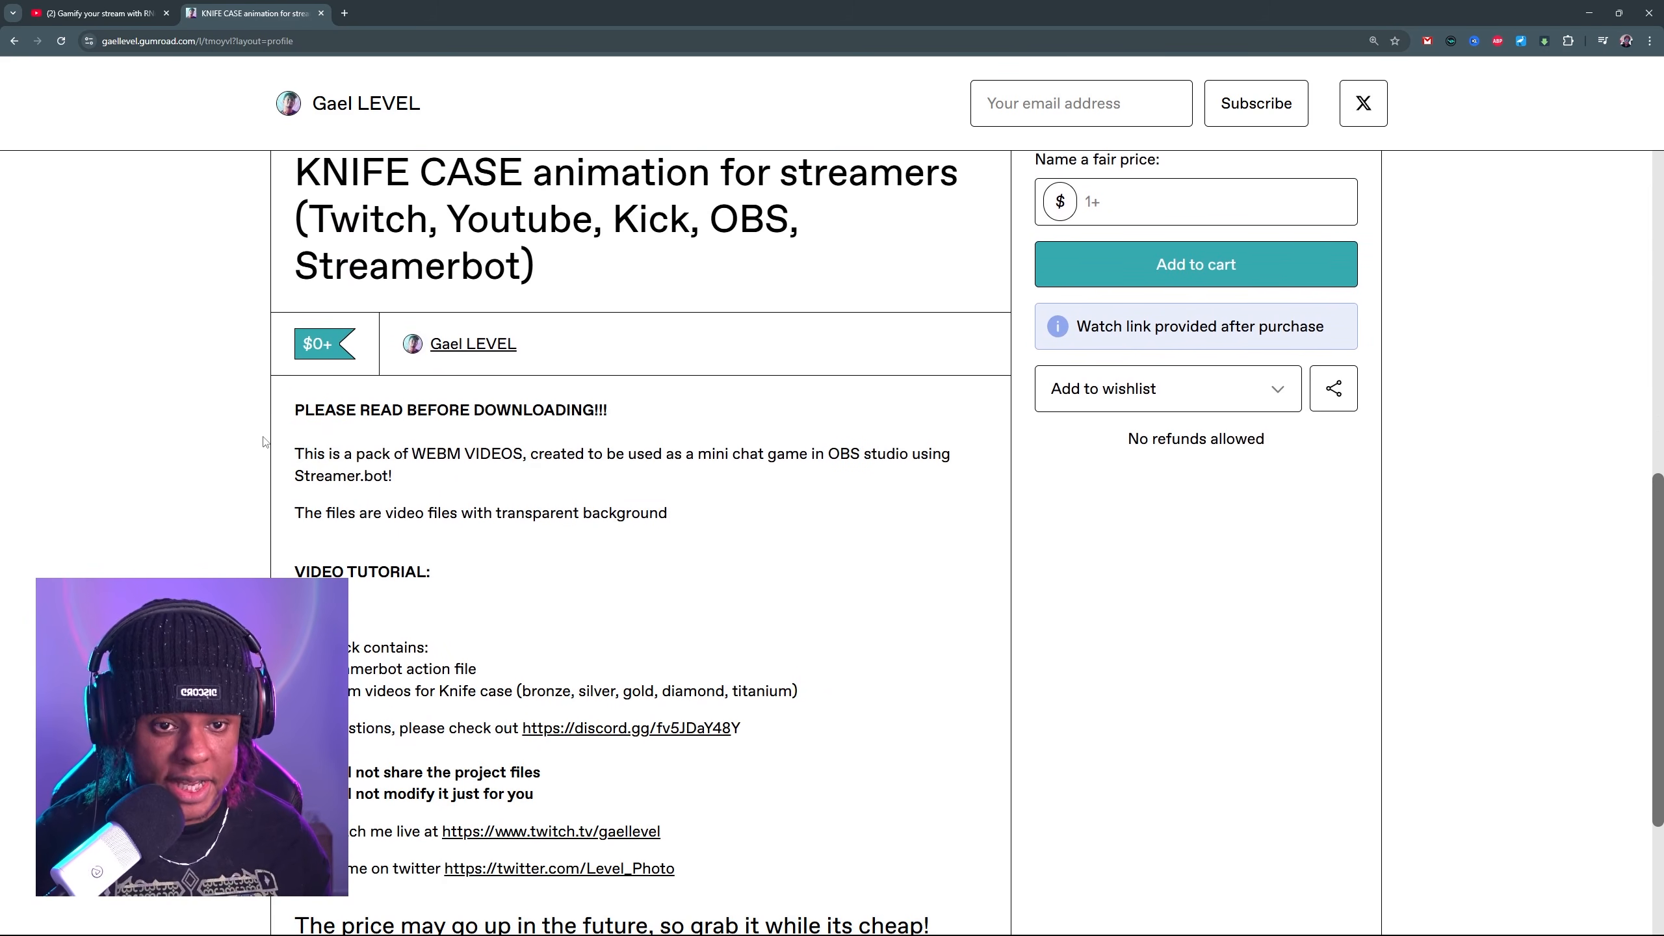
scroll(264, 441, up, 4)
scroll(275, 451, down, 6)
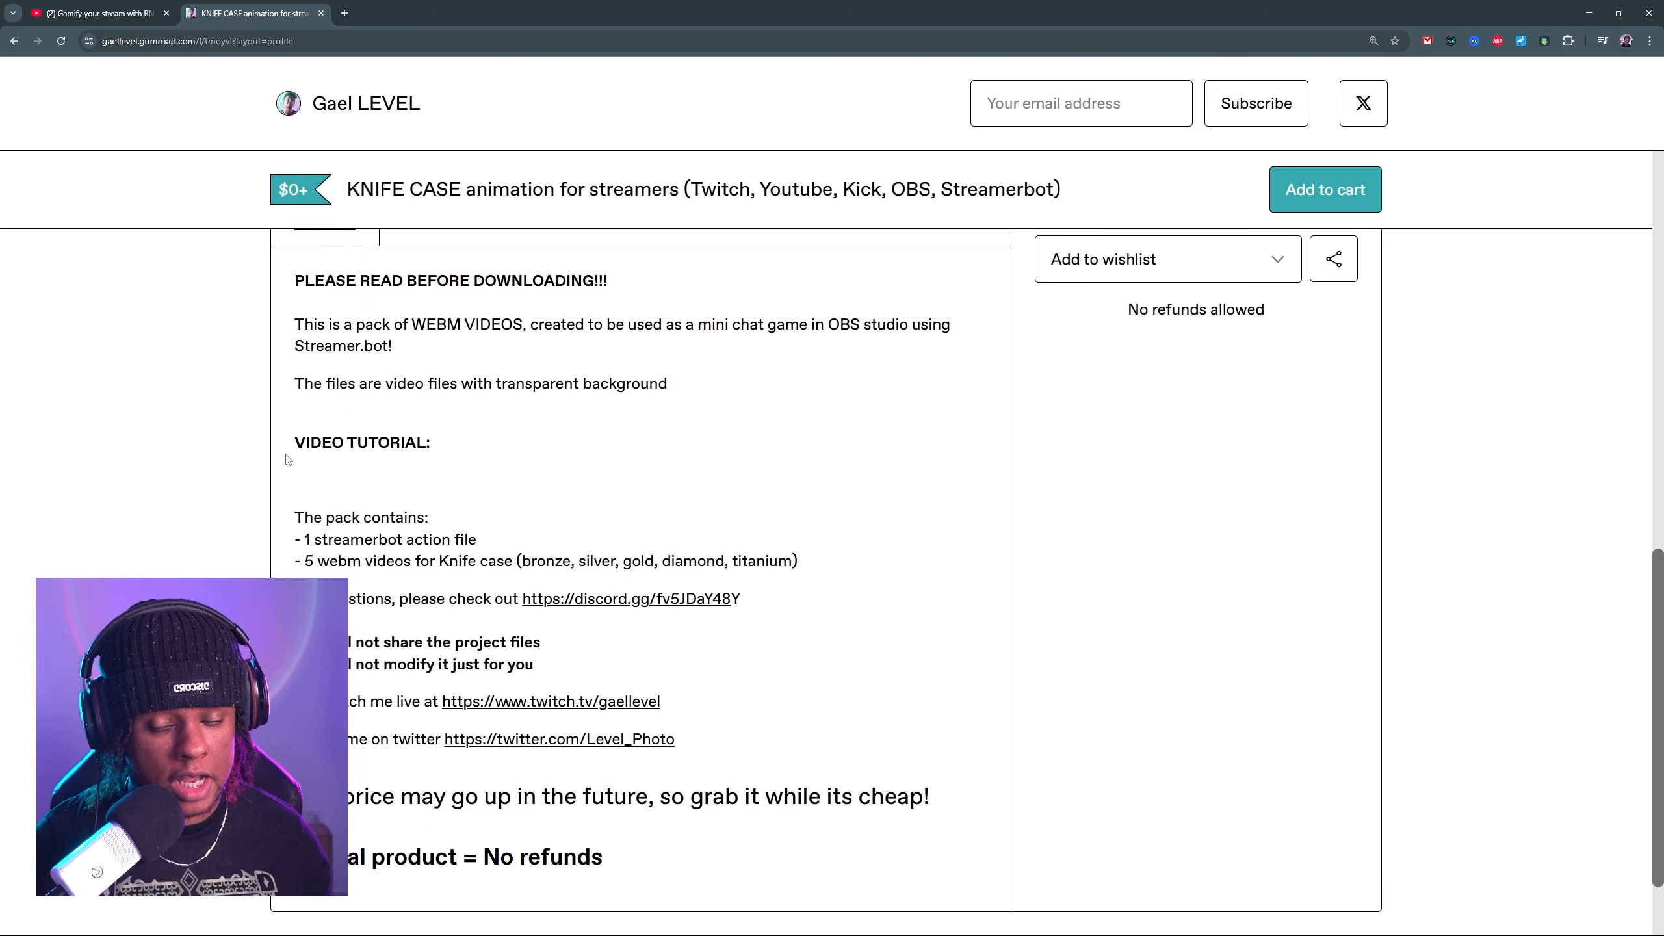
scroll(582, 531, down, 1)
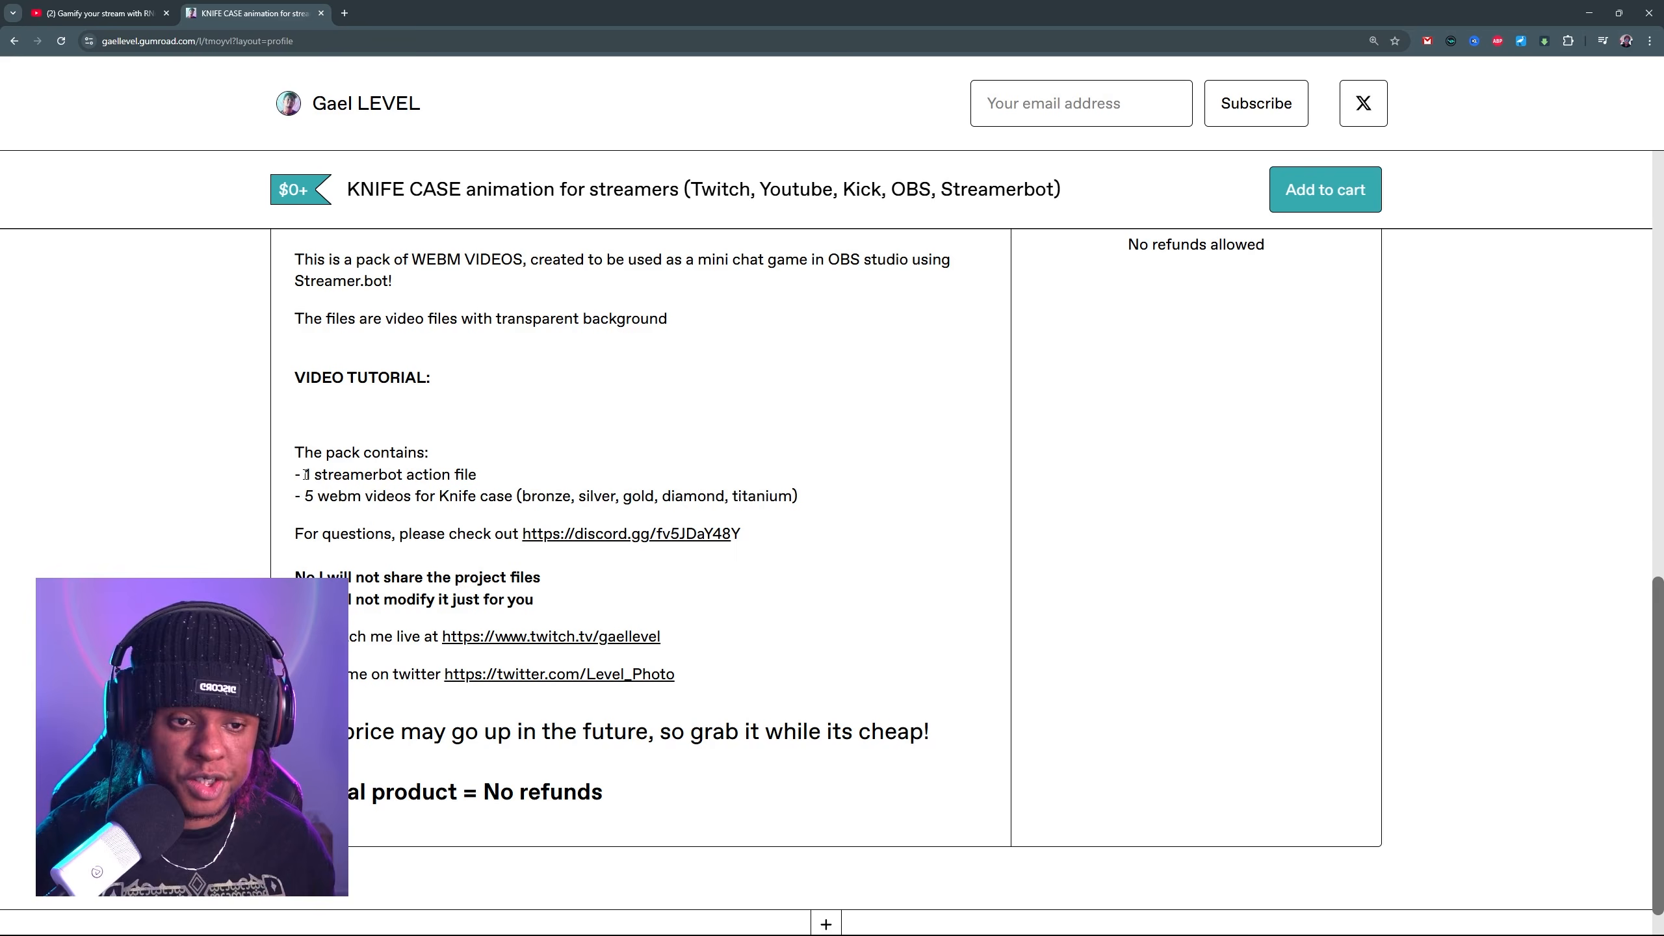
scroll(315, 453, up, 4)
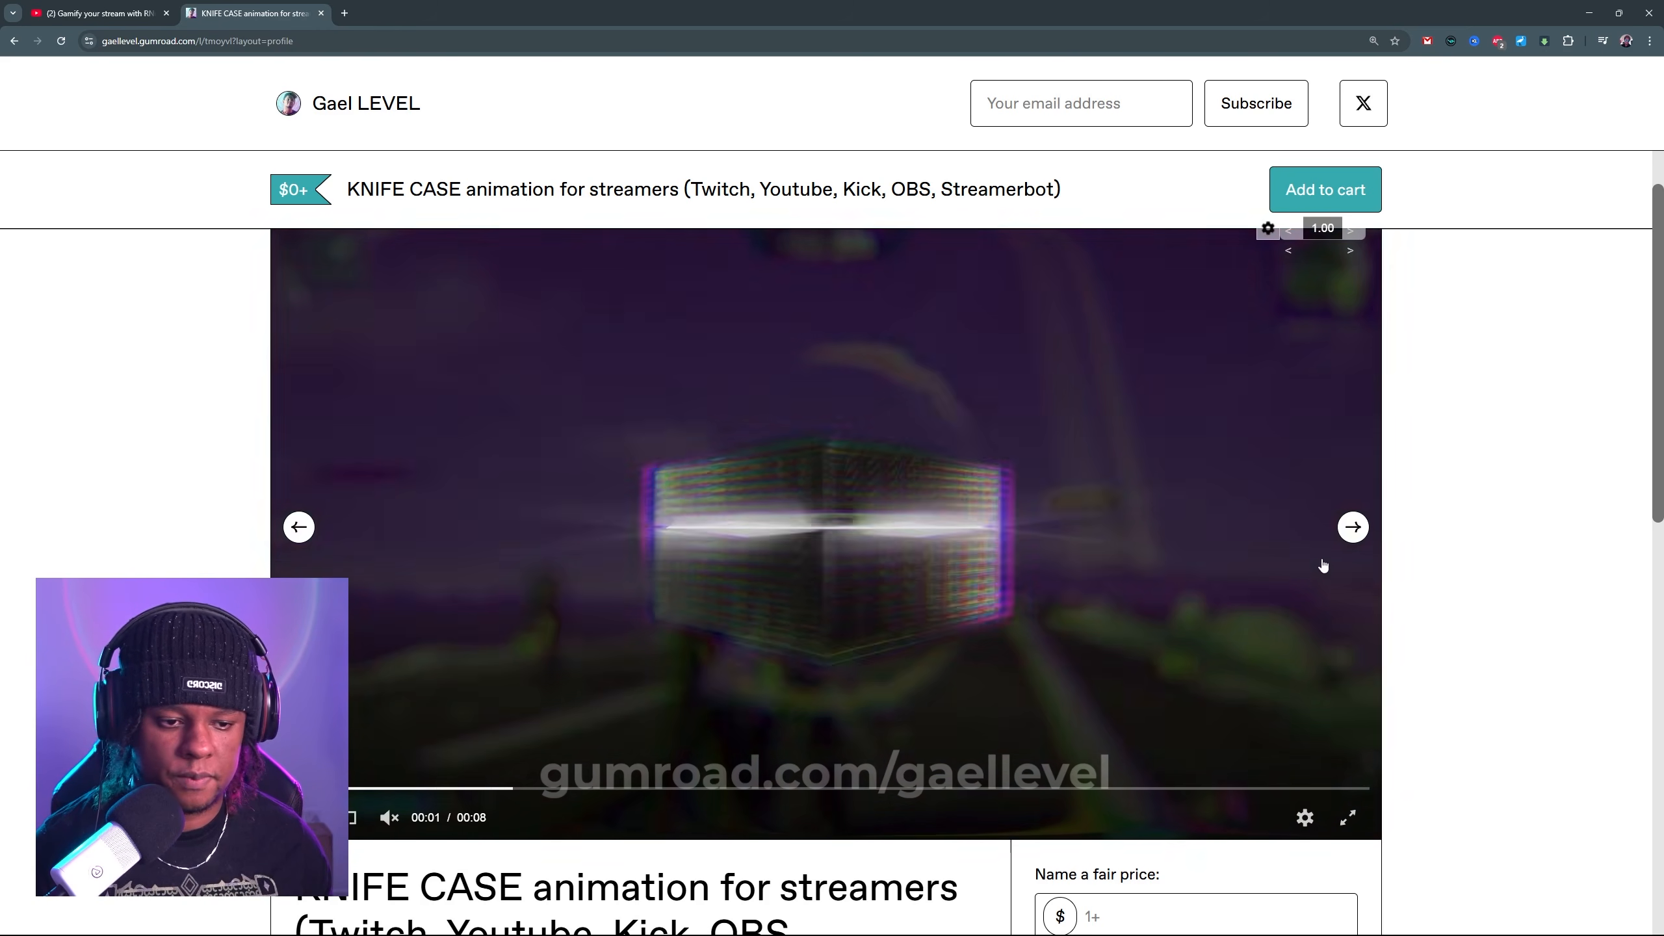
Step: Play the preview videos in the KNIFE CASE product gallery and look over the pricing area
click(1354, 529)
click(819, 527)
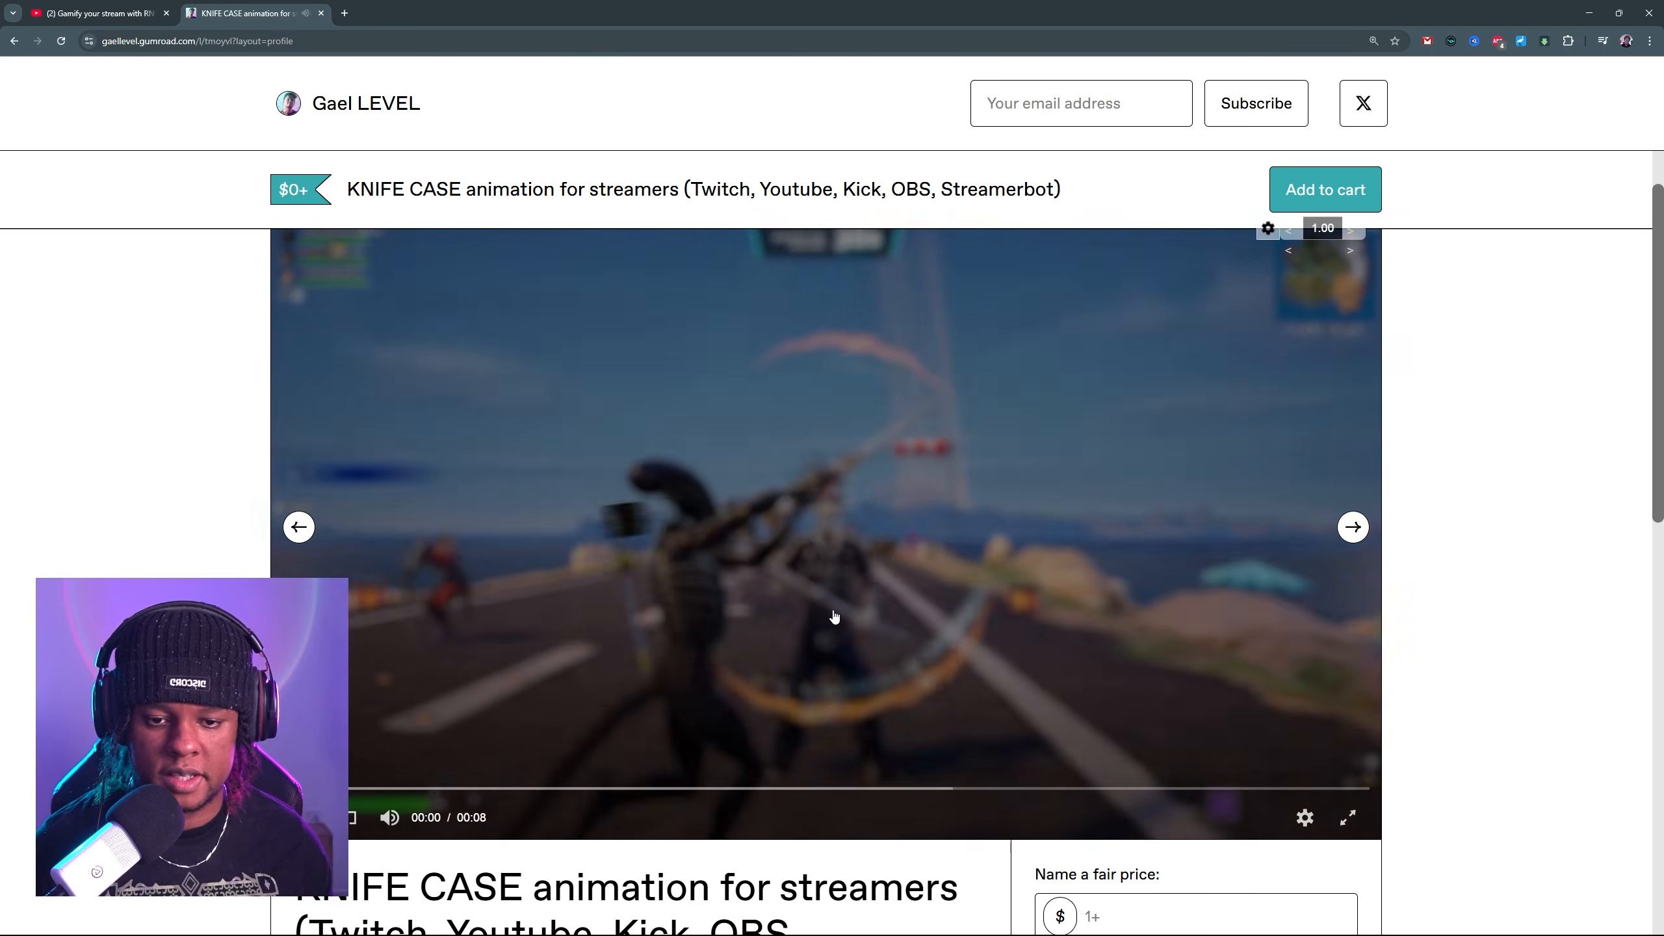
click(1358, 535)
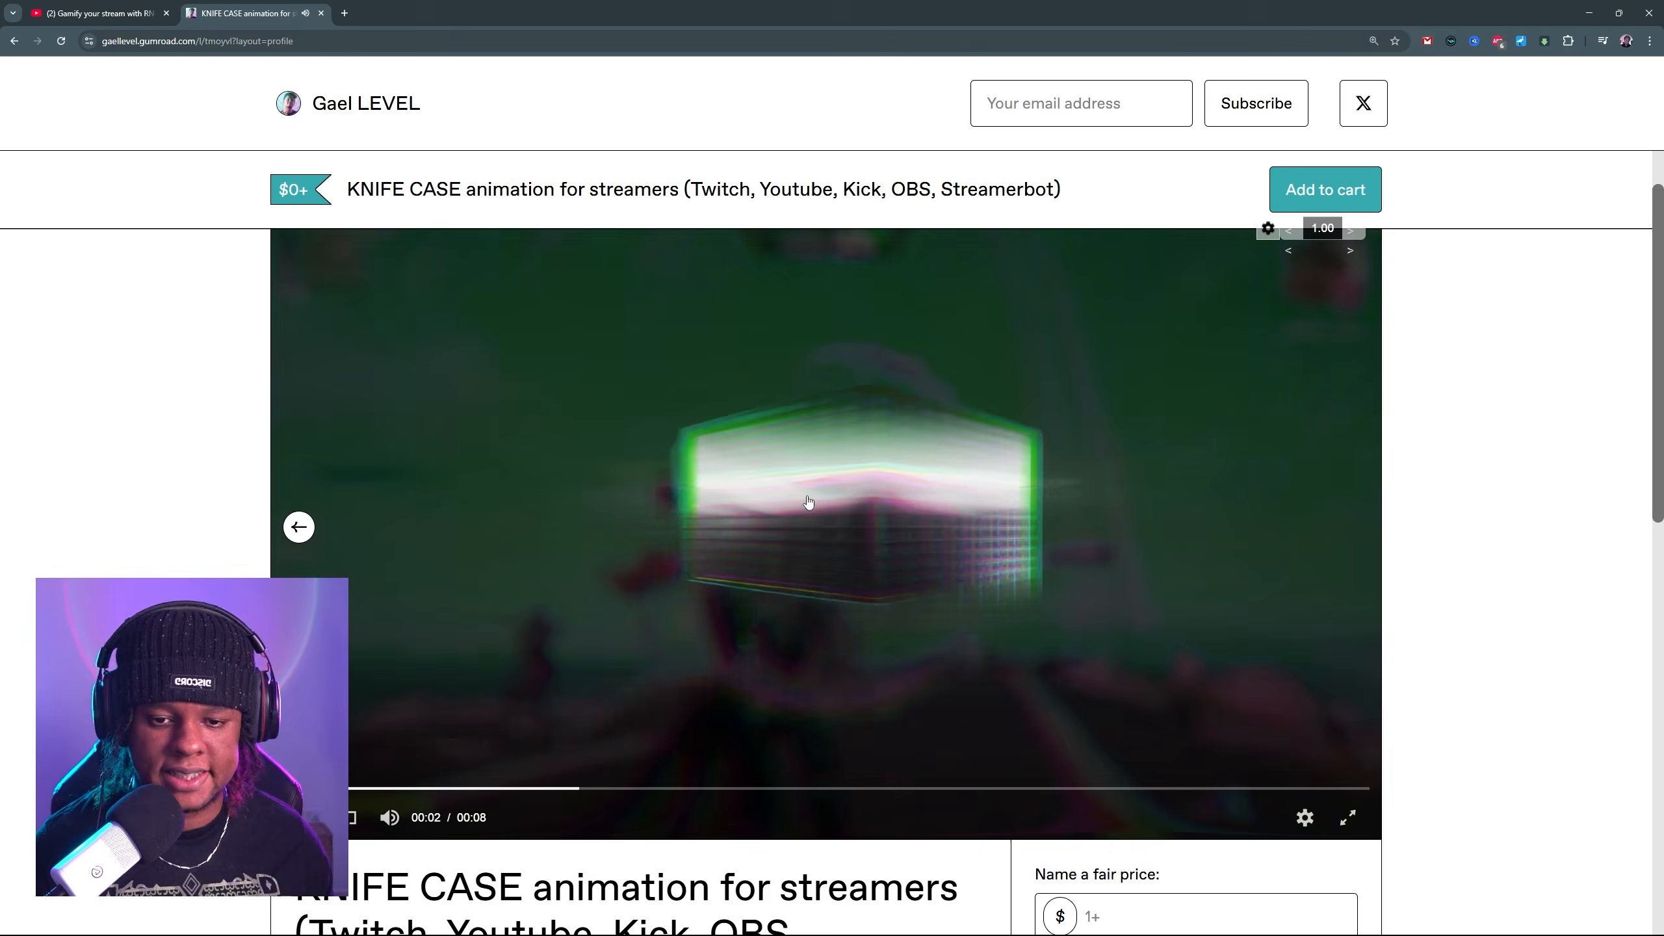
scroll(1390, 459, down, 6)
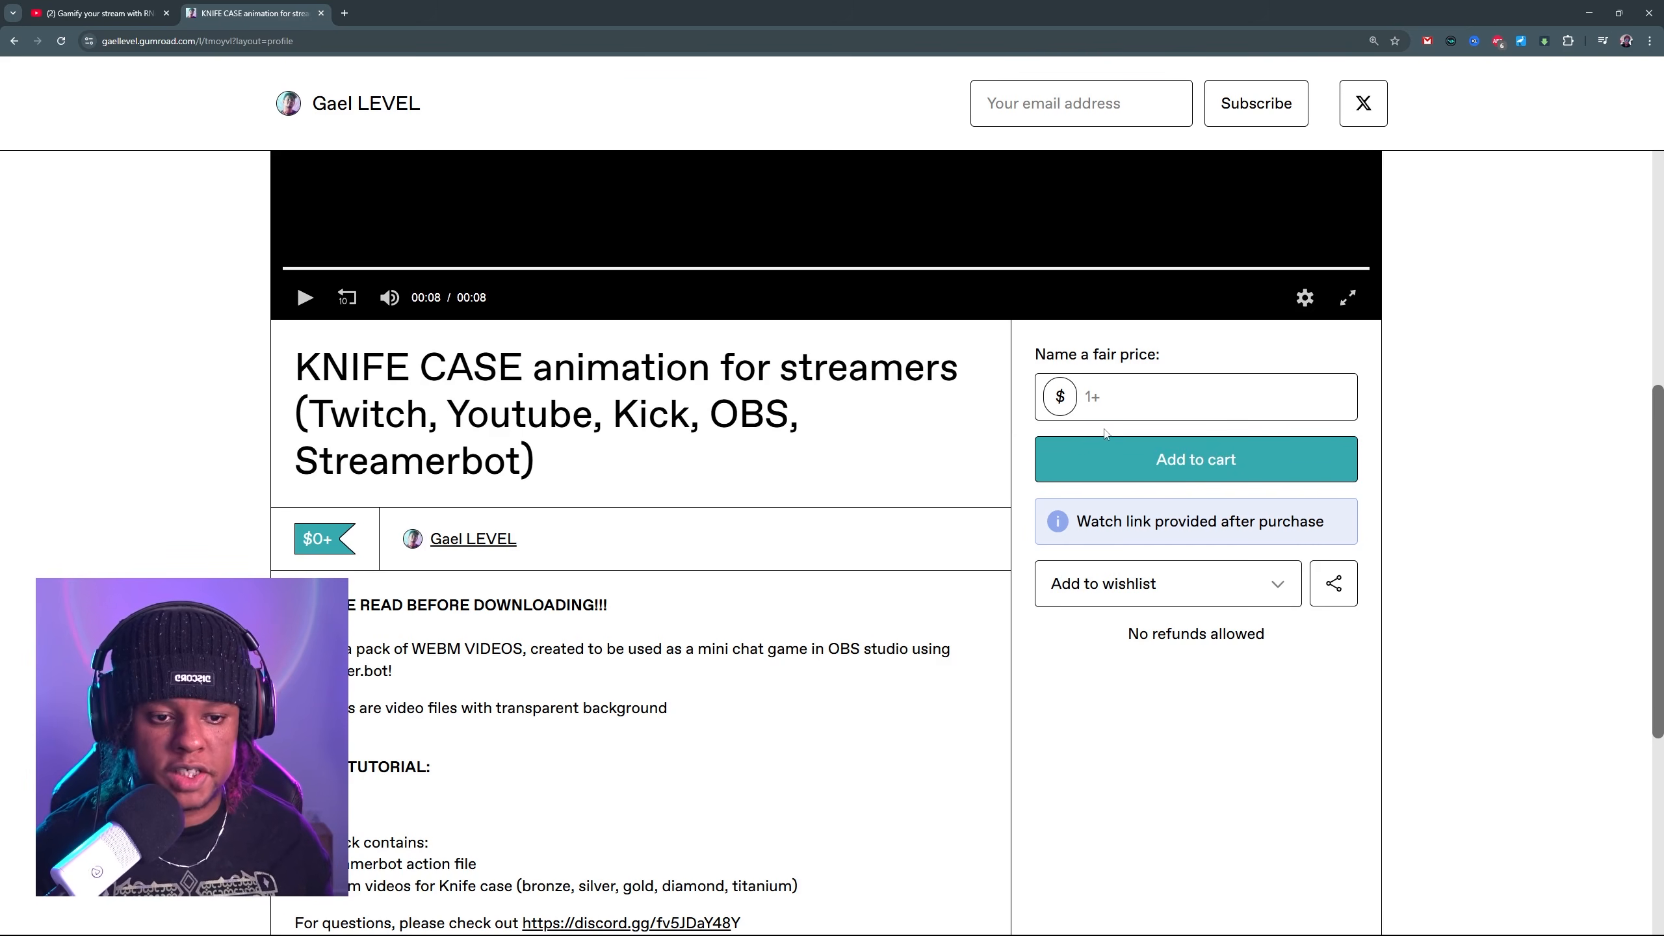
scroll(885, 480, up, 3)
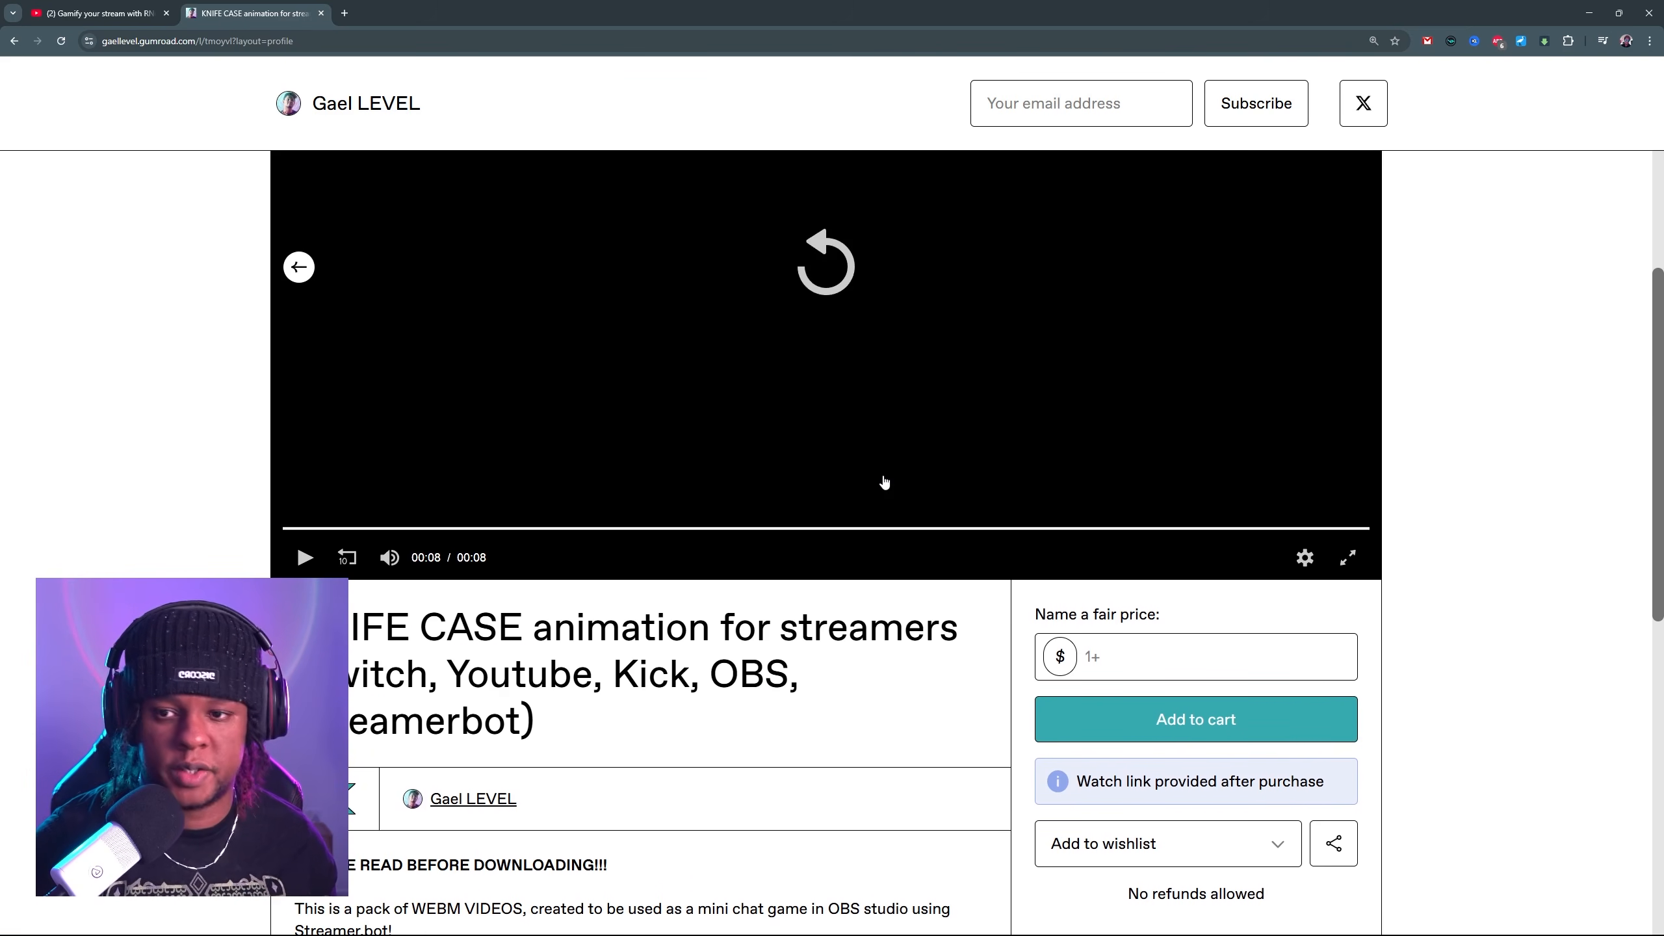
scroll(884, 477, up, 3)
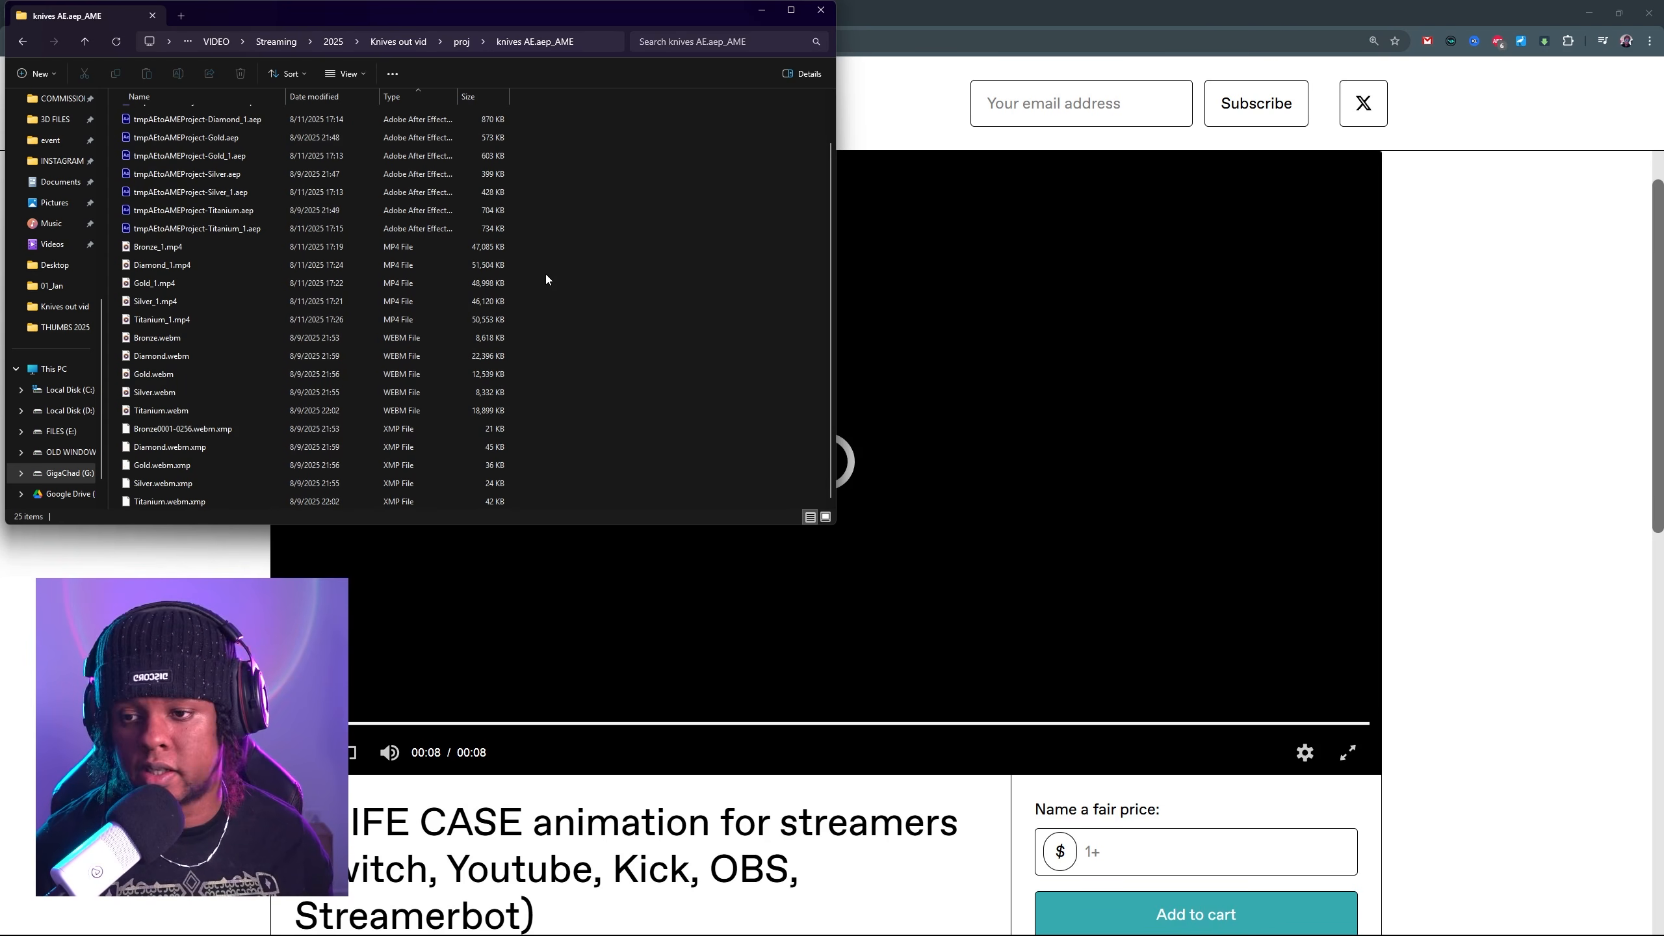
Step: Preview the WebM knife animations from the knives AE.aep_AME folder in the browser, including Bronze.webm and Diamond.webm
click(149, 340)
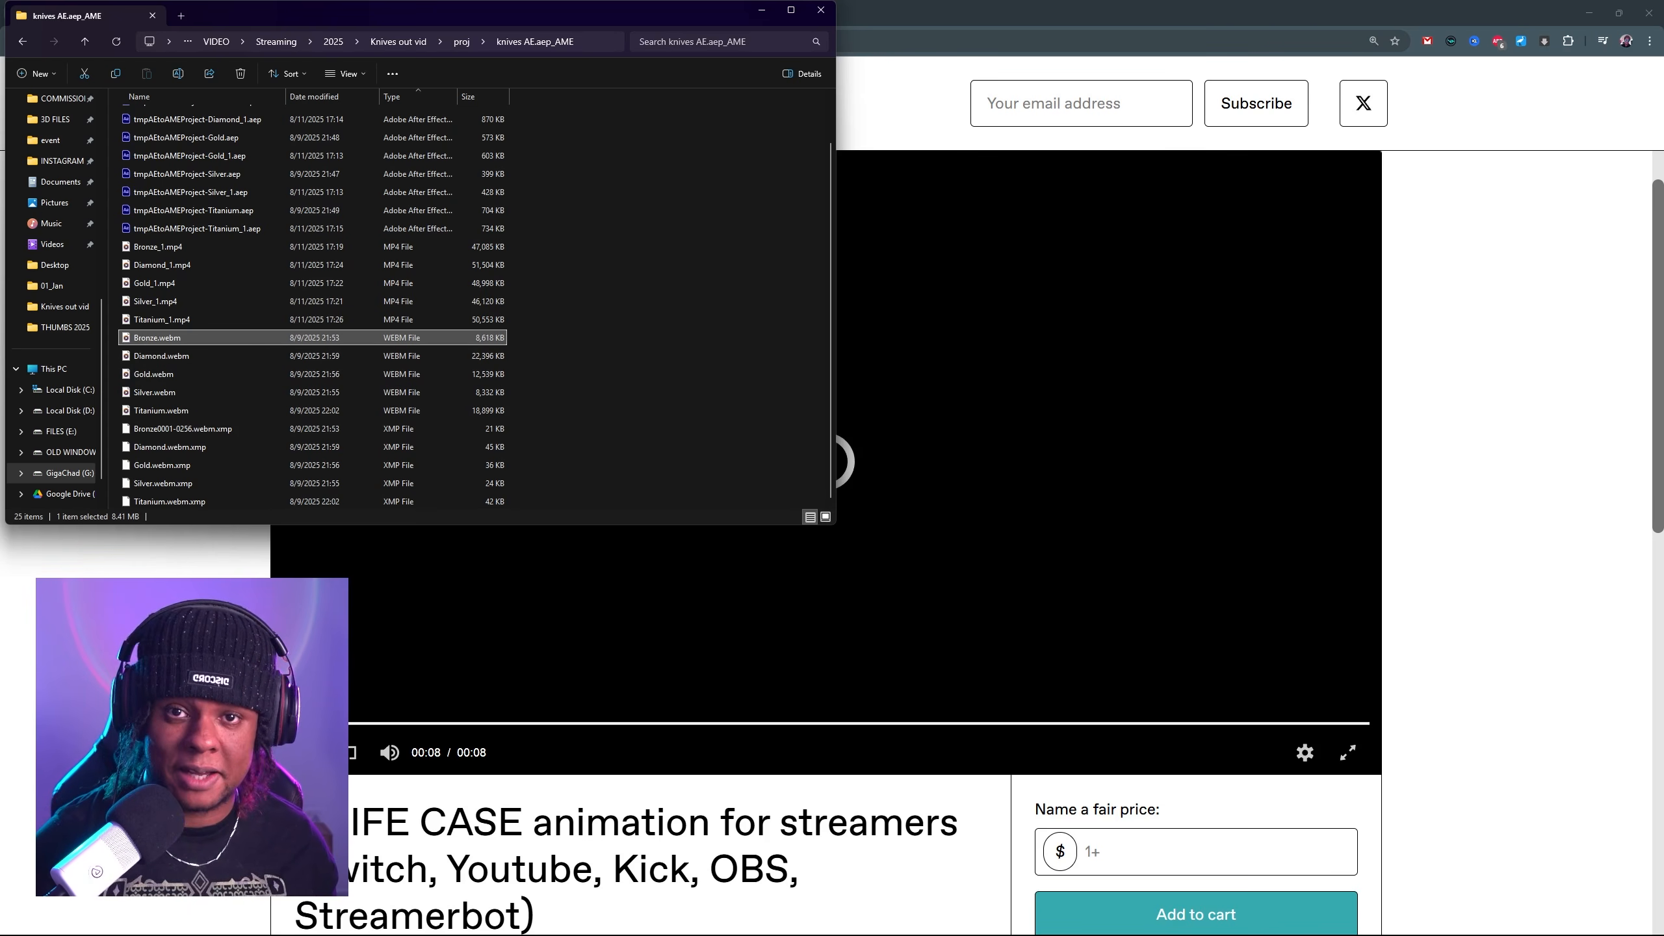
key(Return)
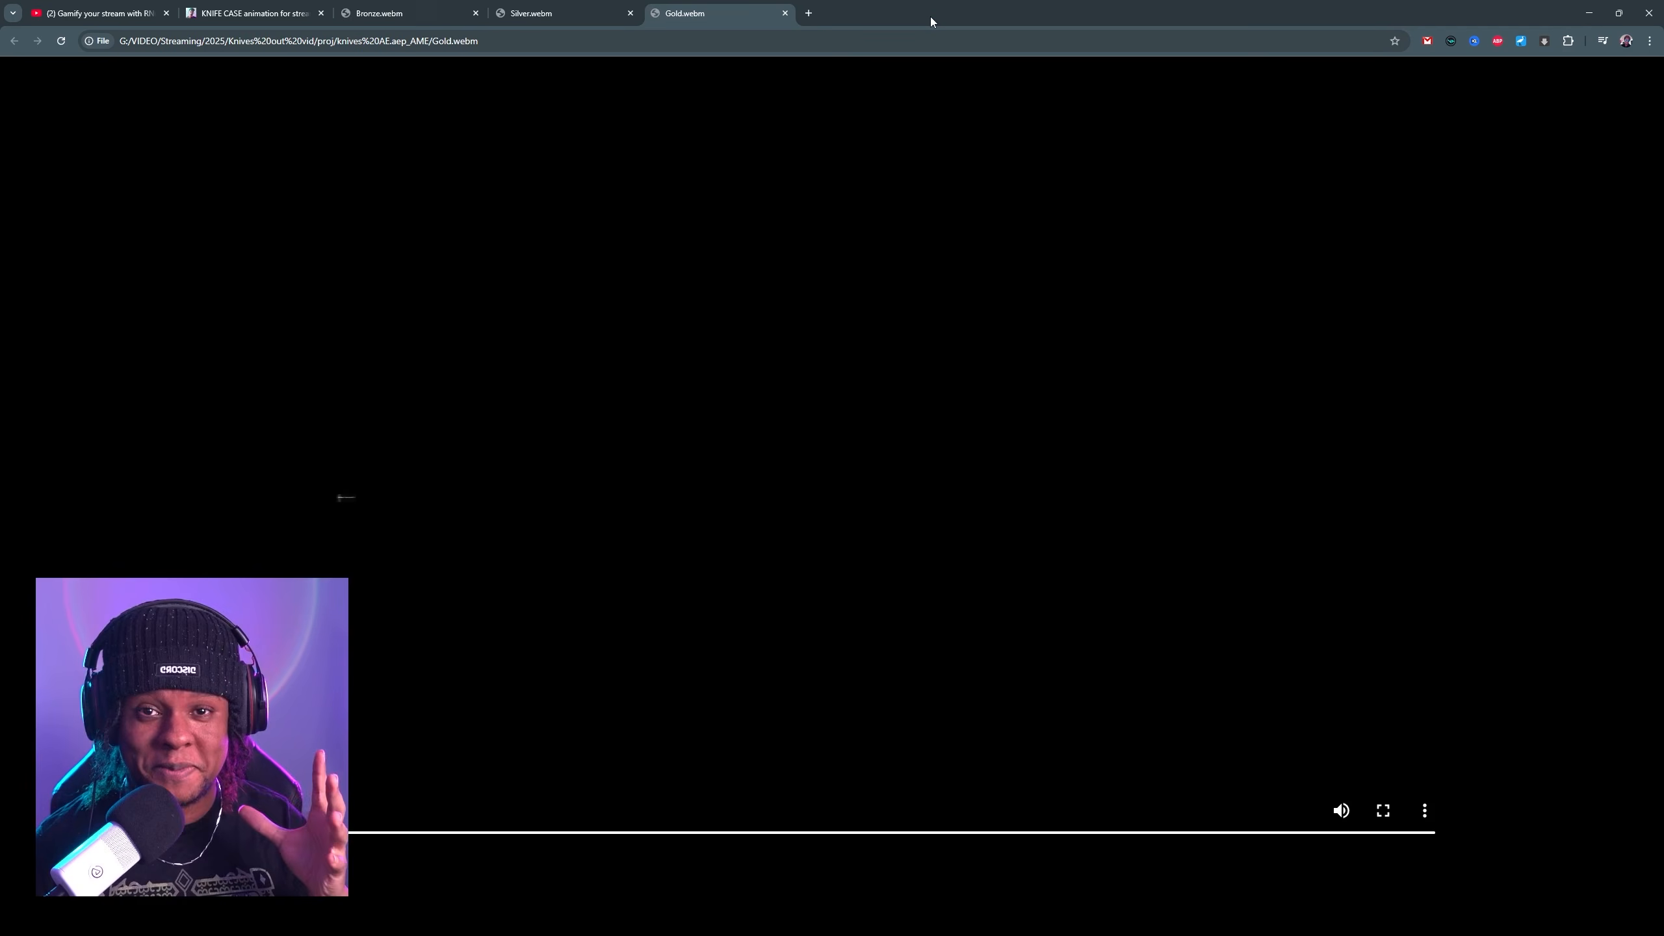
key(alt+Tab)
drag(161, 356, 953, 24)
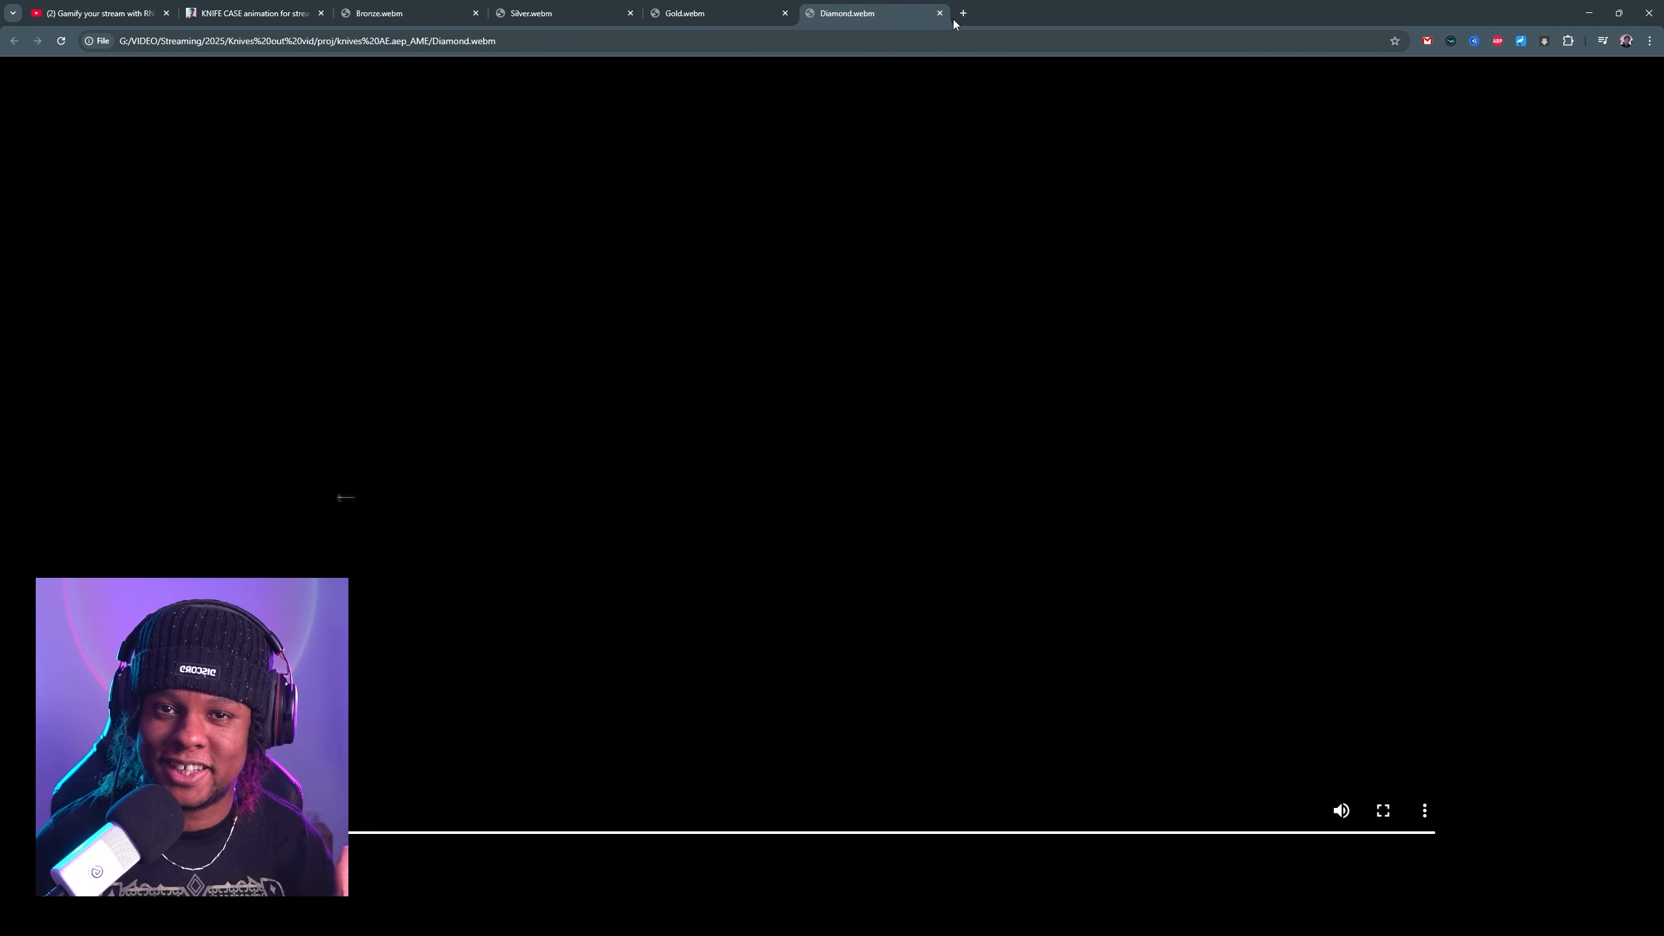
key(alt+Tab)
drag(1007, 9, 1004, 13)
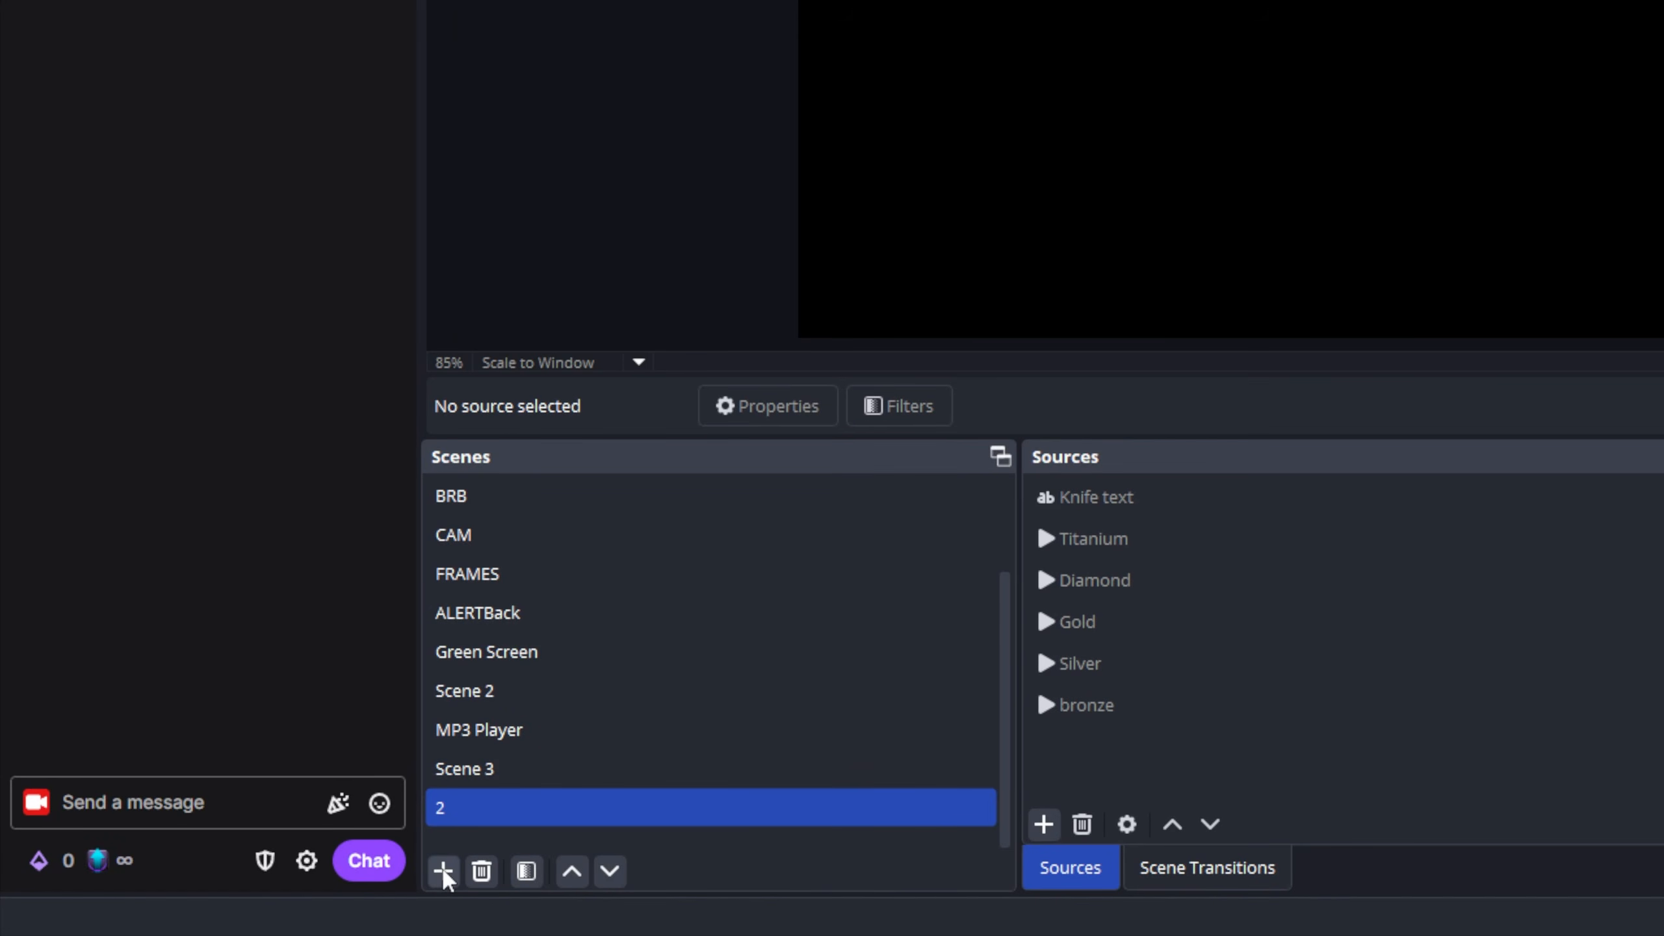
Step: Switch to OBS Studio and create a new scene named KNIFE
click(442, 872)
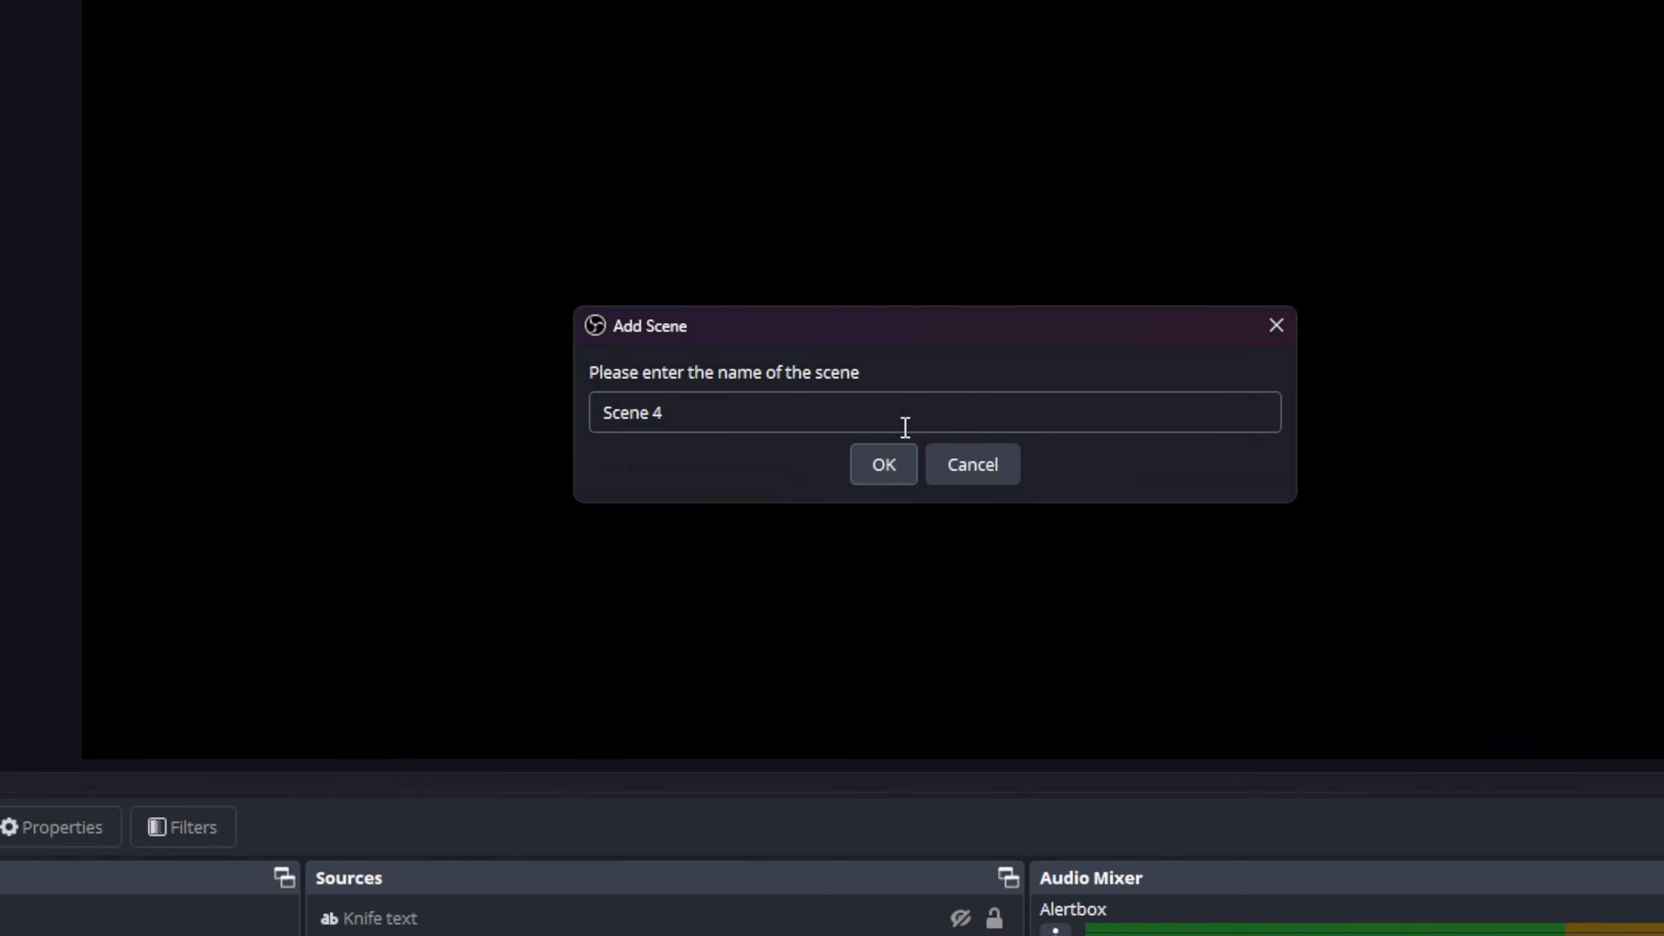
click(905, 428)
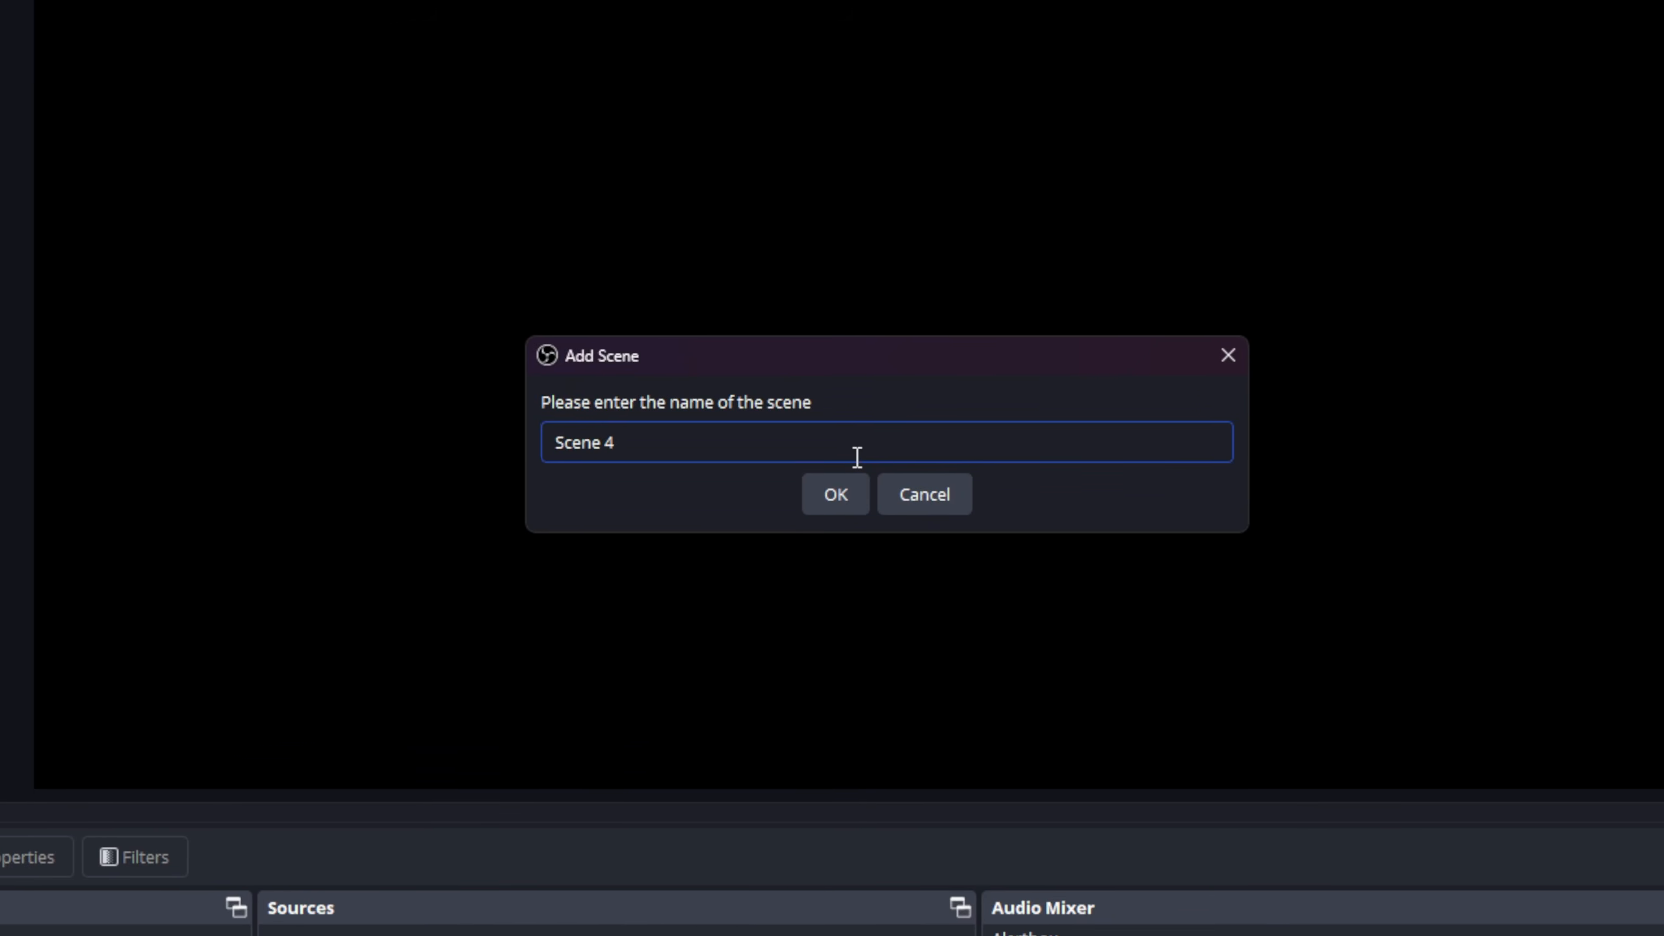
drag(675, 414, 596, 413)
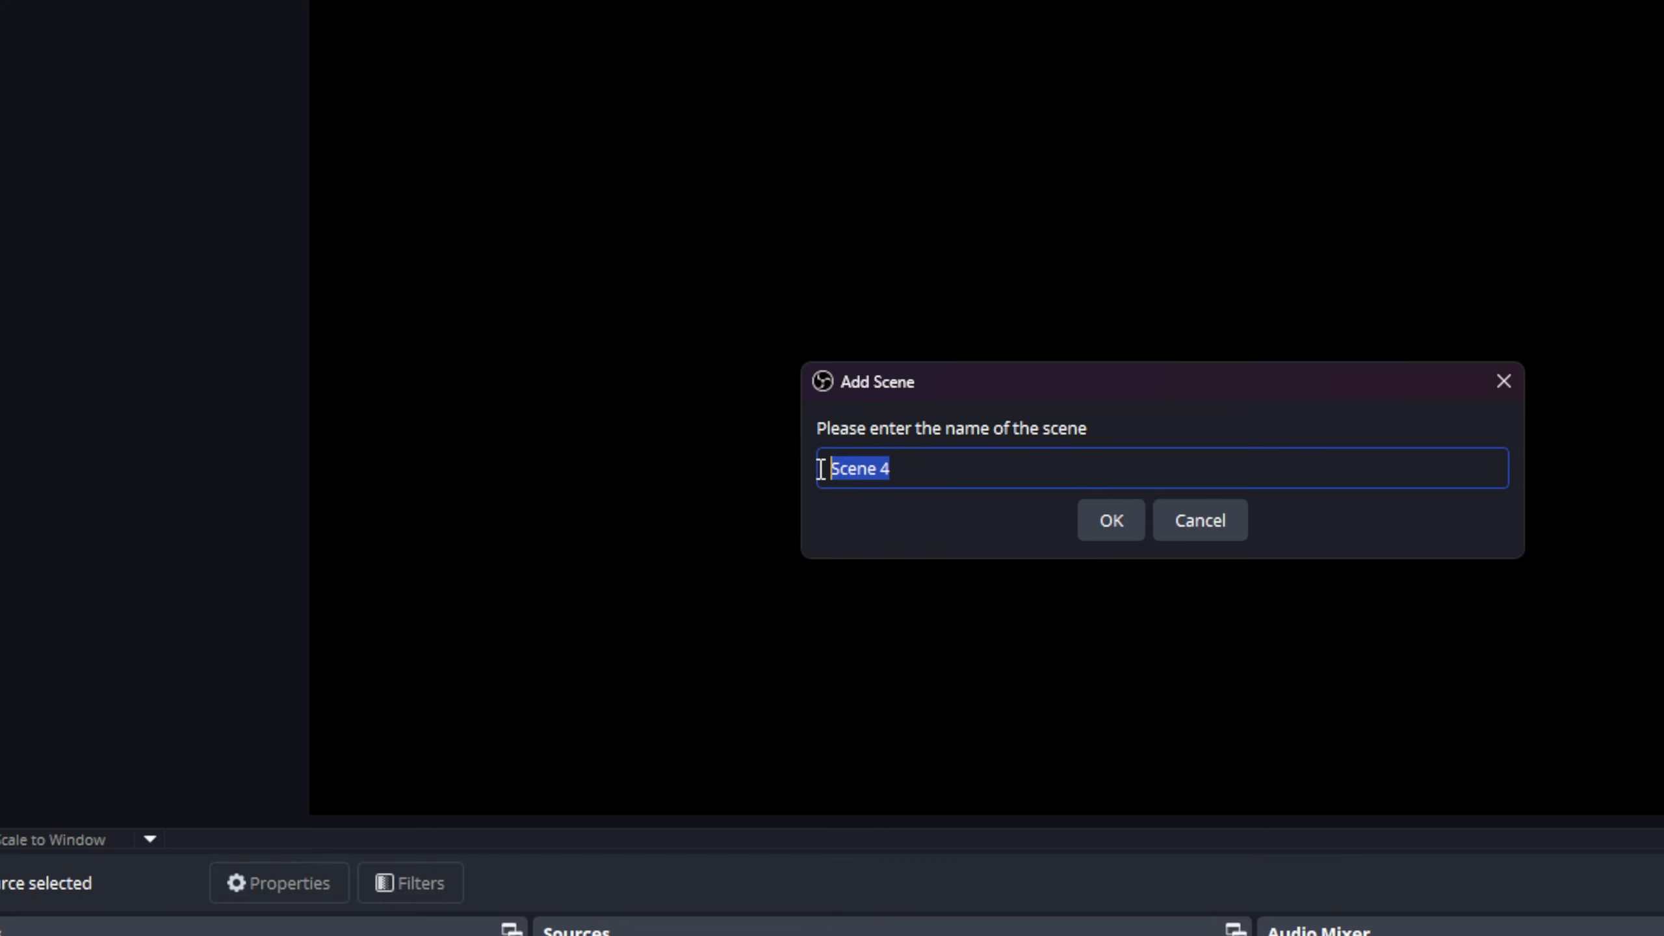
text(KNIFE)
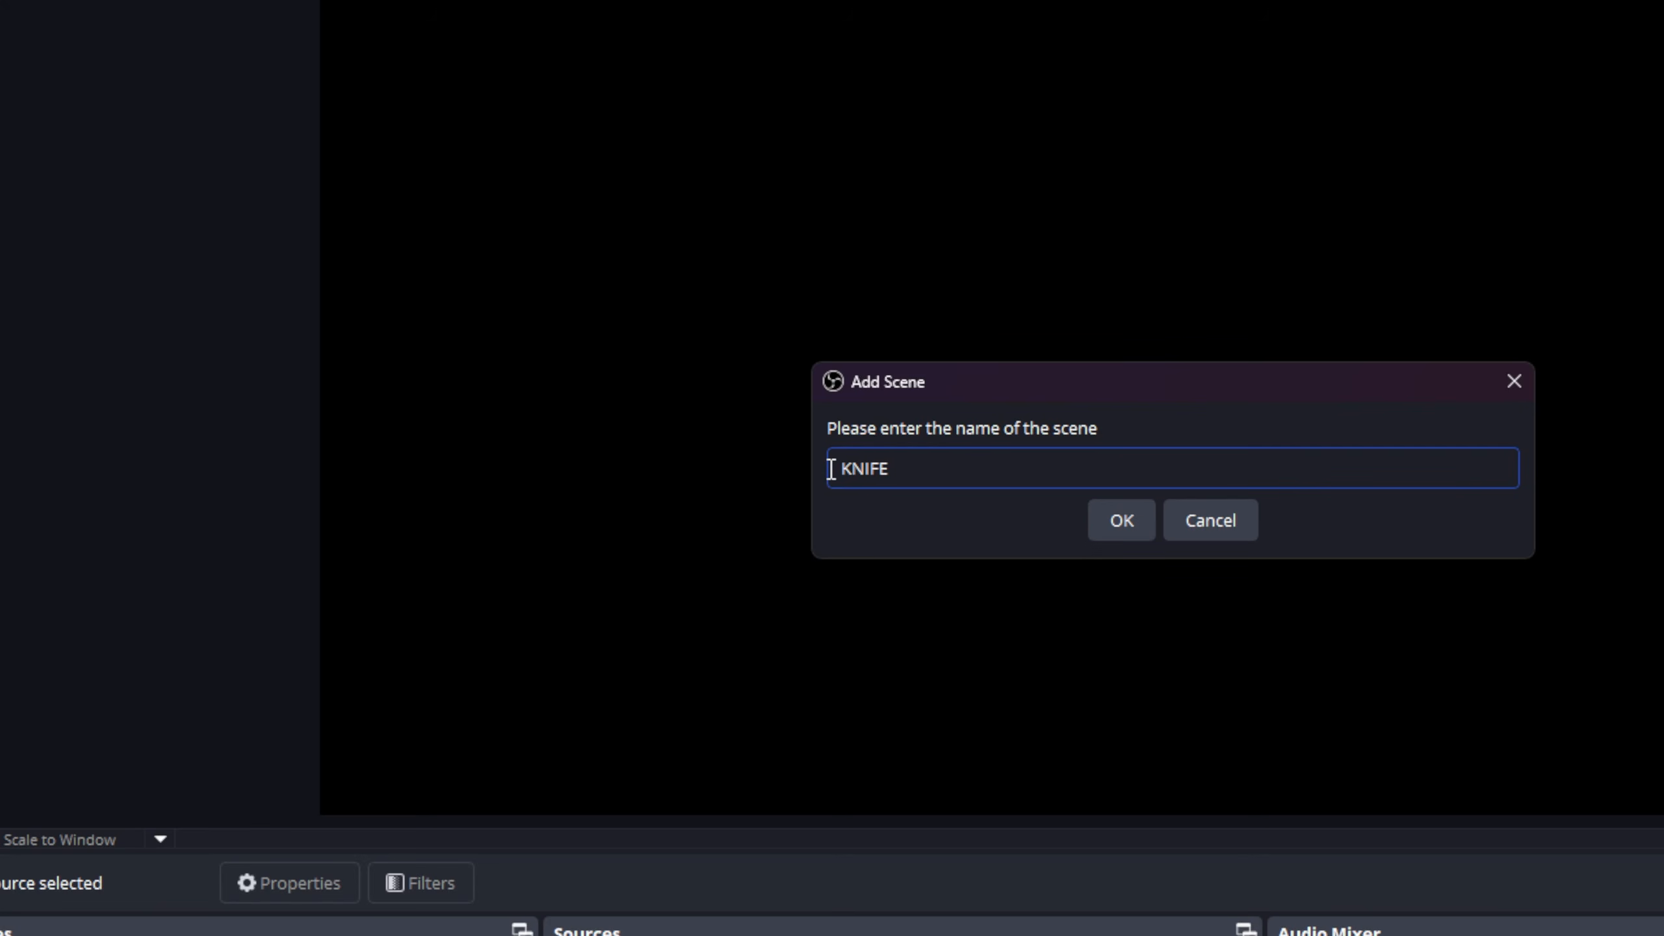
click(1121, 521)
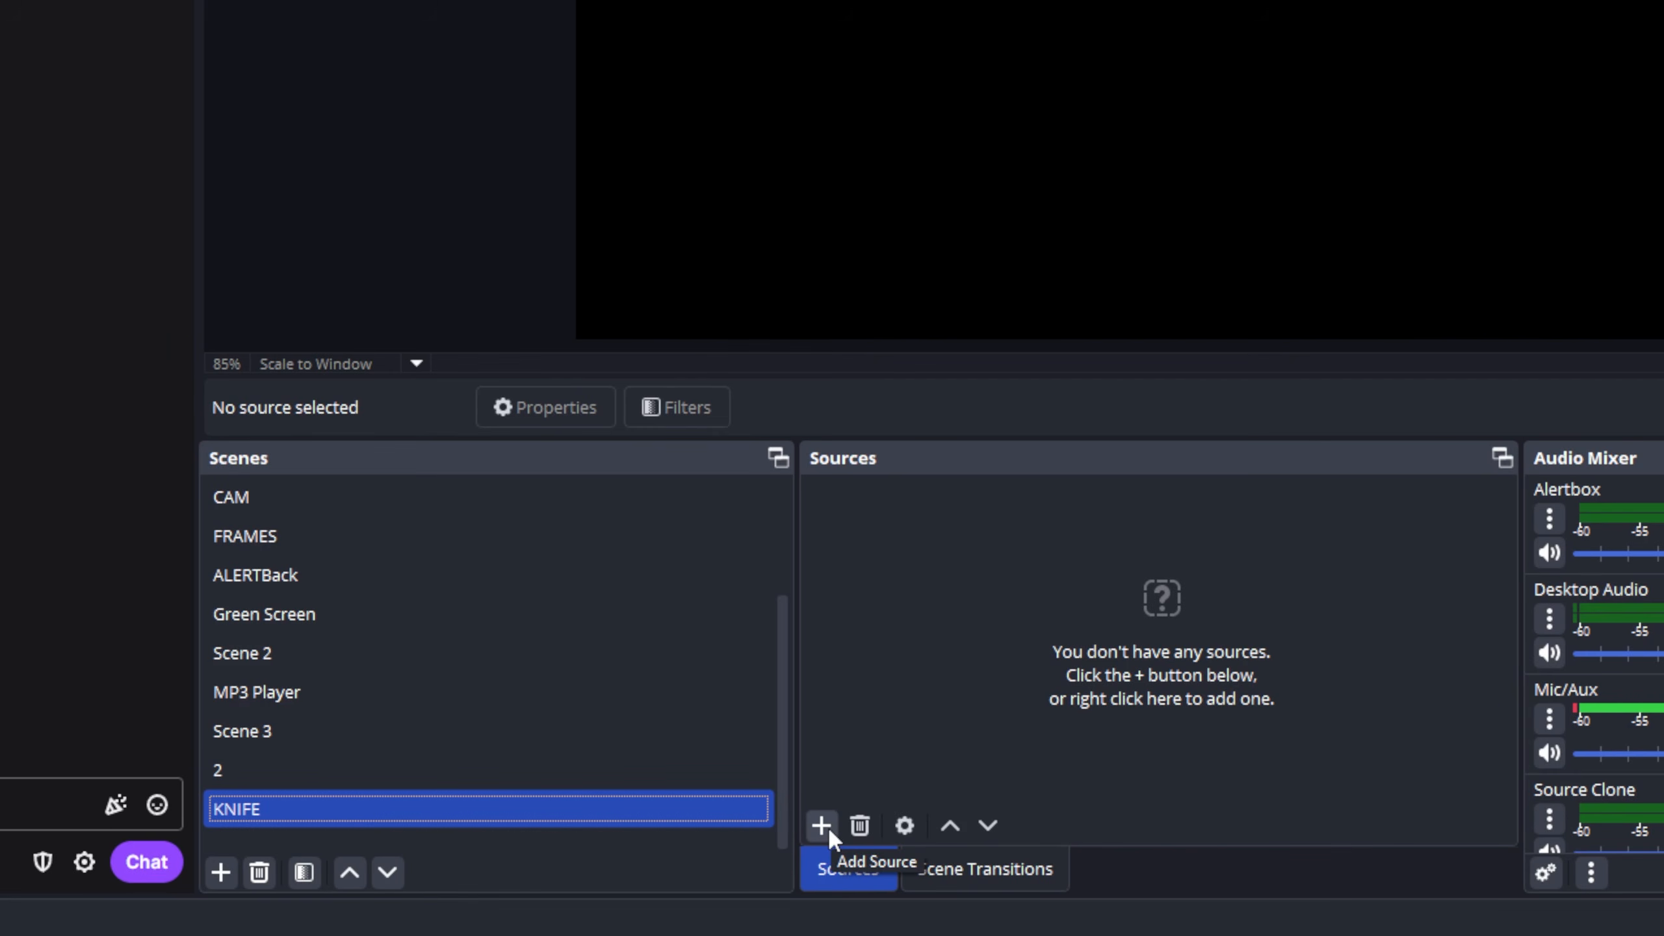
Step: Add a media source named Bronze to the KNIFE scene, using Bronze.webm as its local file
click(822, 826)
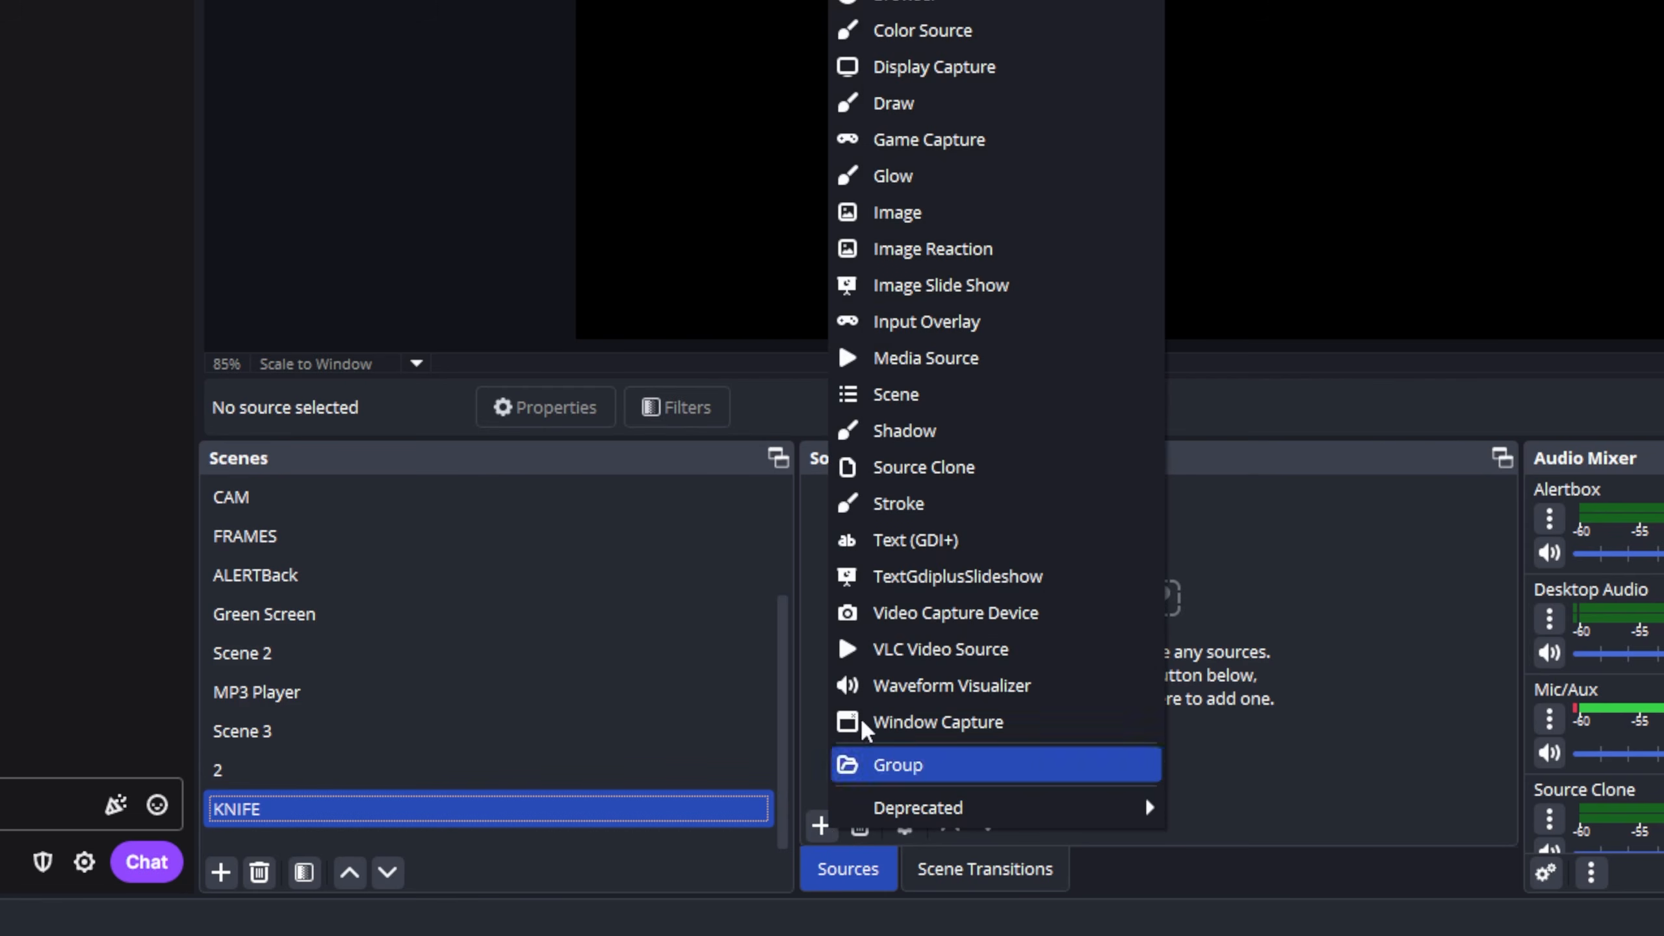
click(926, 366)
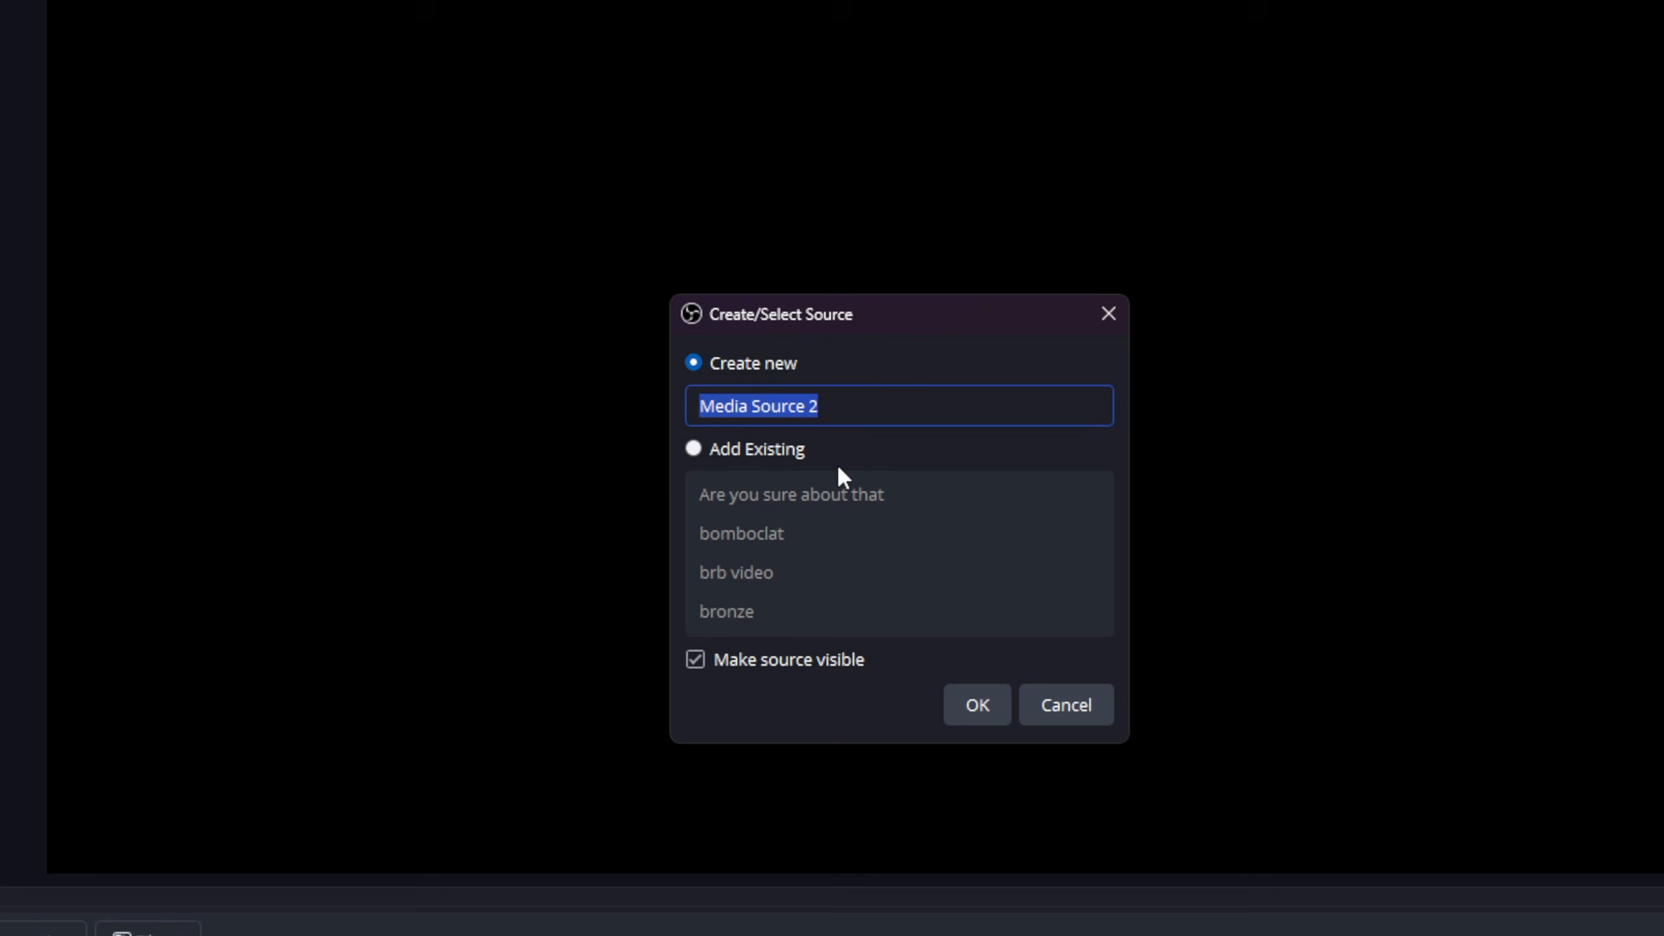
text(Bronze)
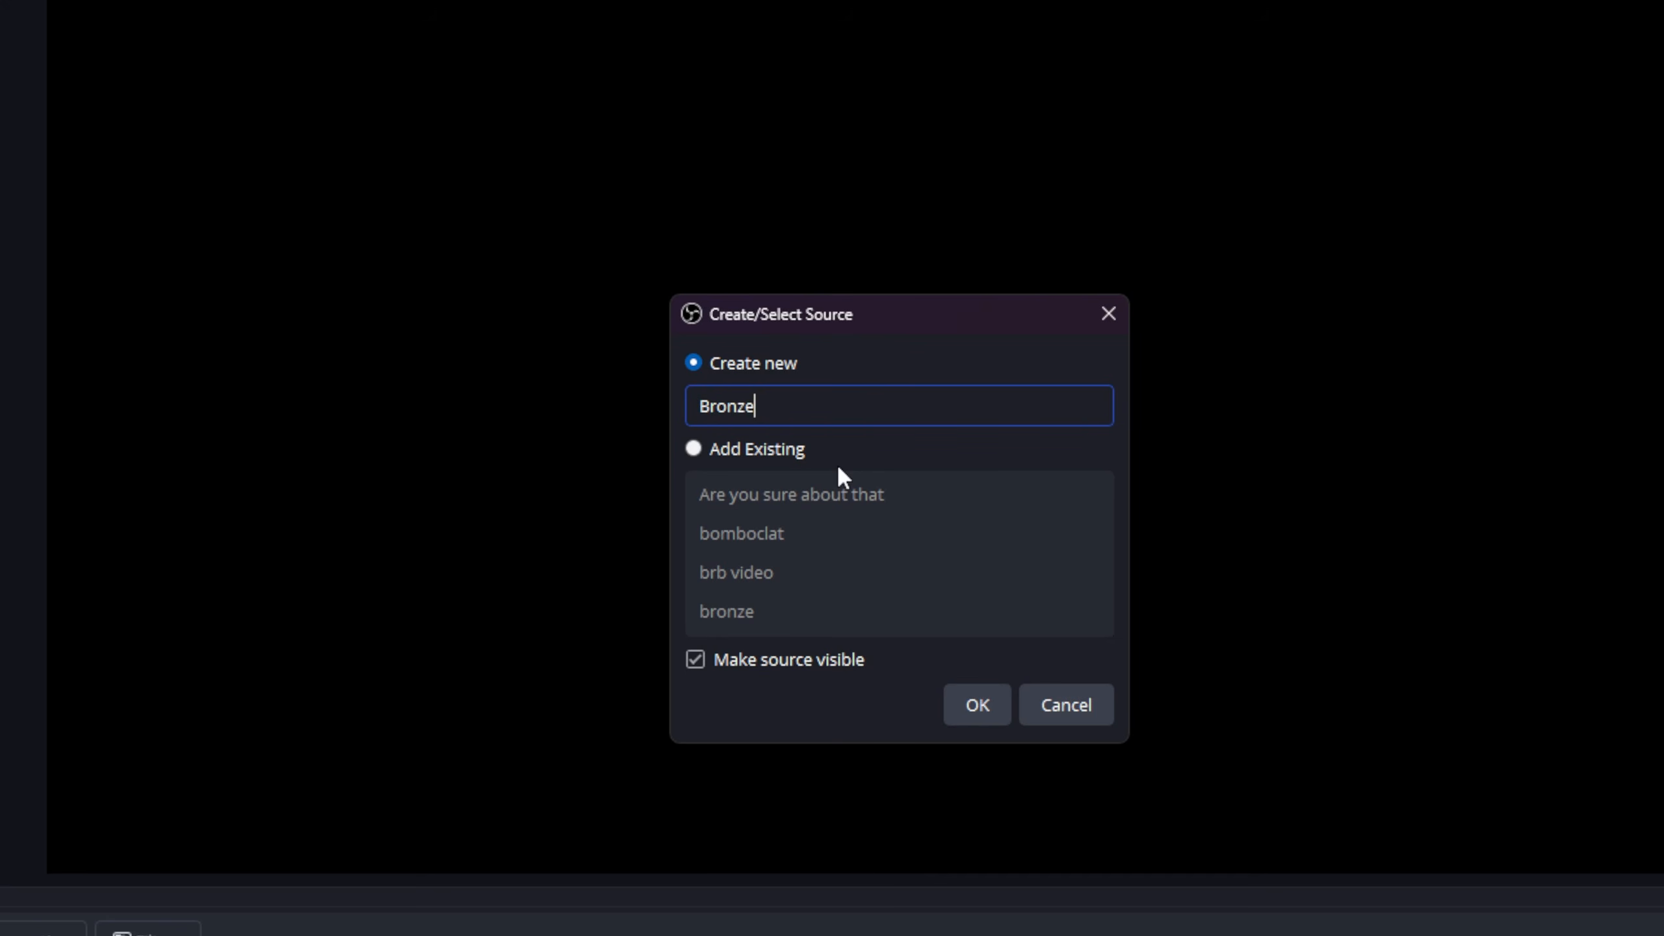
key(Return)
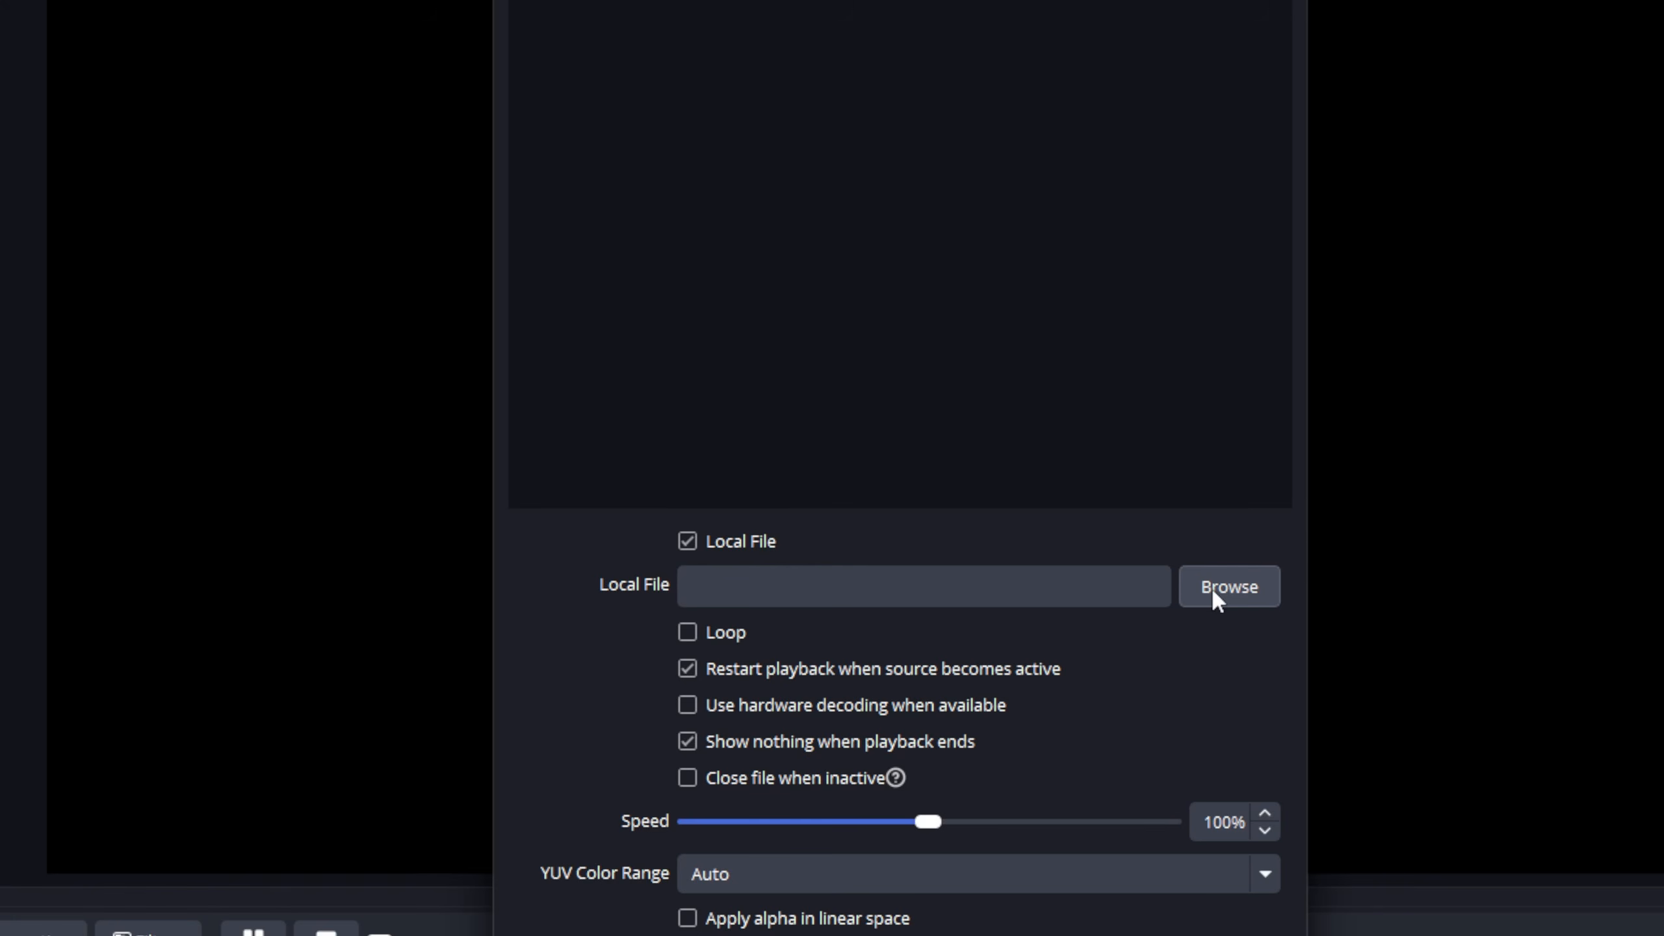
click(1212, 587)
click(1519, 188)
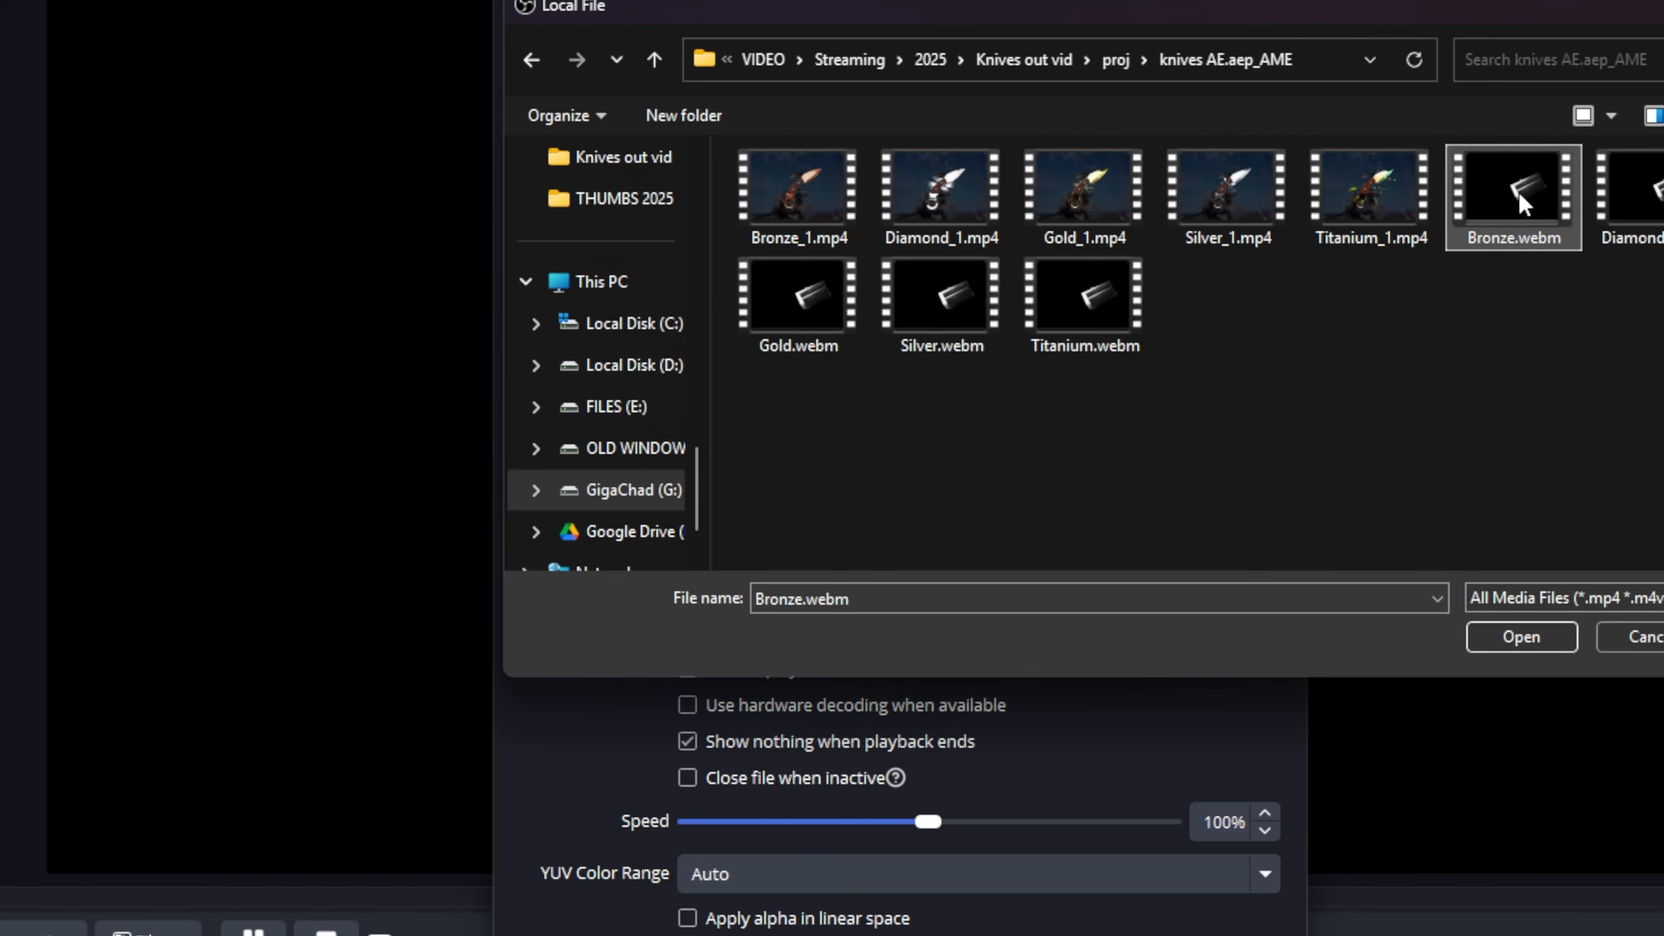
click(1515, 637)
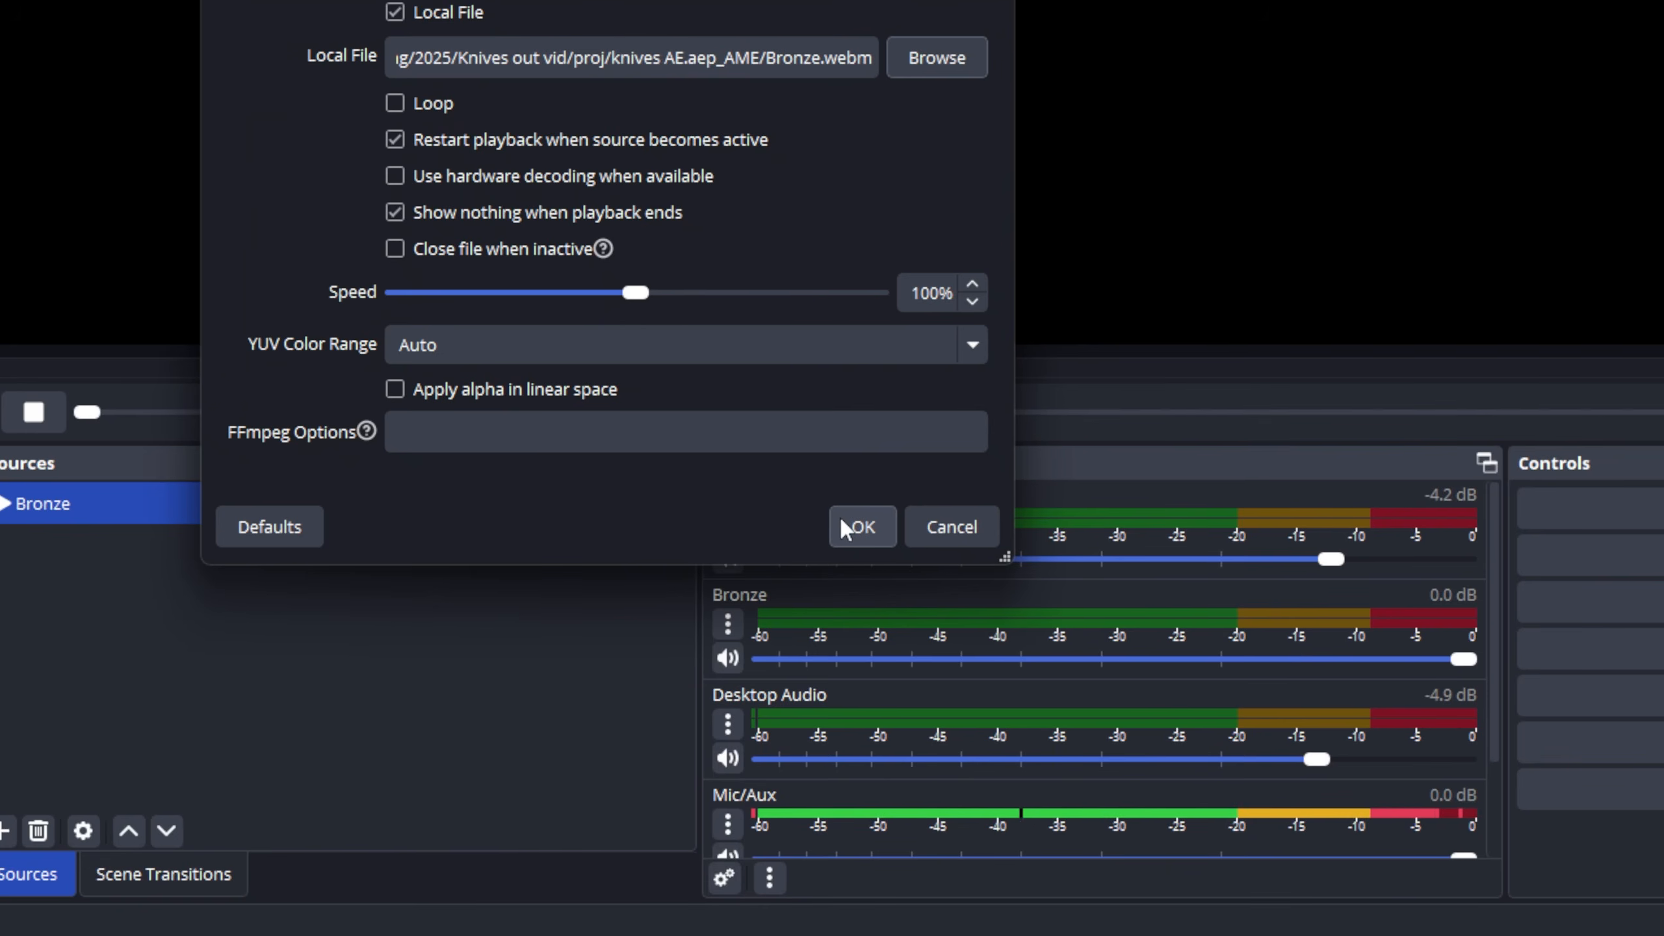
click(845, 525)
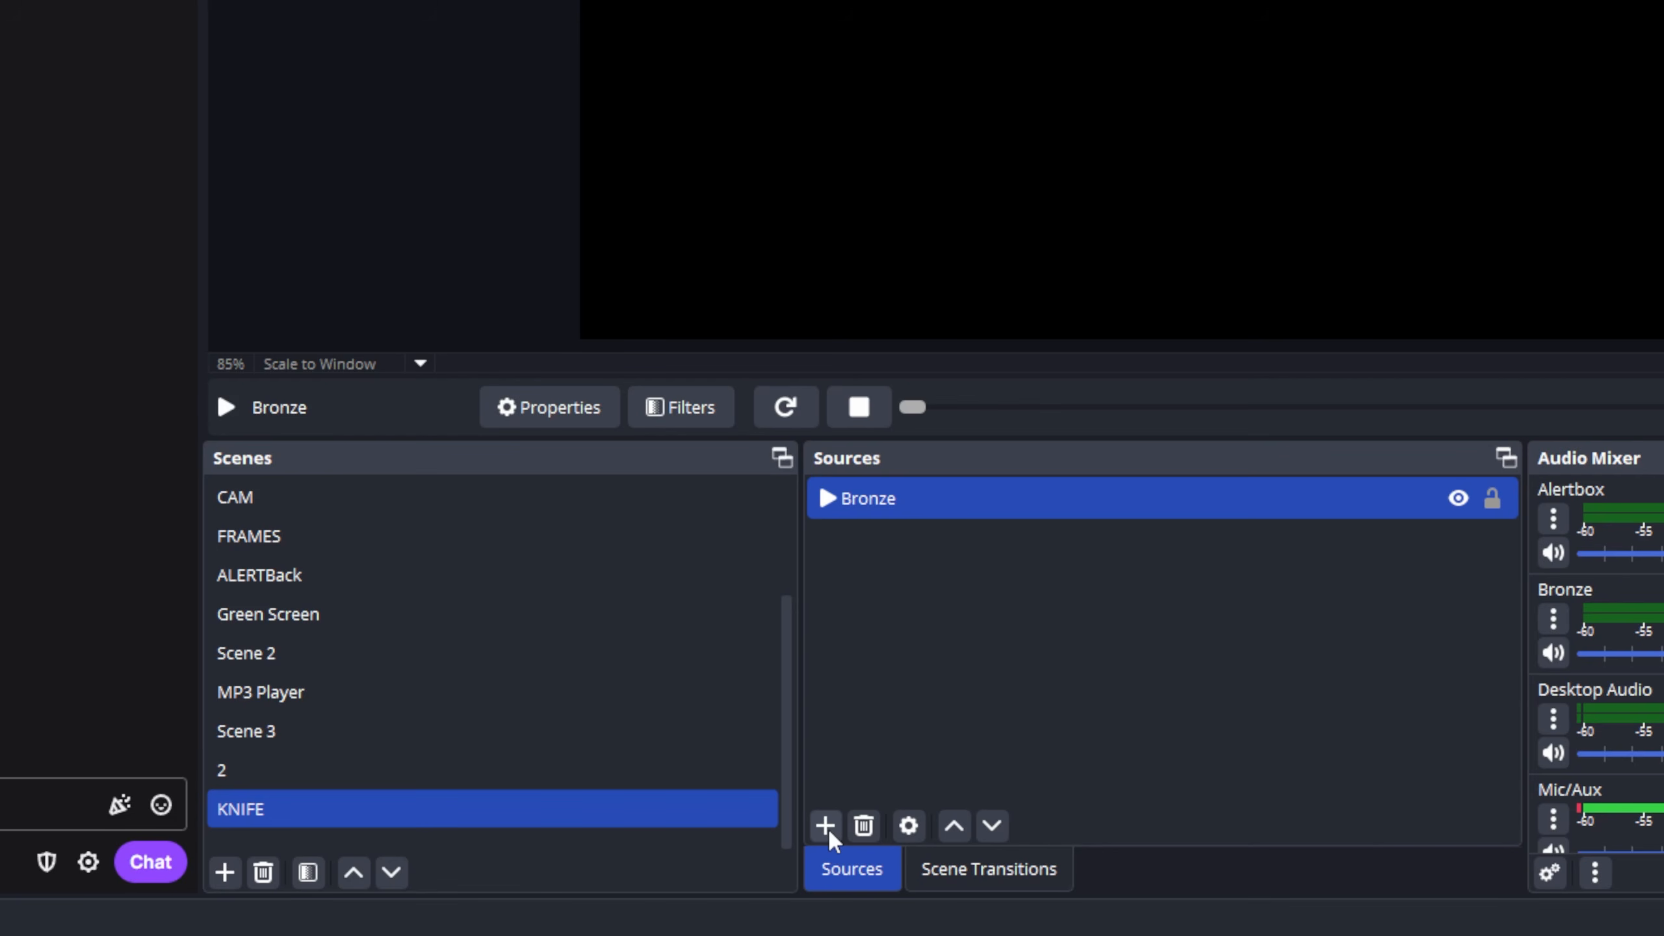
Step: Add a media source named Silver to the KNIFE scene, using Silver.webm as its local file
click(826, 826)
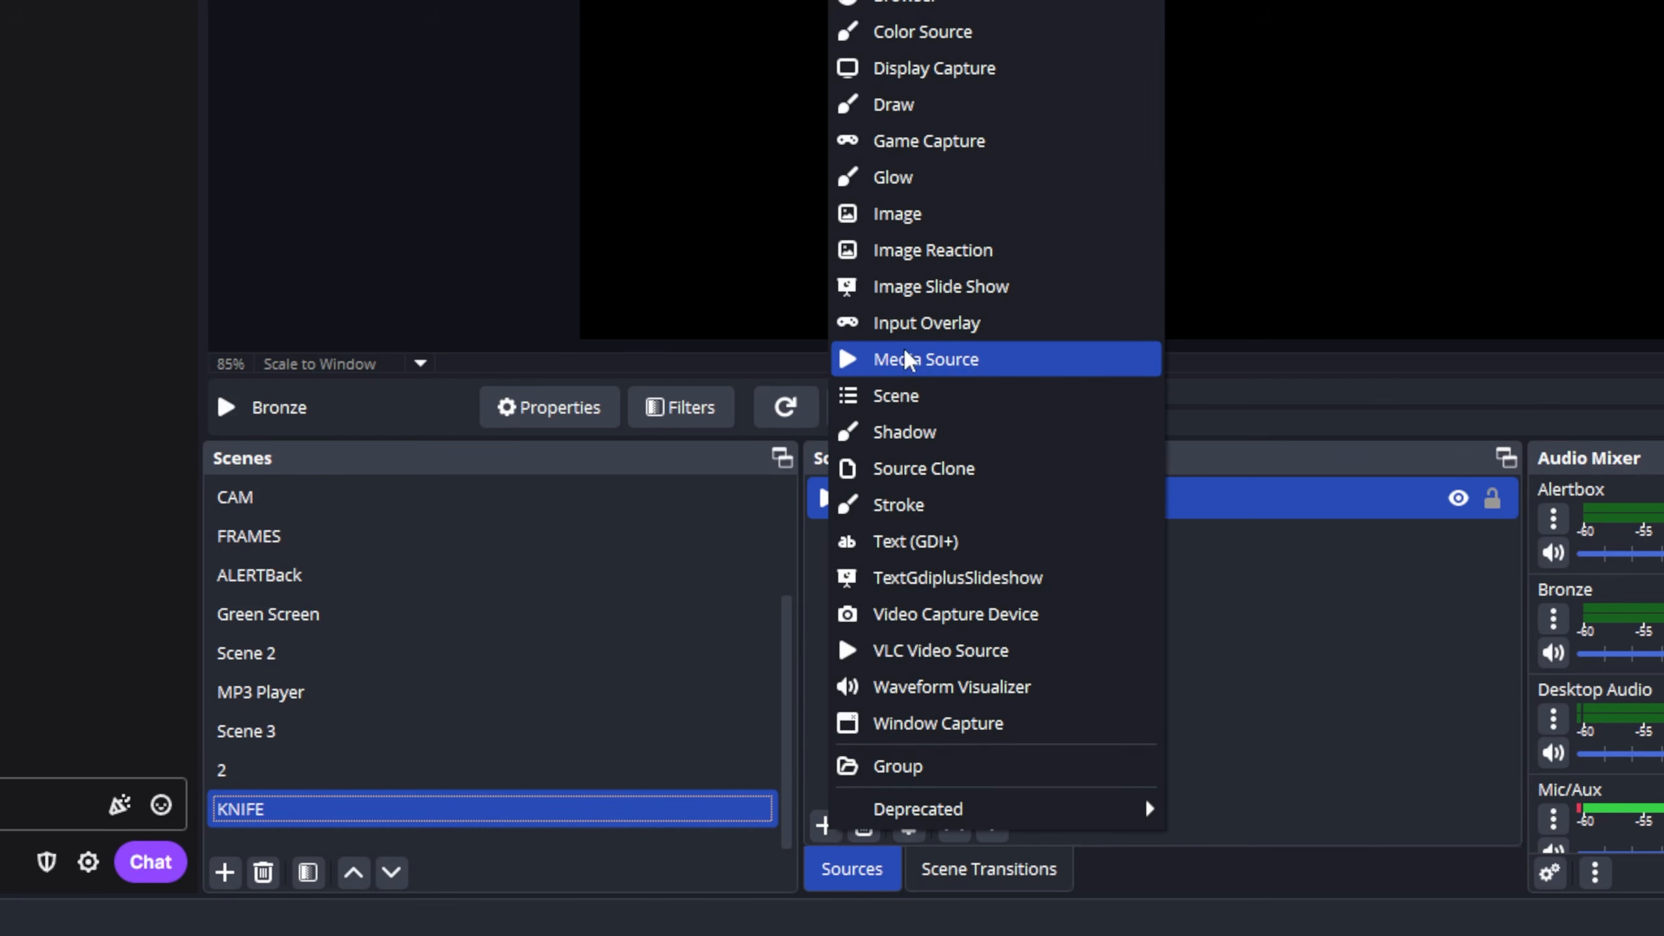
click(914, 361)
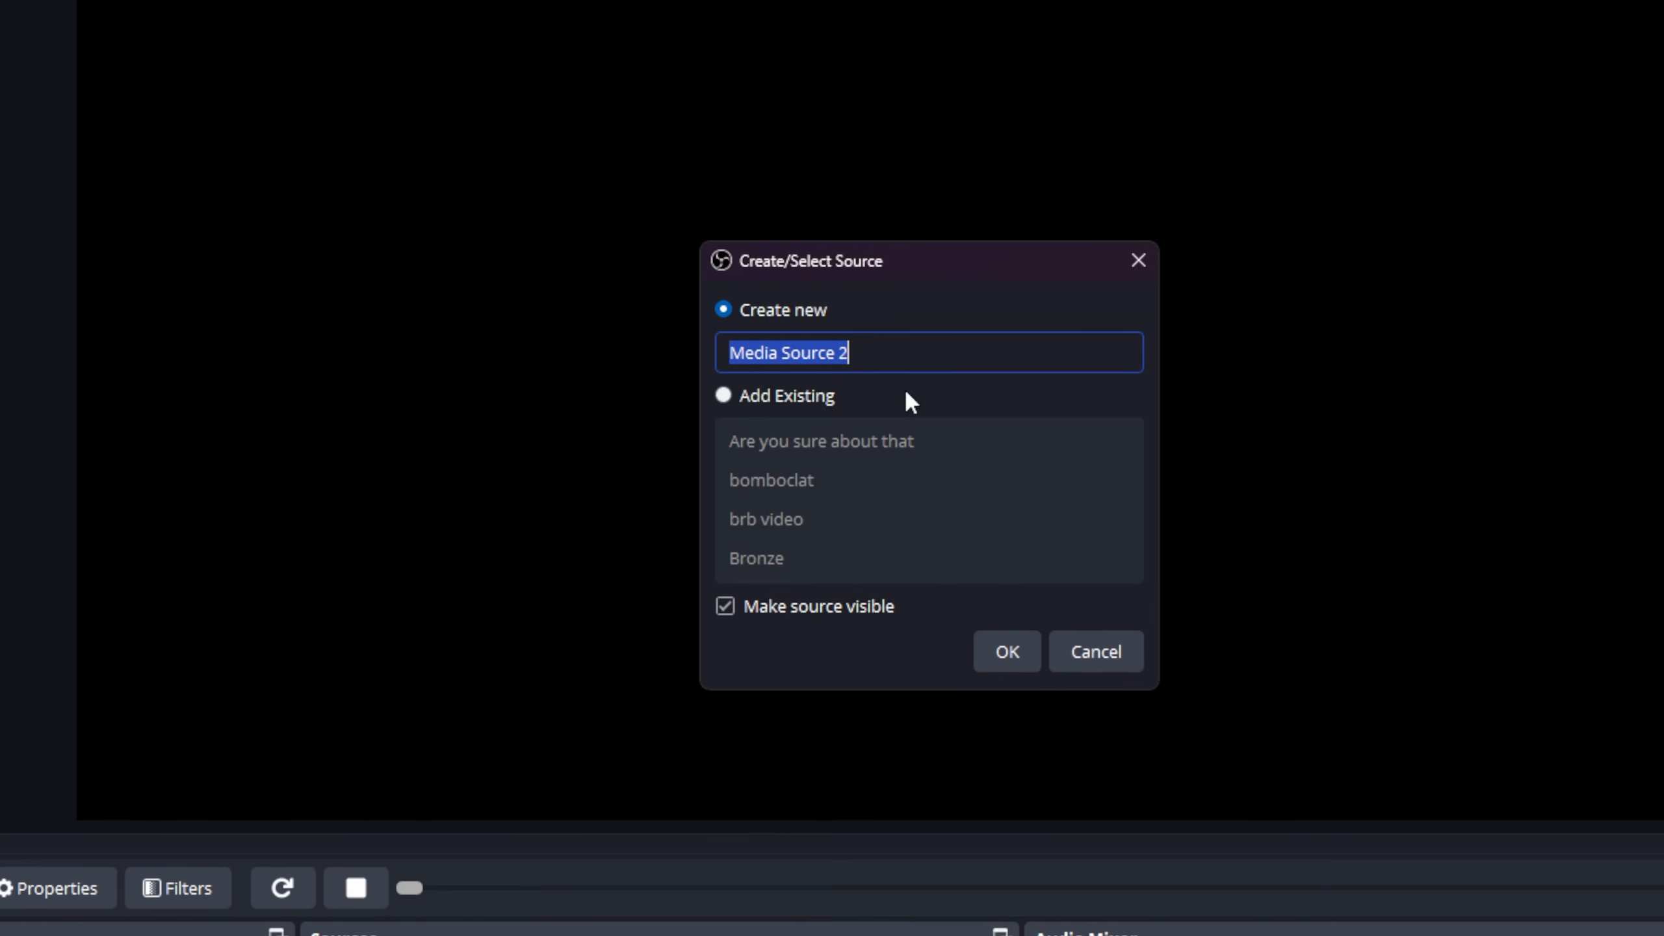
text(Silver)
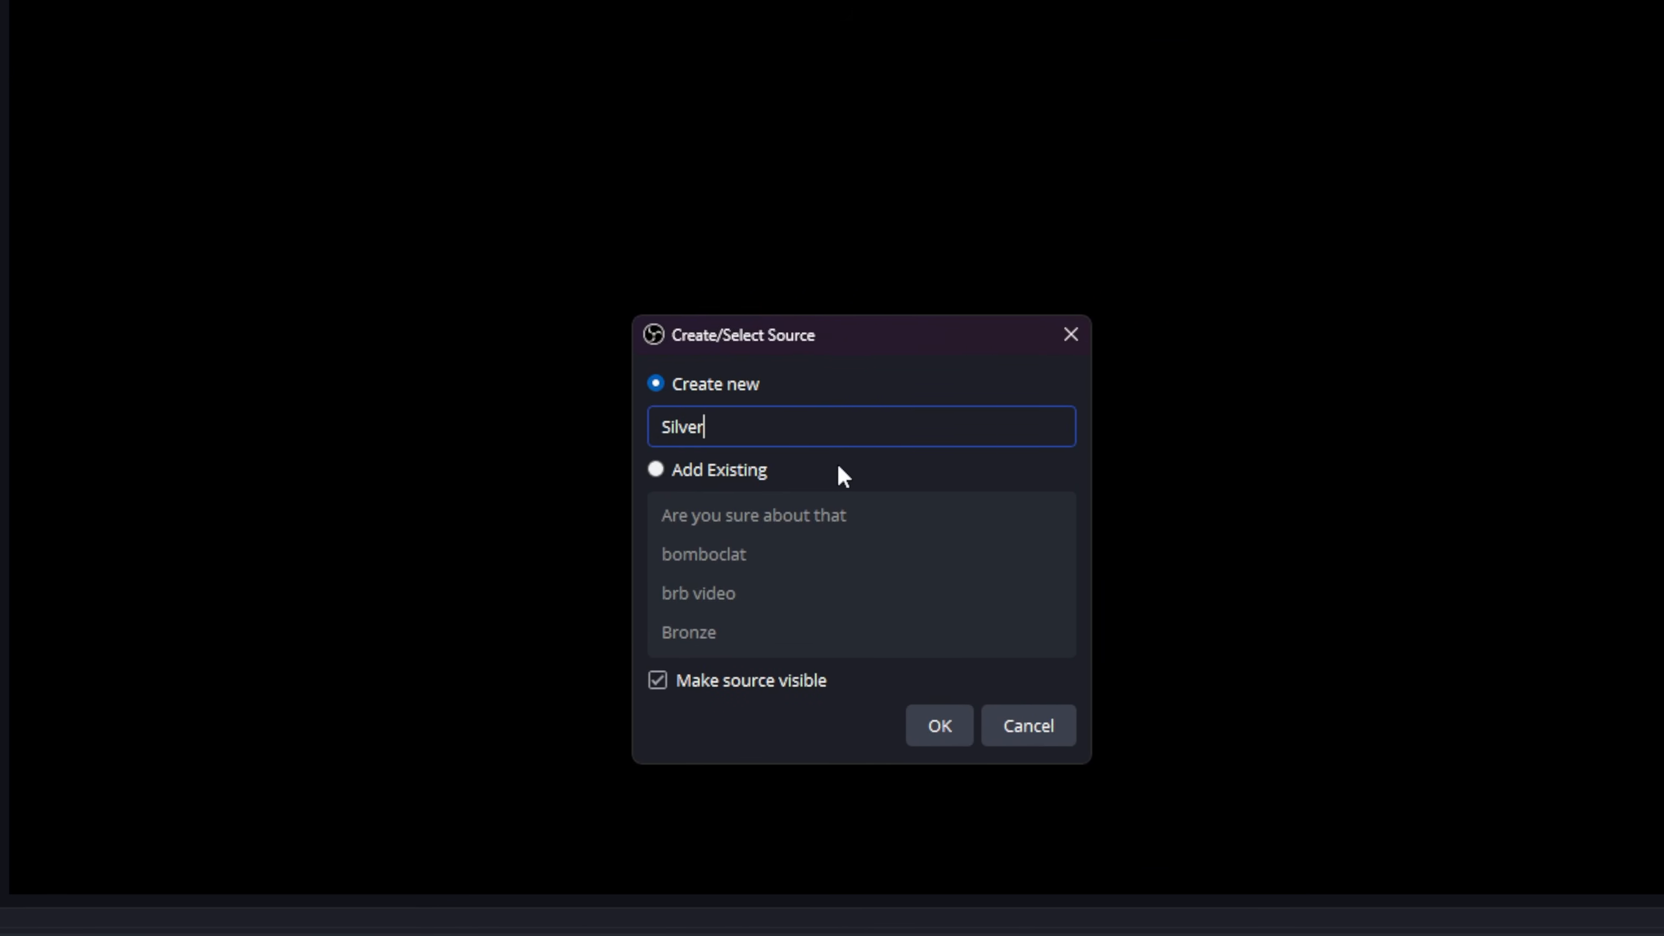
key(Return)
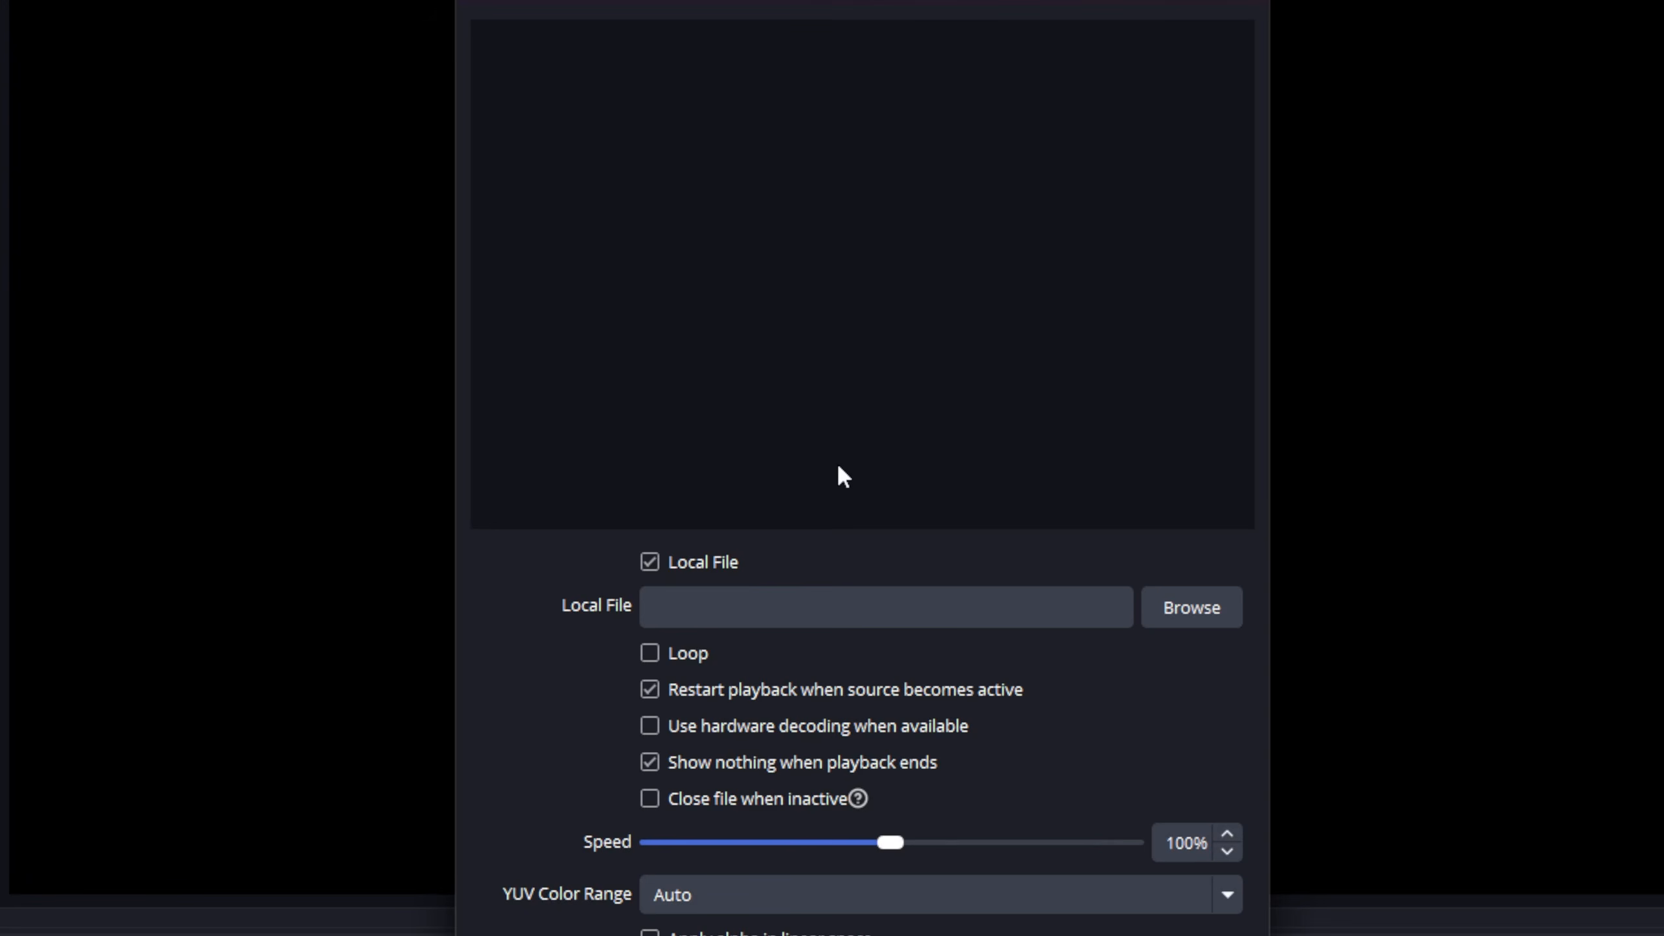
click(1170, 611)
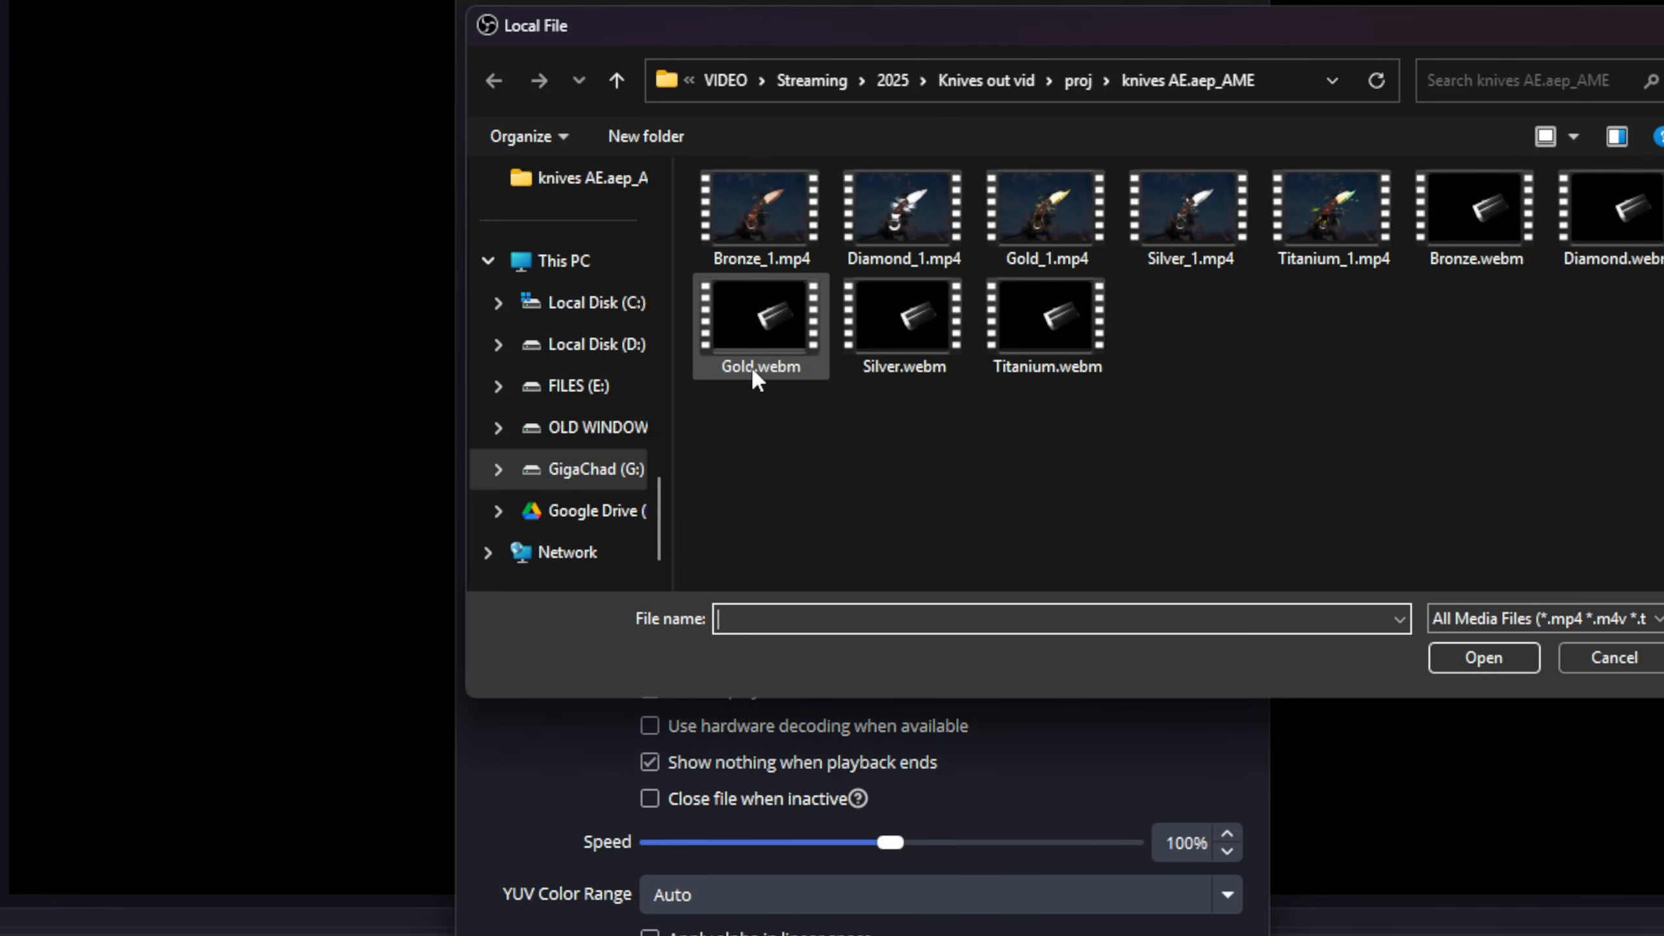
double_click(918, 338)
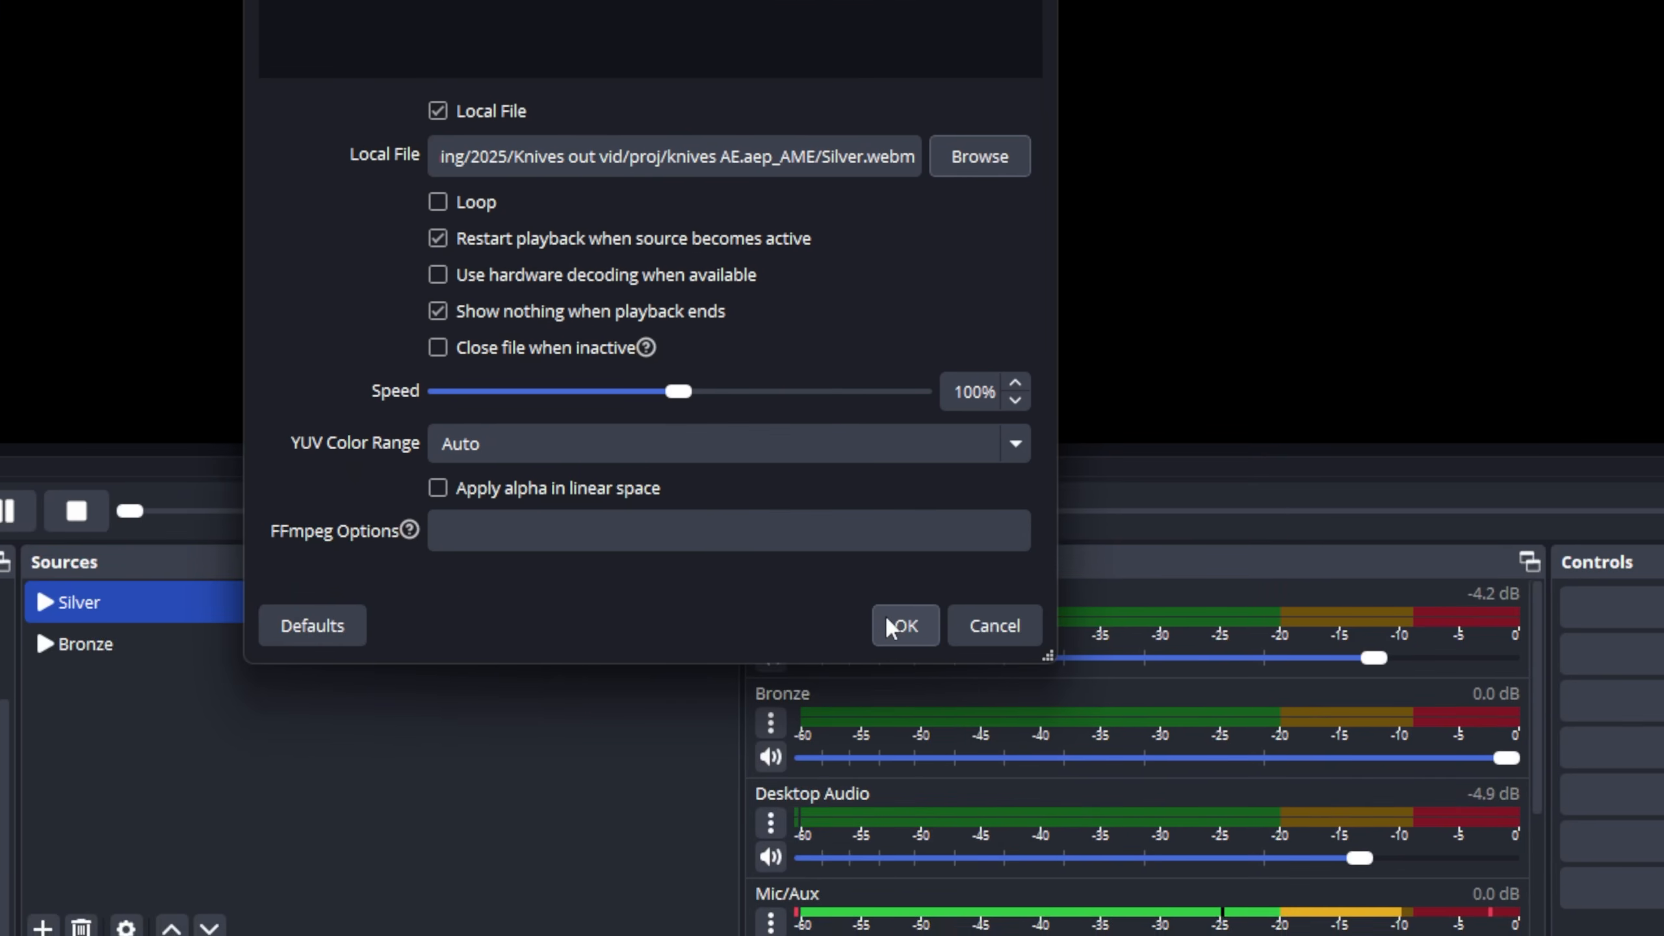
click(892, 623)
ctrl+click(496, 596)
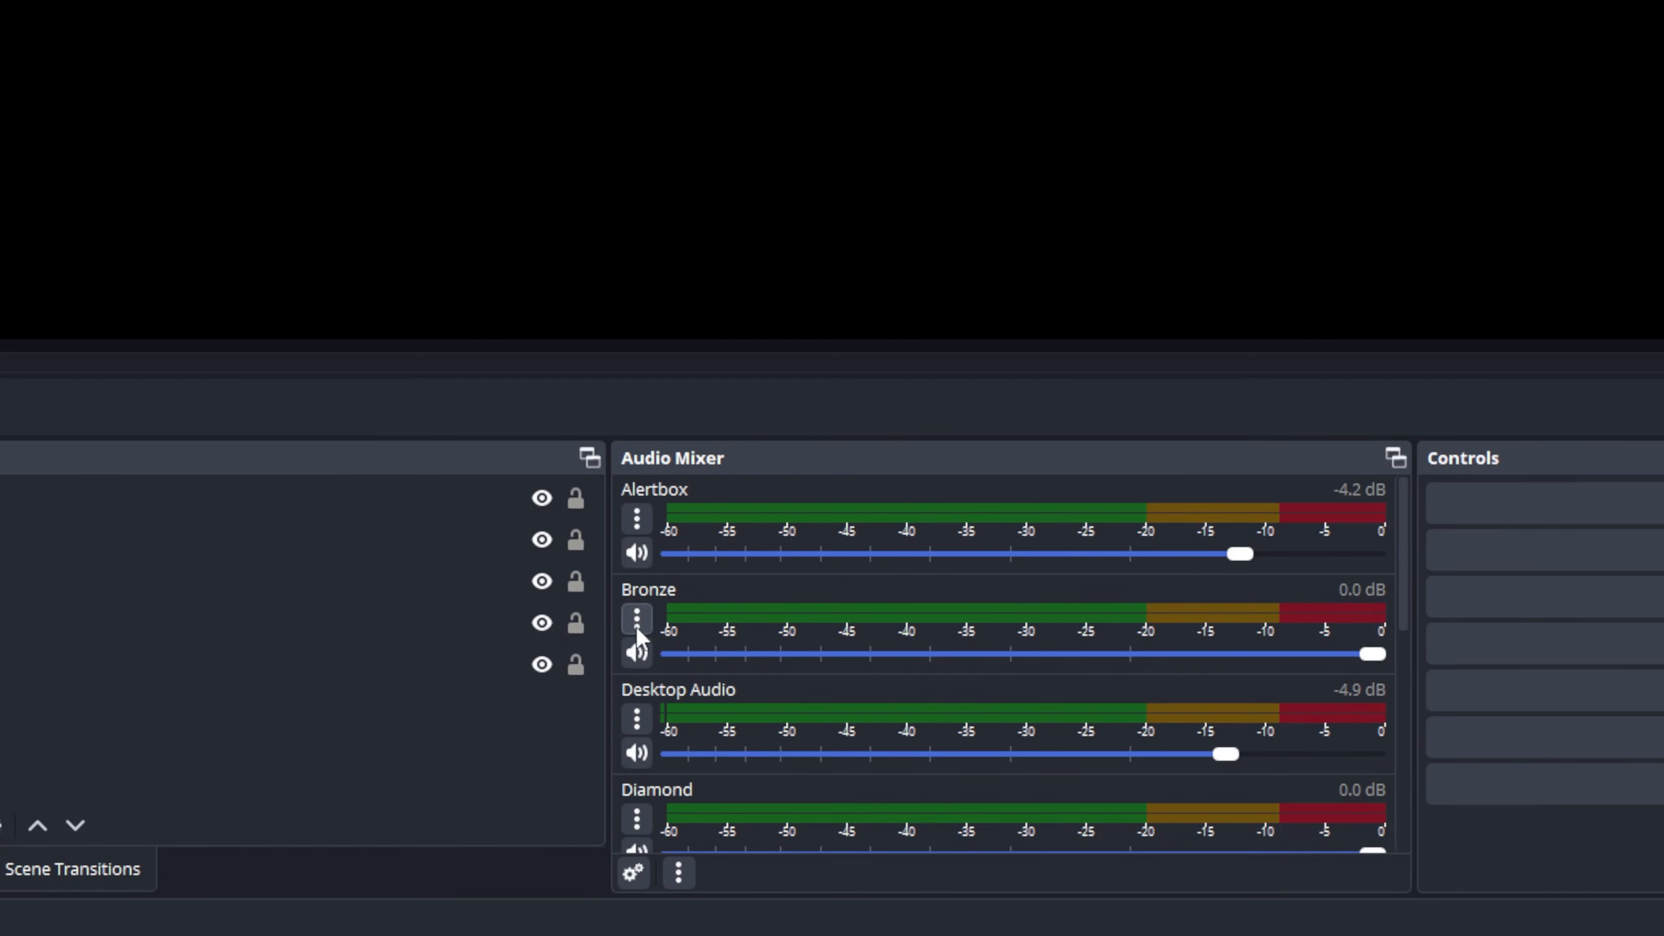
Step: Open the advanced audio properties and set the Bronze source's audio monitoring to Monitor Only (mute output)
click(638, 629)
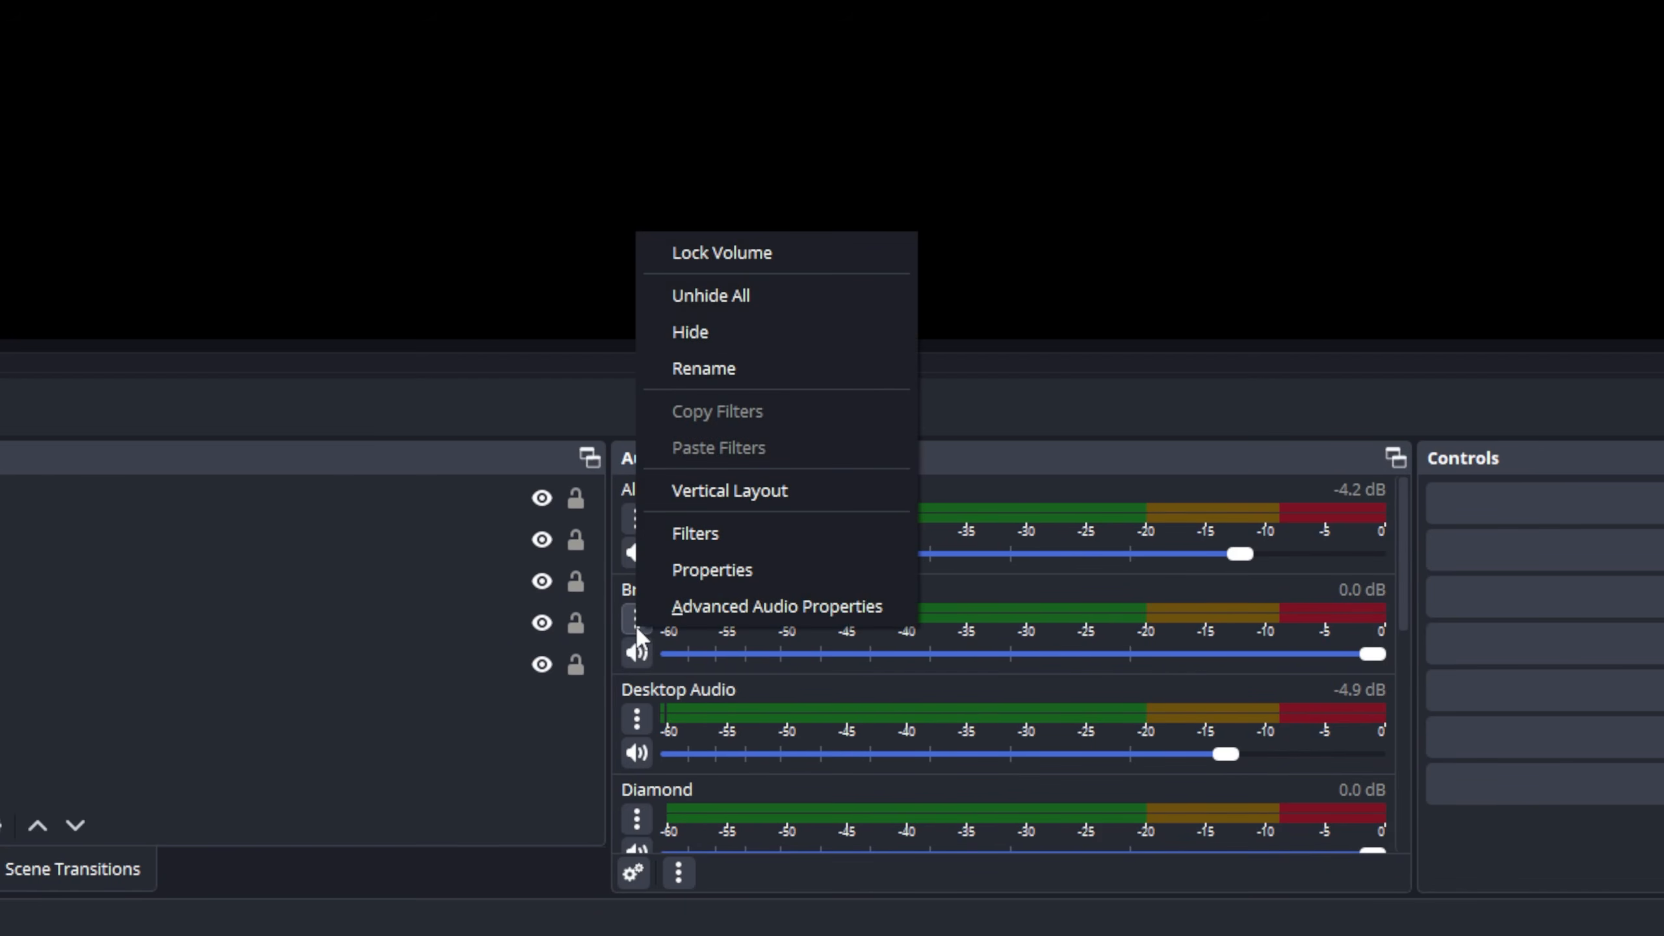
click(679, 610)
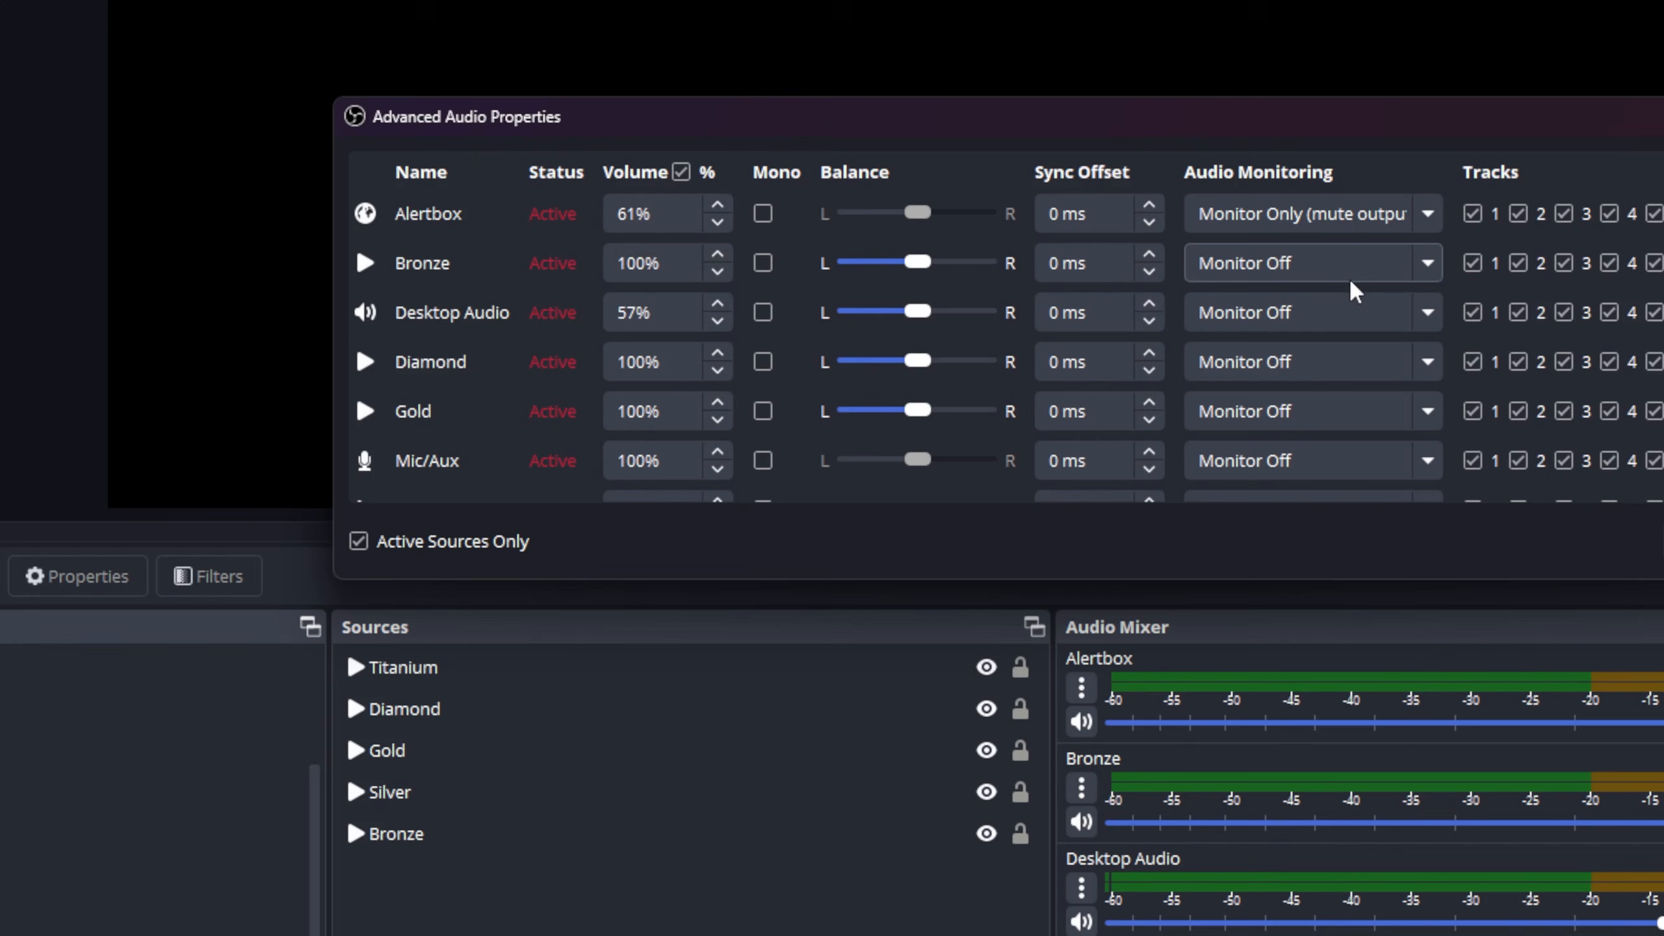
click(1428, 263)
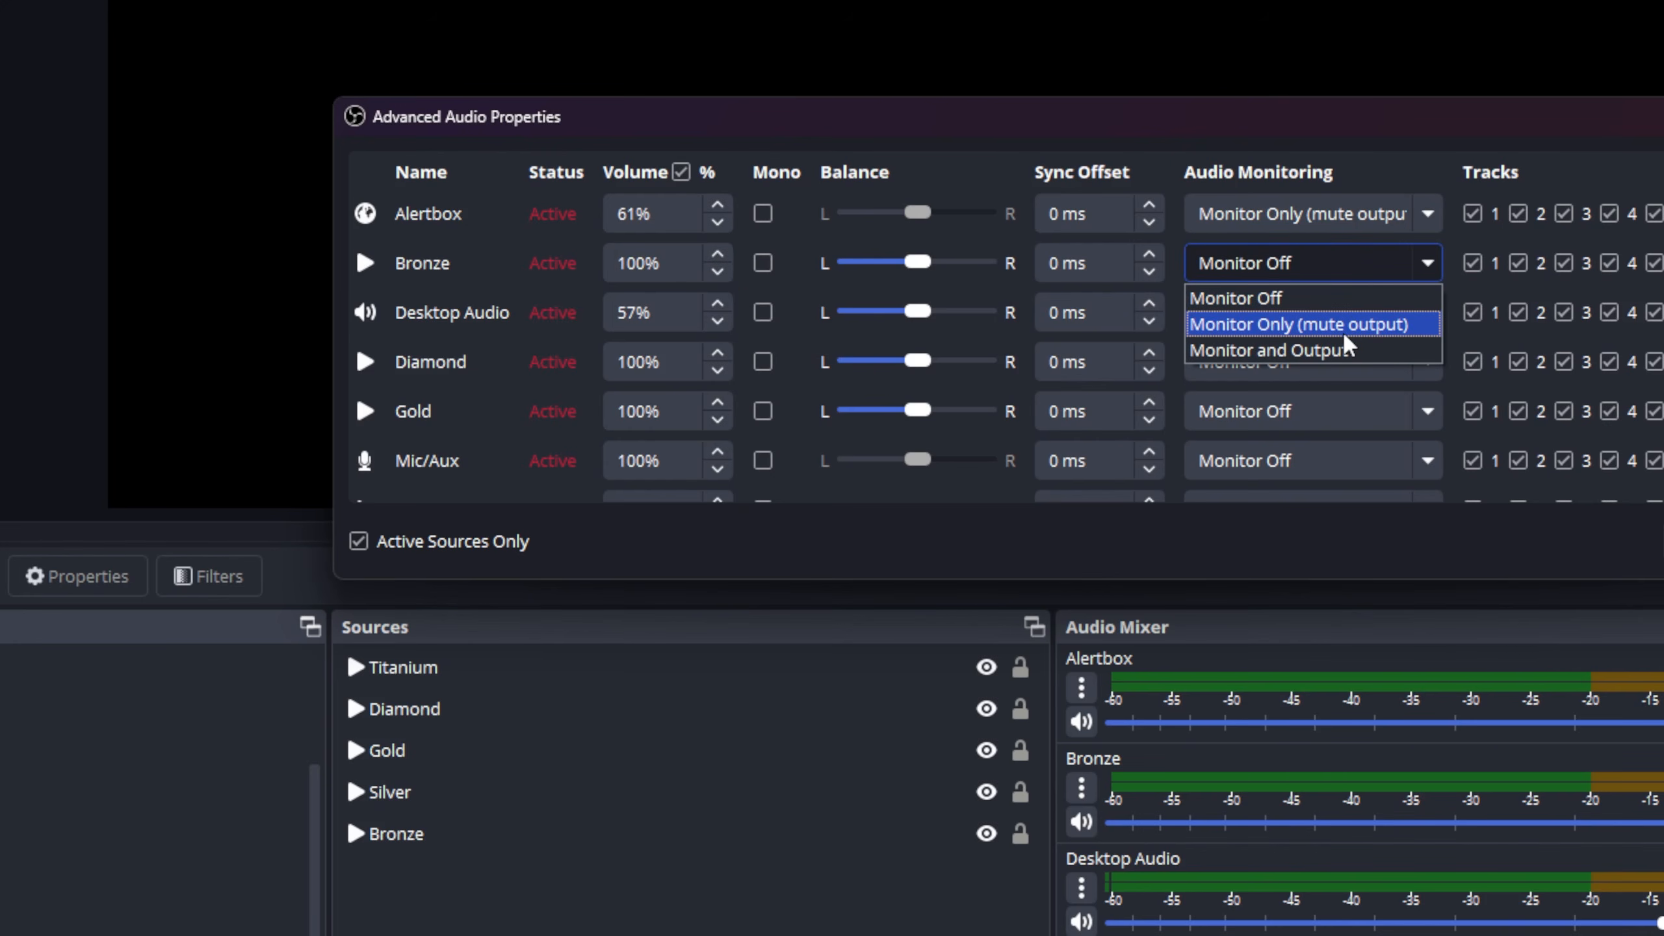
click(1343, 334)
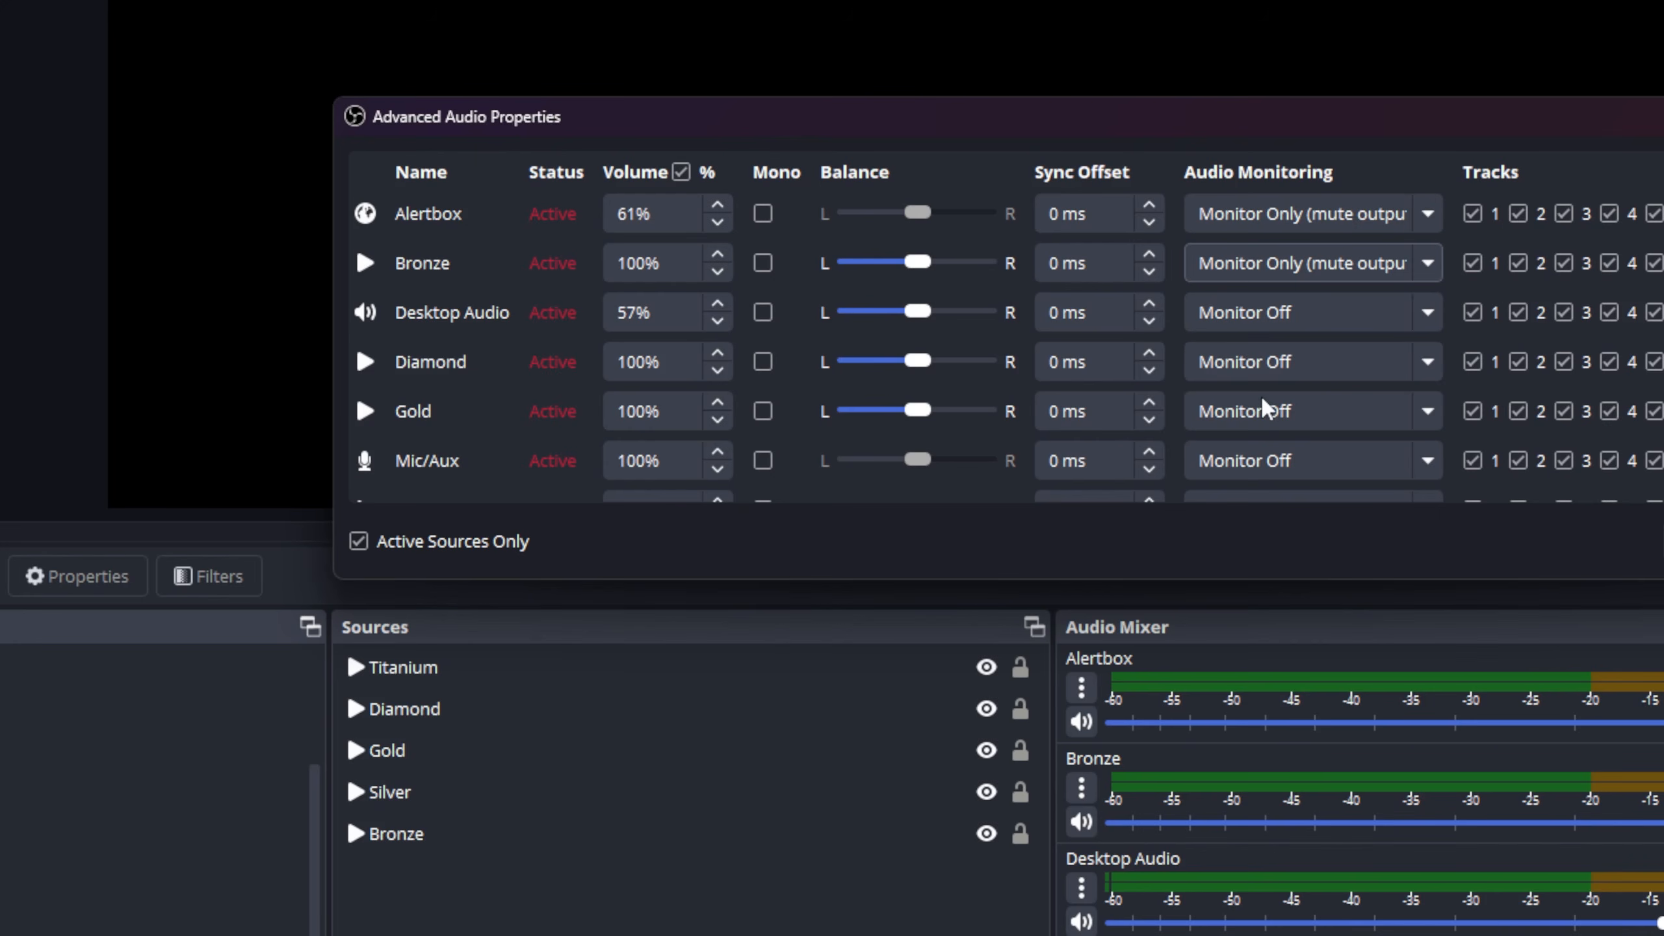
Step: Hide the Bronze source and show it again
click(950, 751)
click(993, 842)
click(986, 834)
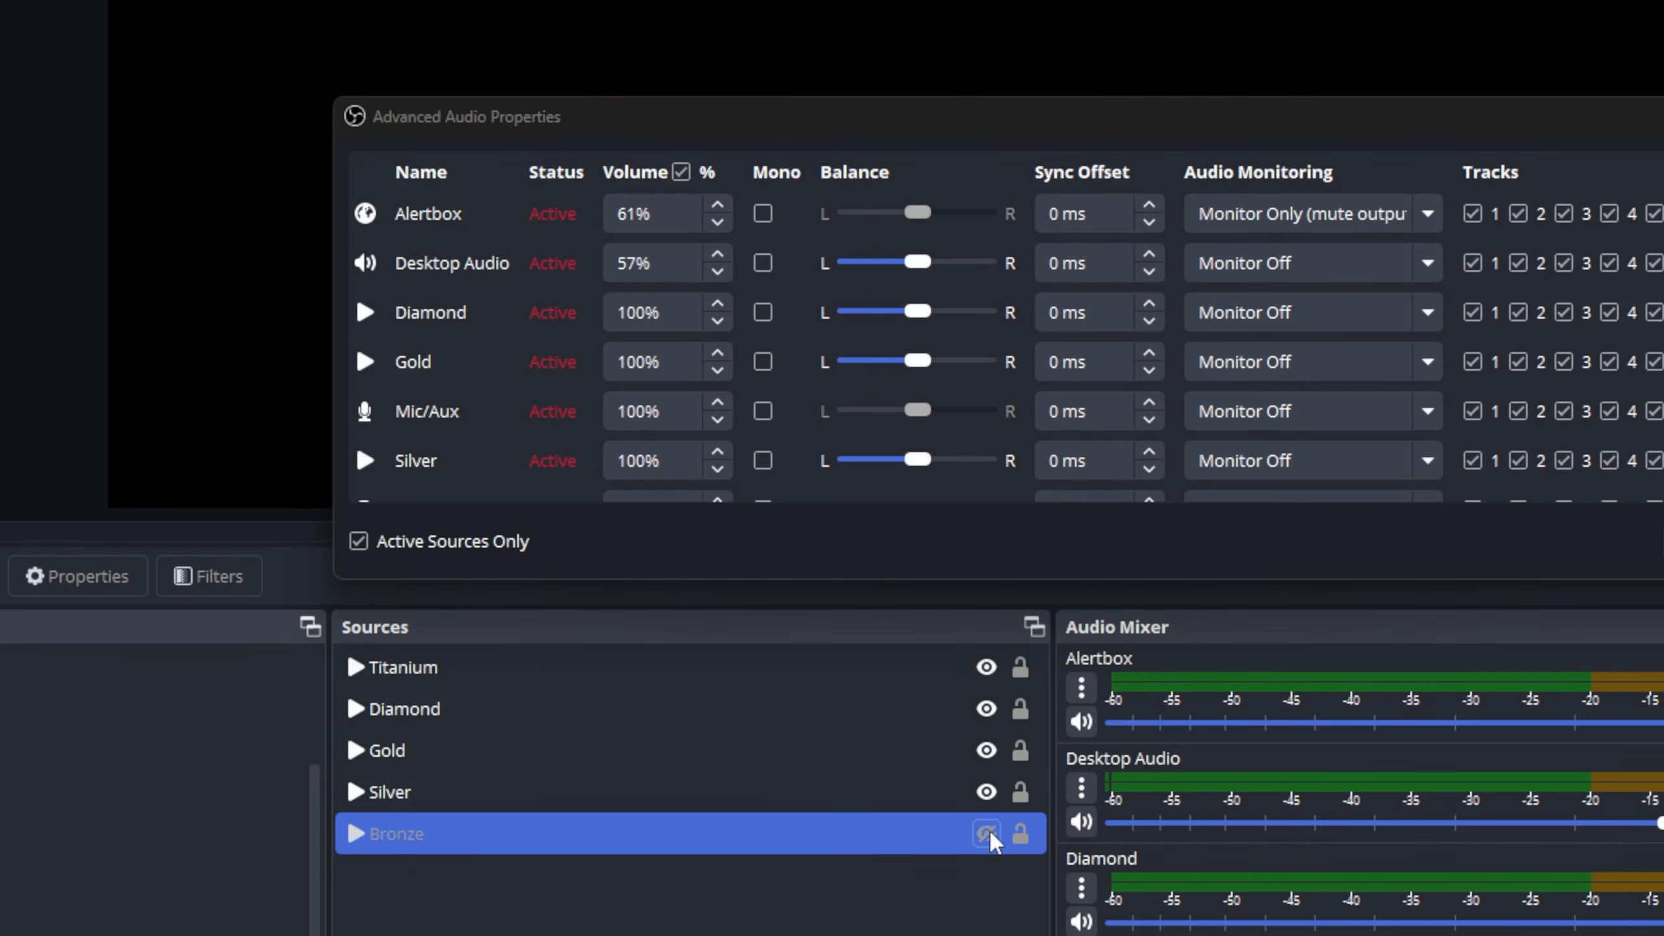
click(986, 833)
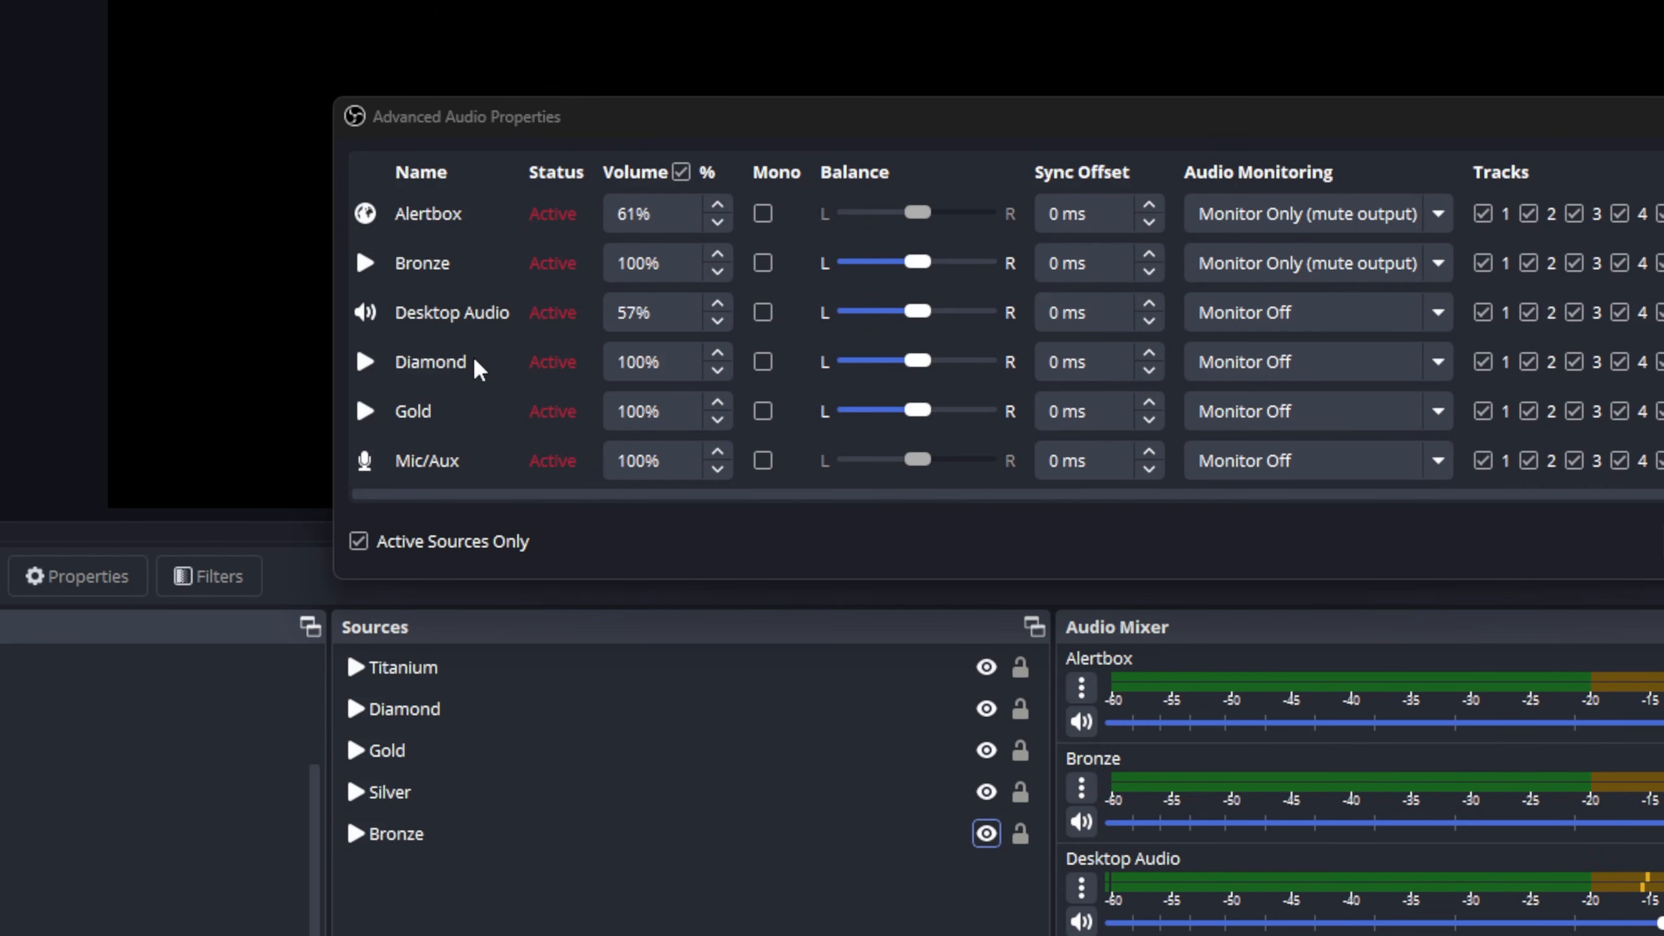
Step: Set audio monitoring for Diamond, Gold, Silver and Titanium to Monitor Only (mute output) and close the advanced audio properties
click(1244, 362)
click(1237, 421)
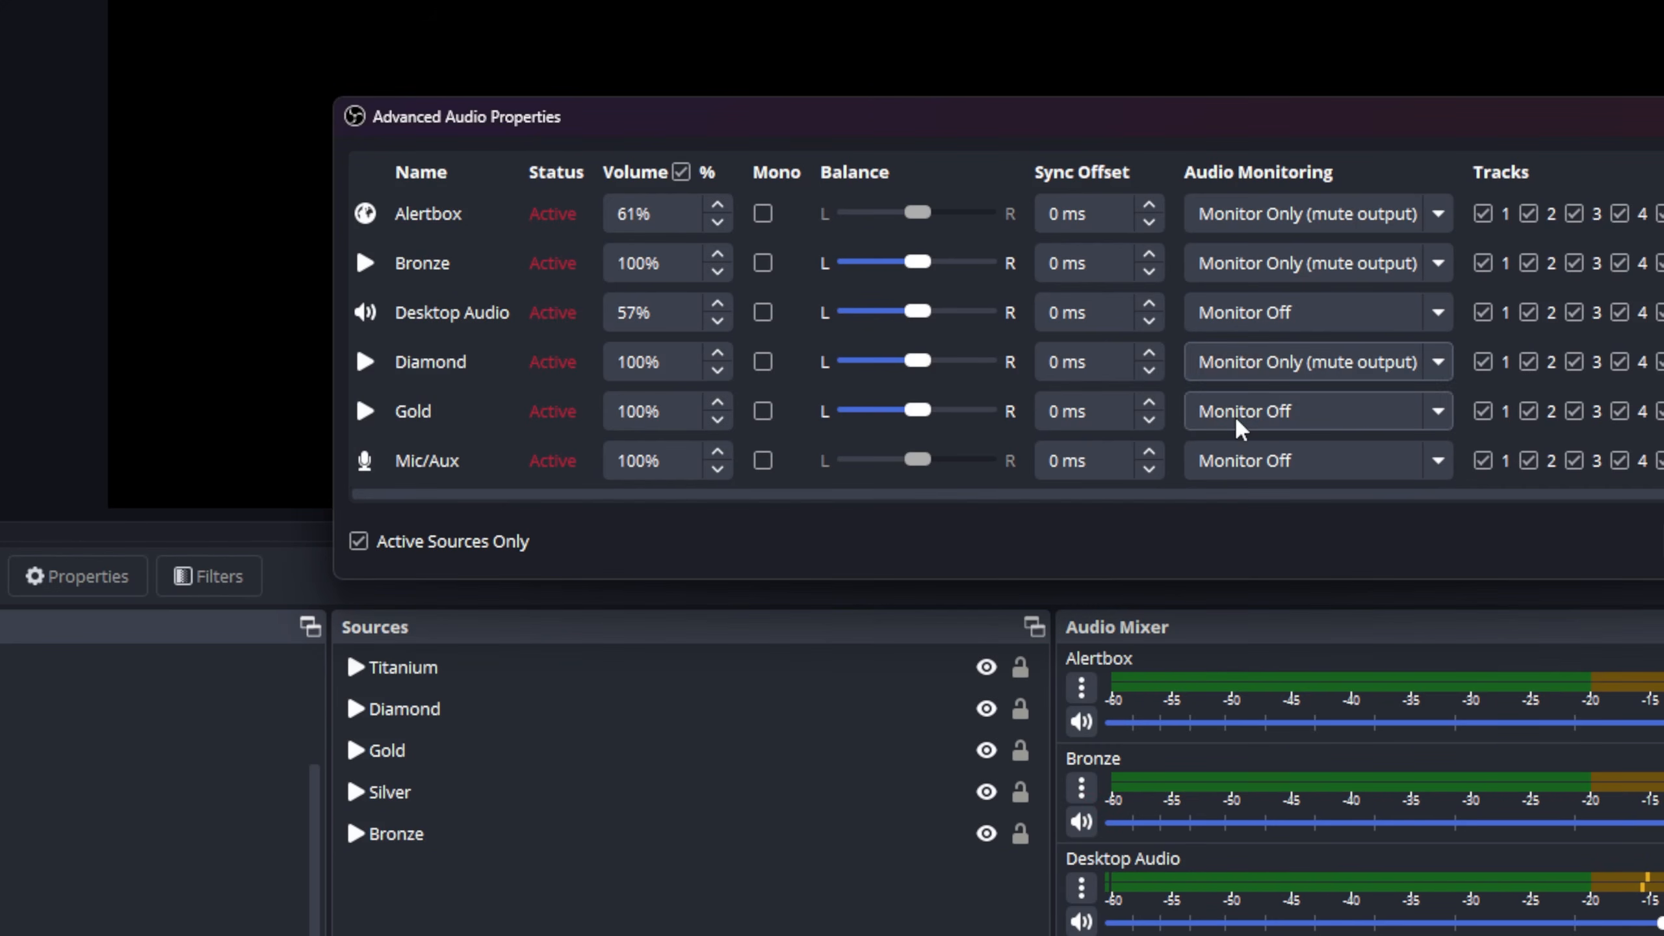
click(1237, 413)
click(1189, 472)
scroll(1171, 476, down, 3)
click(1259, 368)
click(1258, 421)
click(1248, 459)
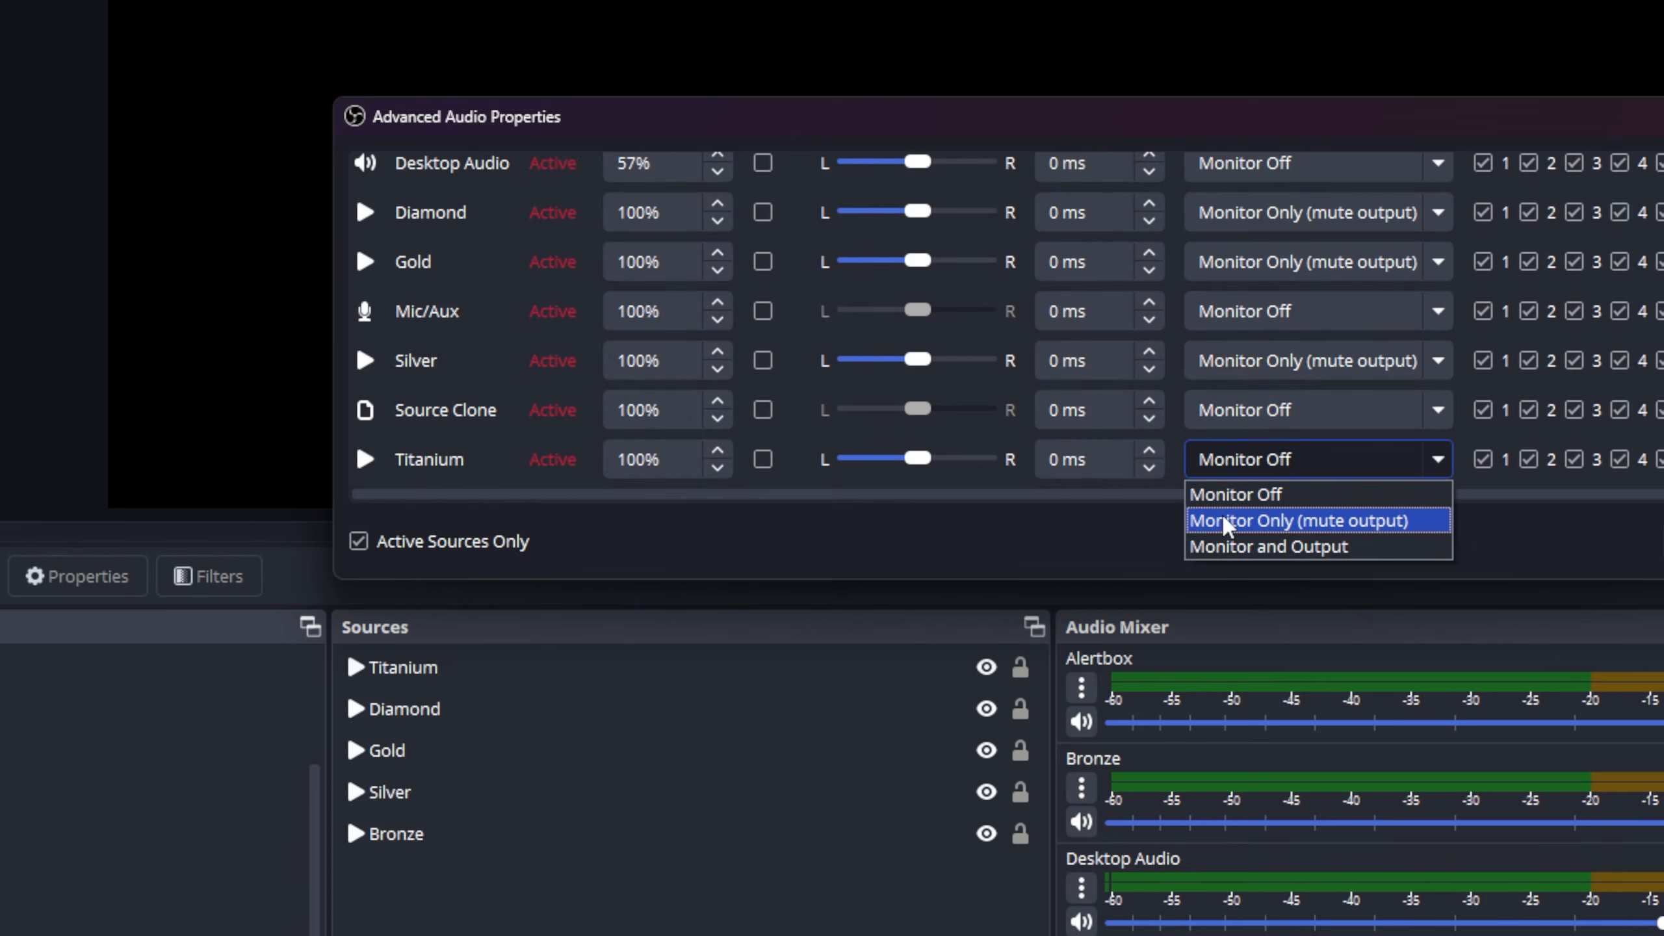
click(1196, 523)
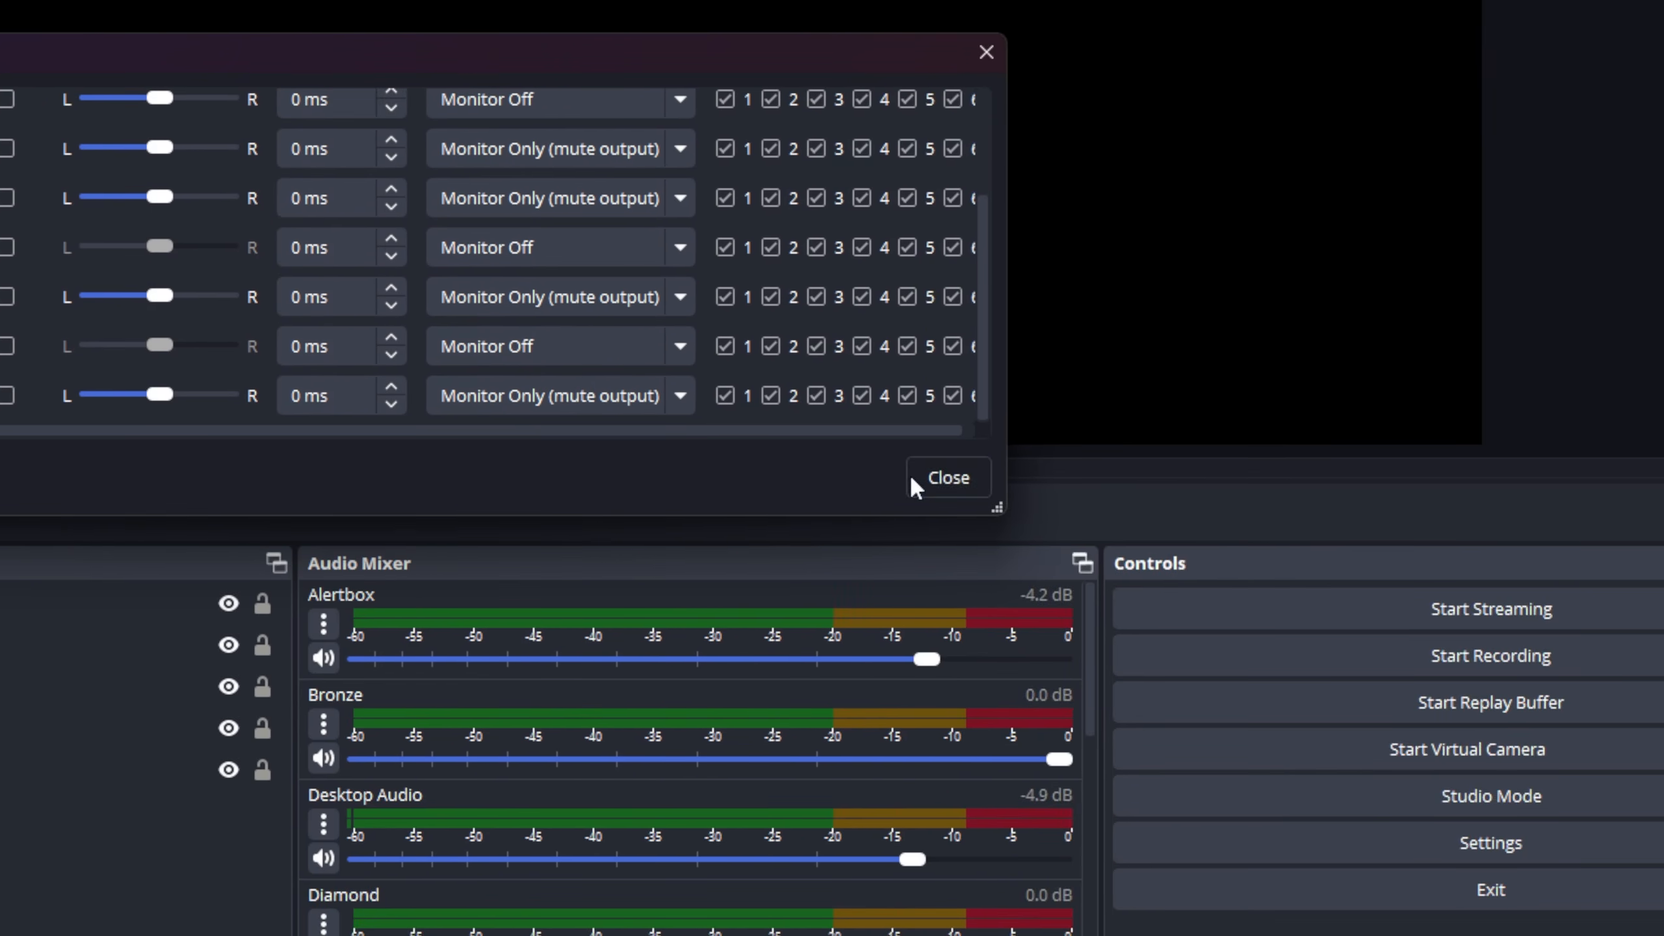
click(914, 482)
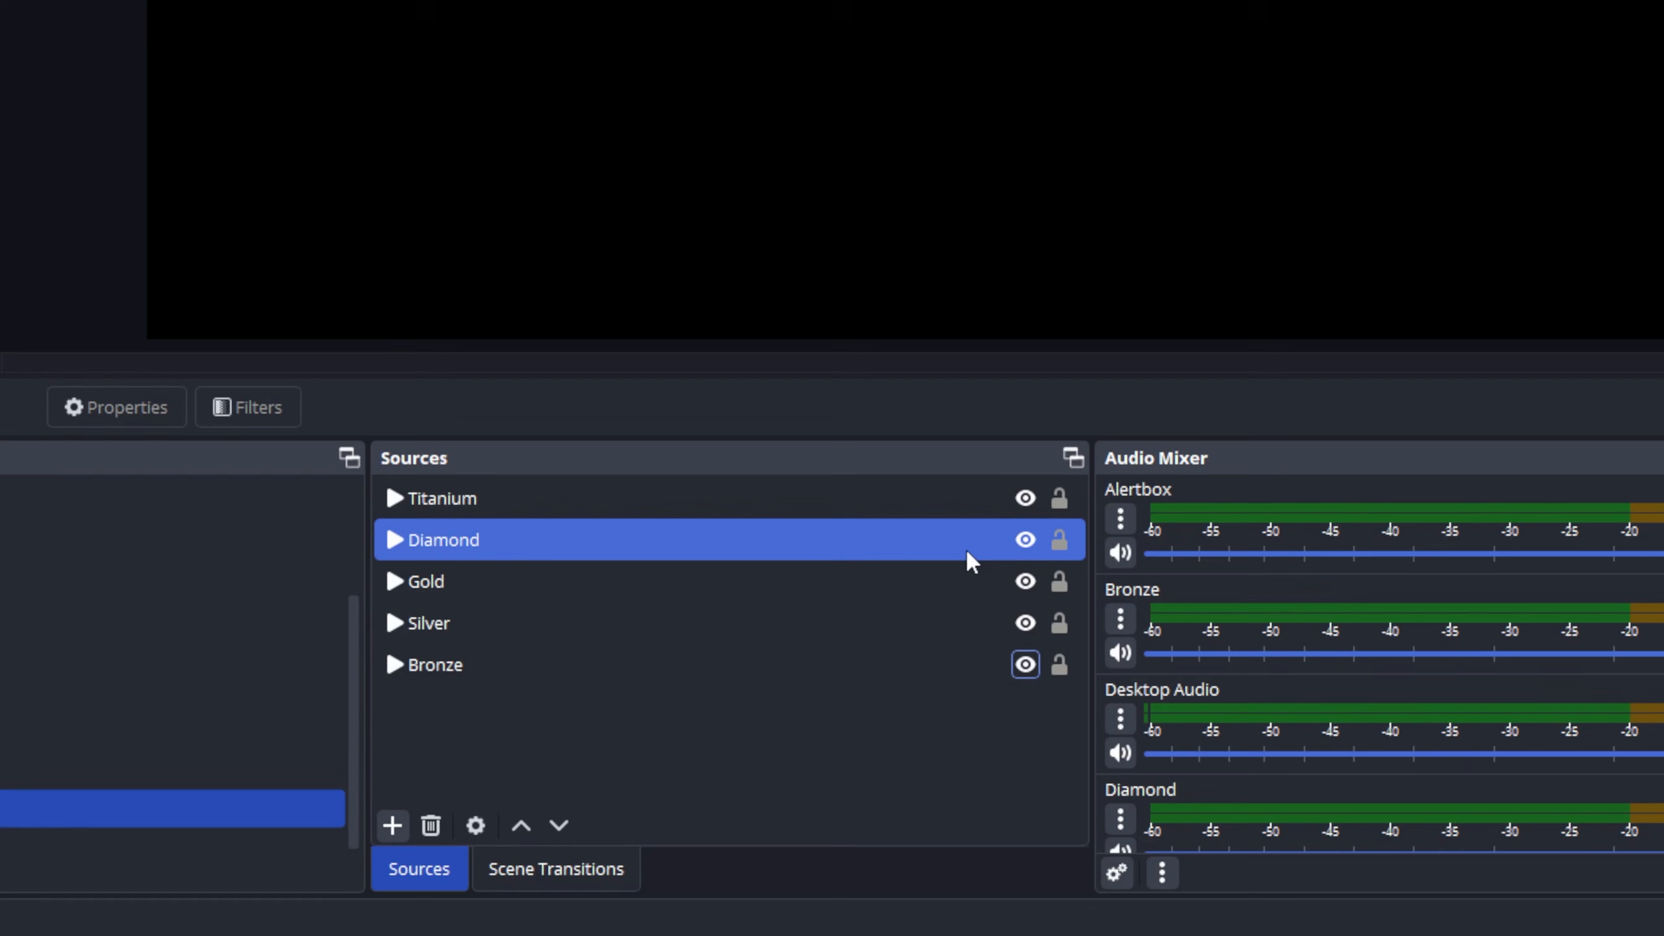
Step: Hide the Titanium, Diamond, Gold, Silver and Bronze sources in the KNIFE scene
click(1025, 498)
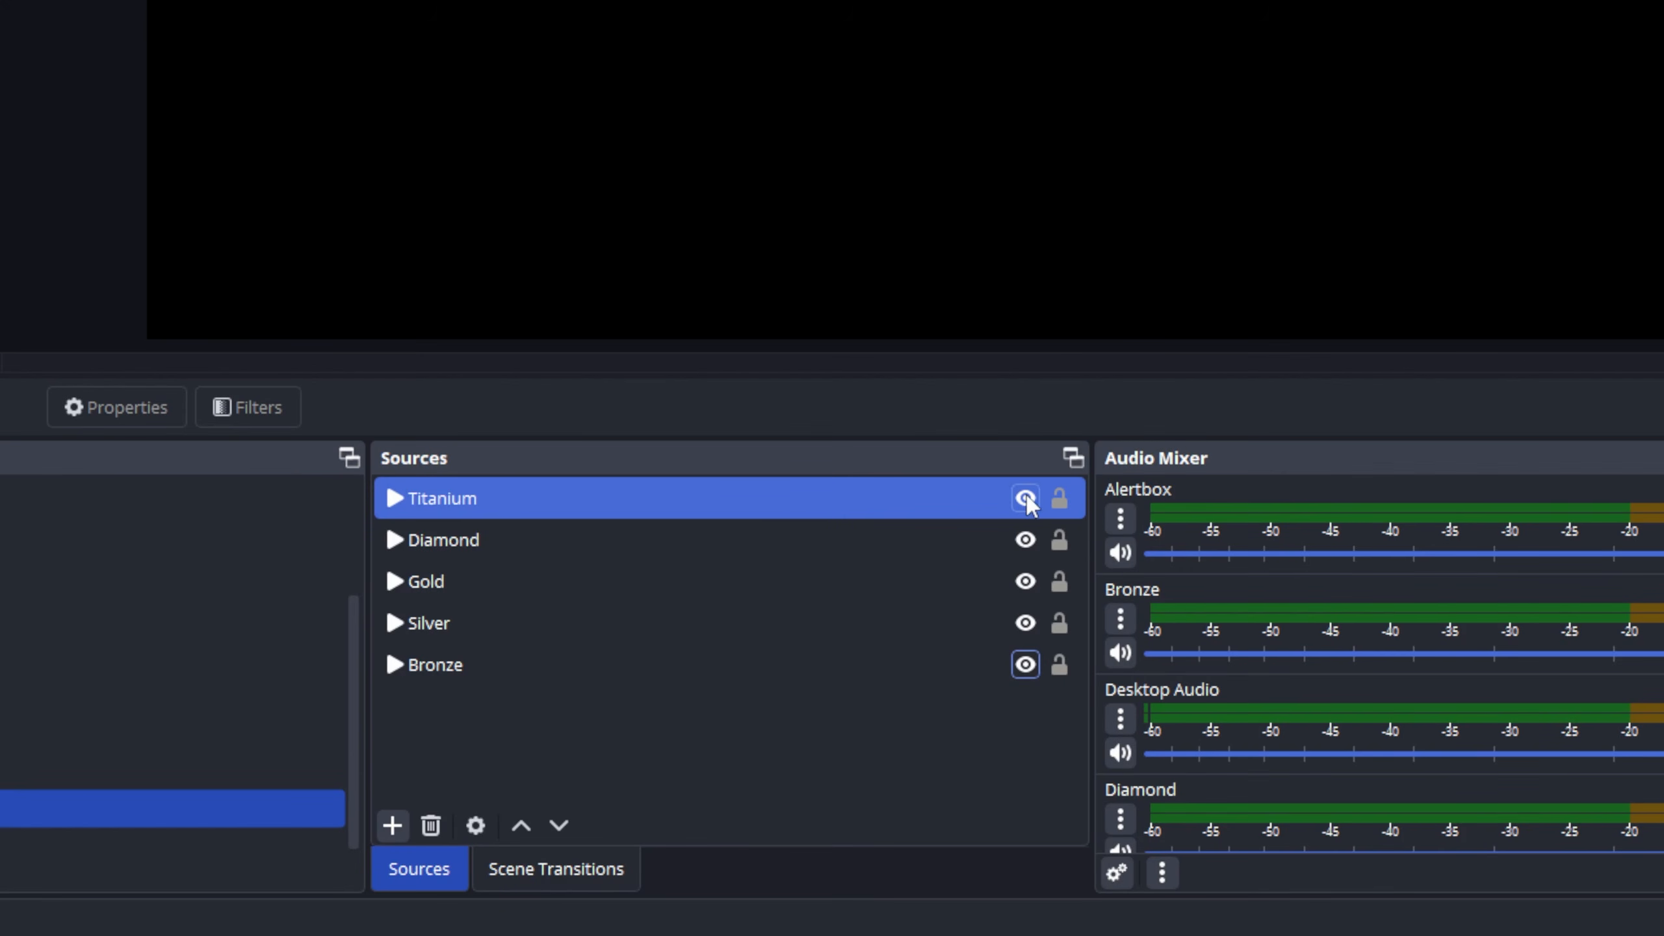
click(1025, 498)
click(1025, 540)
click(1026, 539)
click(1025, 581)
click(1026, 581)
click(1025, 622)
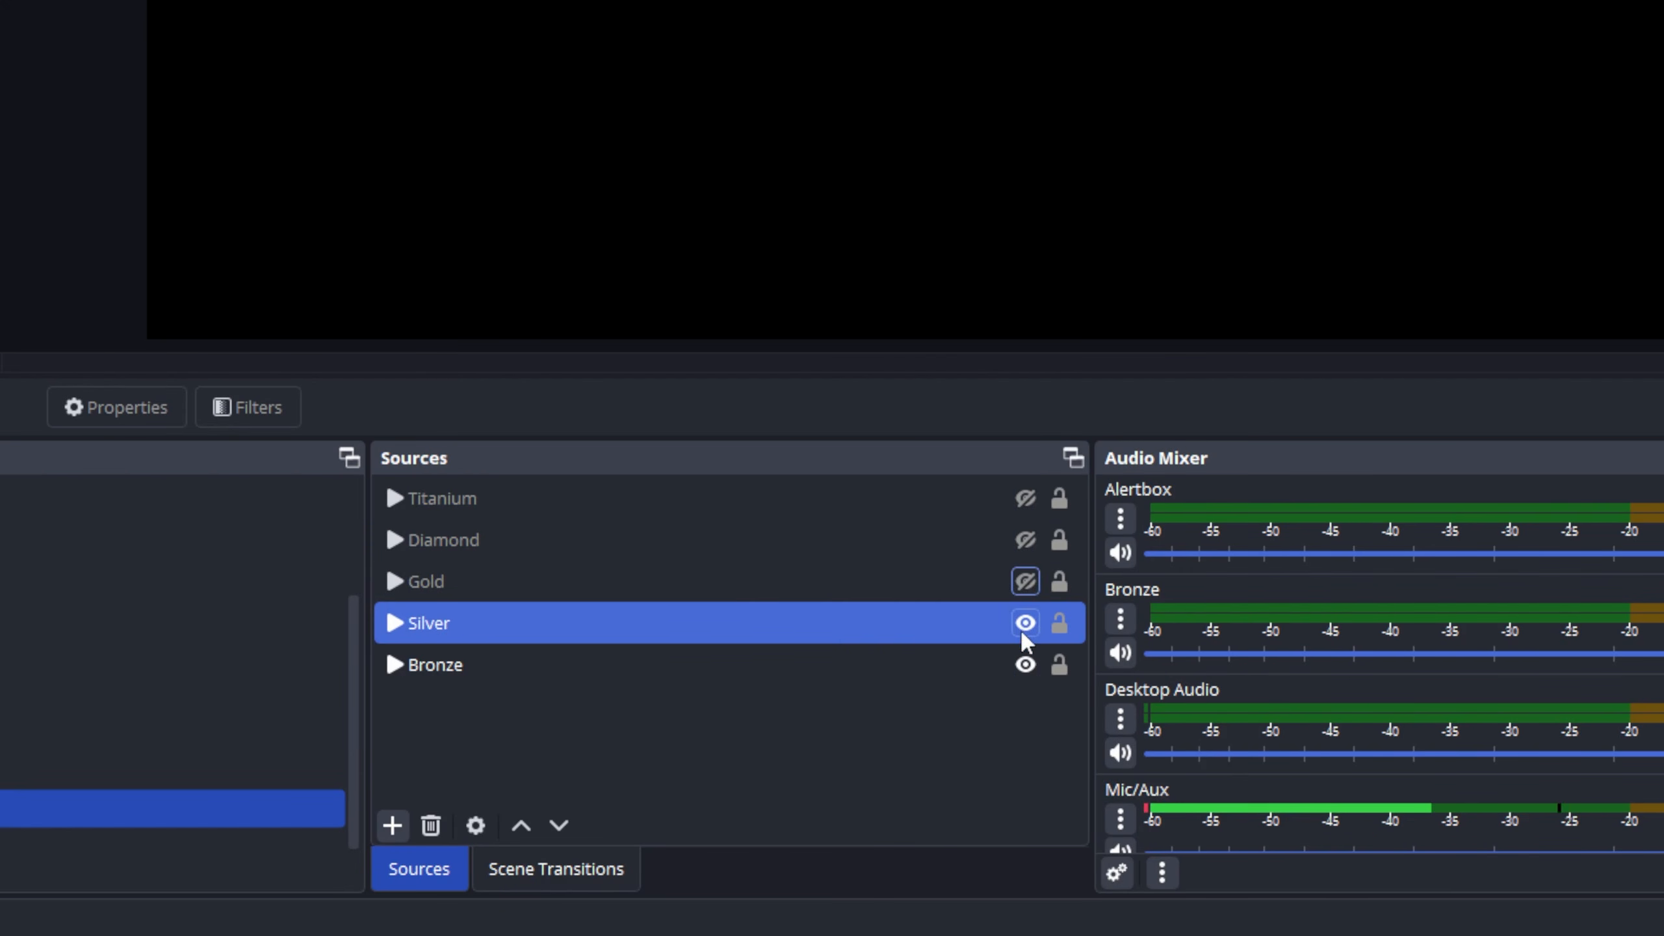
click(1025, 622)
click(1025, 665)
click(1025, 665)
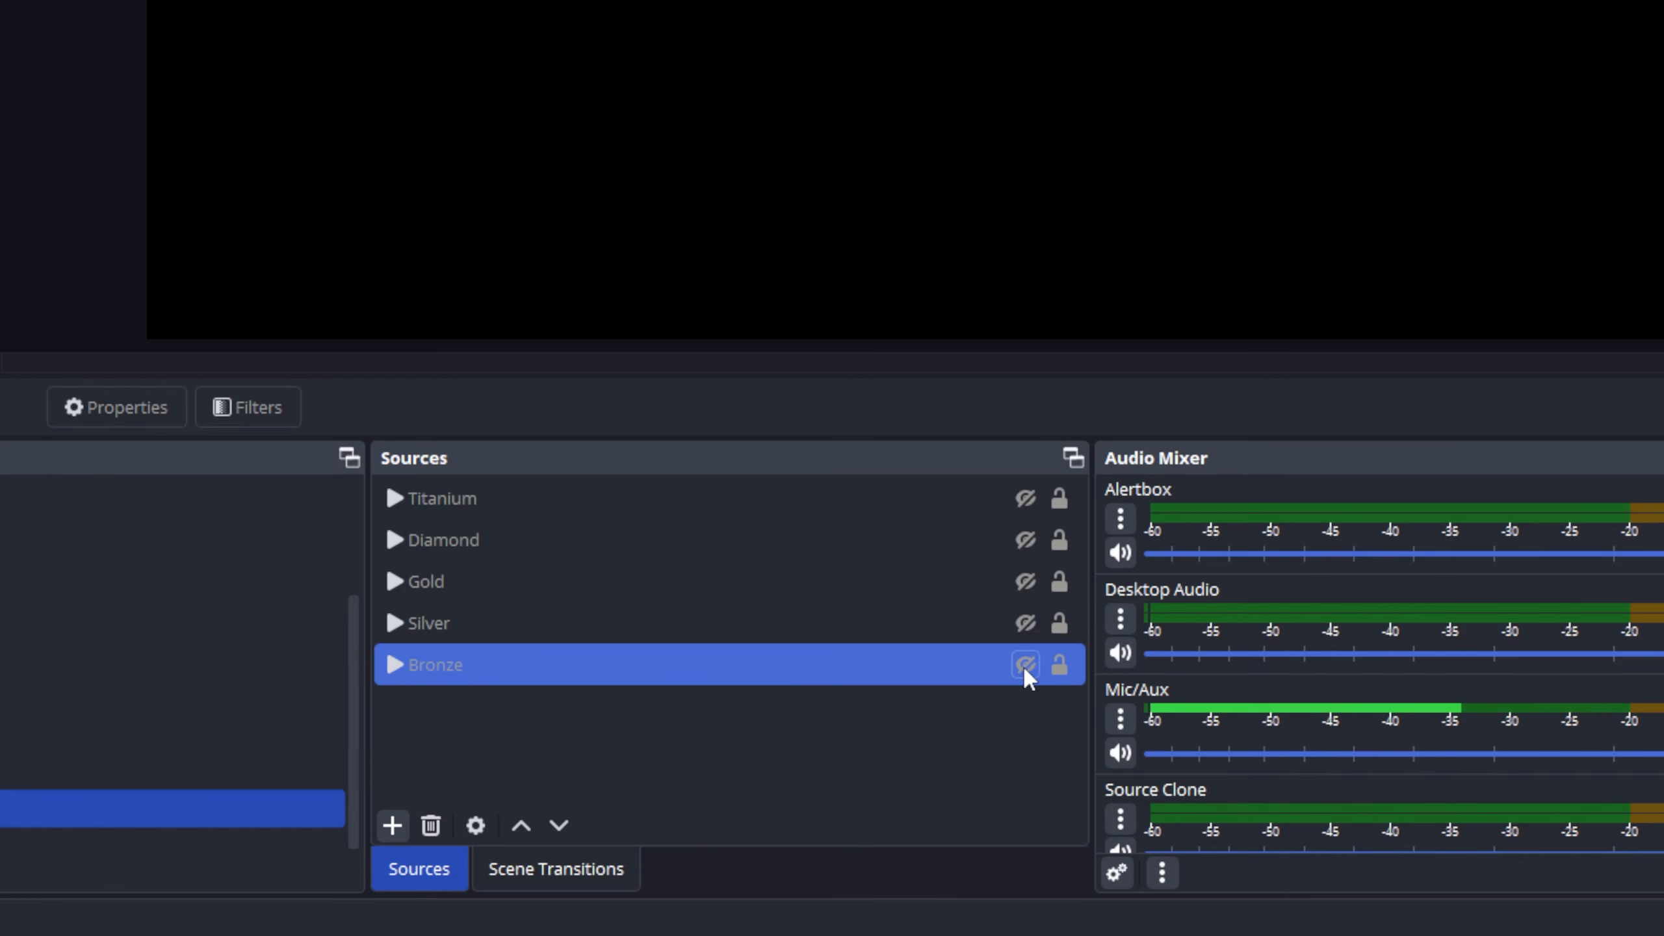
click(749, 761)
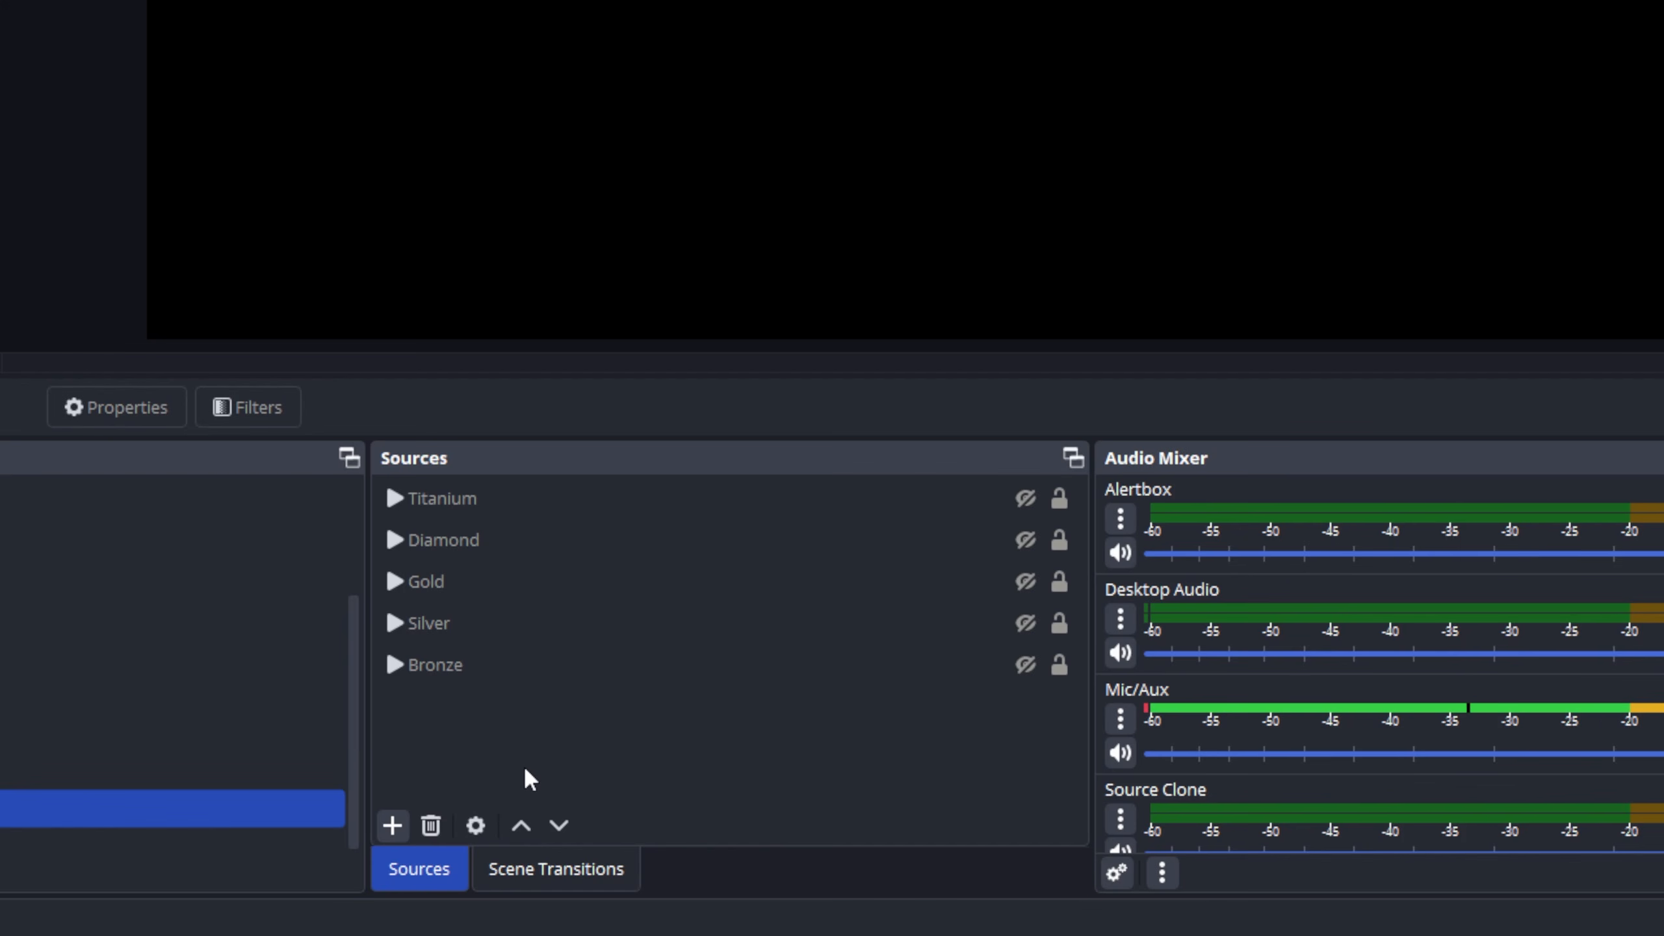
Step: Add a Text (GDI+) source named Knife text to the KNIFE scene
click(392, 825)
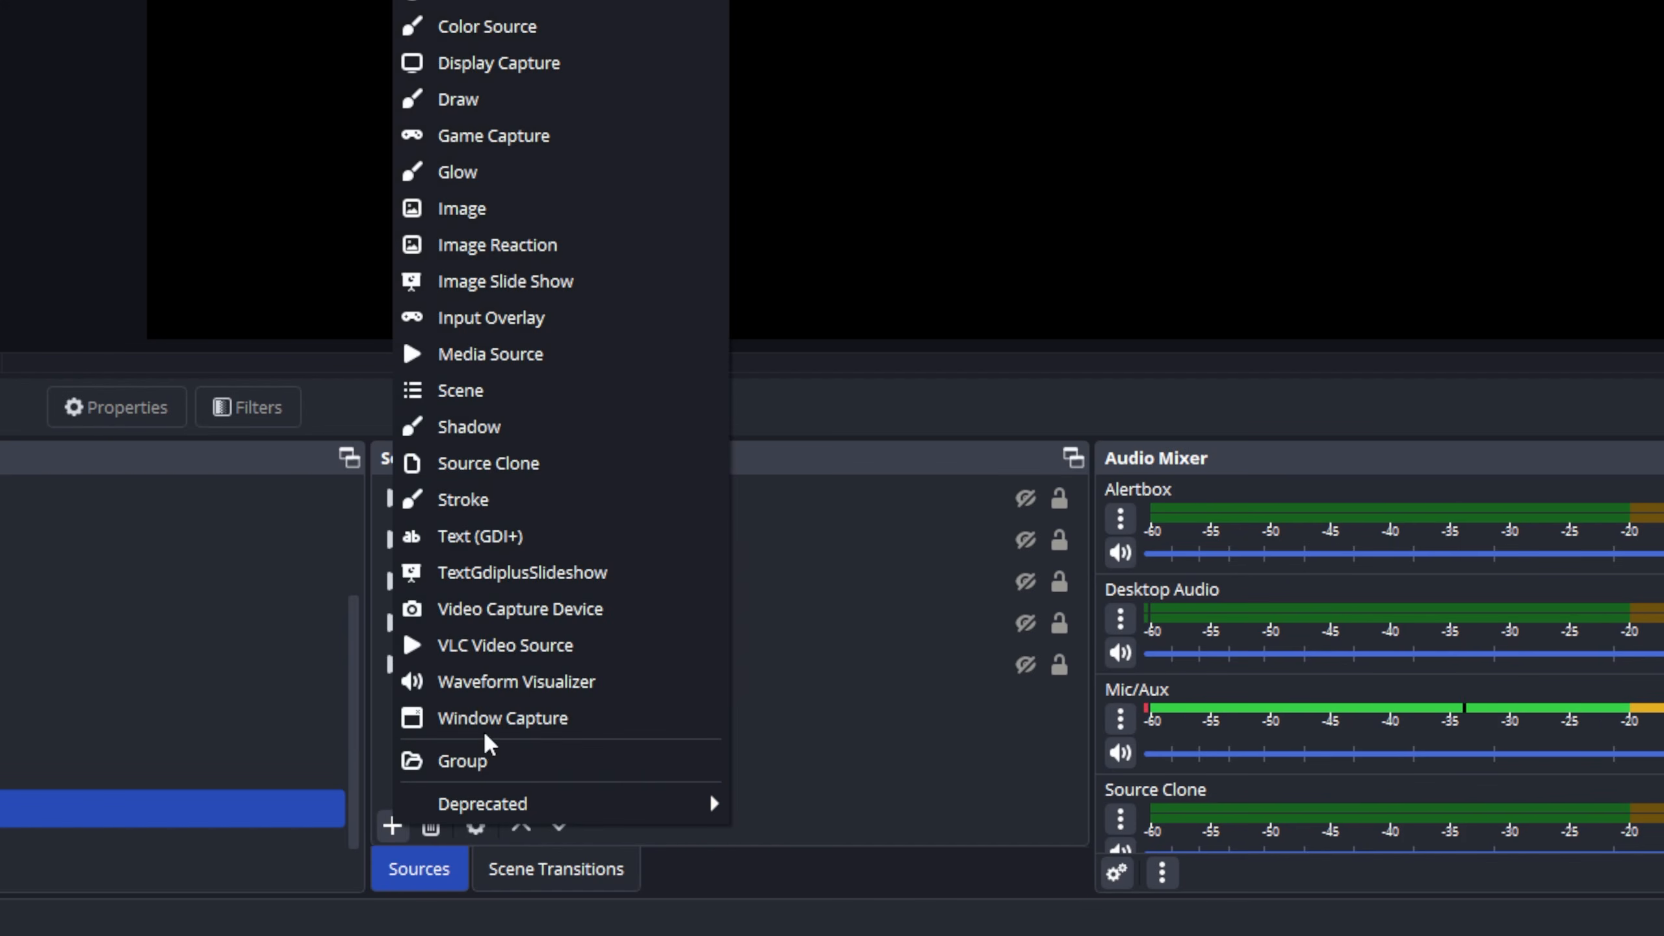
click(512, 538)
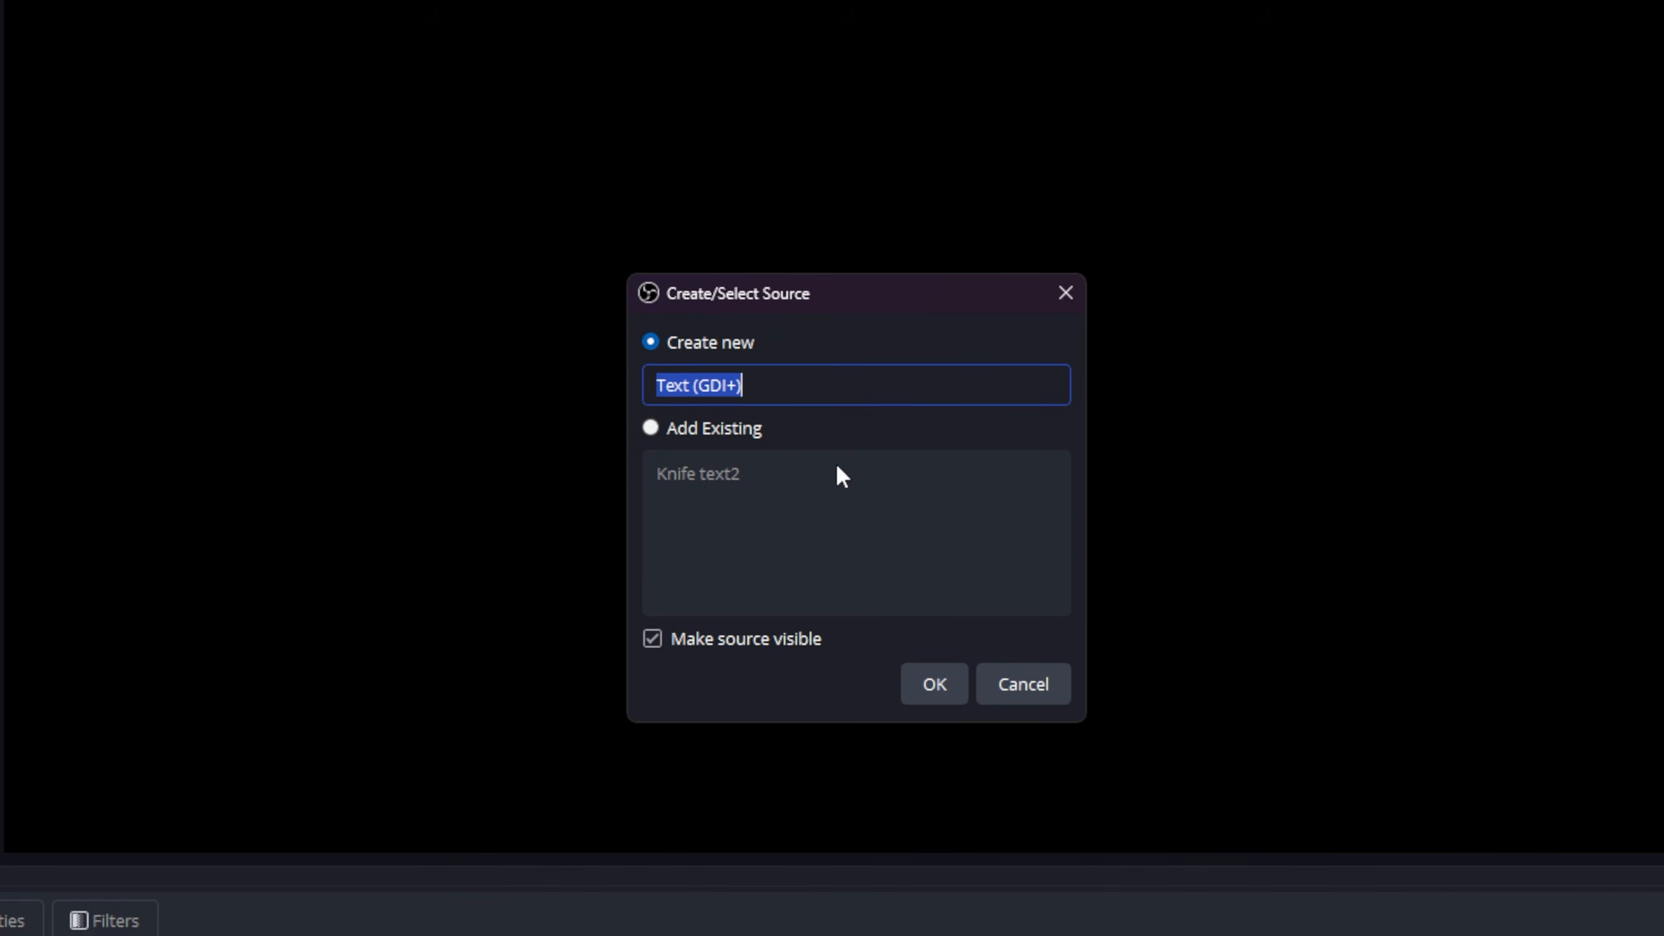
text(Knife text)
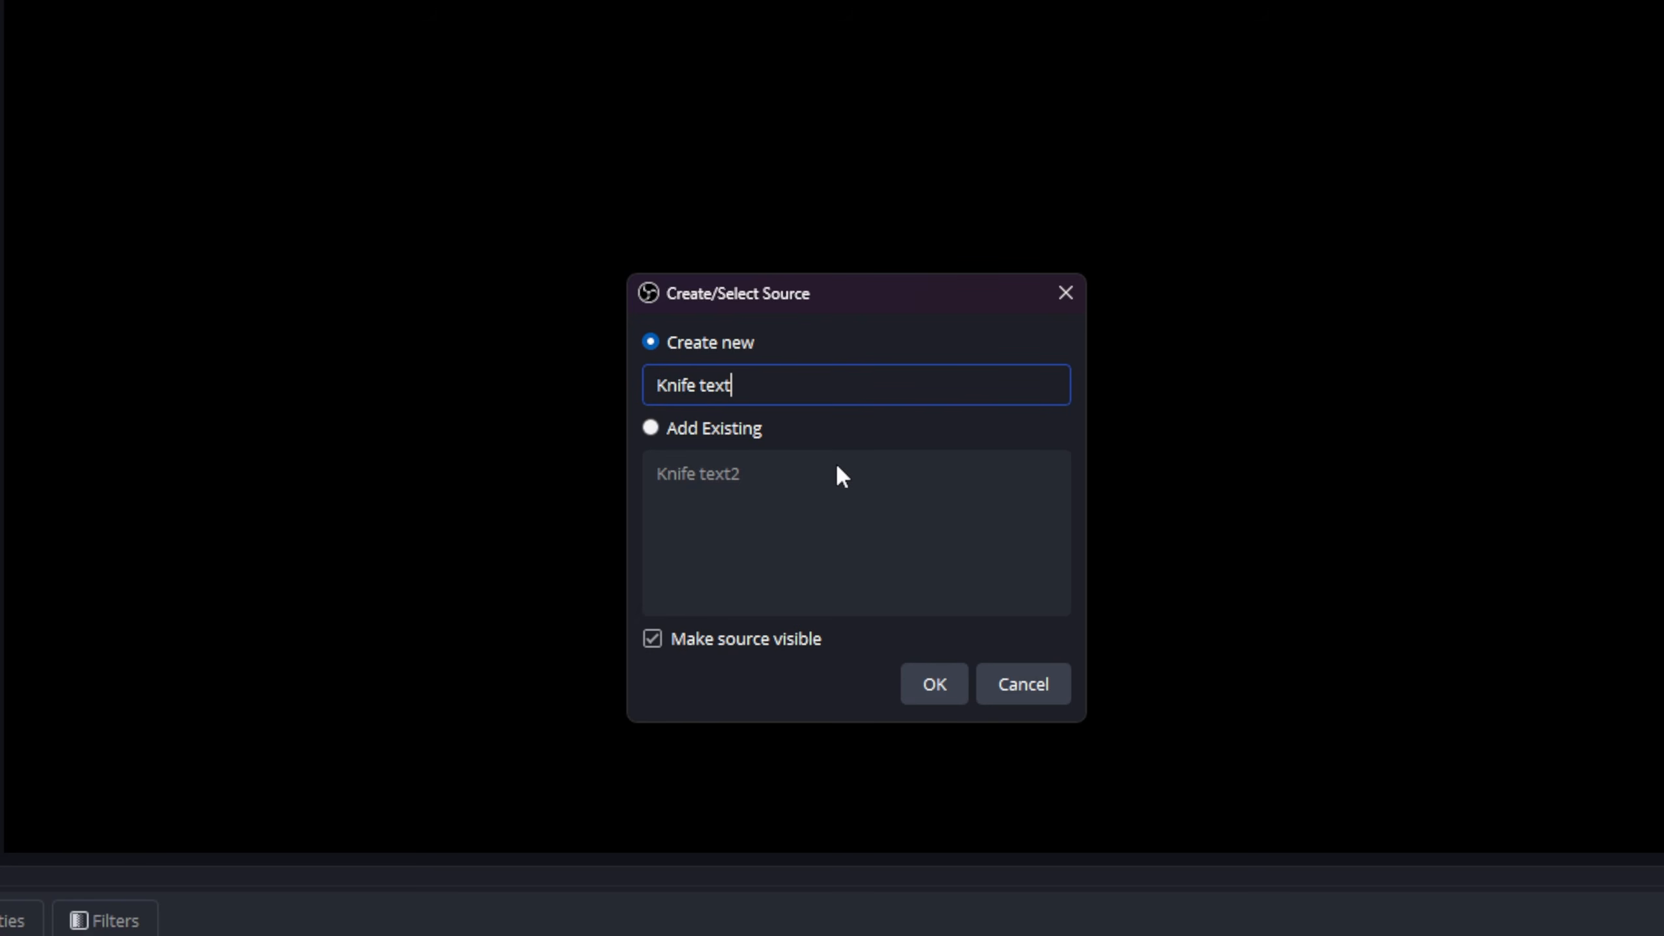
click(919, 682)
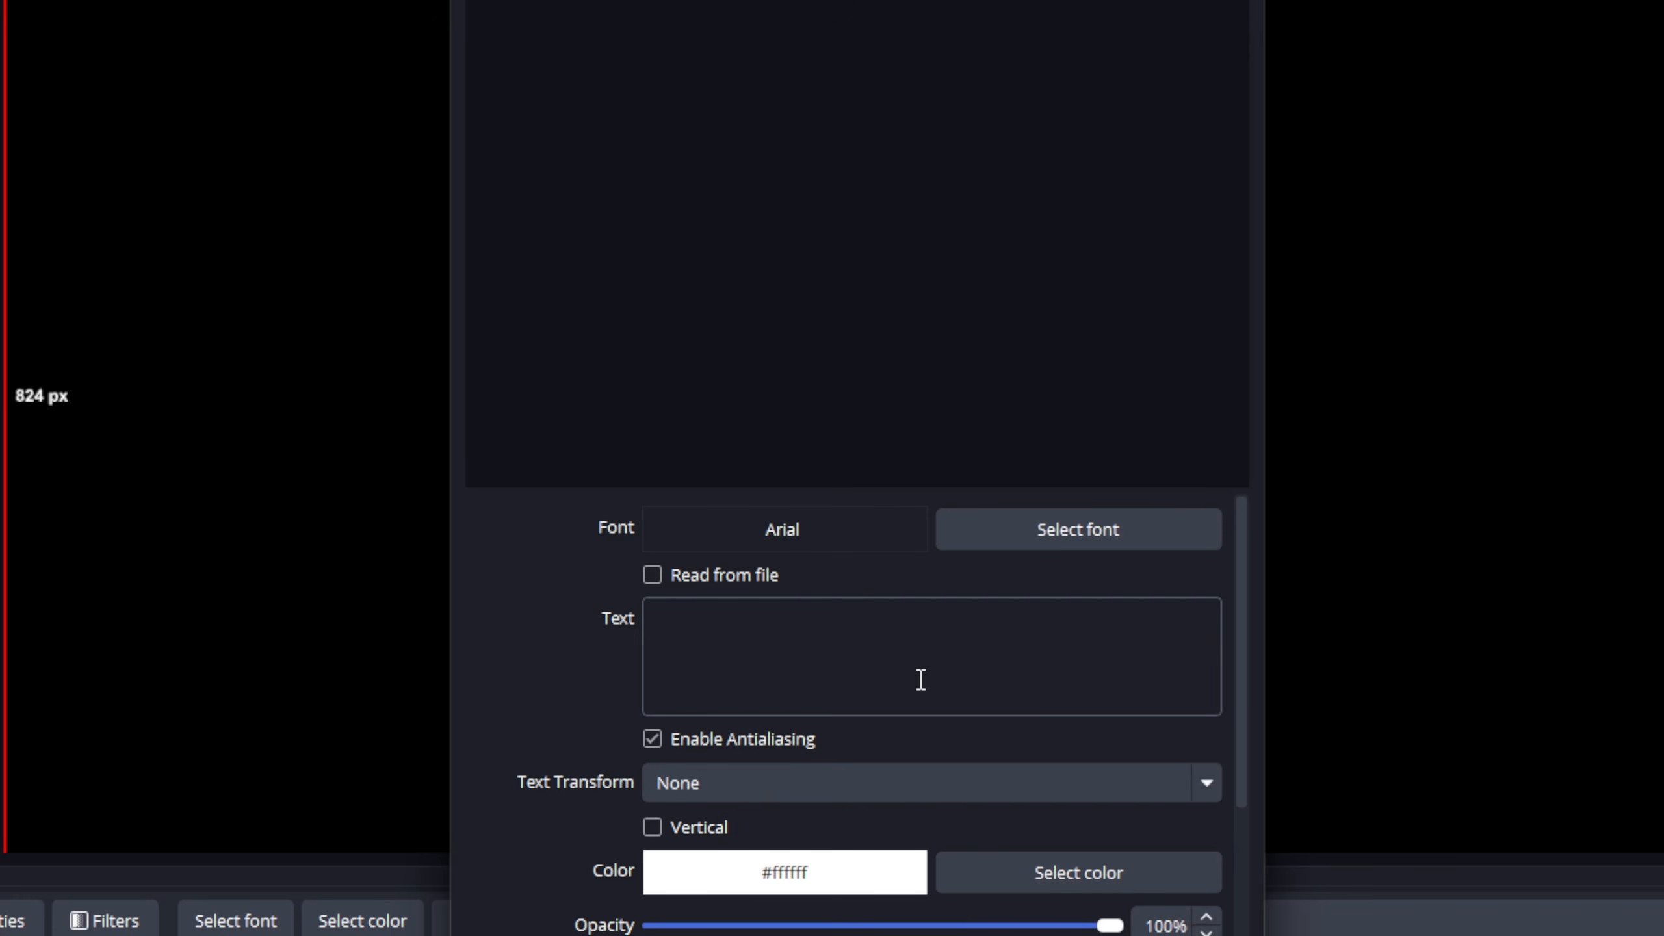
Step: Enter a sample username as the first line of the source's text and "Got a silver knife" as the second
click(921, 680)
text(Gaellevel)
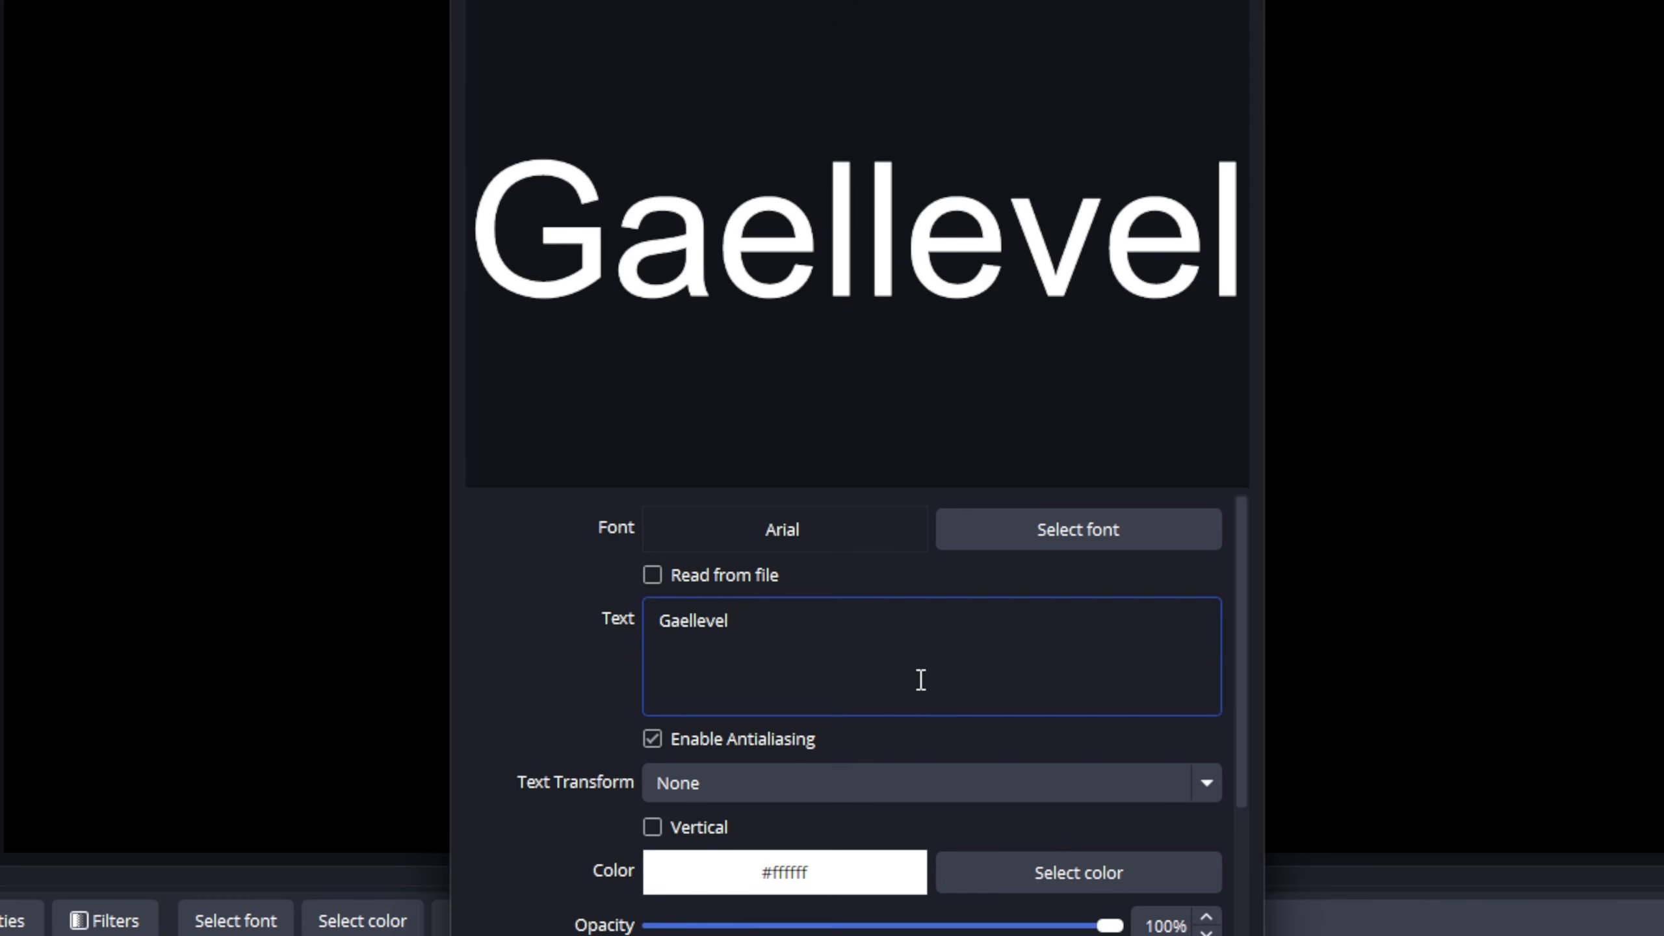
key(Return)
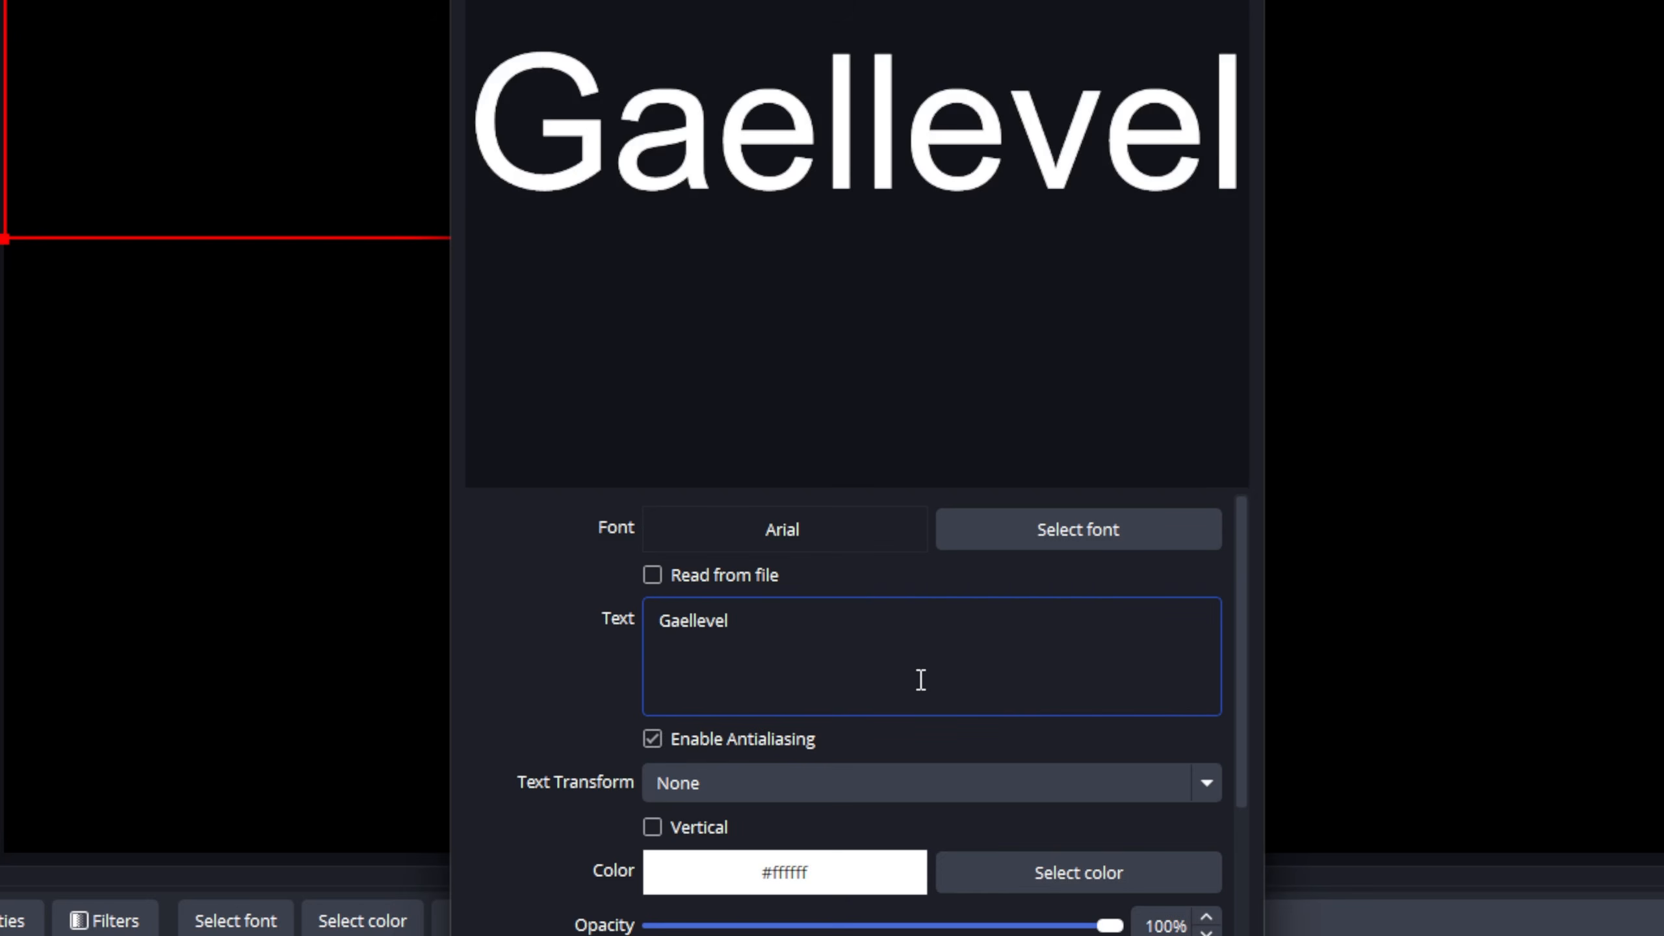
text(Got a silver knife)
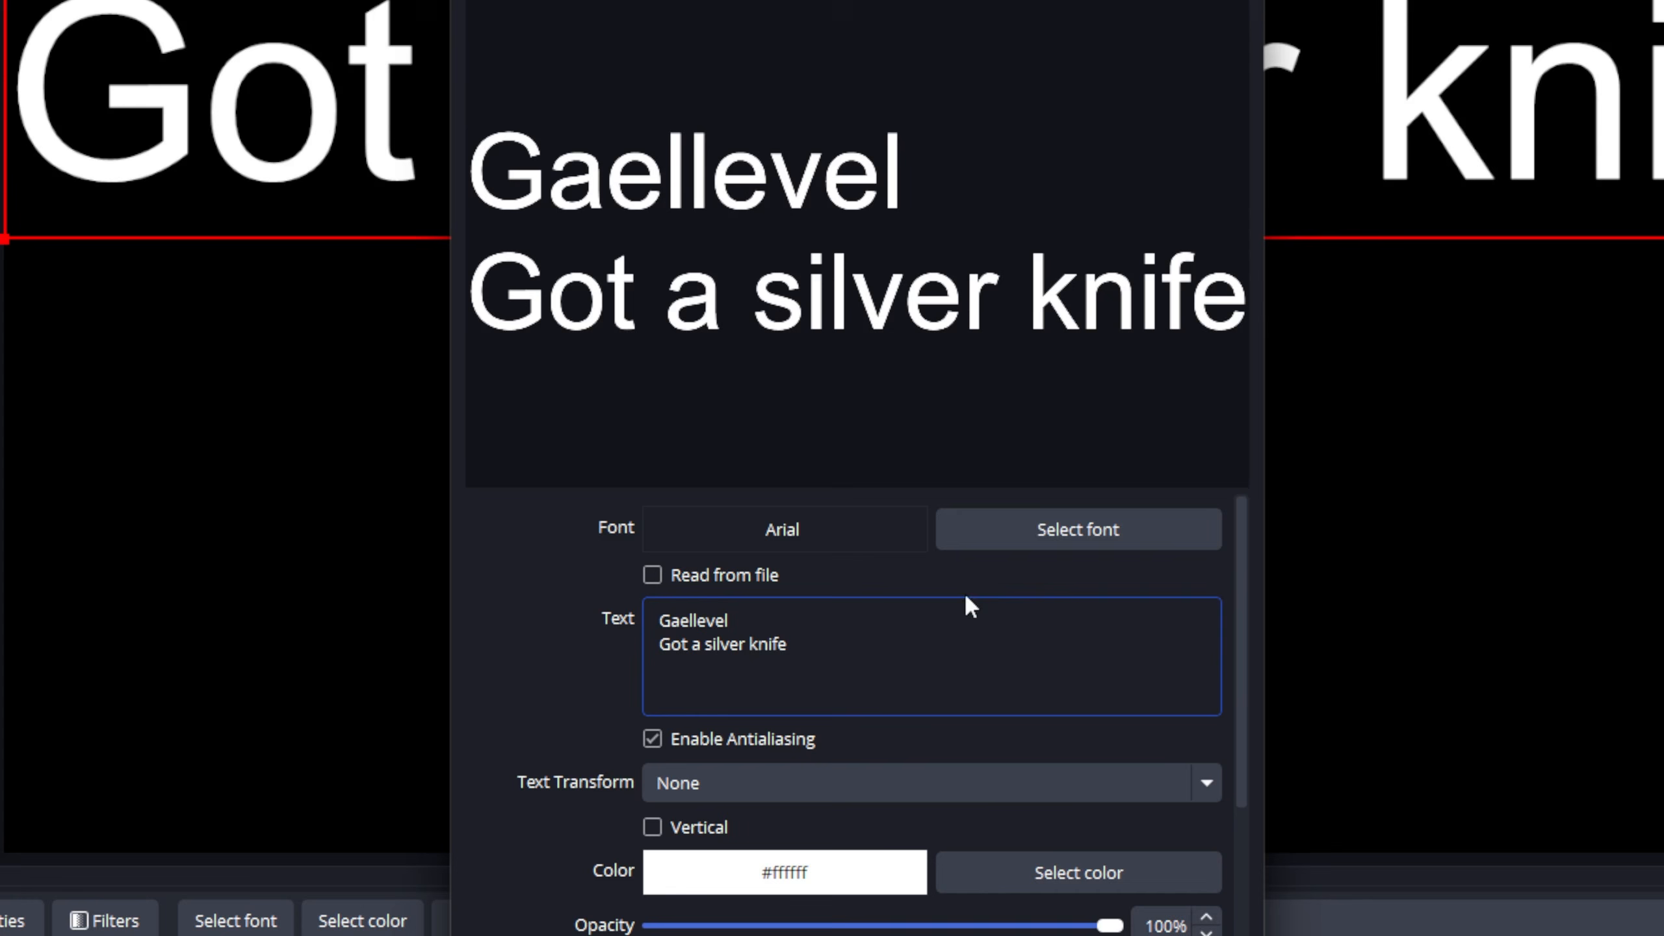
Step: Change the text source's font to Montserrat with the Bold style
click(981, 530)
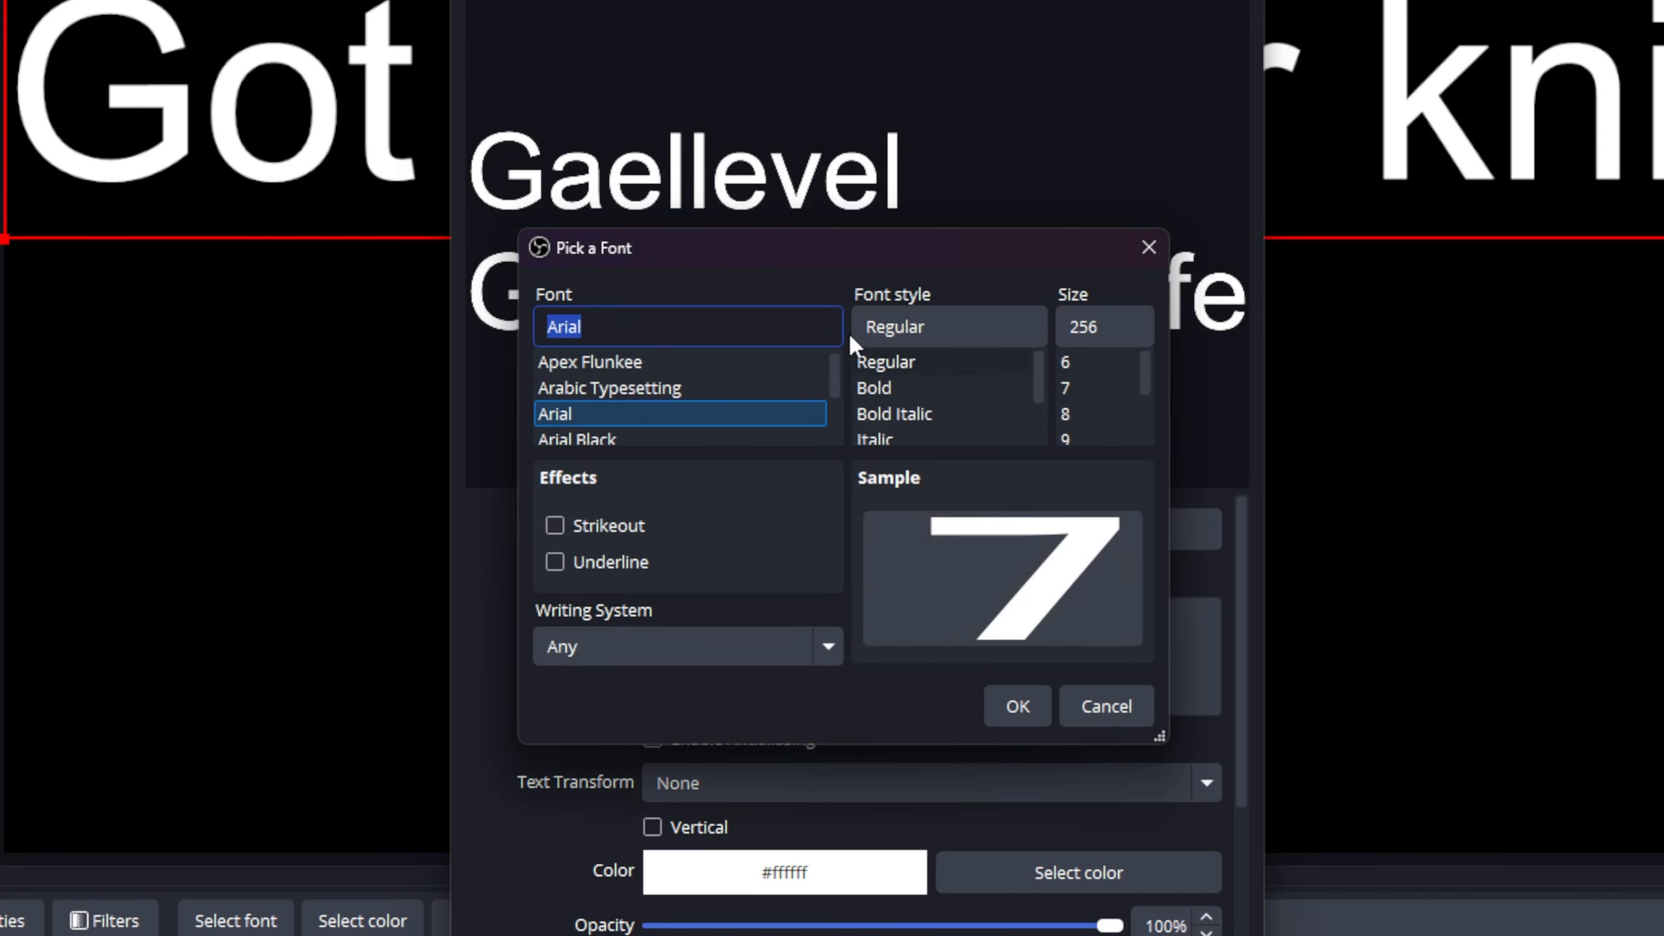
text(mont)
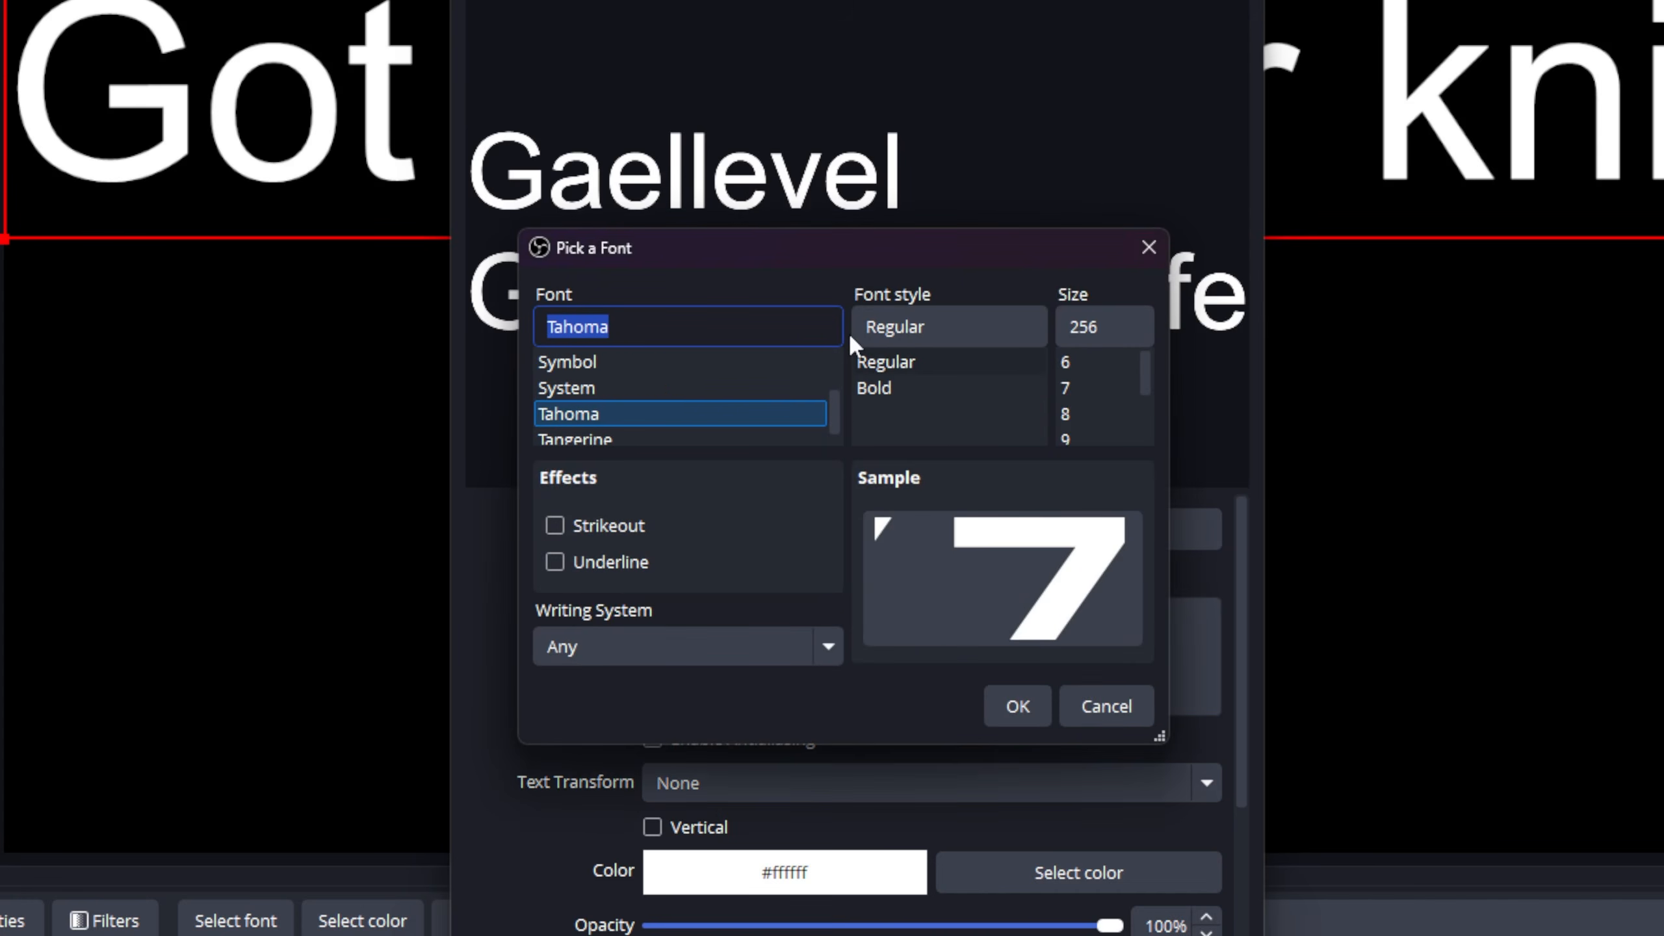
text(mont)
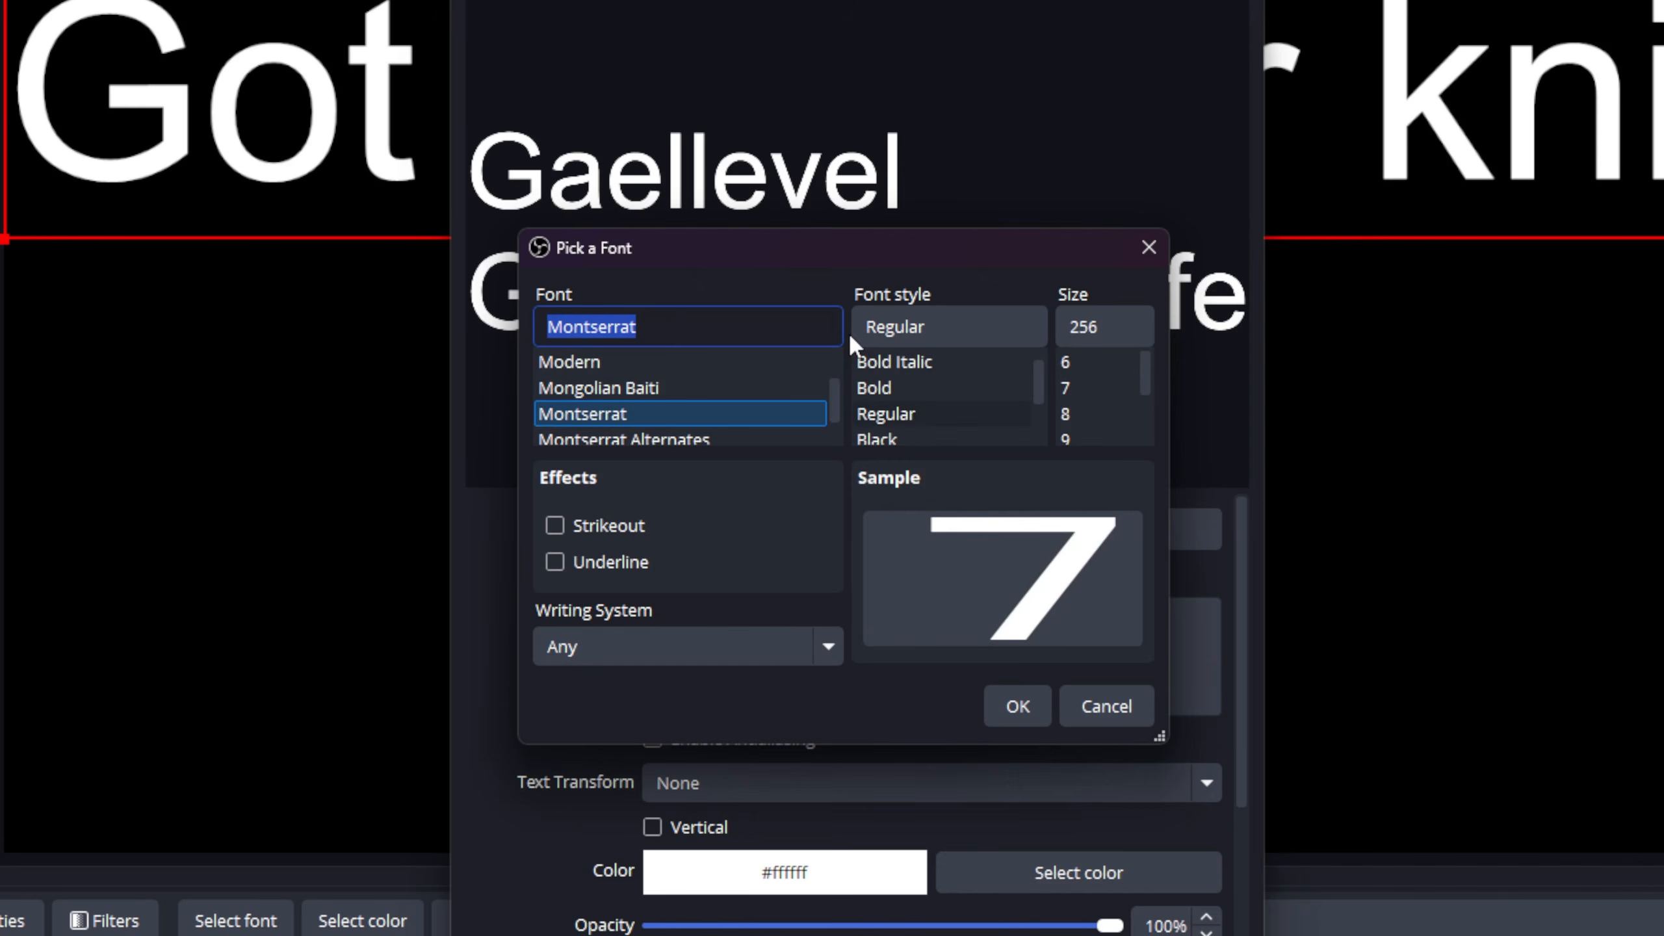
click(924, 387)
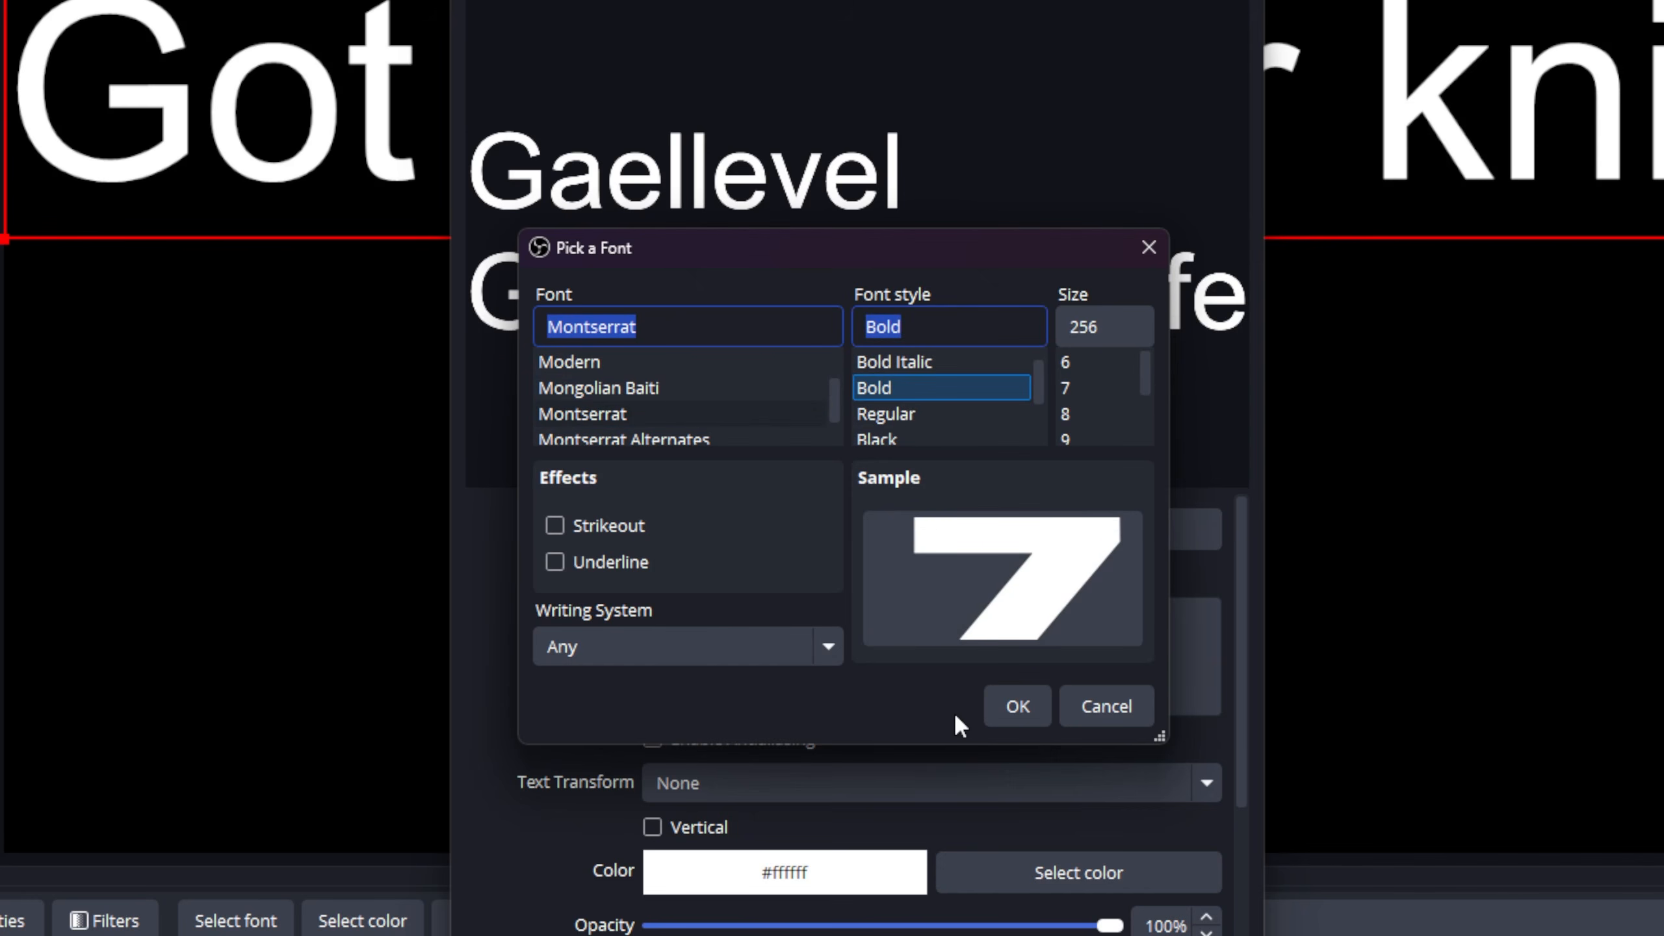
click(996, 704)
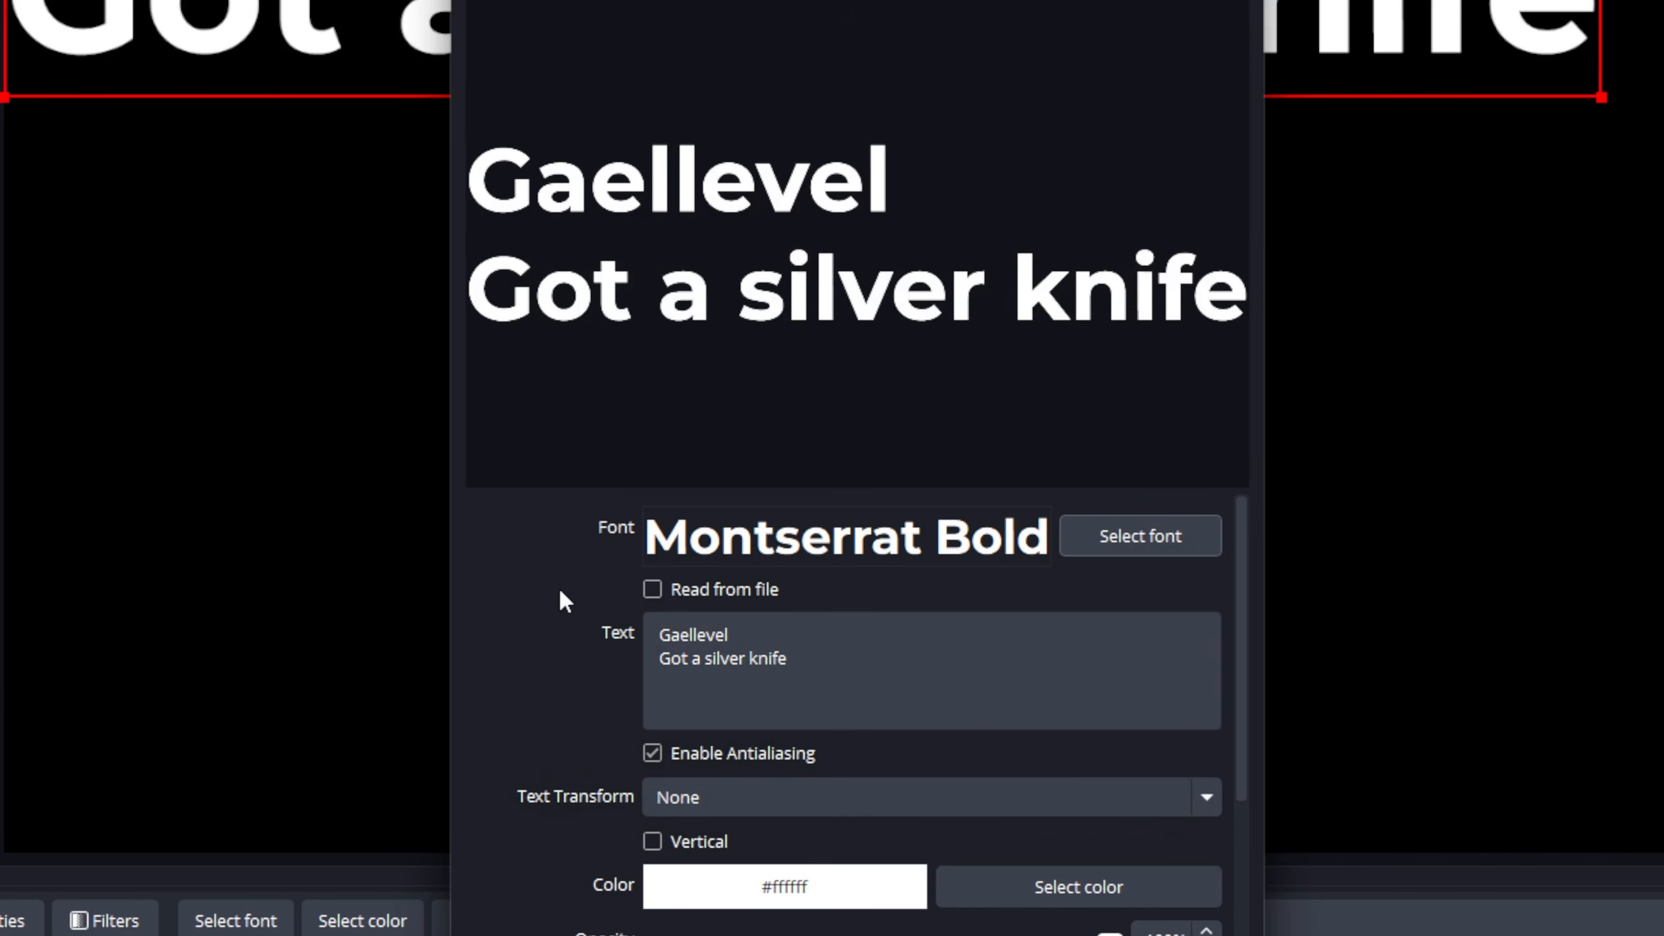
Step: Set the Knife text source's horizontal alignment to Center and accept the properties
scroll(563, 593, down, 5)
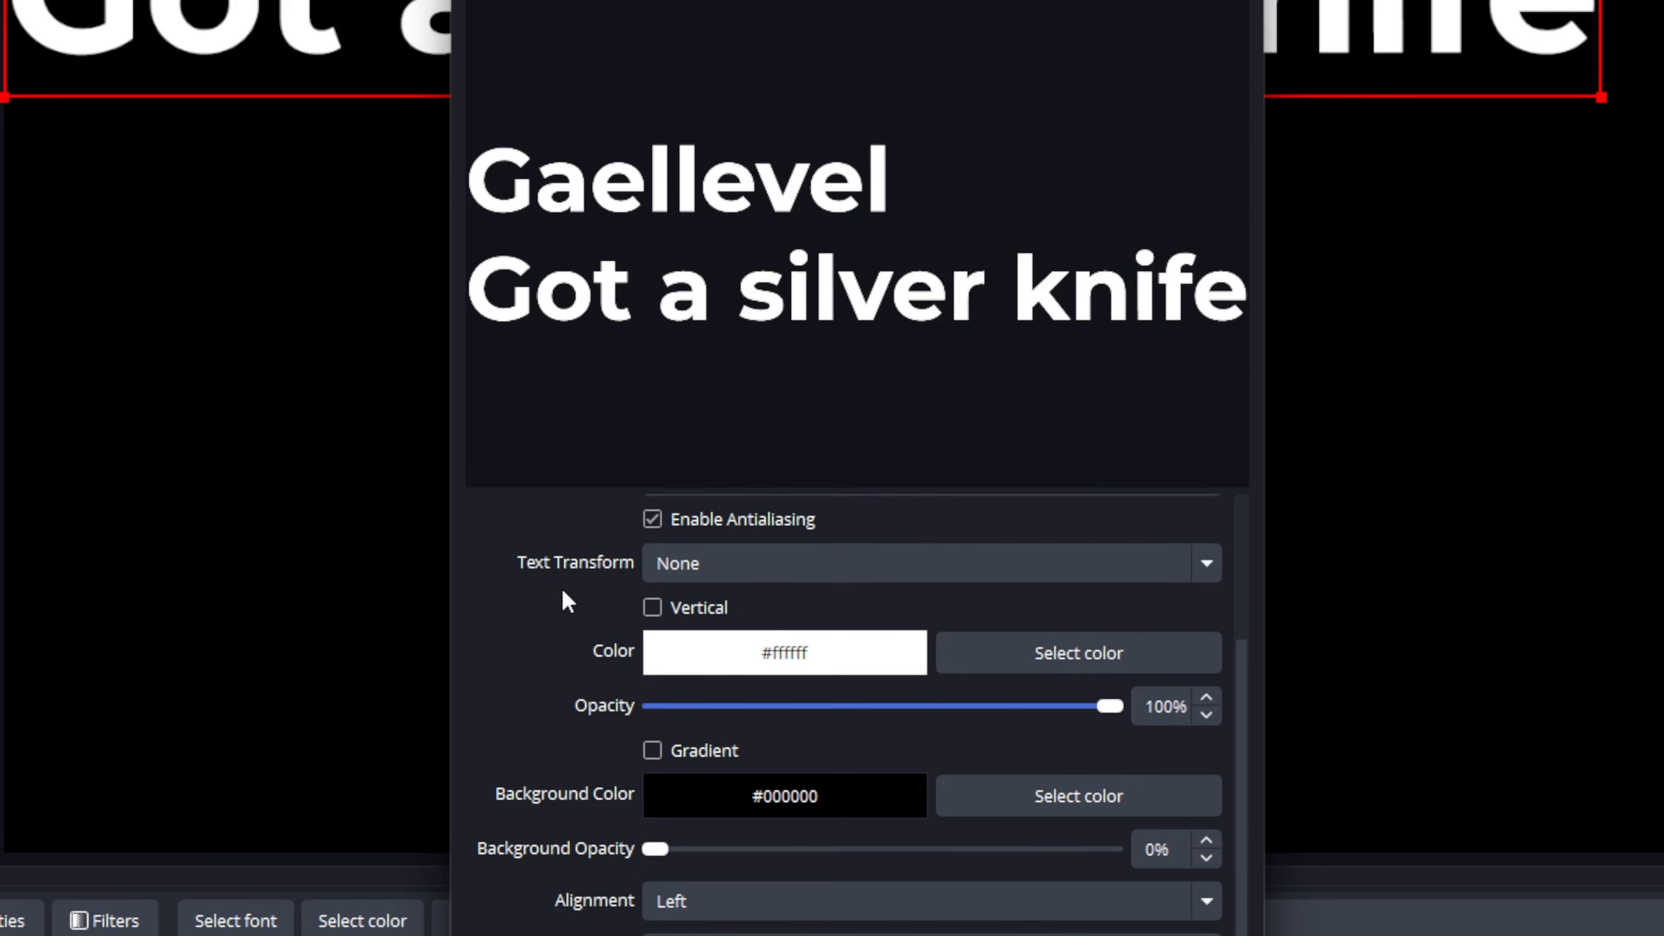
scroll(562, 587, up, 1)
scroll(601, 655, down, 1)
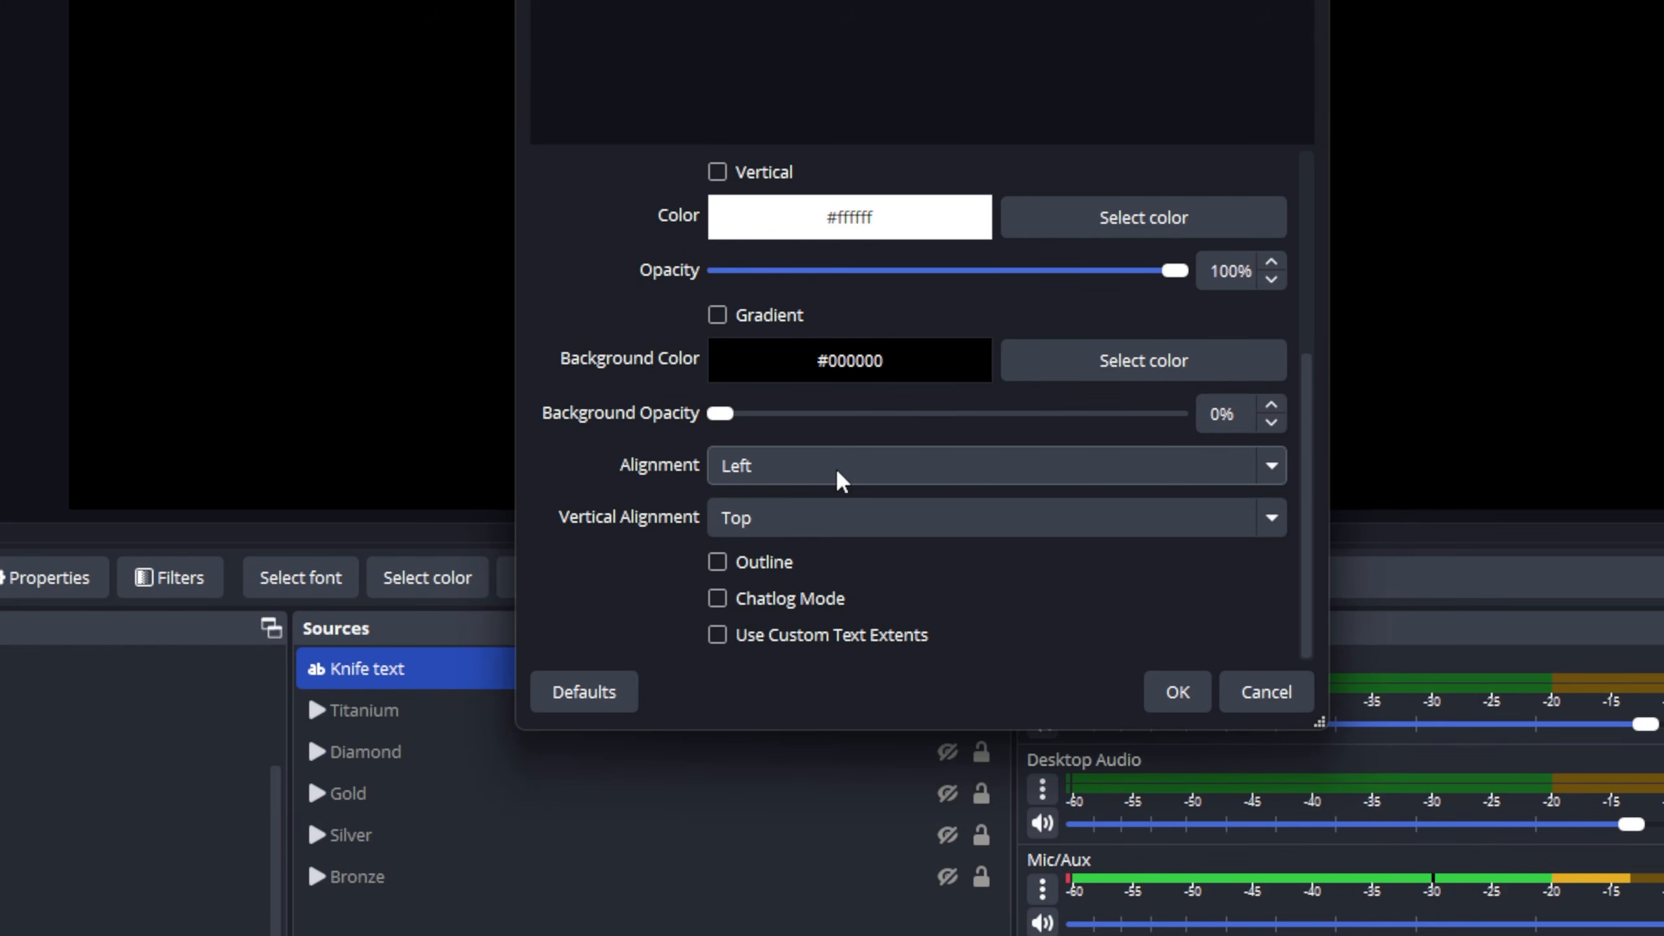
click(840, 480)
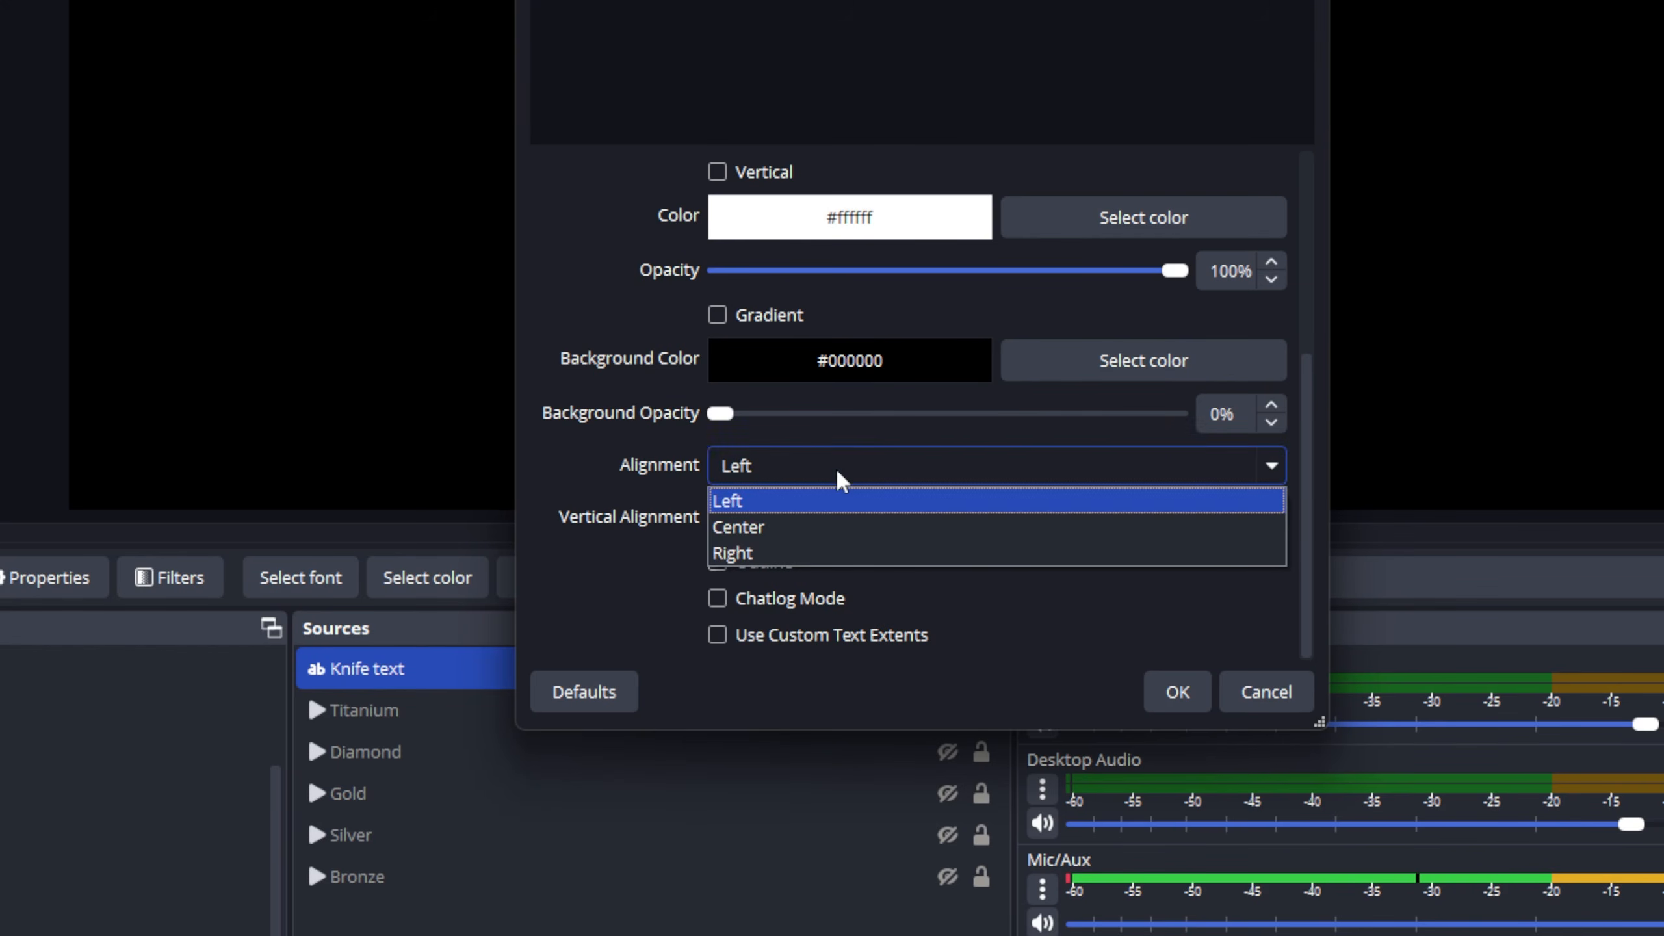
click(831, 527)
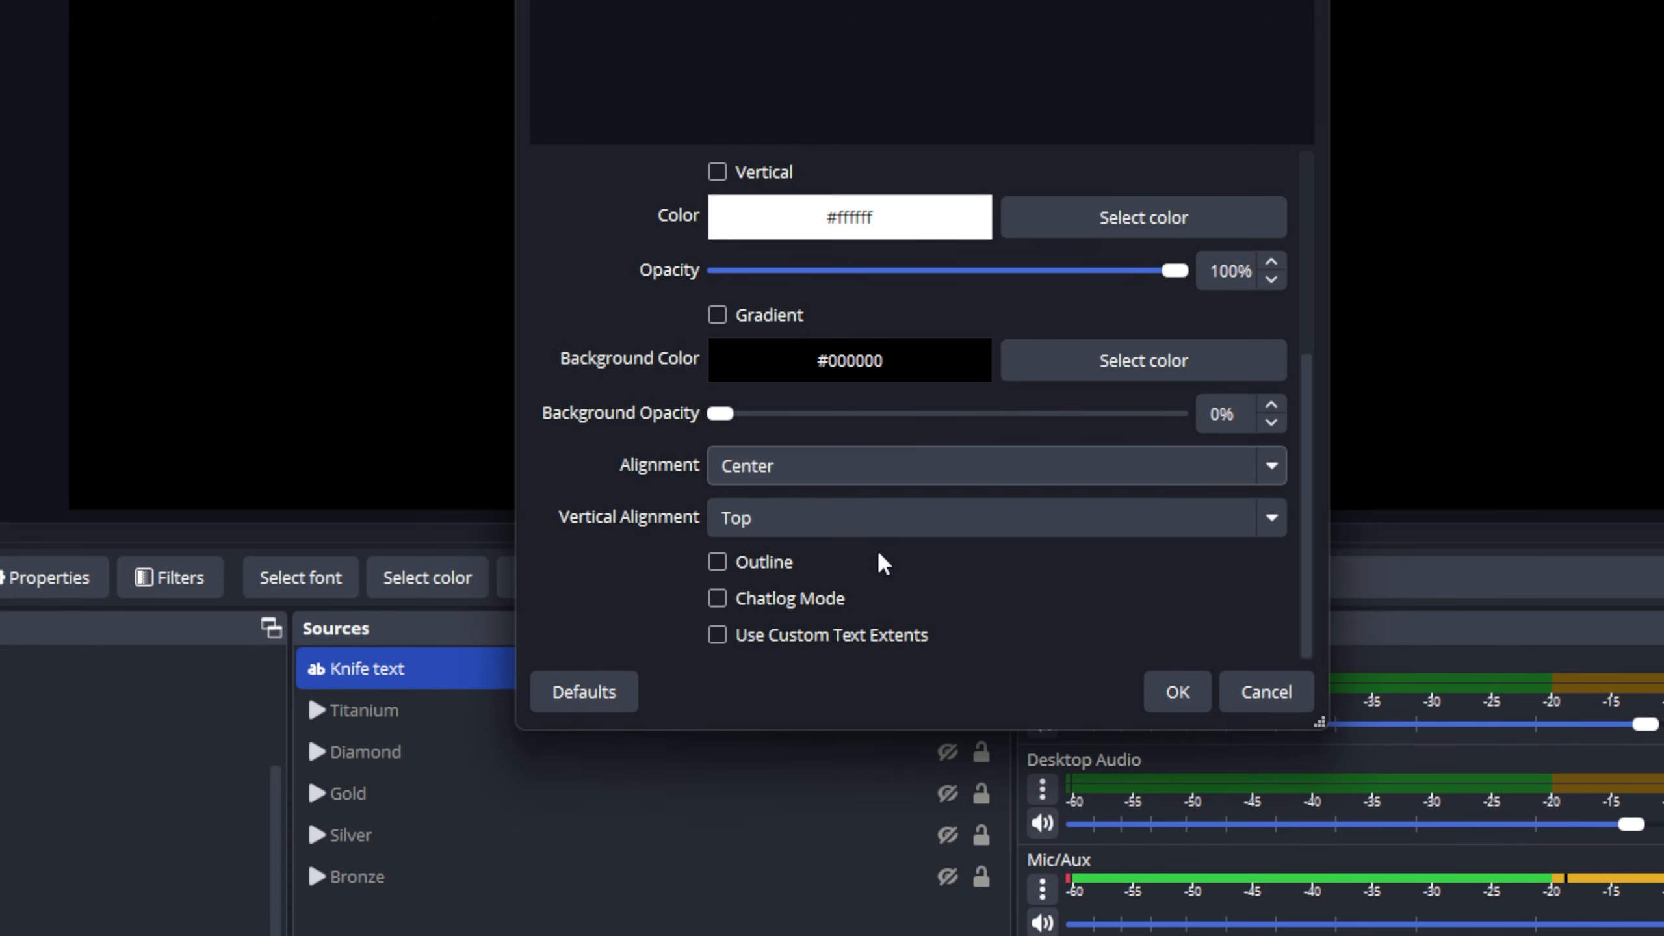
click(1162, 691)
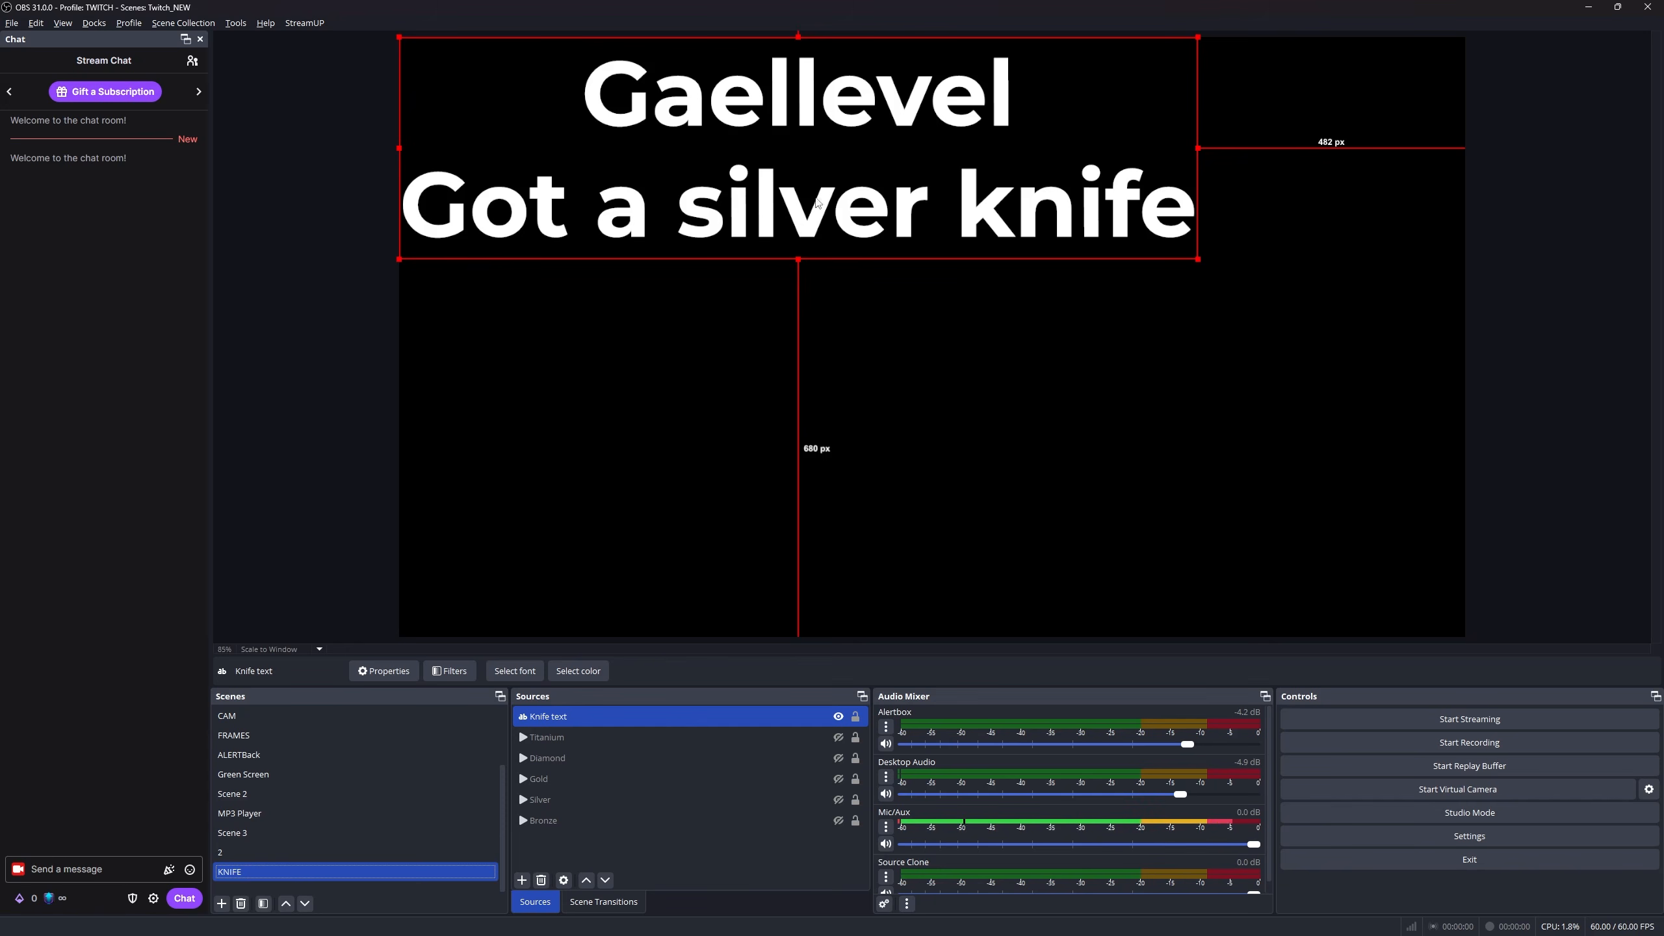
Step: Shrink the Knife text source and center it horizontally in the lower part of the canvas, about 501 px from each side edge
drag(714, 101, 859, 440)
drag(845, 464, 848, 473)
drag(533, 415, 905, 495)
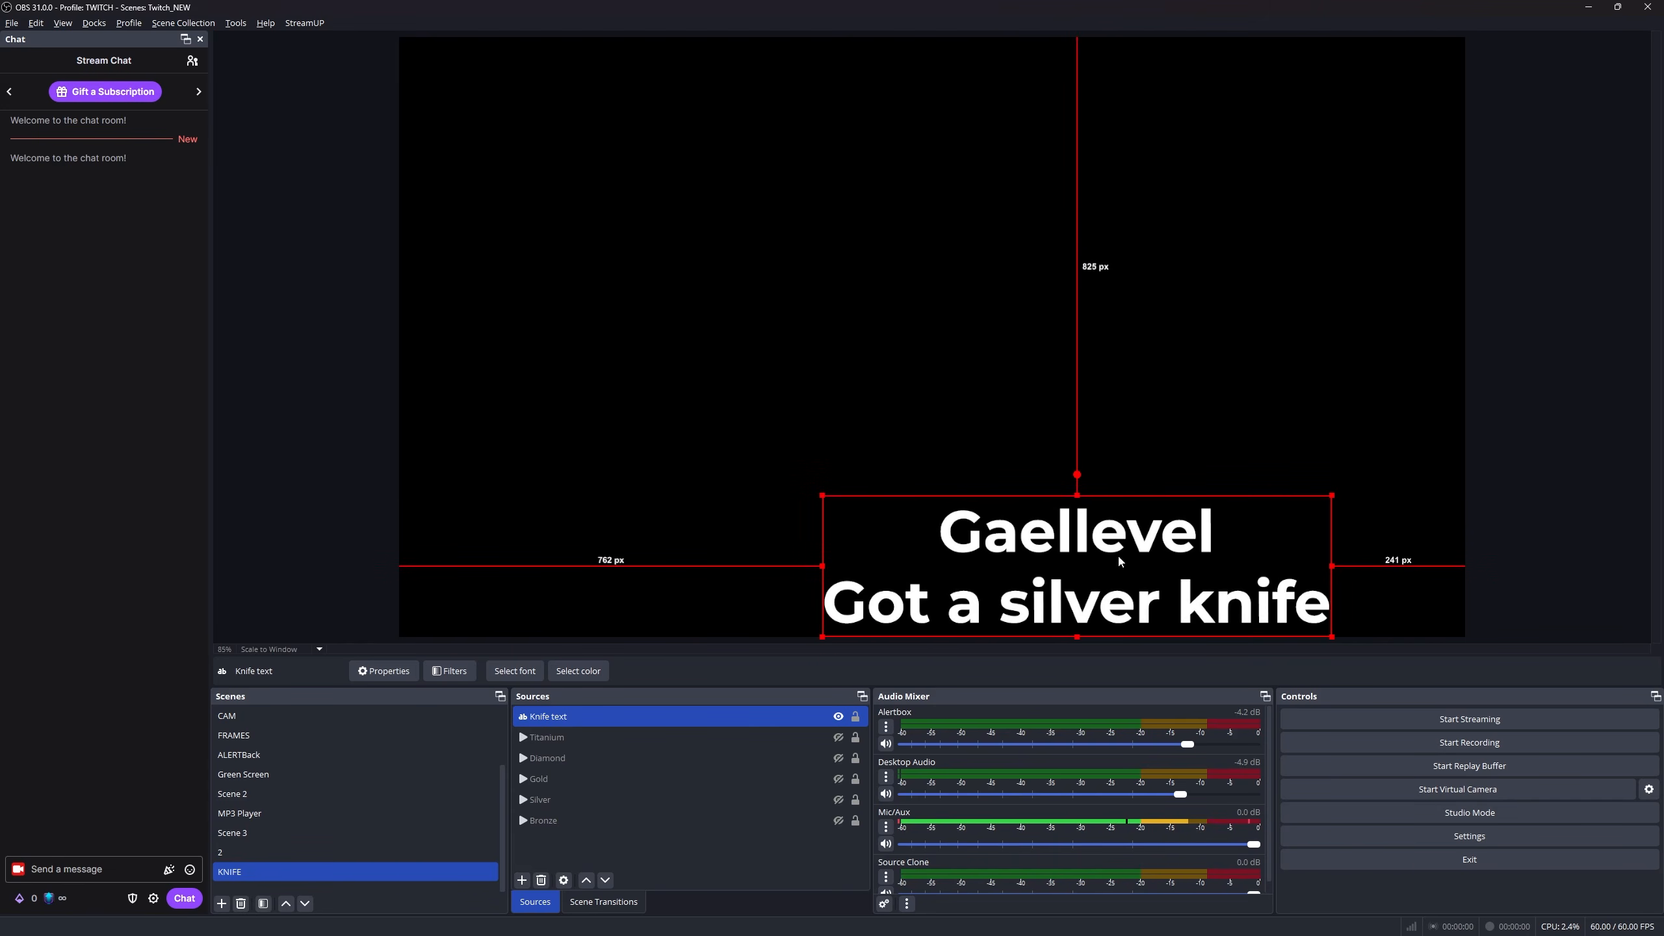
drag(1085, 540, 932, 493)
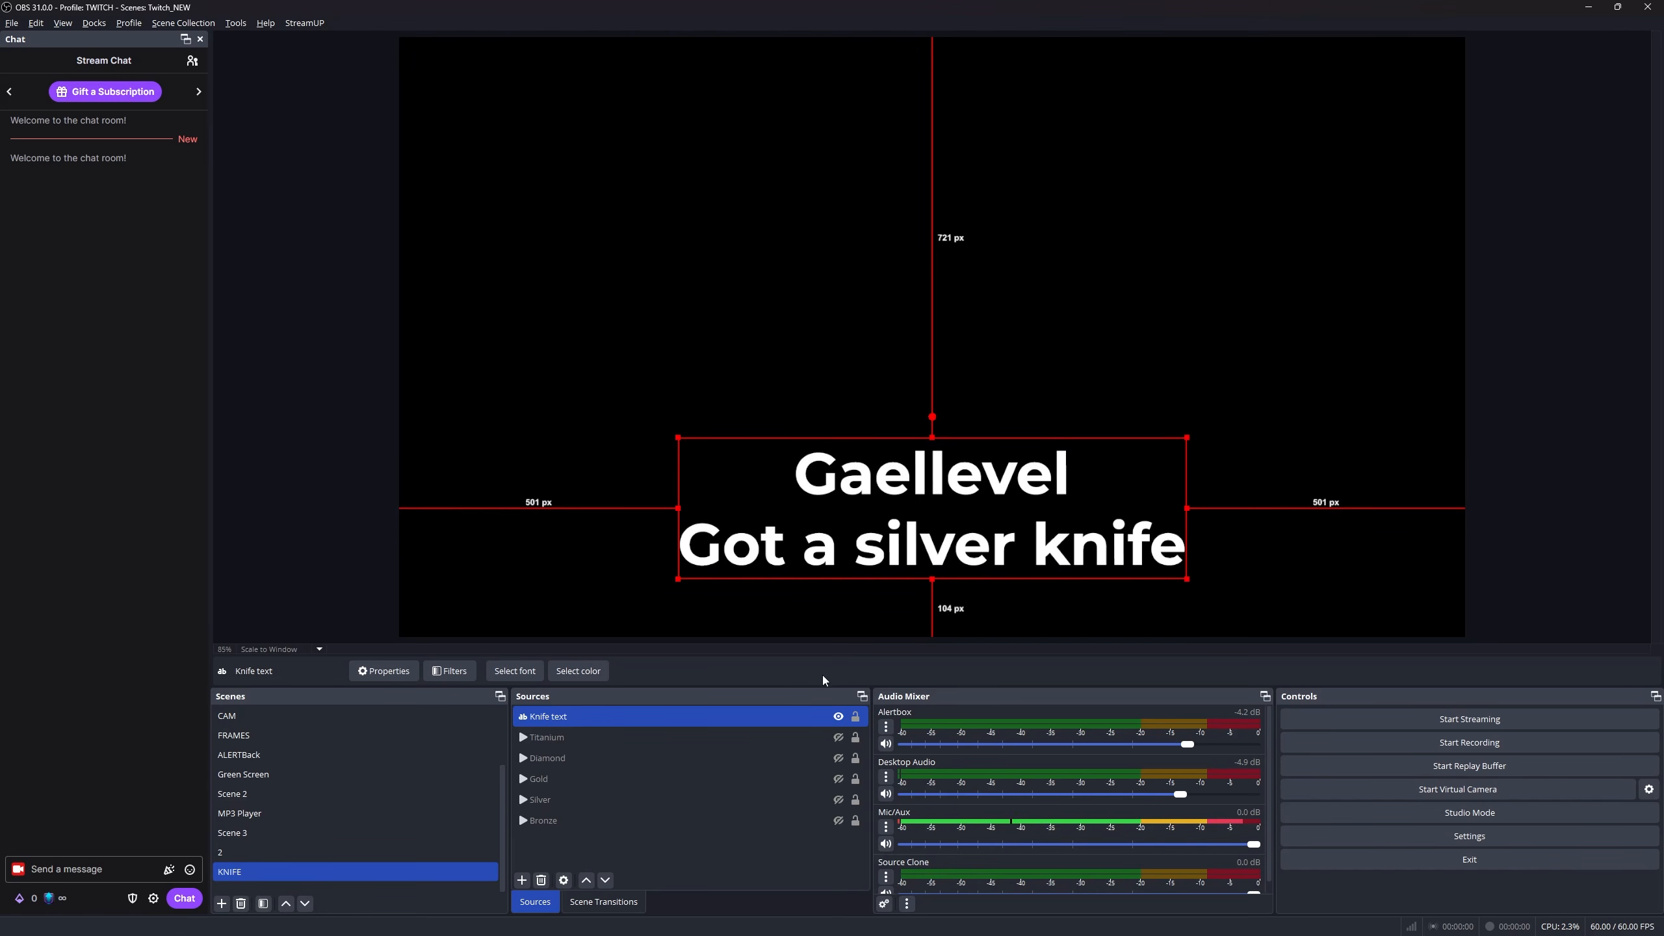
Step: With the Bronze source shown for reference, lower the Knife text to about 52 px above the canvas's bottom edge and hide the text
click(839, 821)
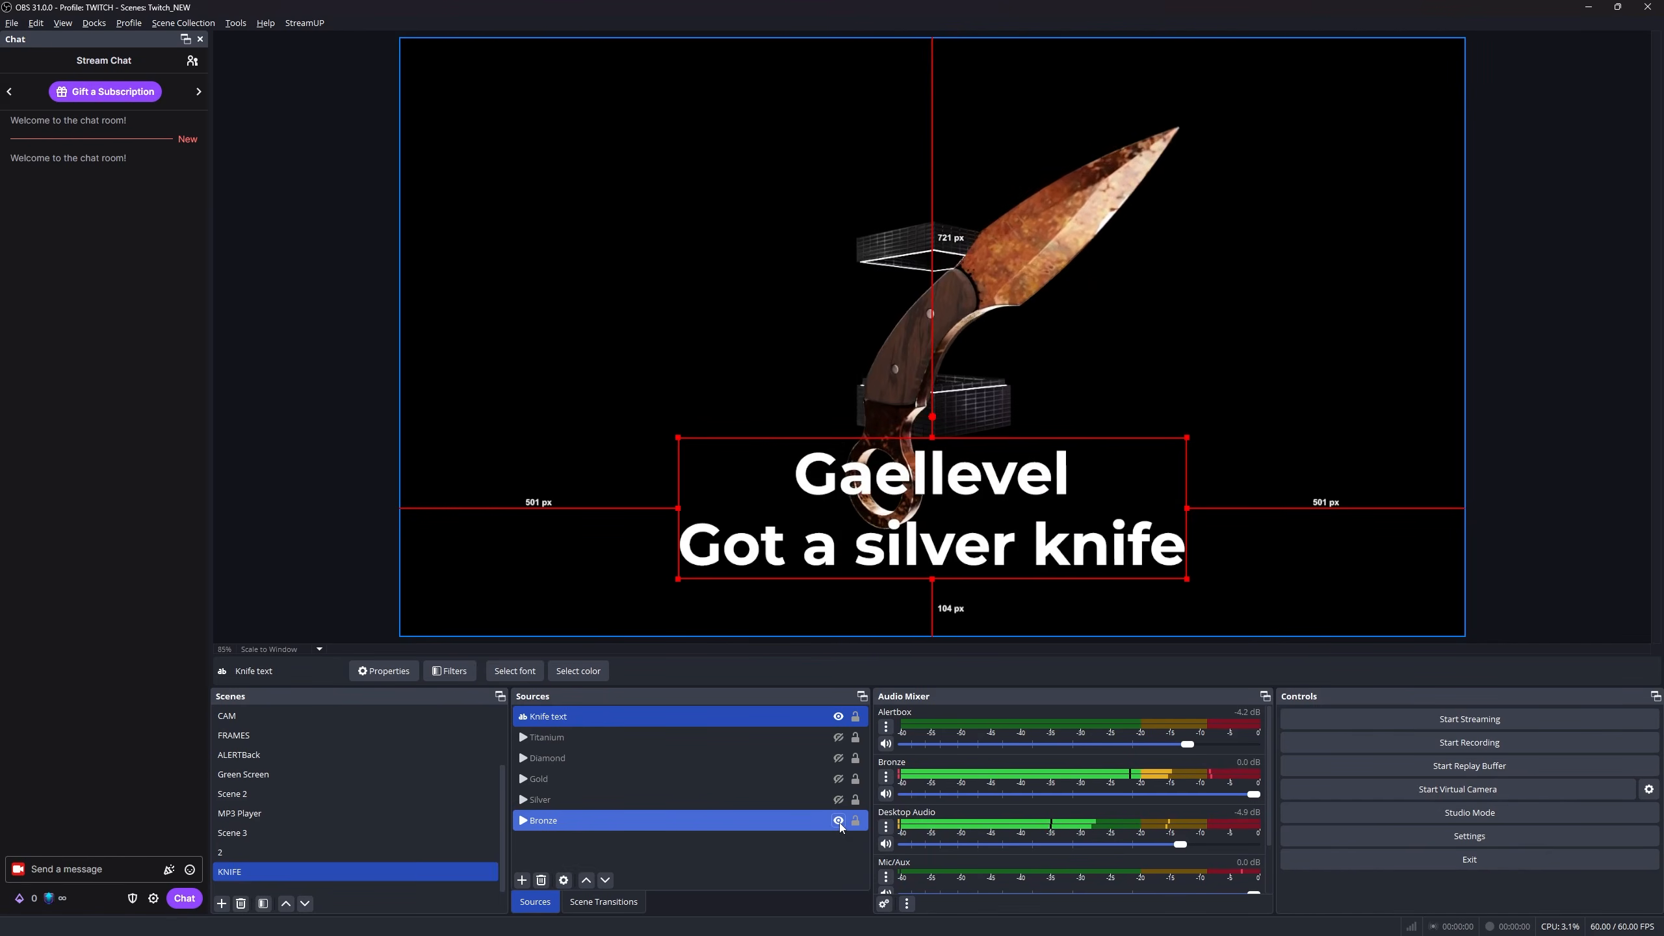
drag(933, 547, 934, 576)
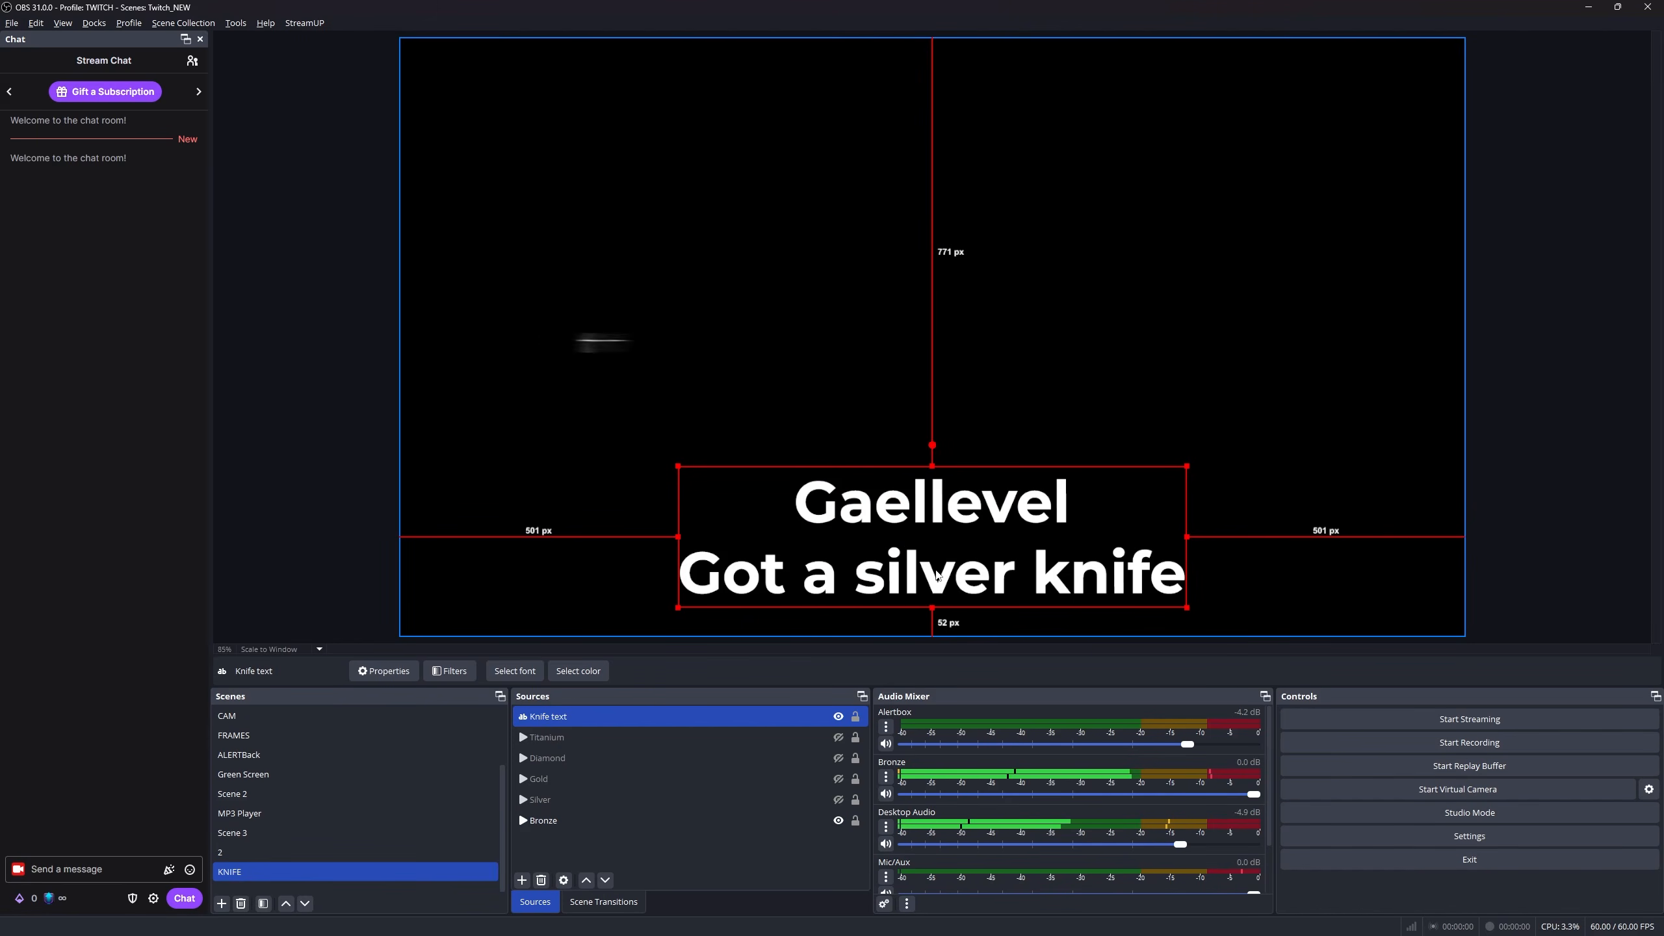
click(838, 716)
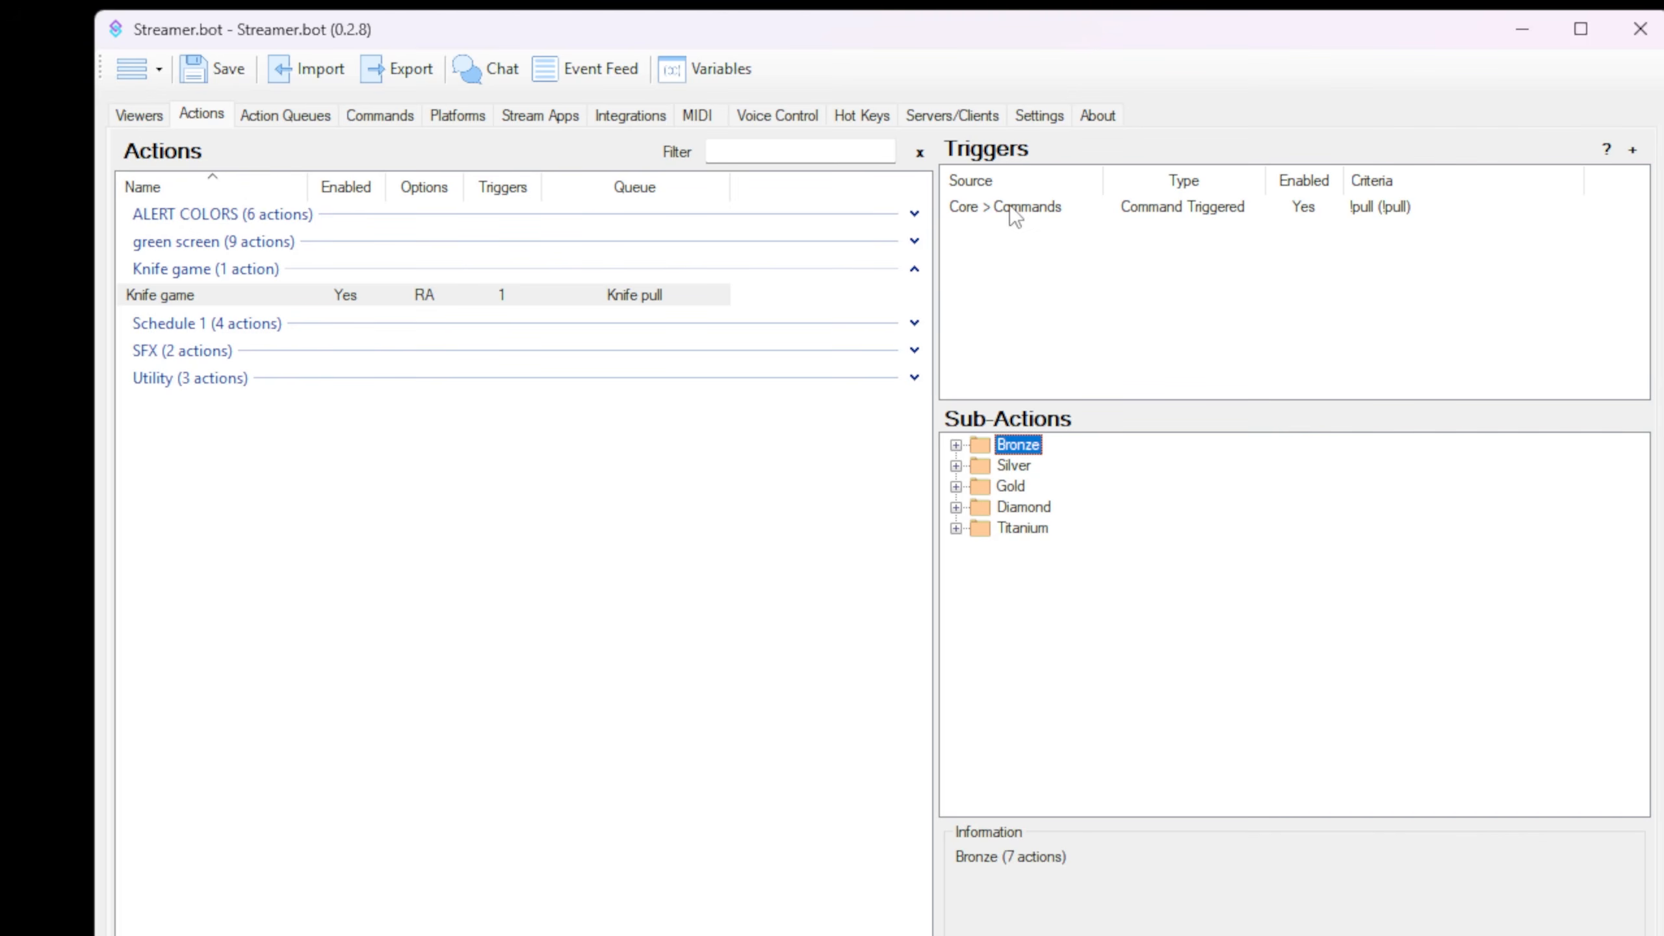
Step: In Streamer.bot, import the Knife game action from the downloaded action file in the Streamerbot file folder
click(332, 71)
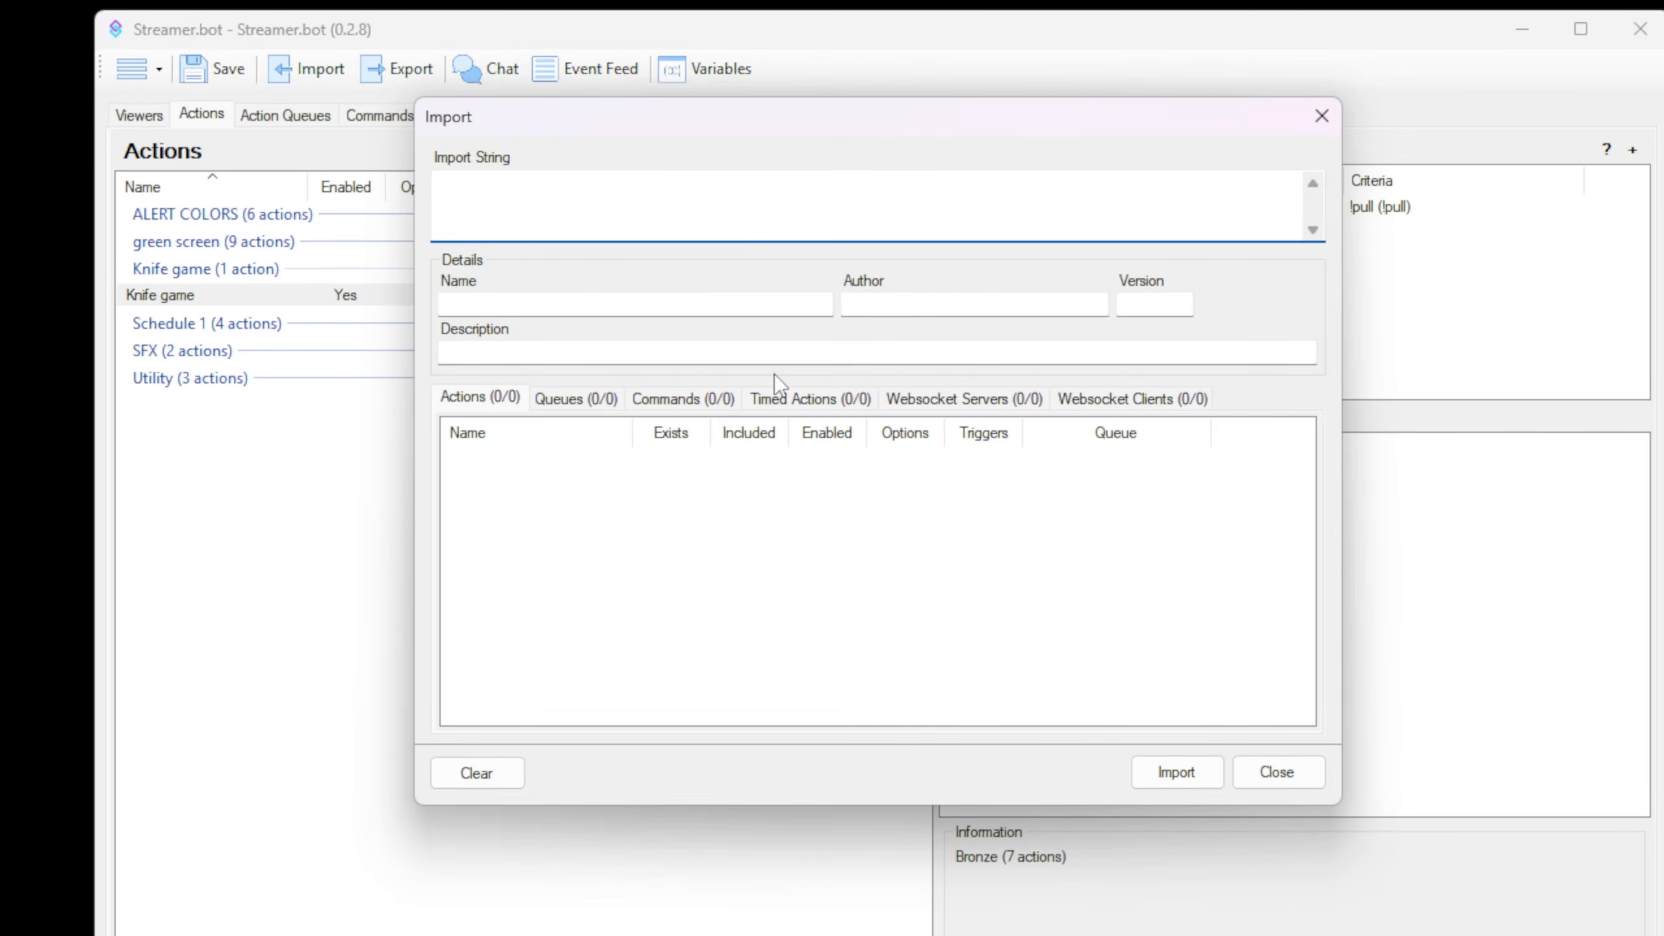
key(alt+Tab)
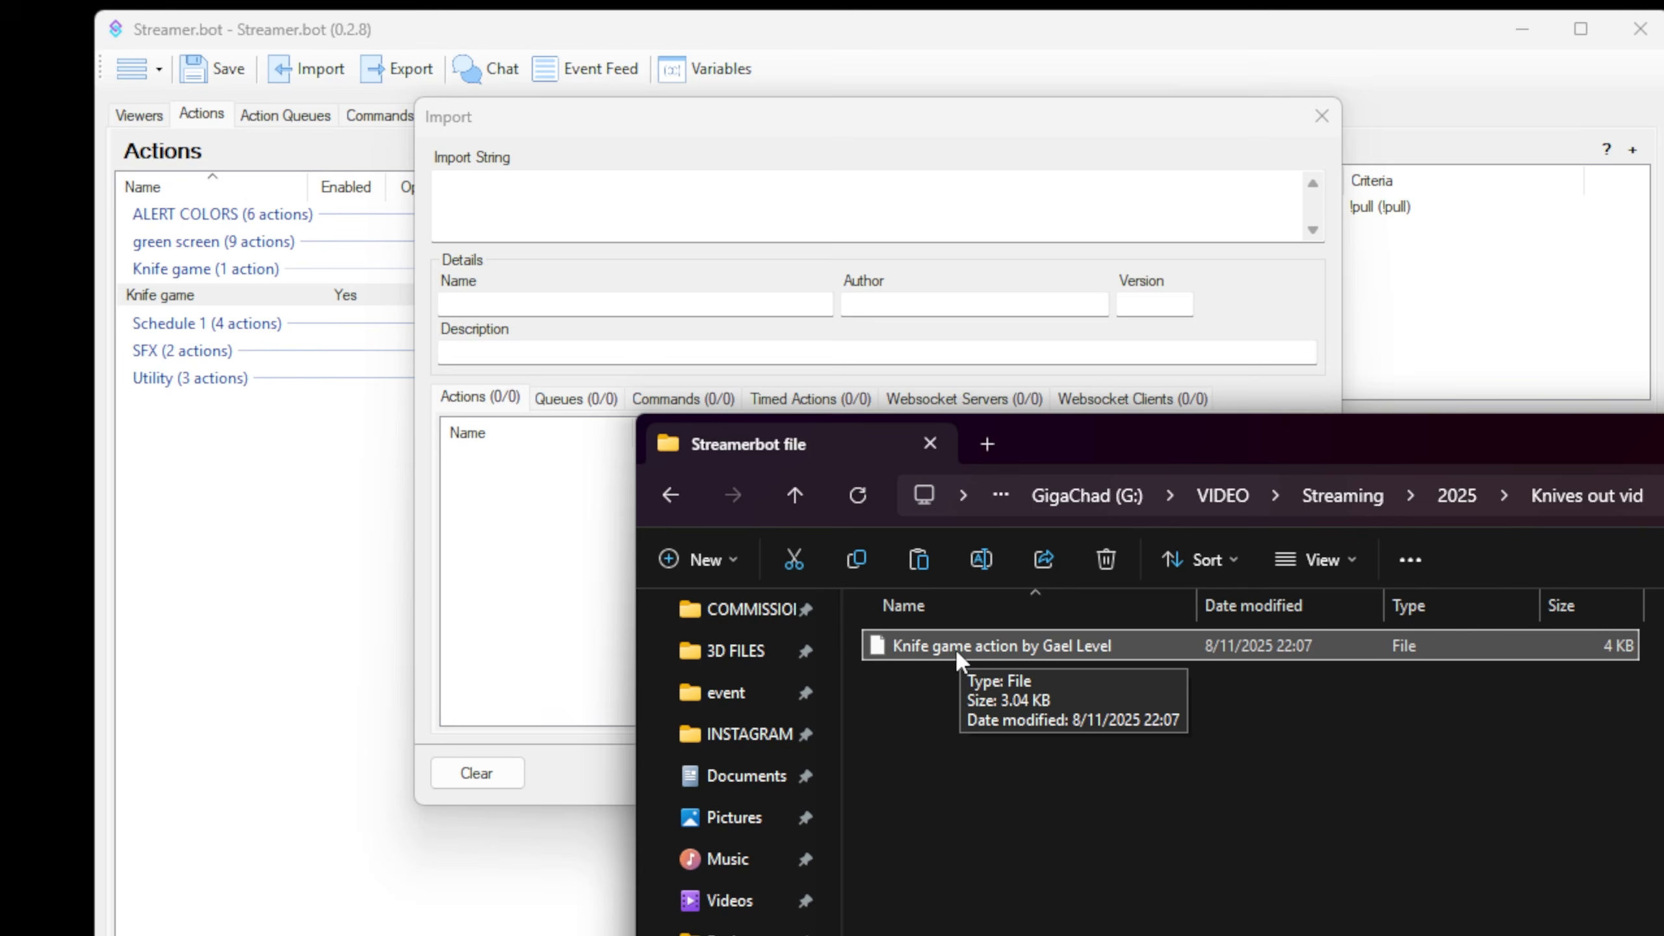
drag(956, 646, 673, 207)
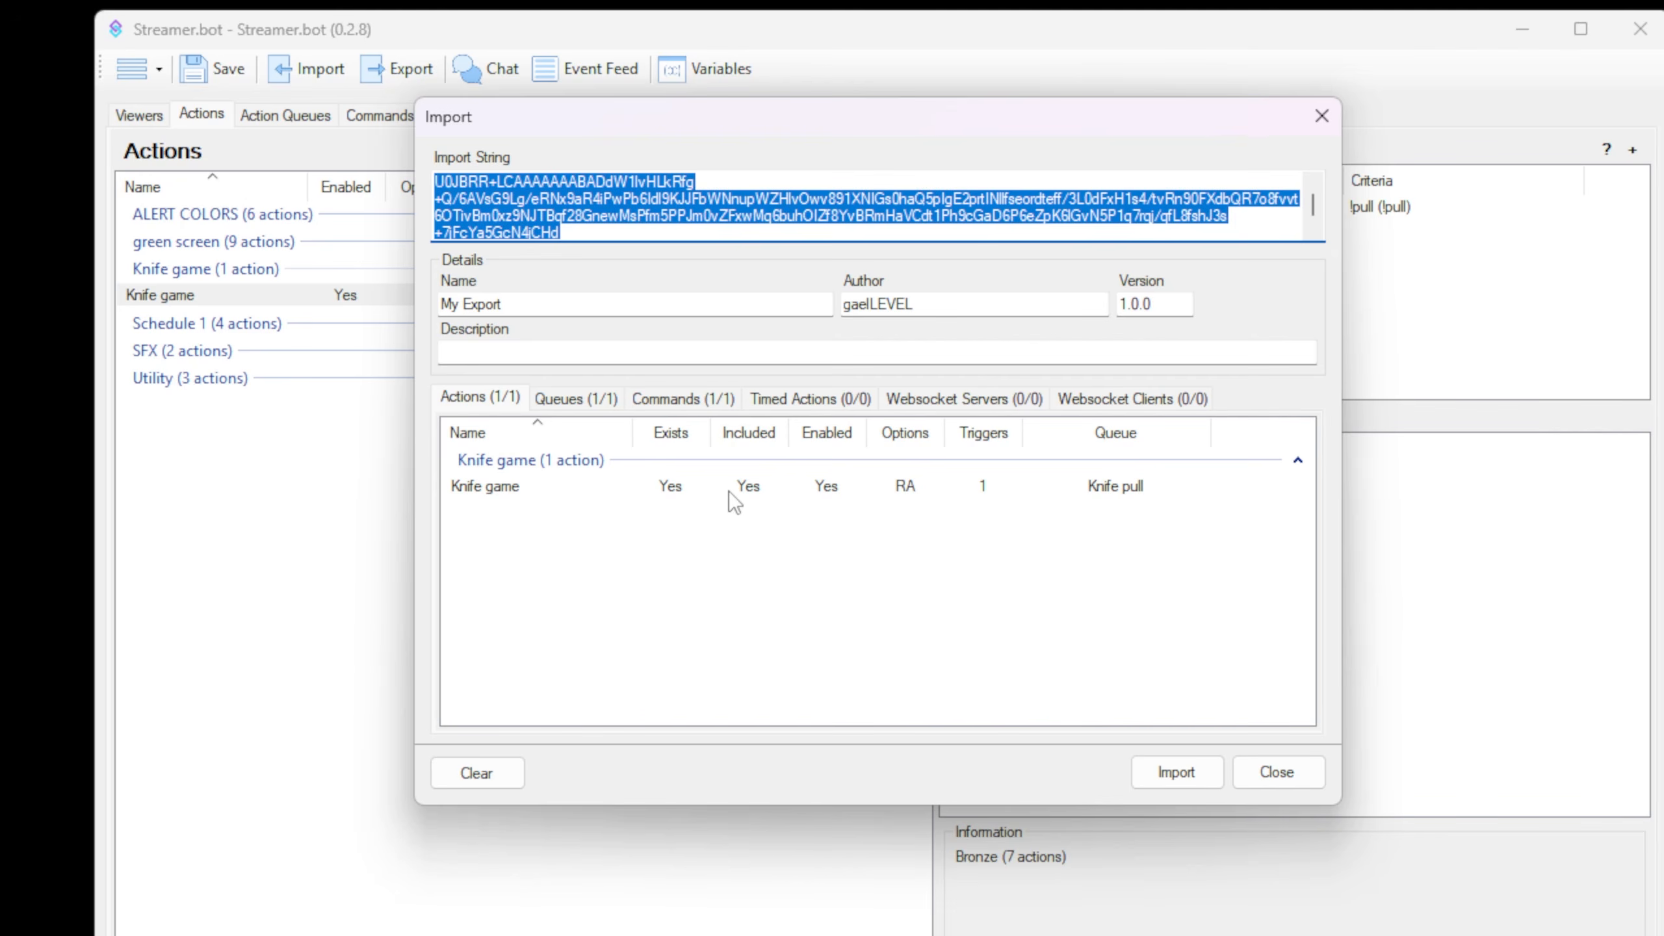
click(730, 491)
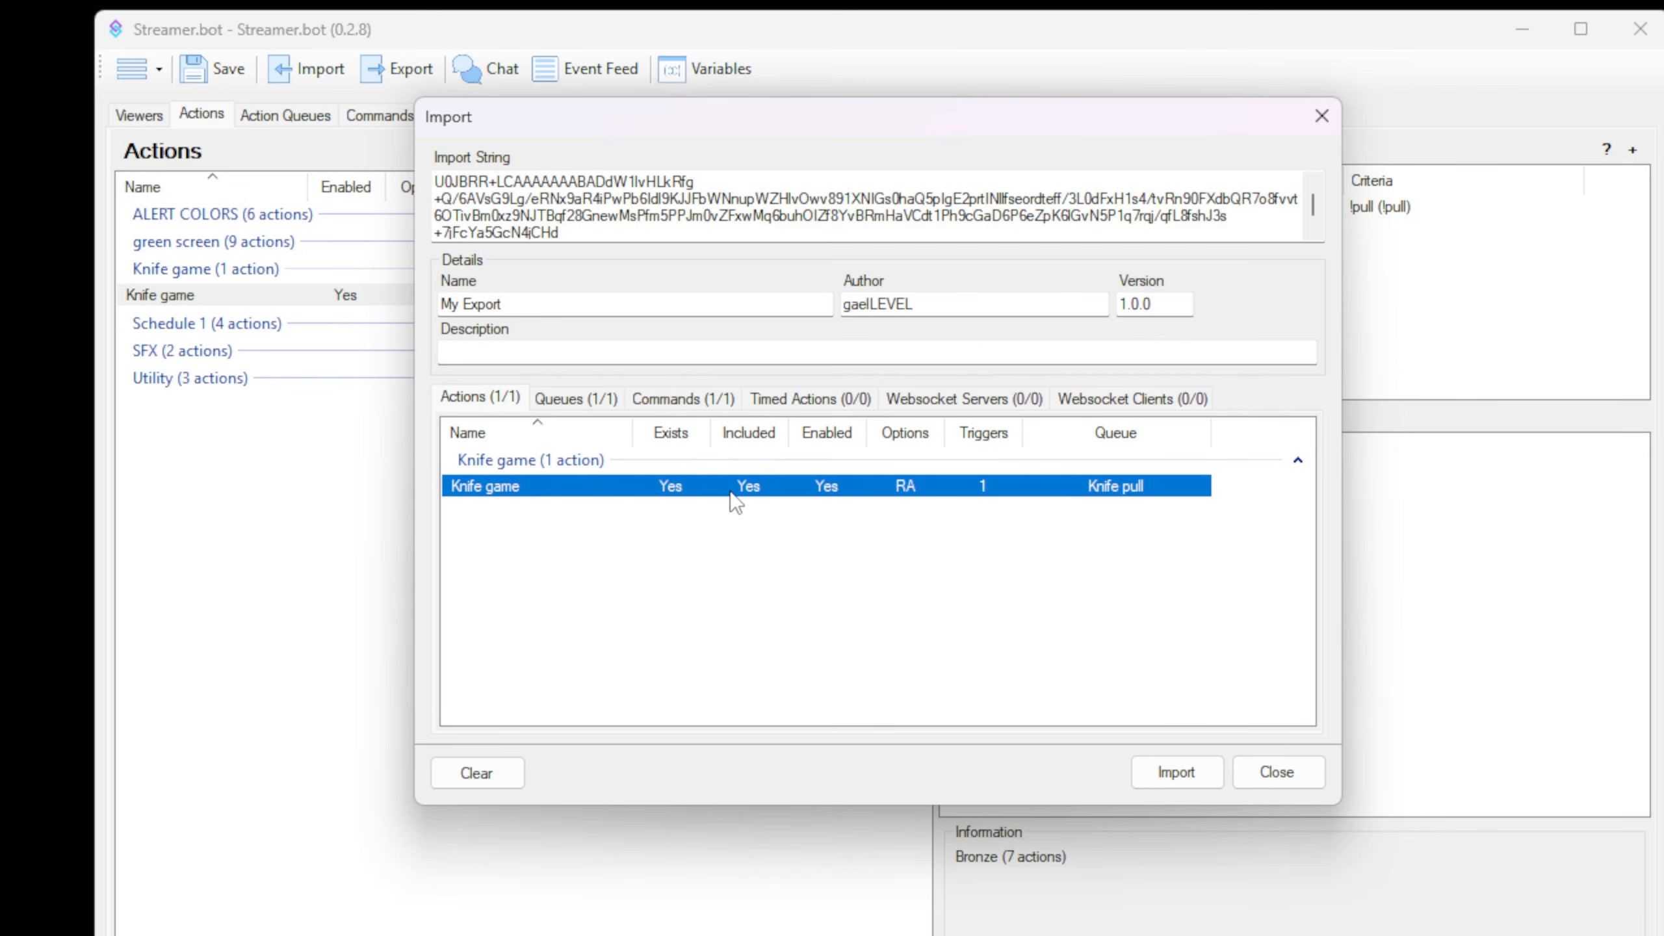
click(1162, 781)
click(947, 528)
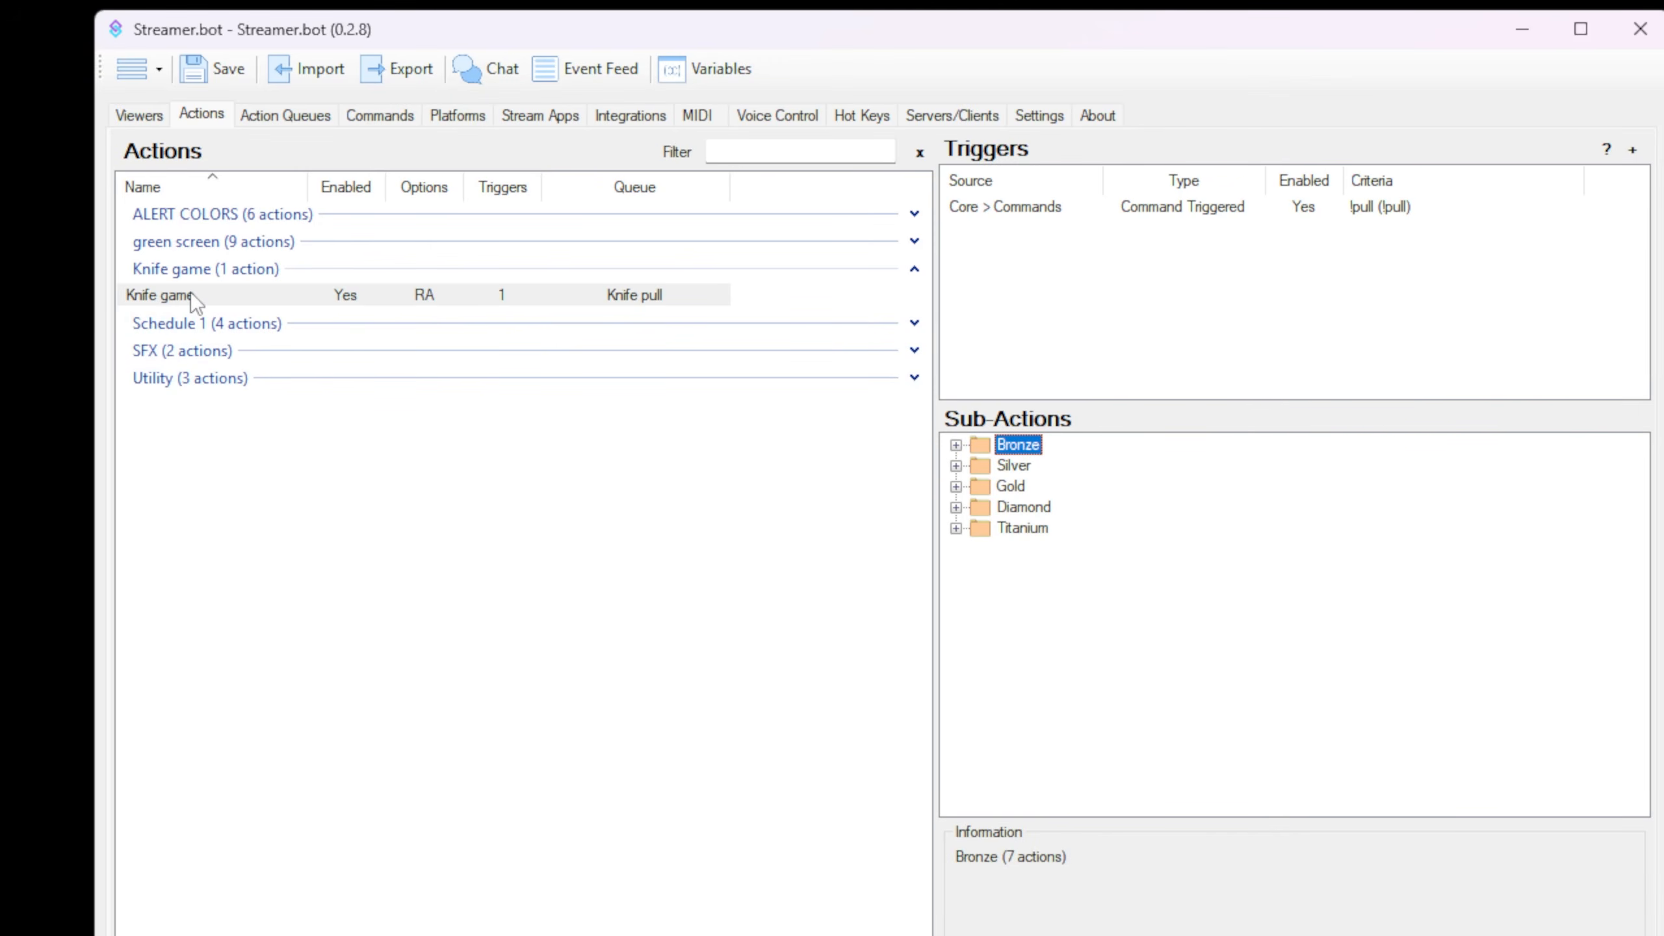
Step: Examine the imported Knife game action's knife sub-action groups and its command trigger
click(202, 294)
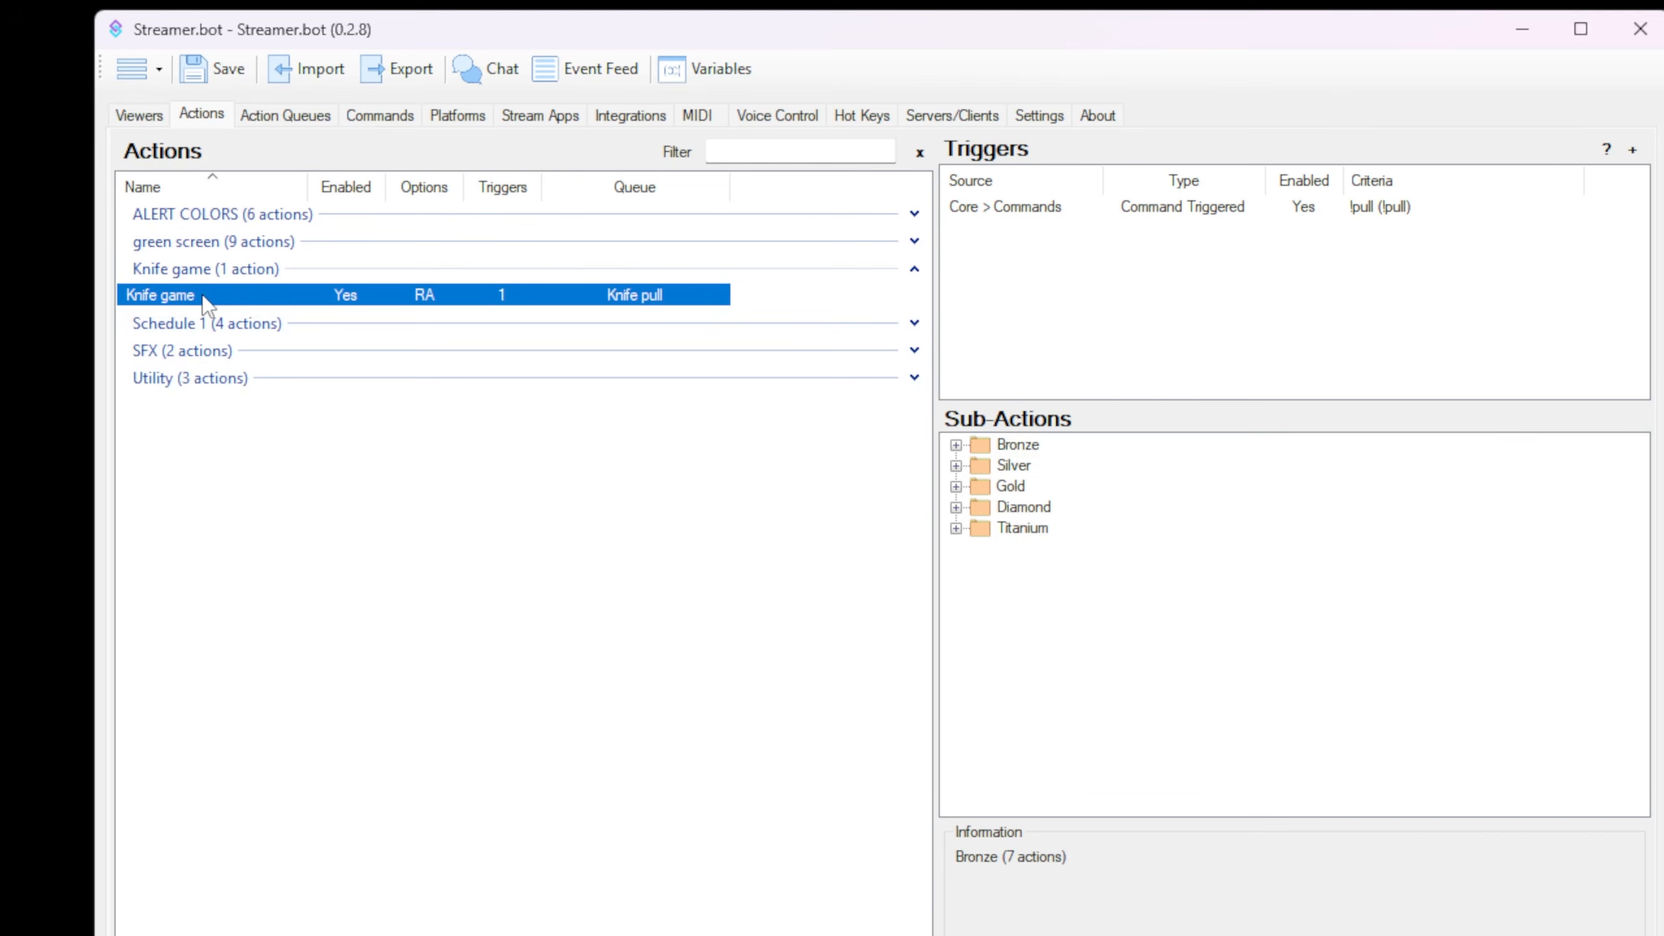
click(956, 445)
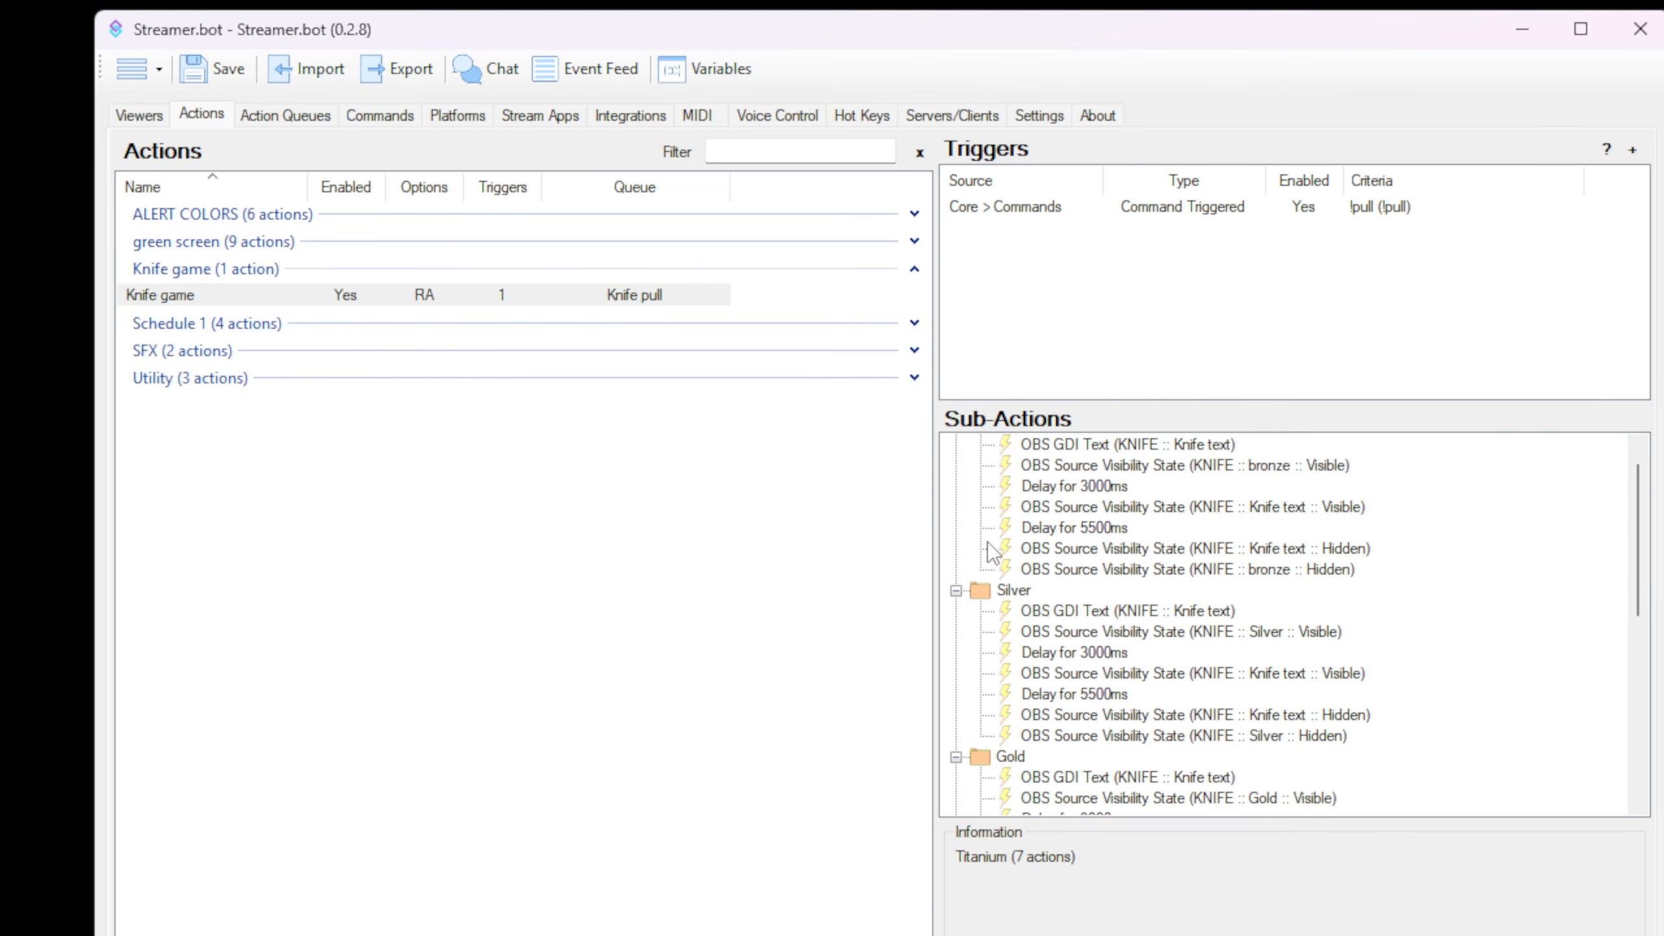
scroll(988, 541, up, 1)
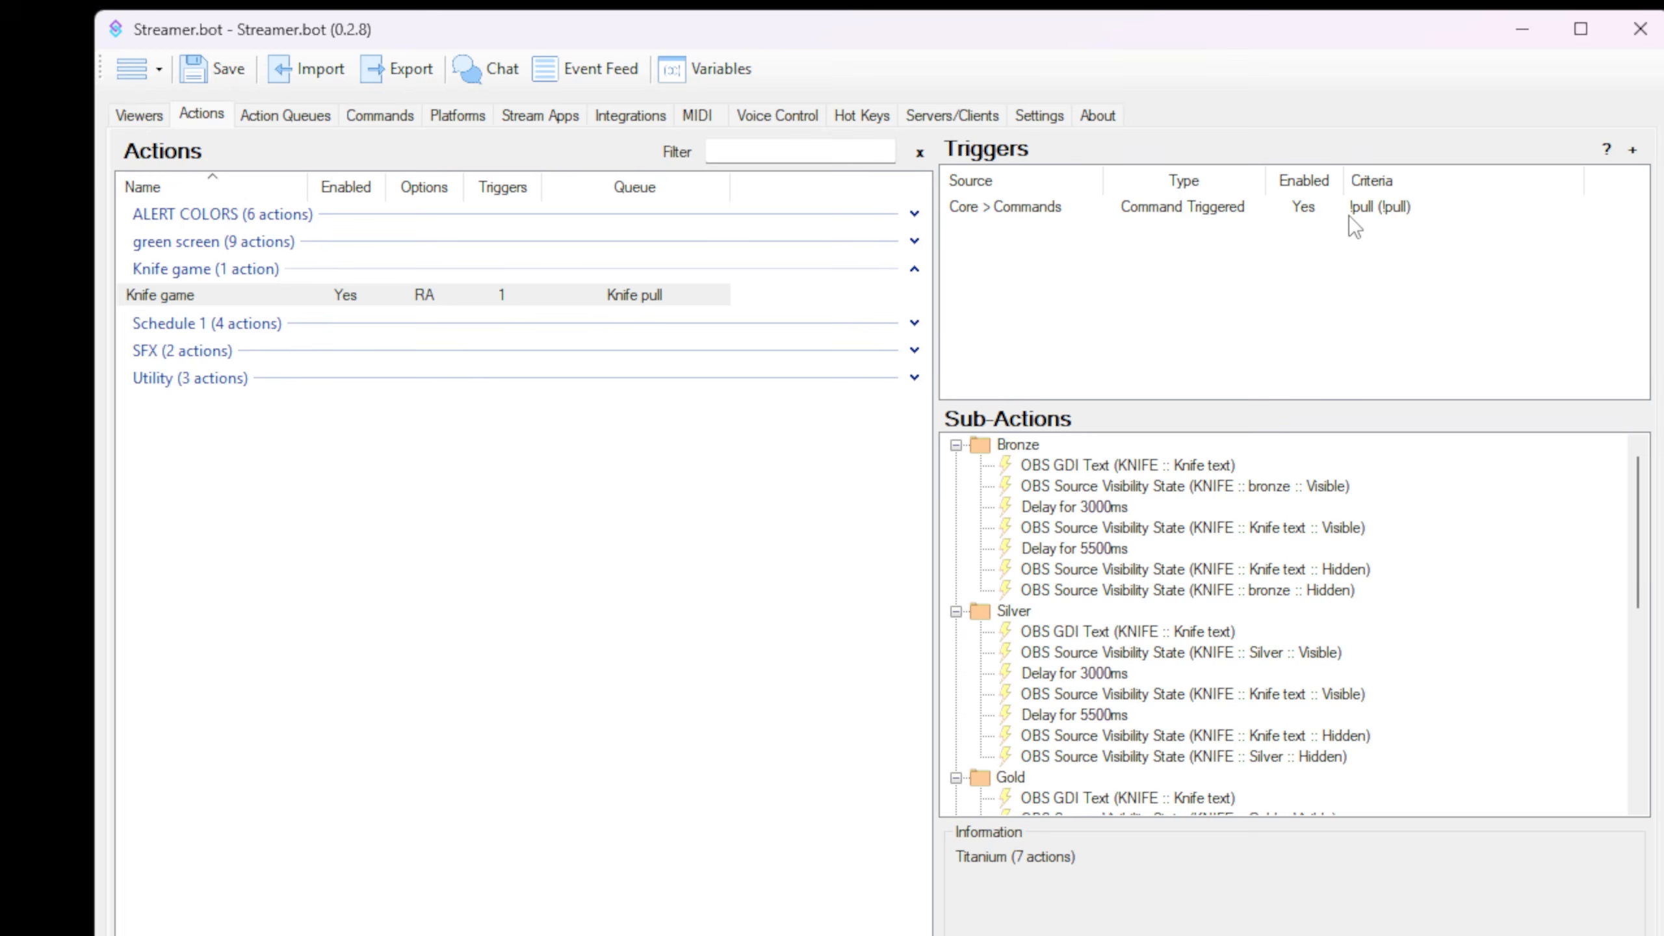
click(956, 446)
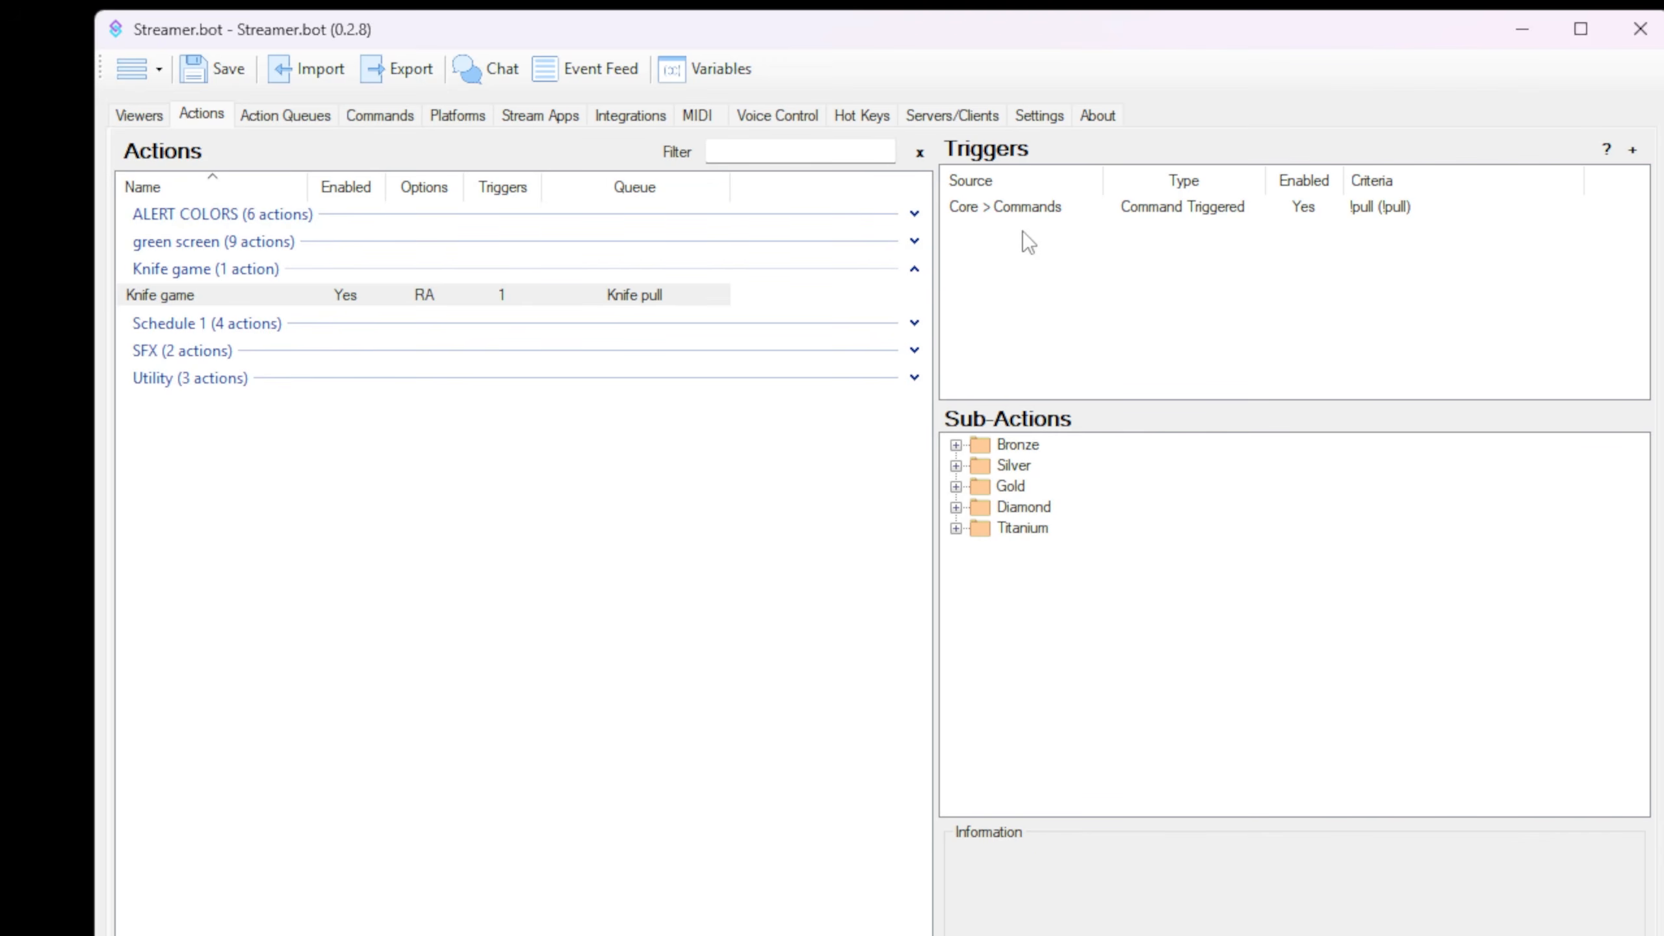
click(1026, 217)
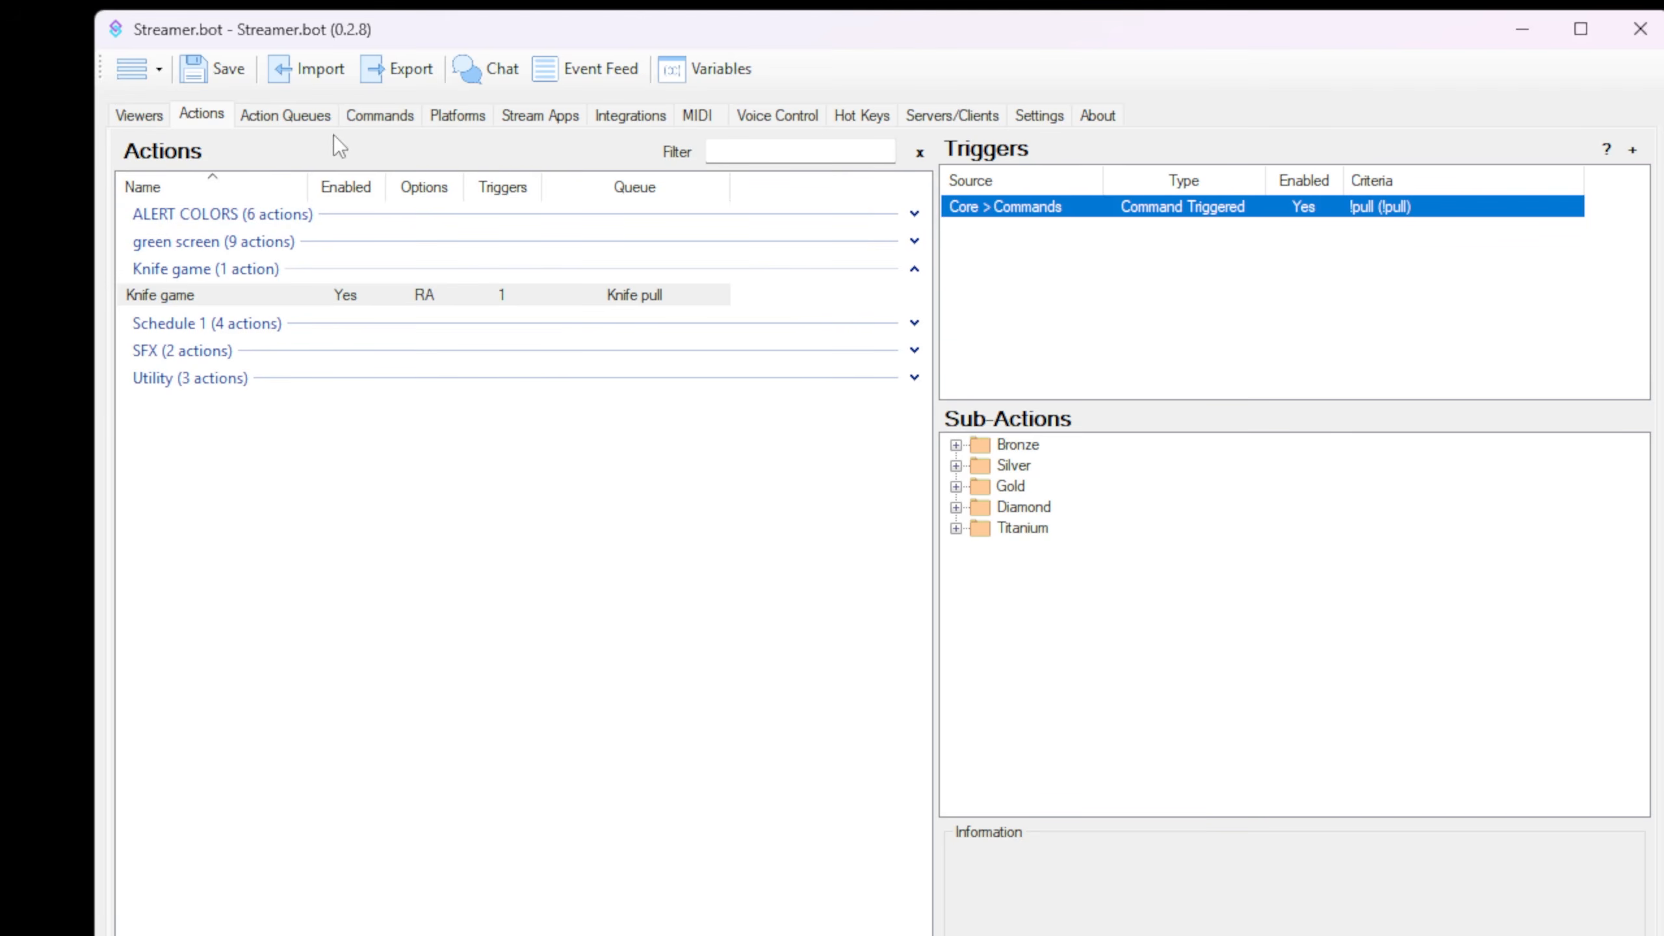
Step: Edit the !pull command so its chat text is !open and YouTube Message is also enabled as a source
click(380, 116)
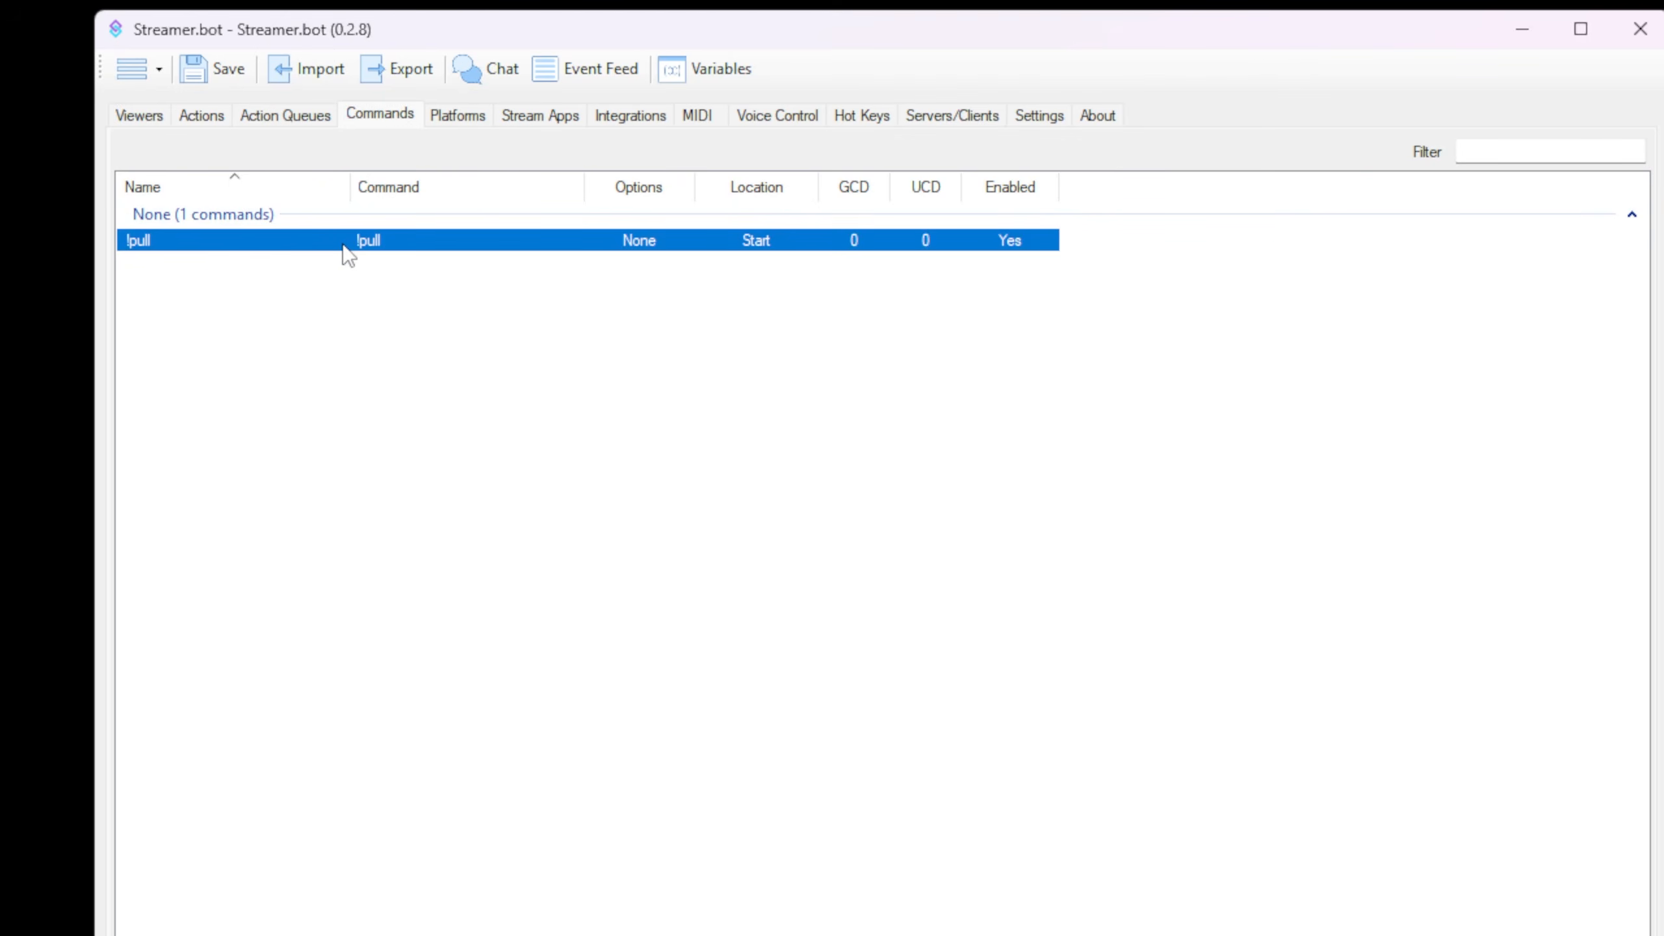
double_click(343, 245)
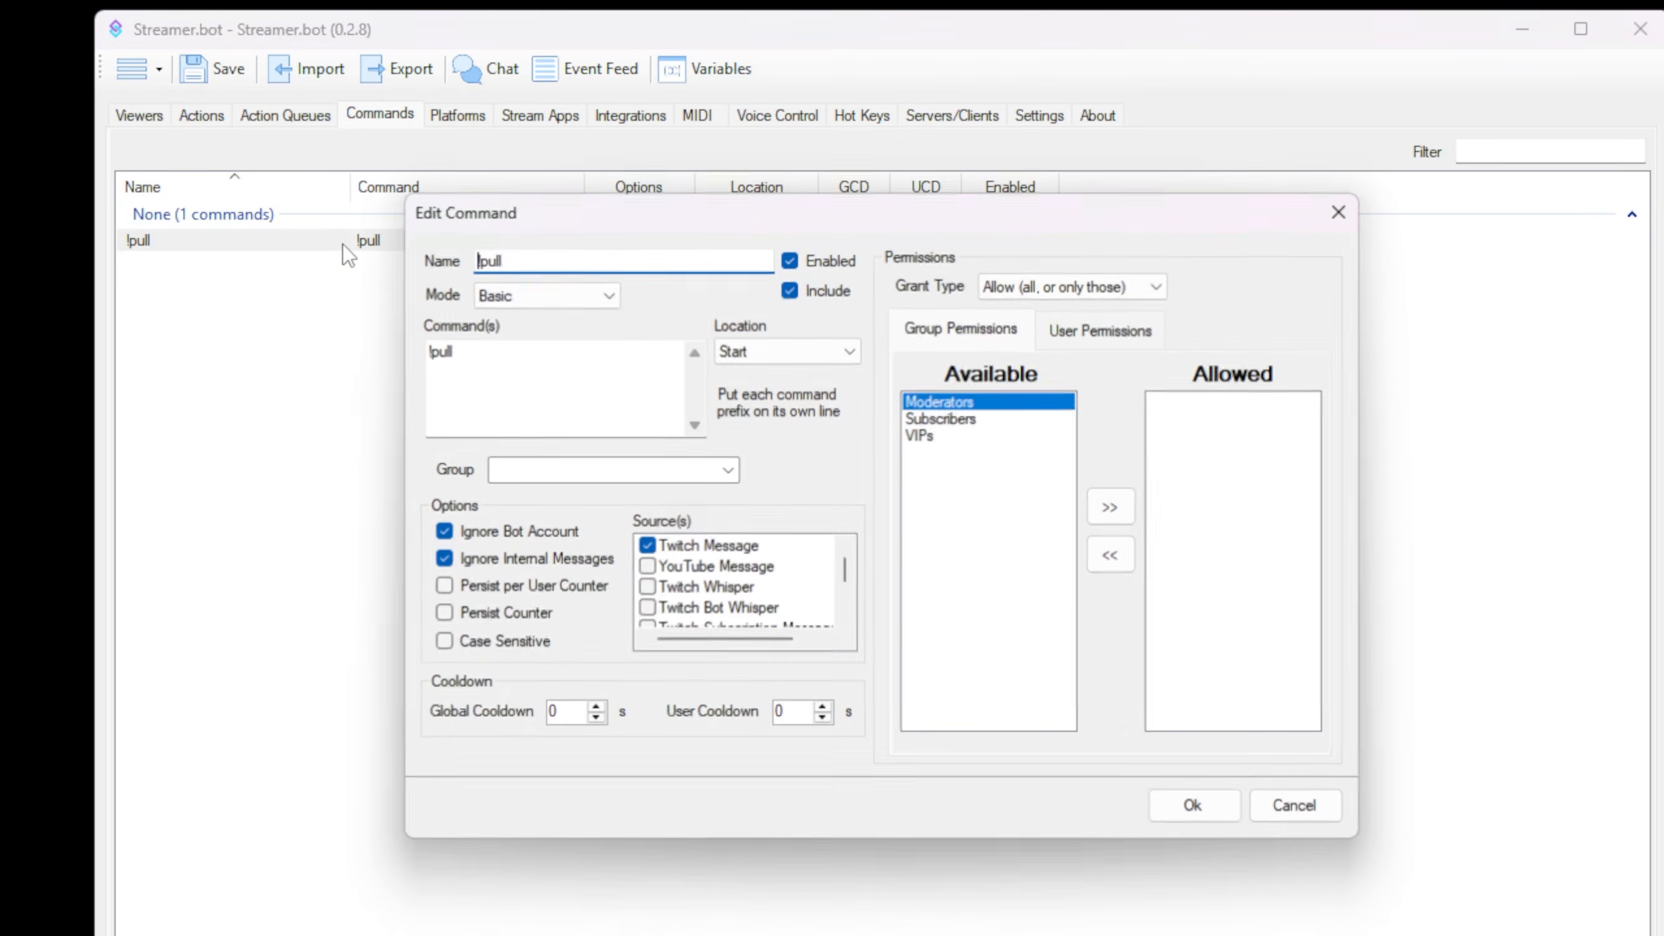
click(472, 357)
drag(453, 354, 423, 356)
text(!ope)
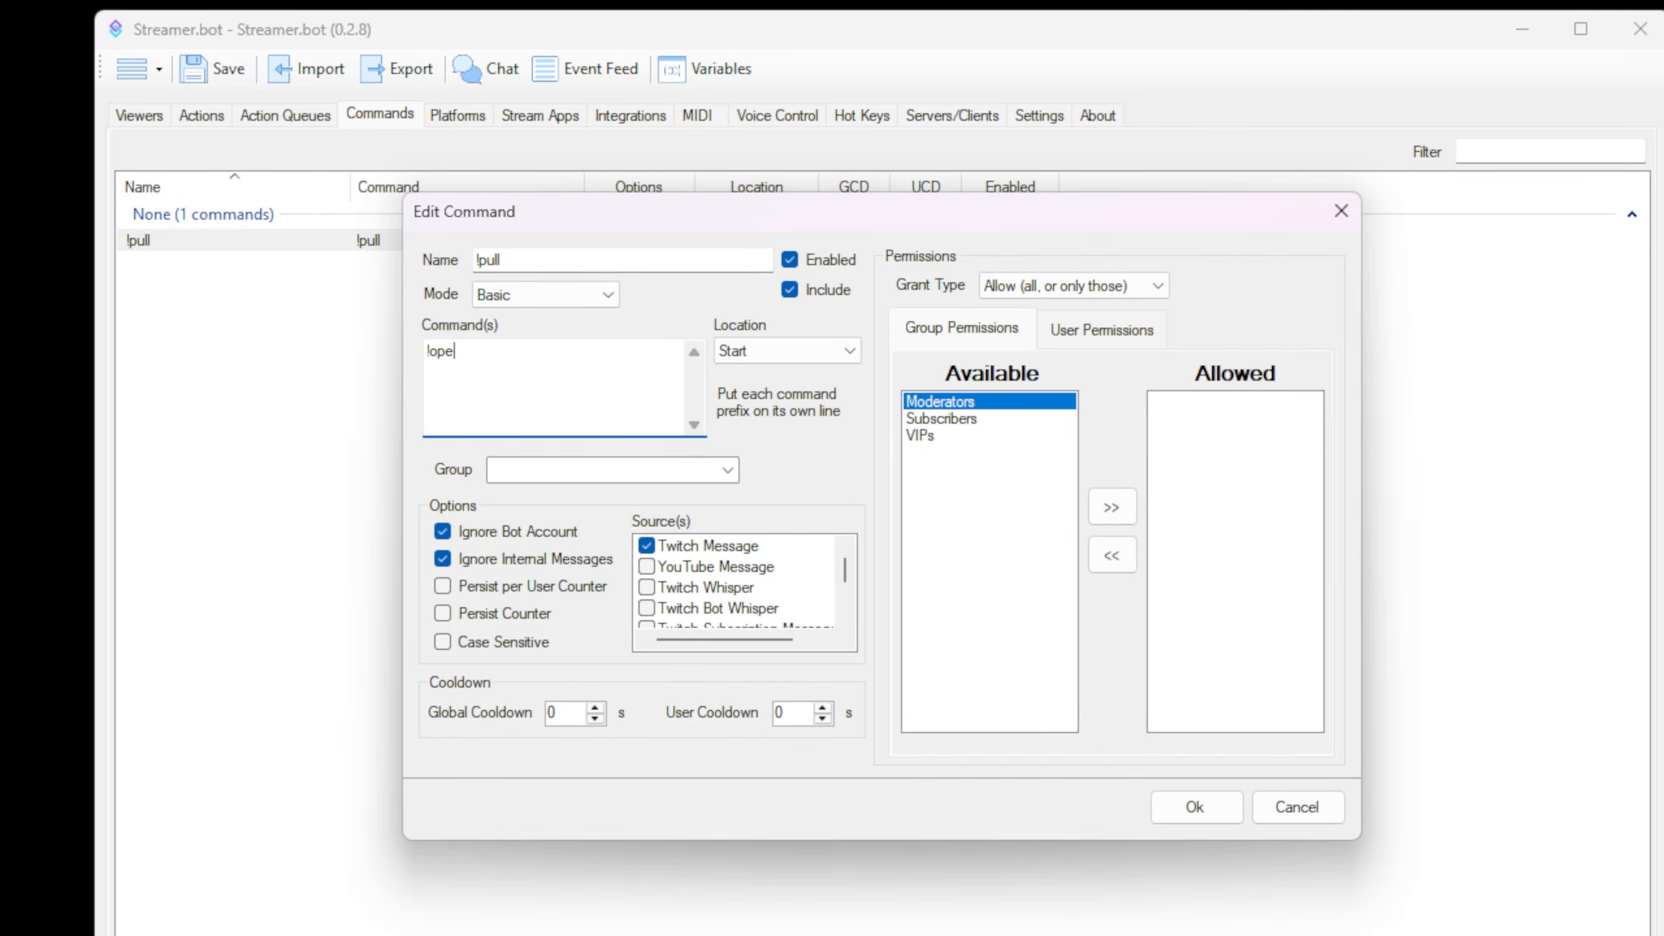
text(n)
click(647, 567)
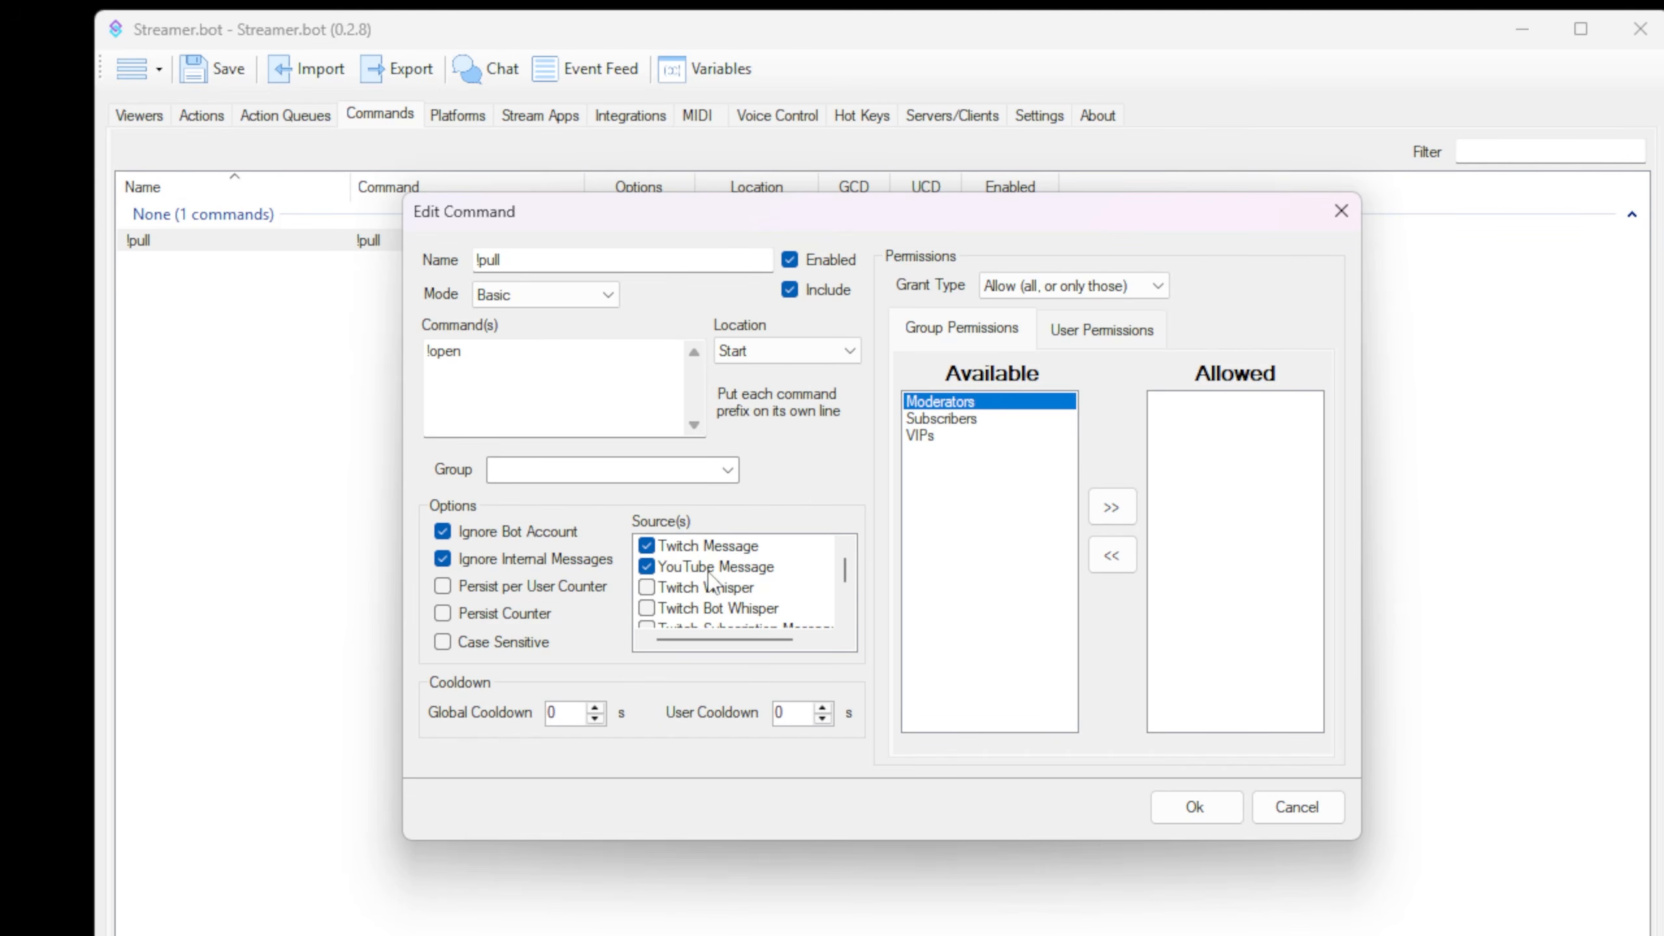
Step: Set the command's global cooldown to 10 seconds and save the command
double_click(572, 715)
text(10)
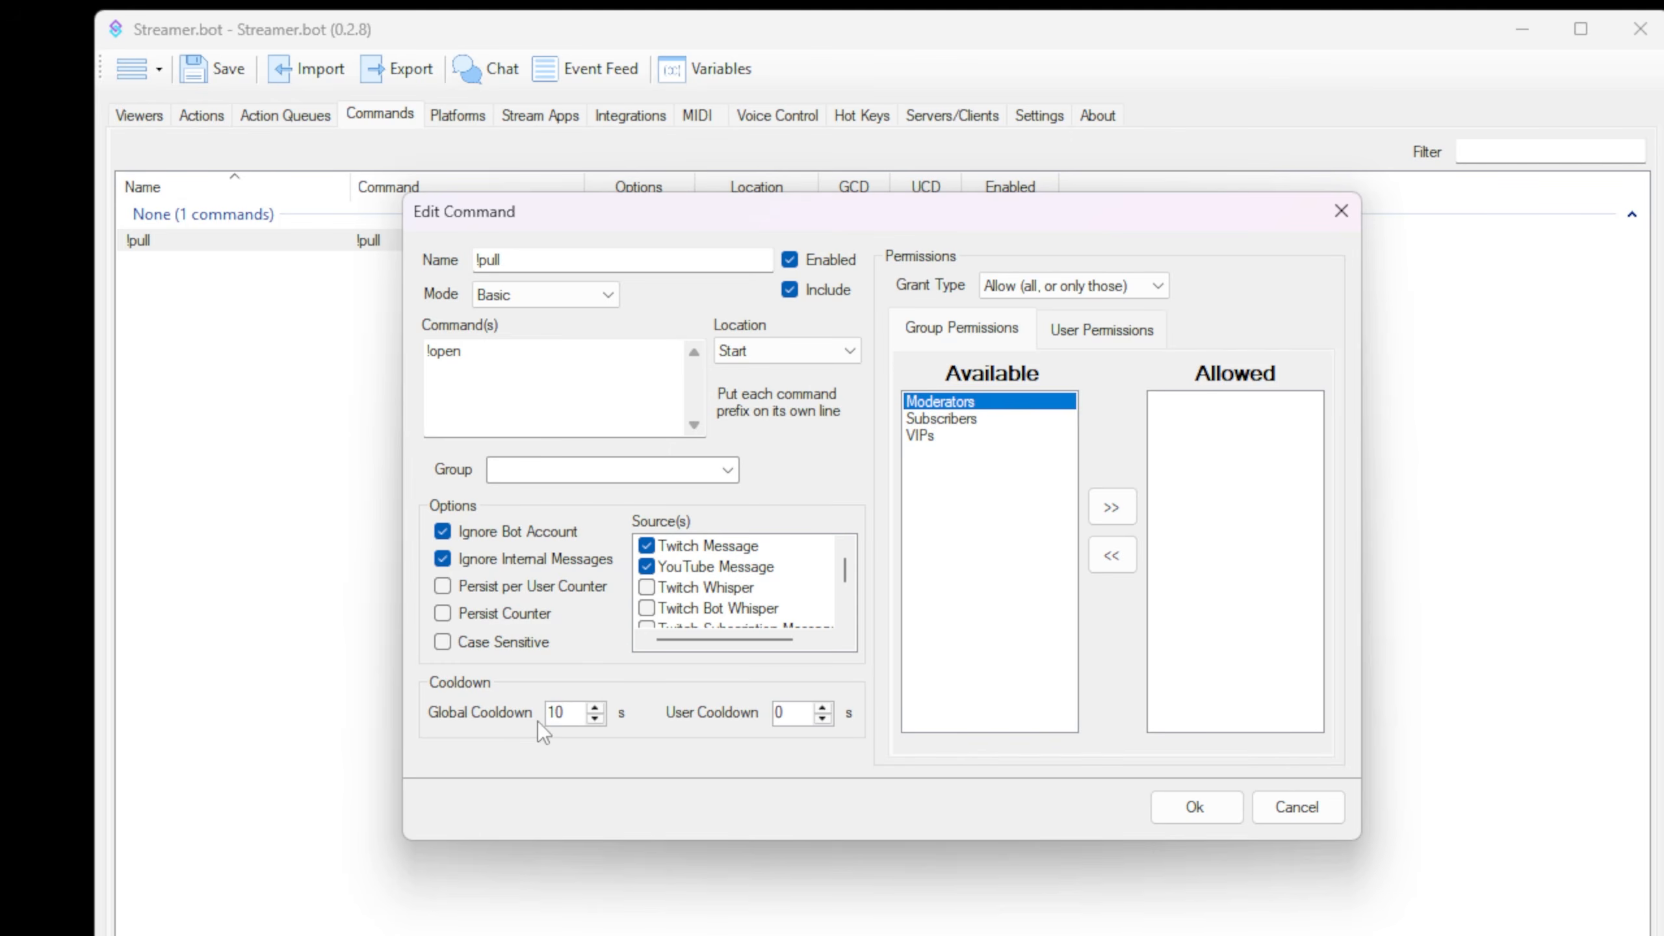
click(1196, 825)
Step: Examine the Knife game action's Bronze sub-actions, in particular the one that makes the bronze source visible
click(201, 114)
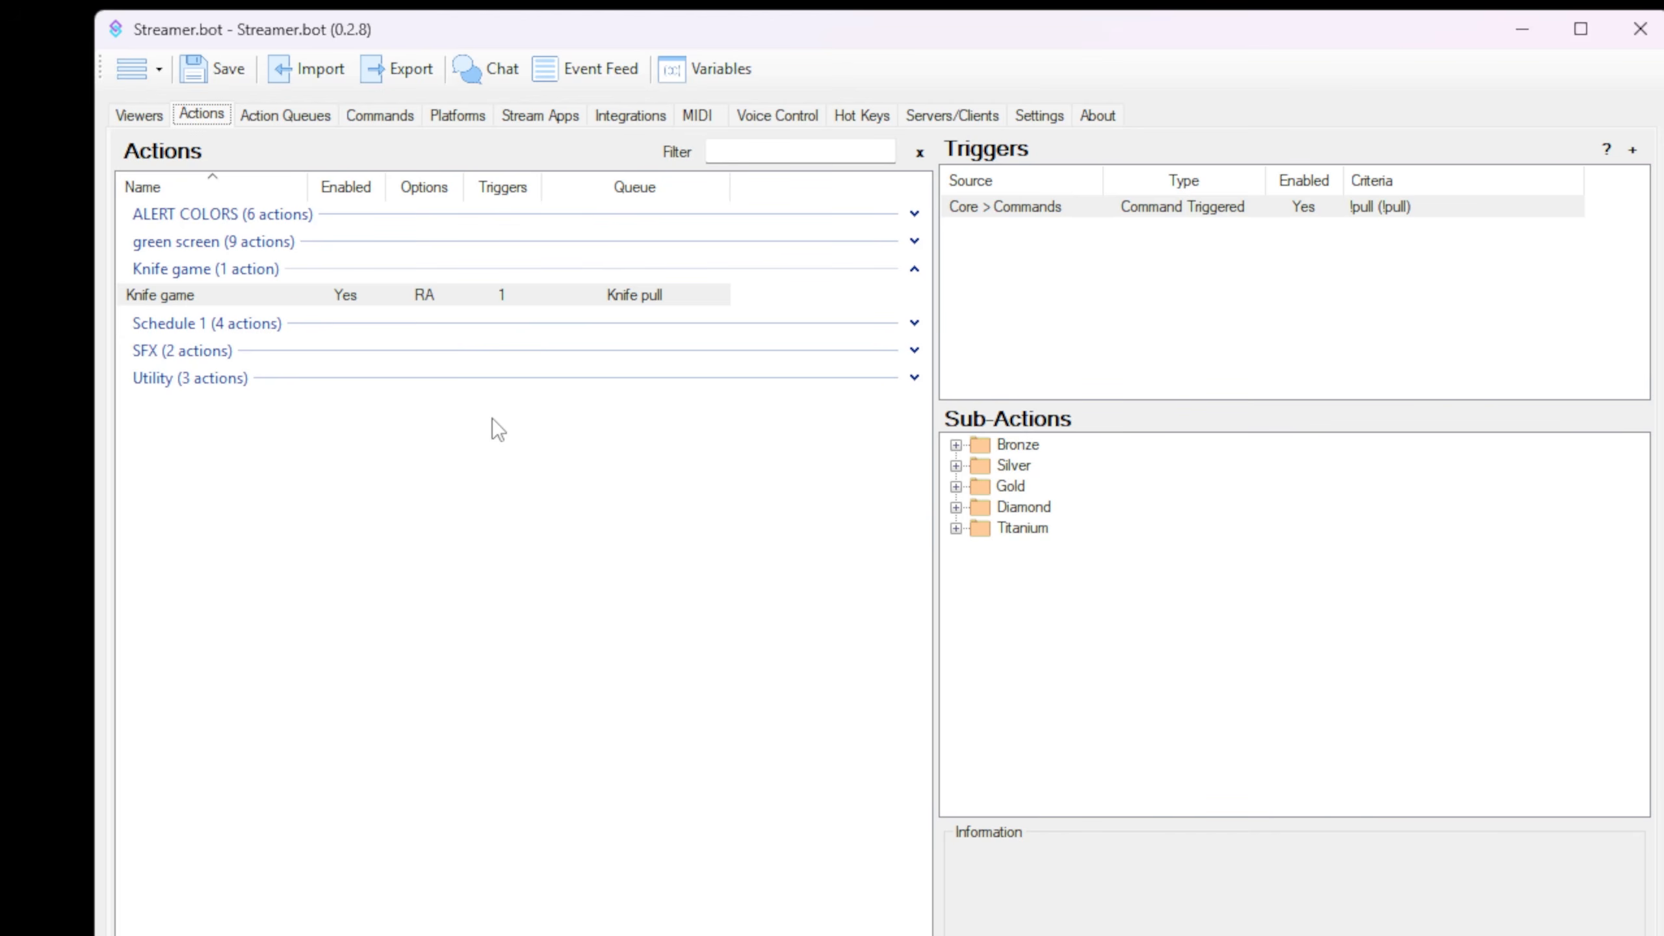
click(956, 447)
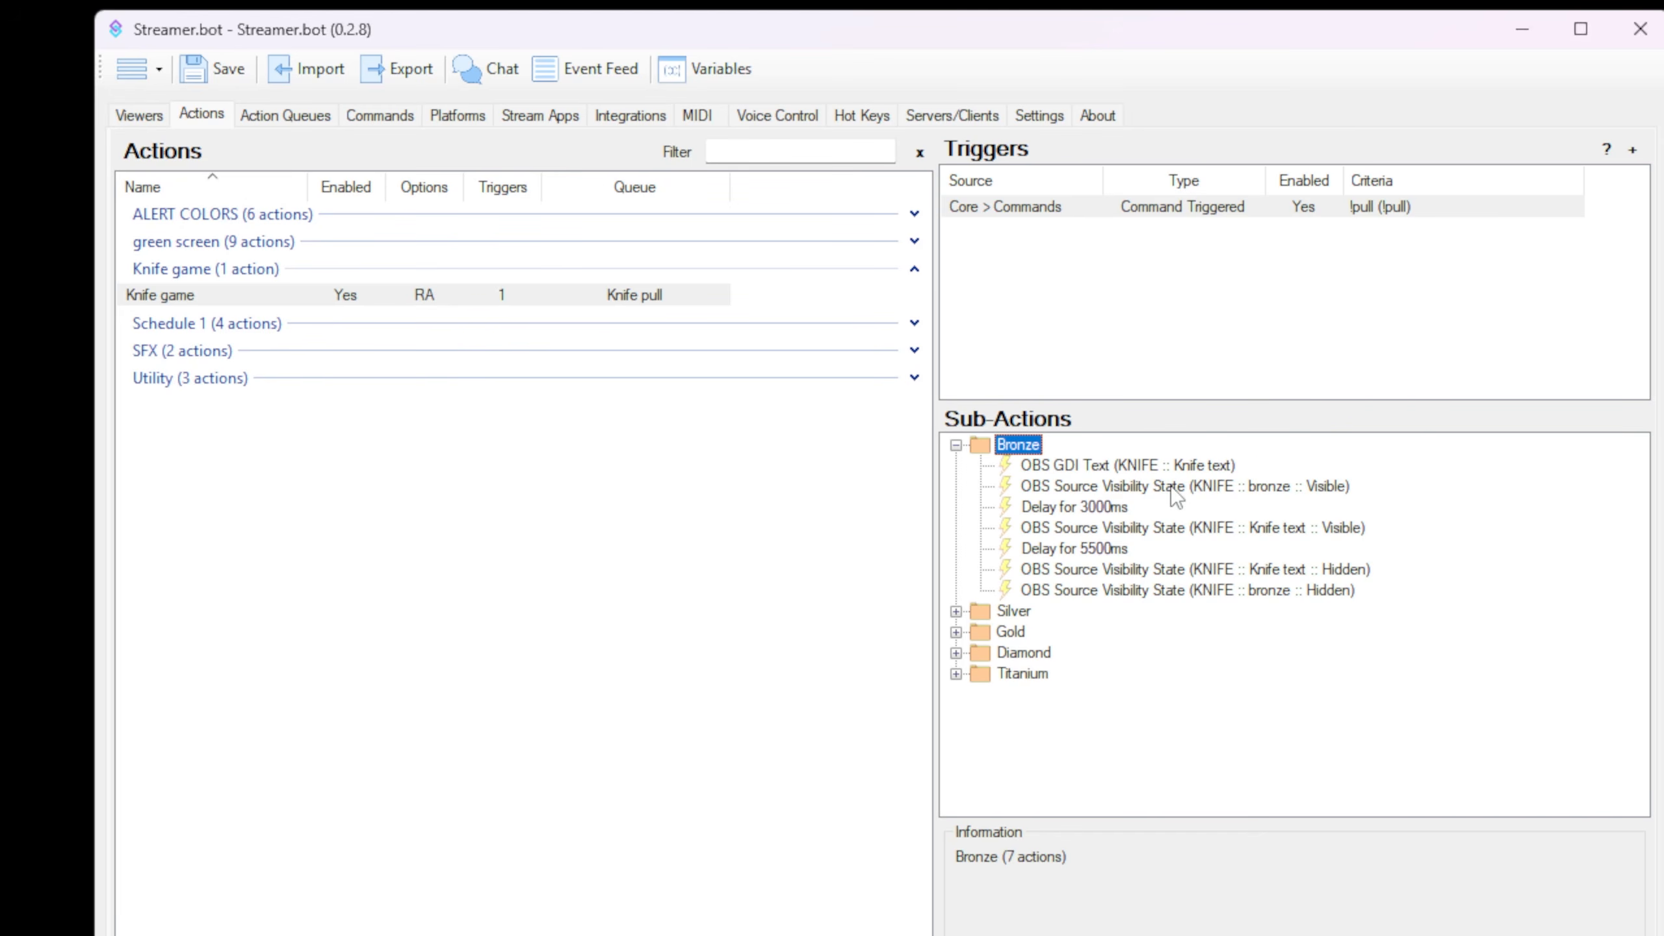
click(1223, 491)
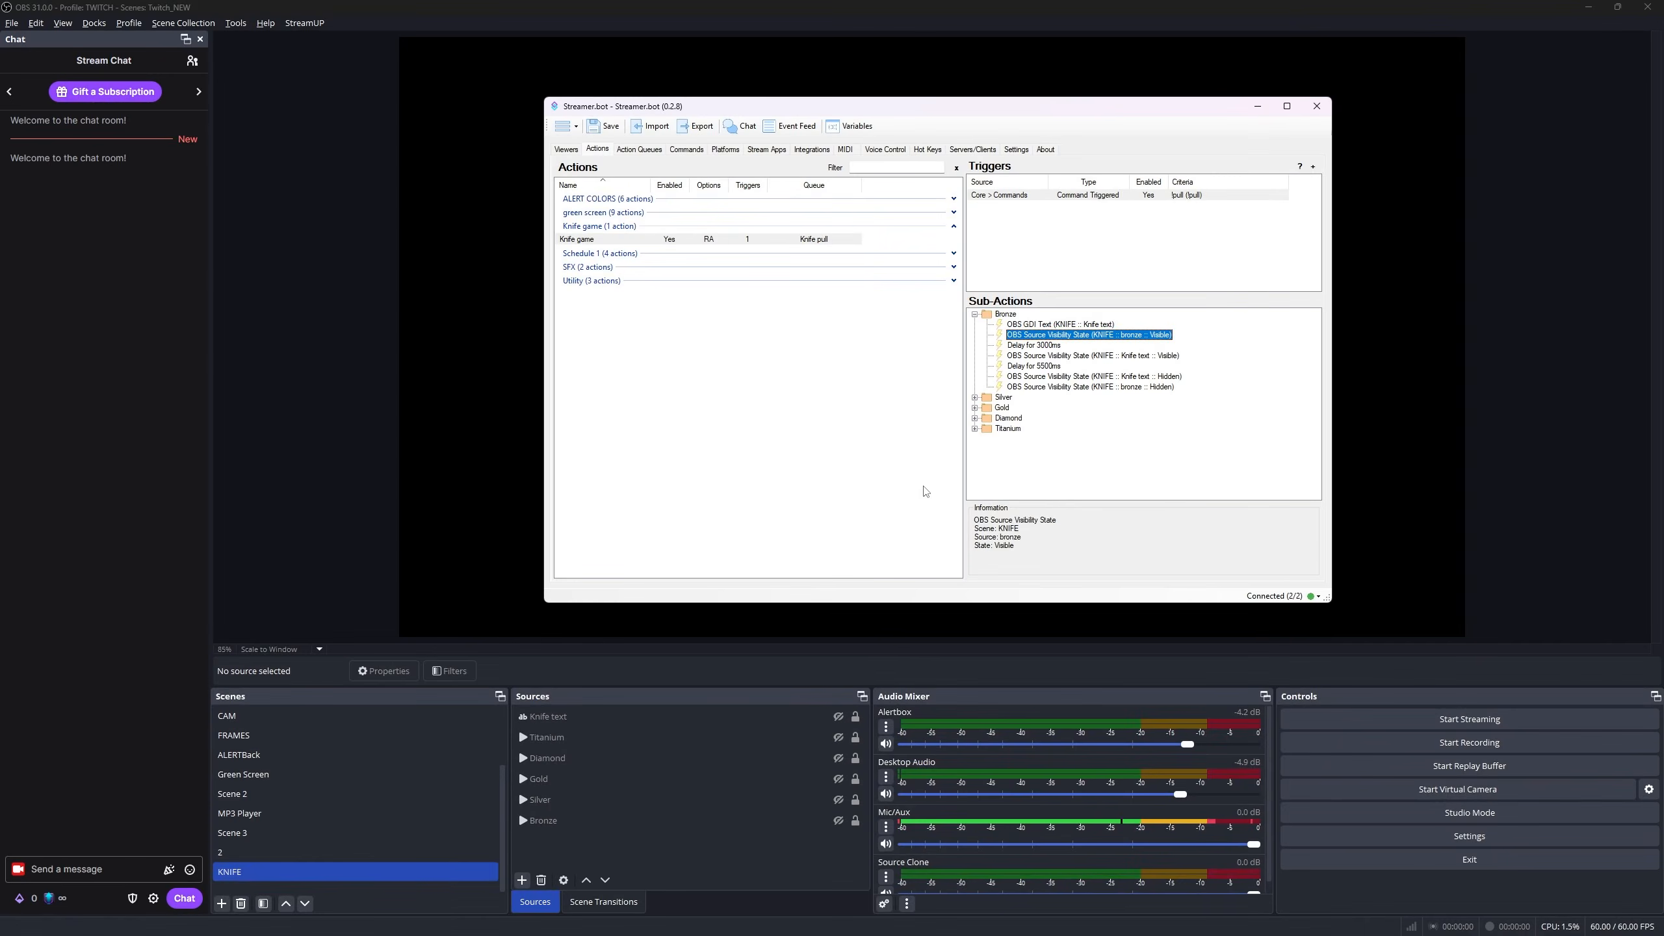
Step: Switch to OBS and rename the Bronze source in the KNIFE scene to bronze with a lowercase b
click(580, 807)
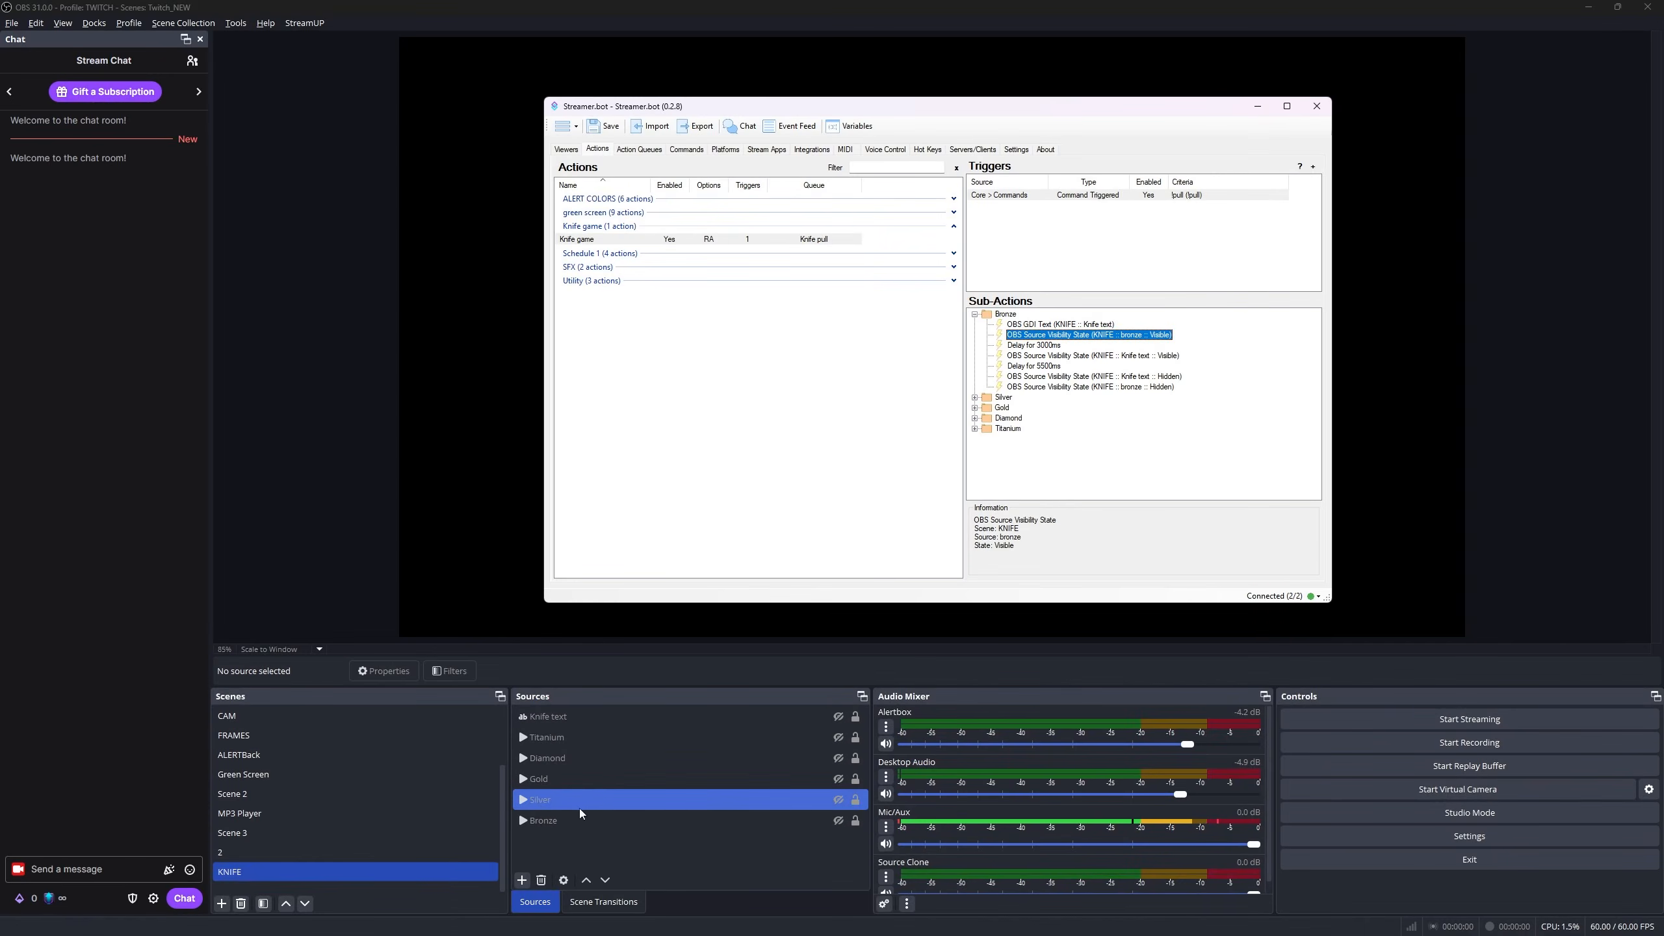
click(552, 822)
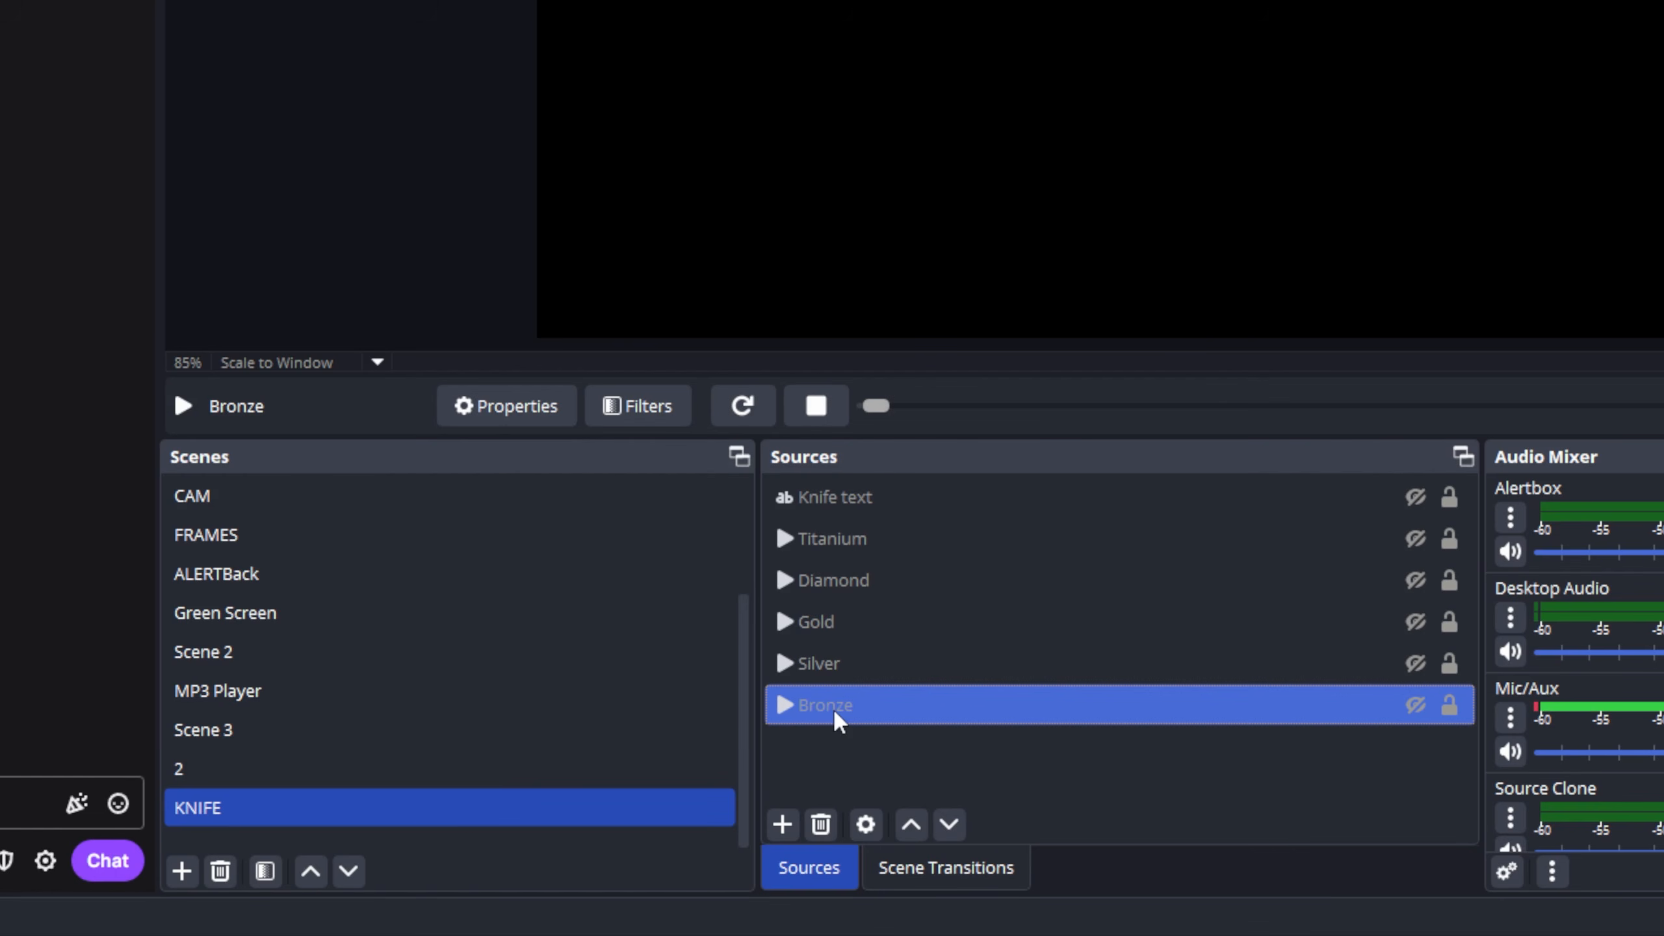
key(F2)
click(823, 713)
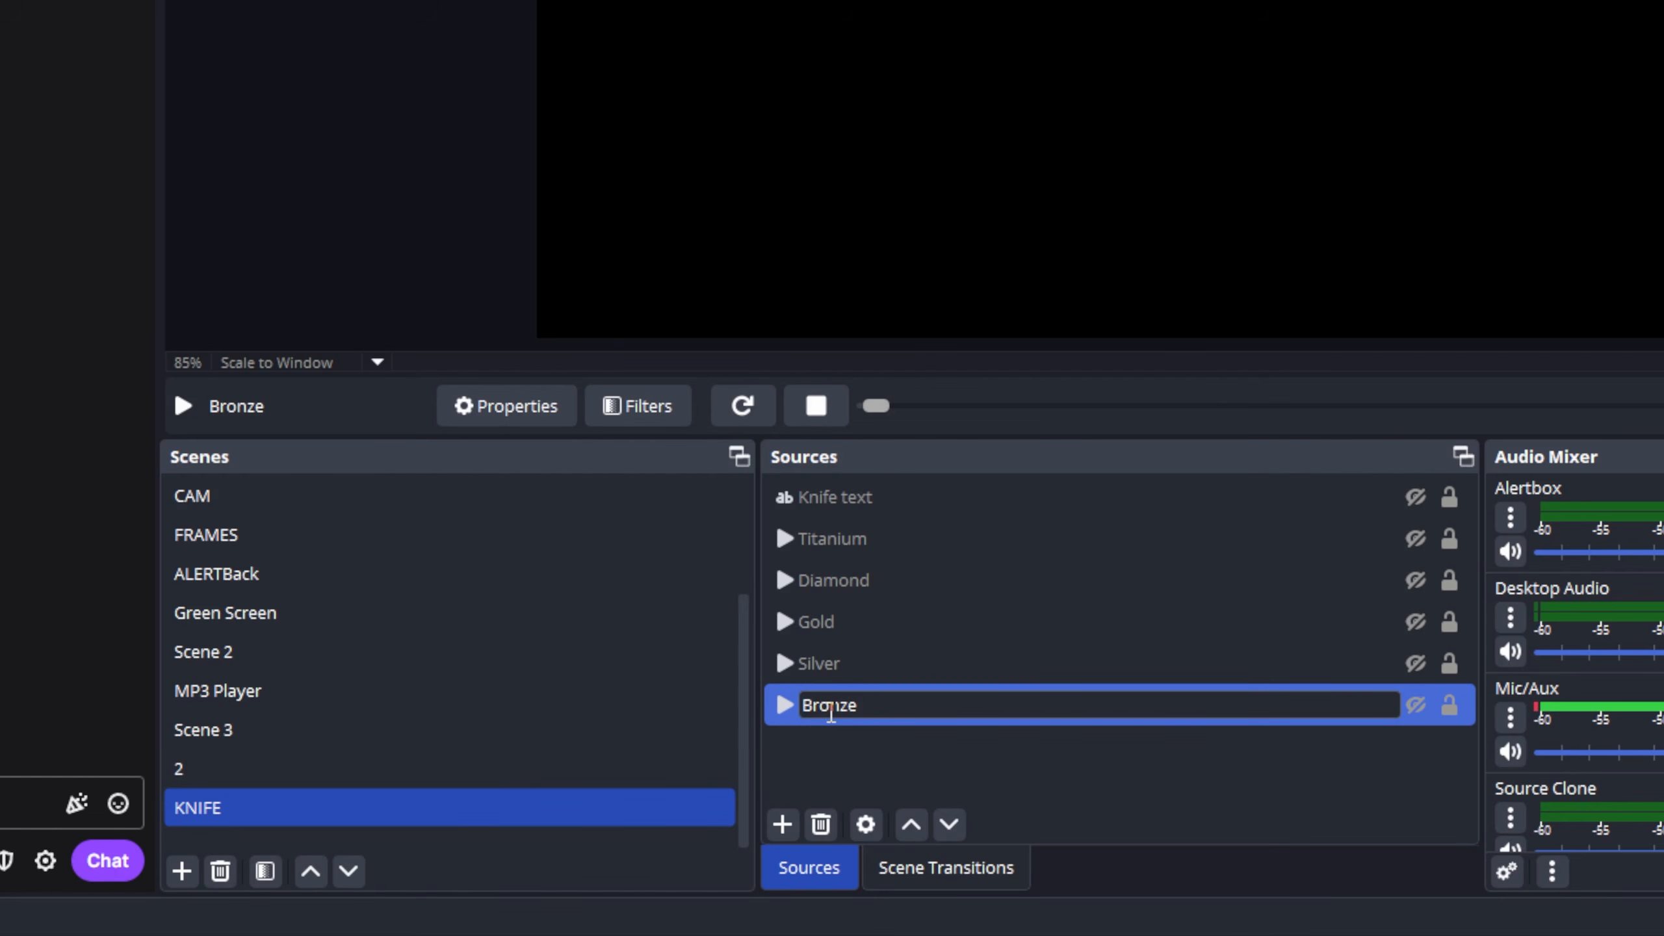
key(BackSpace)
text(b)
key(Return)
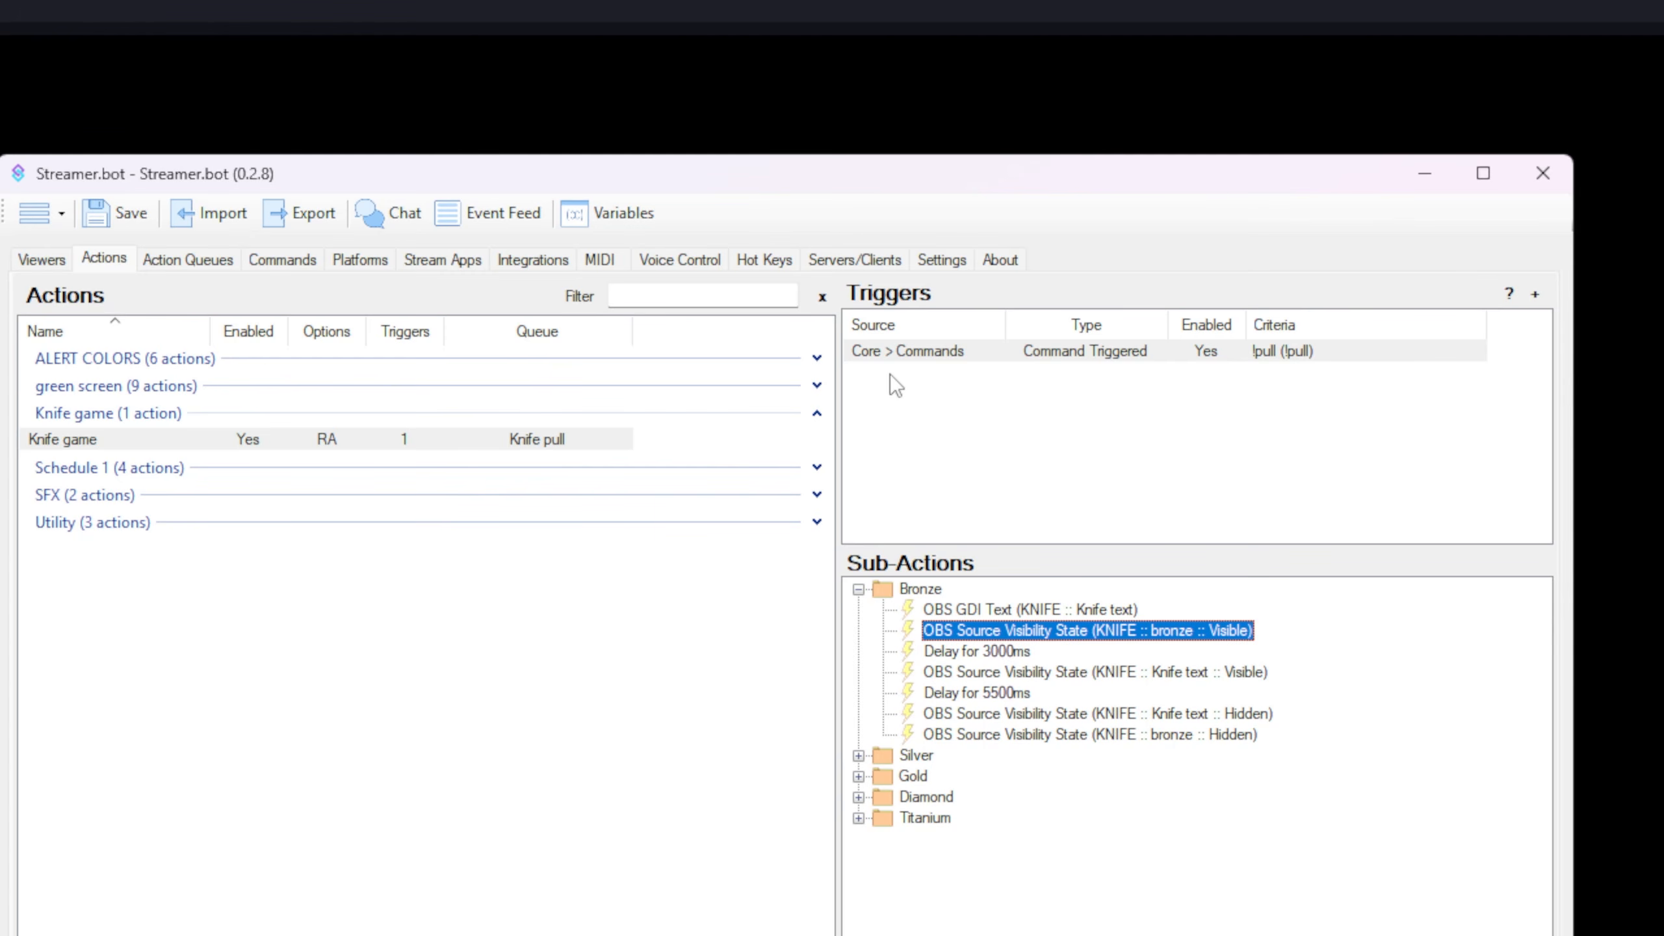
Step: Examine the trigger types available for the Knife game action, including the OBS events and YouTube membership triggers
right_click(890, 375)
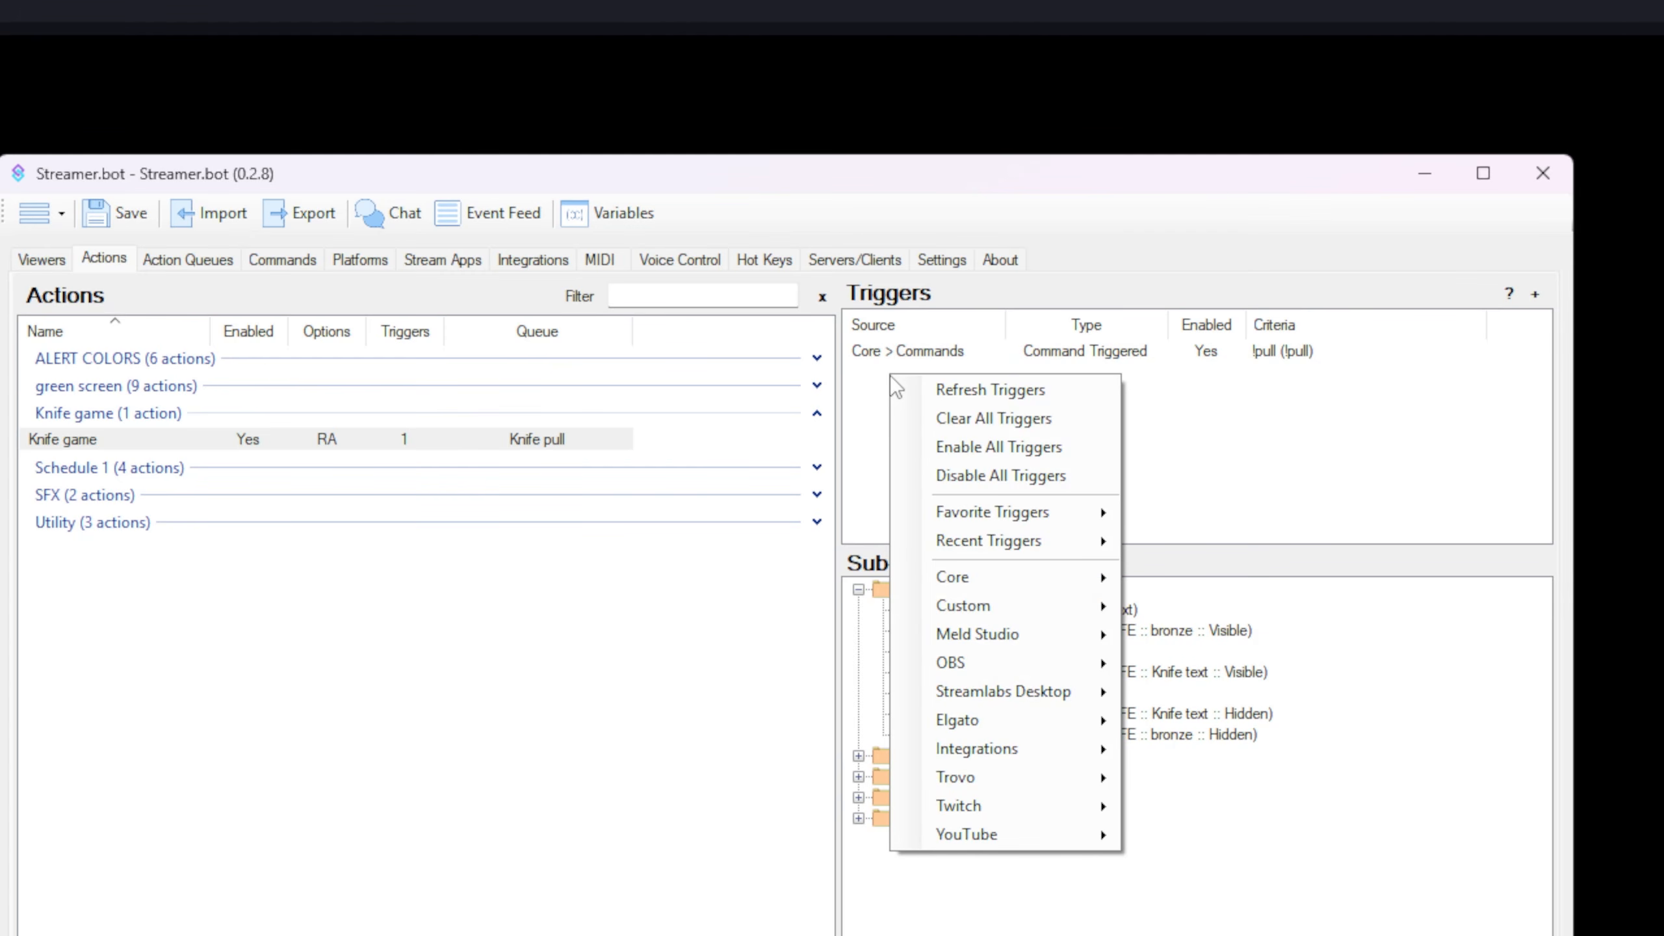
mouse_move(976, 616)
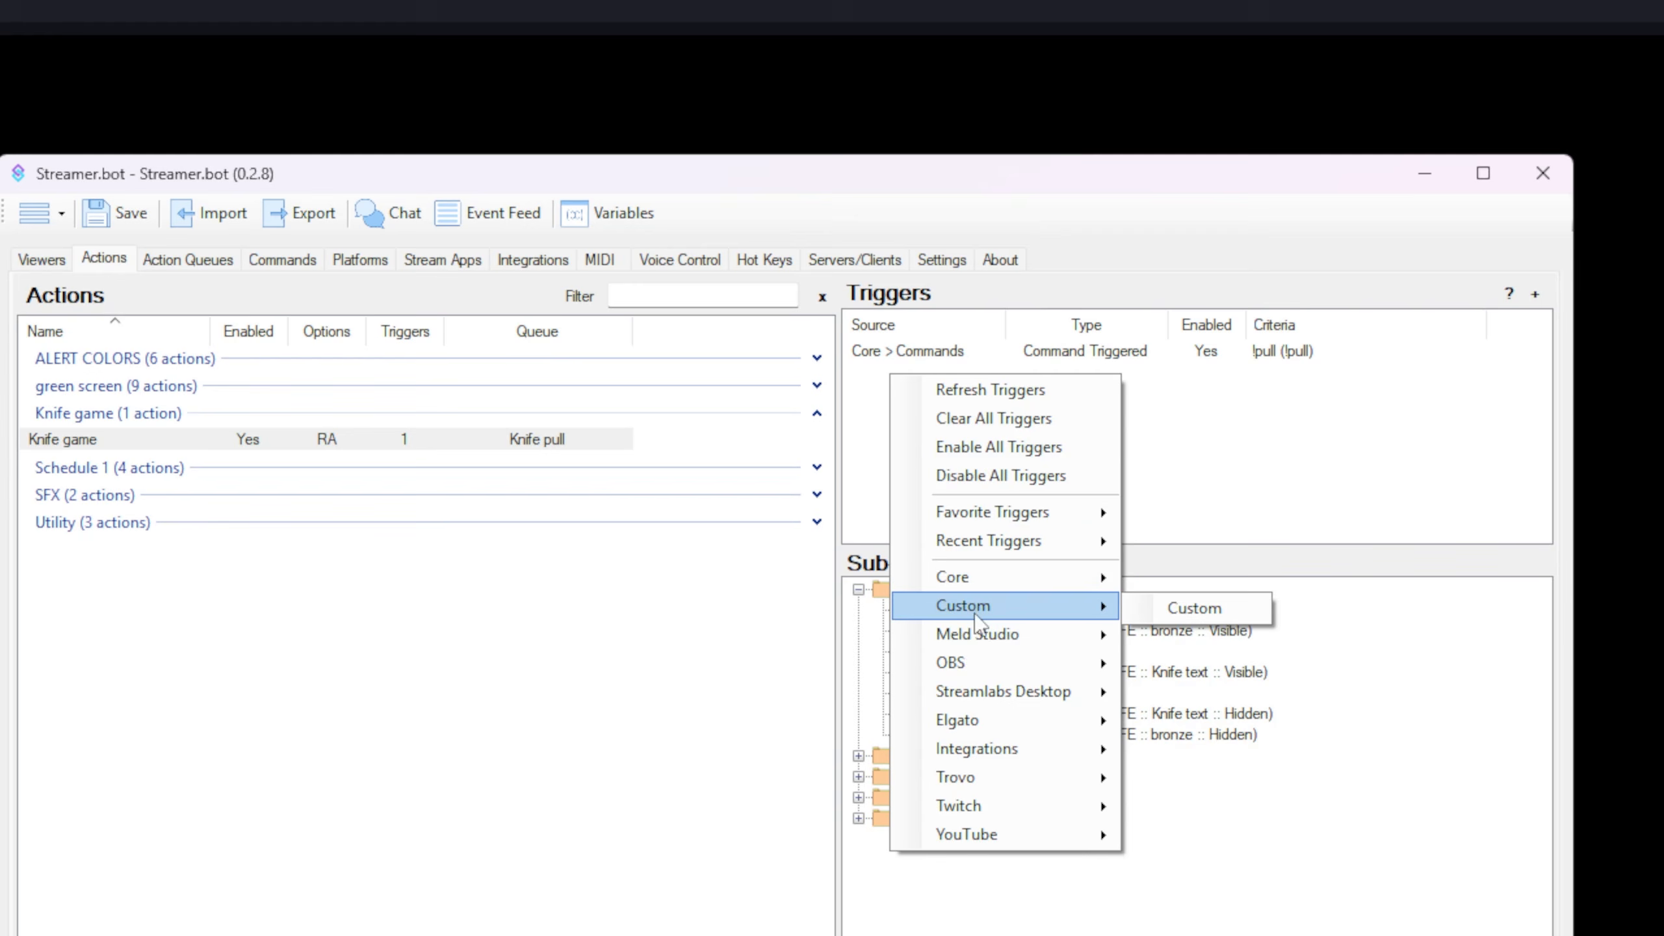
mouse_move(979, 667)
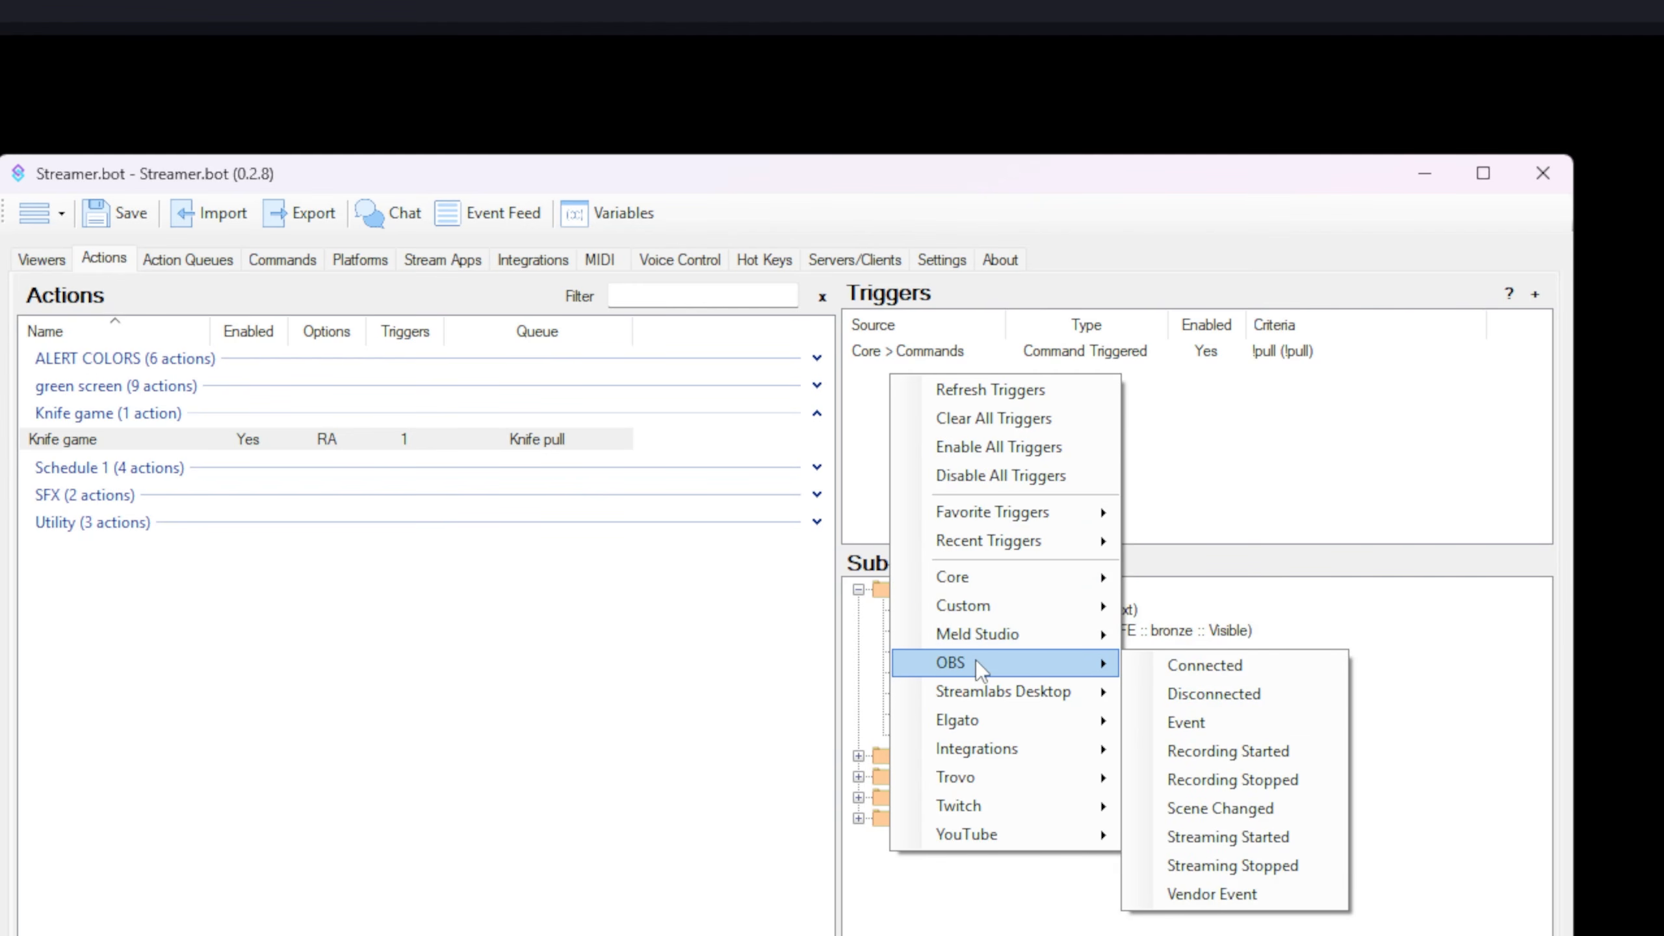
mouse_move(1056, 832)
mouse_move(1224, 894)
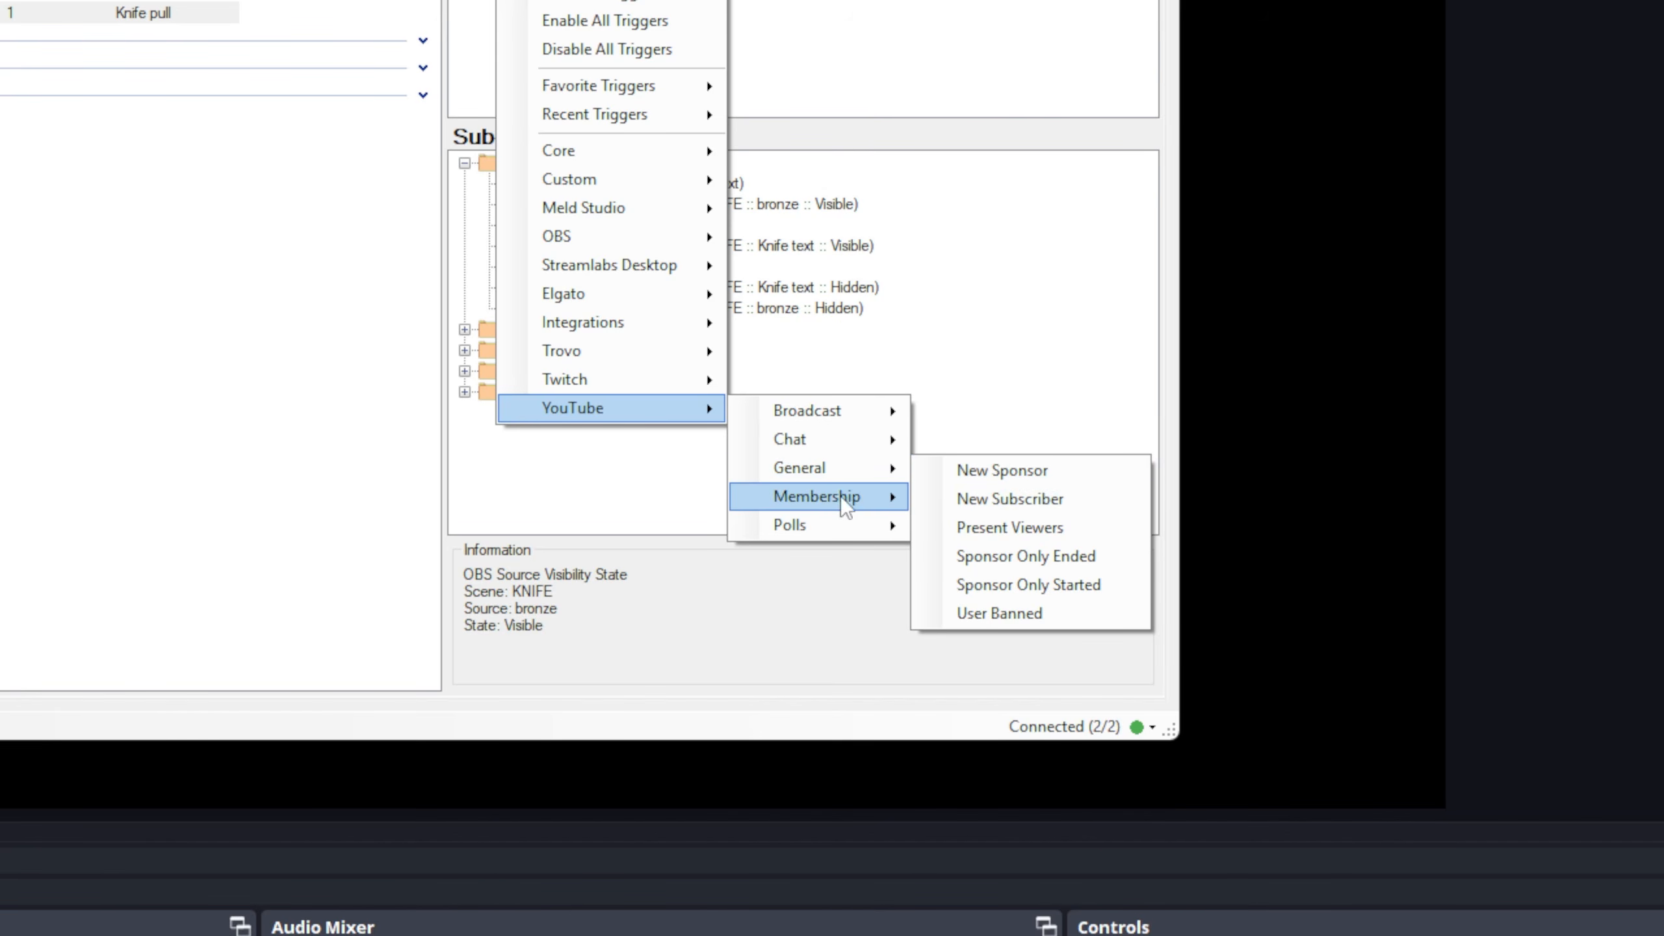
mouse_move(840, 496)
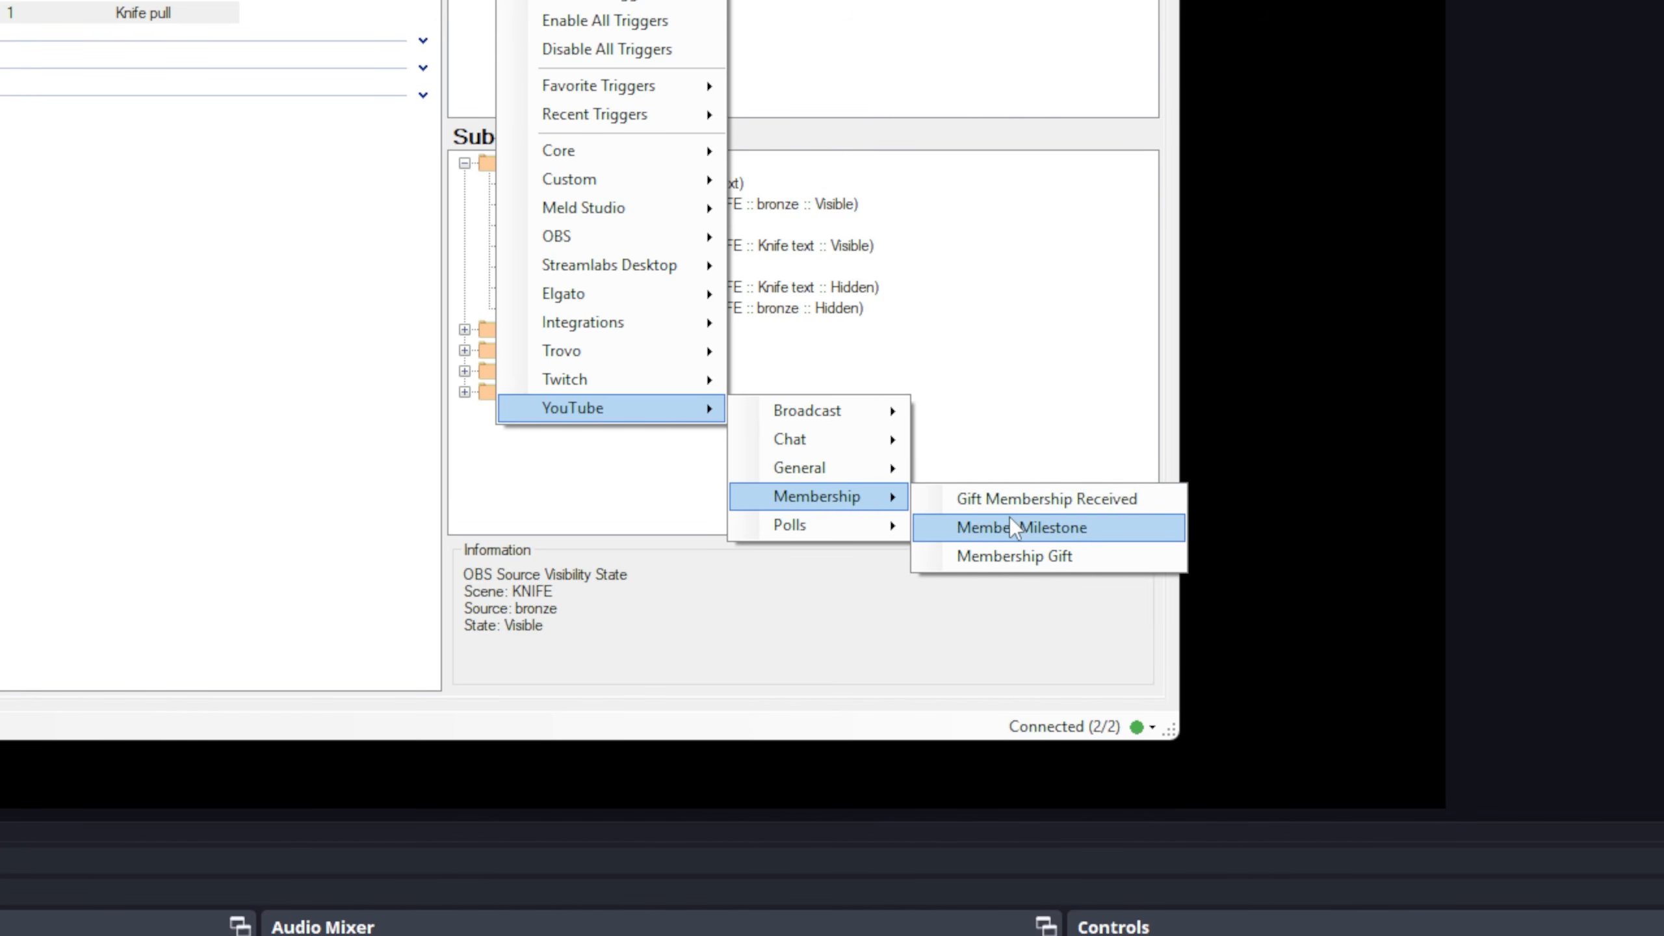
mouse_move(611, 385)
mouse_move(832, 448)
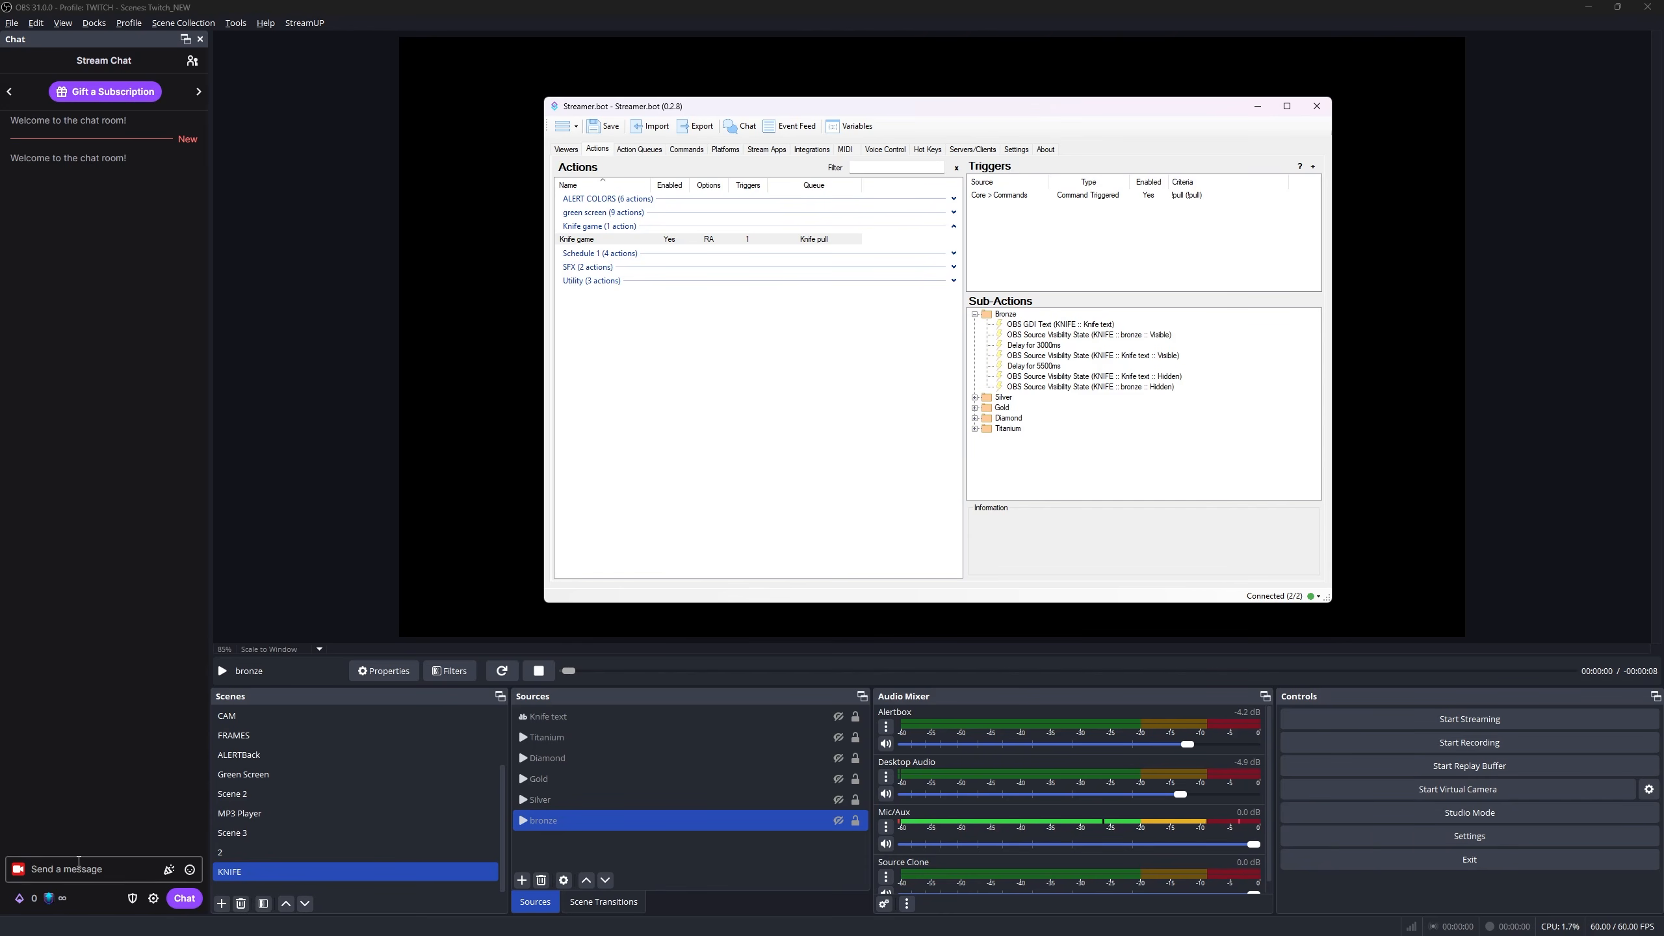
Step: Send !open in the OBS stream chat and centre the Knife text source horizontally on the canvas
click(85, 860)
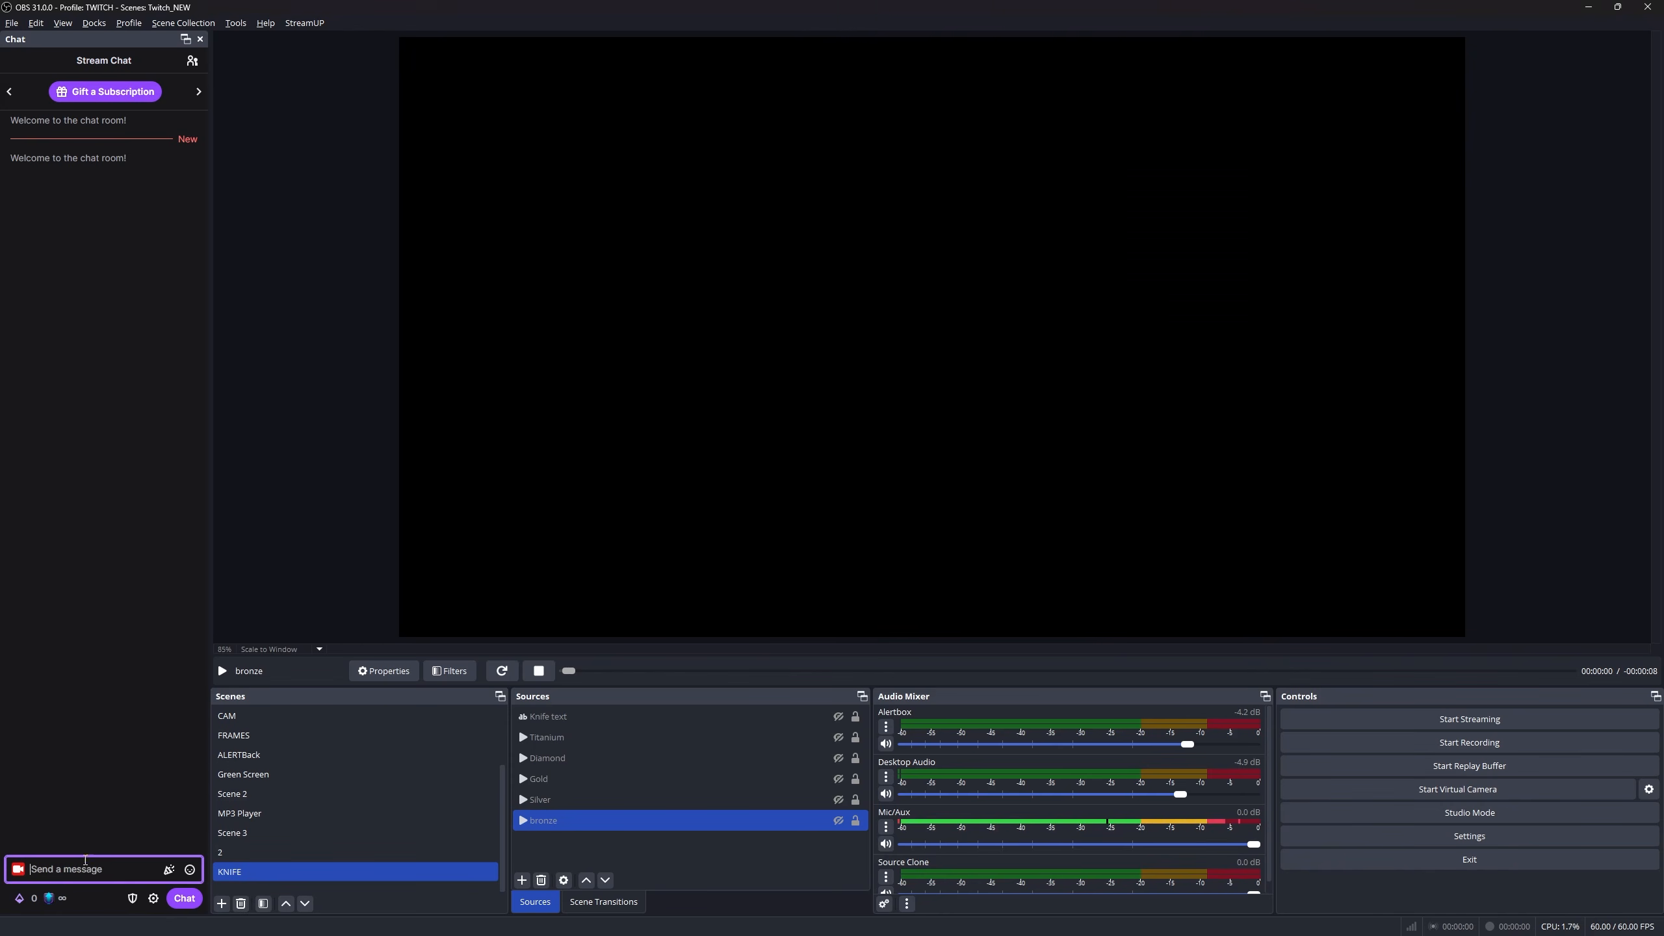
text(lopen)
key(Return)
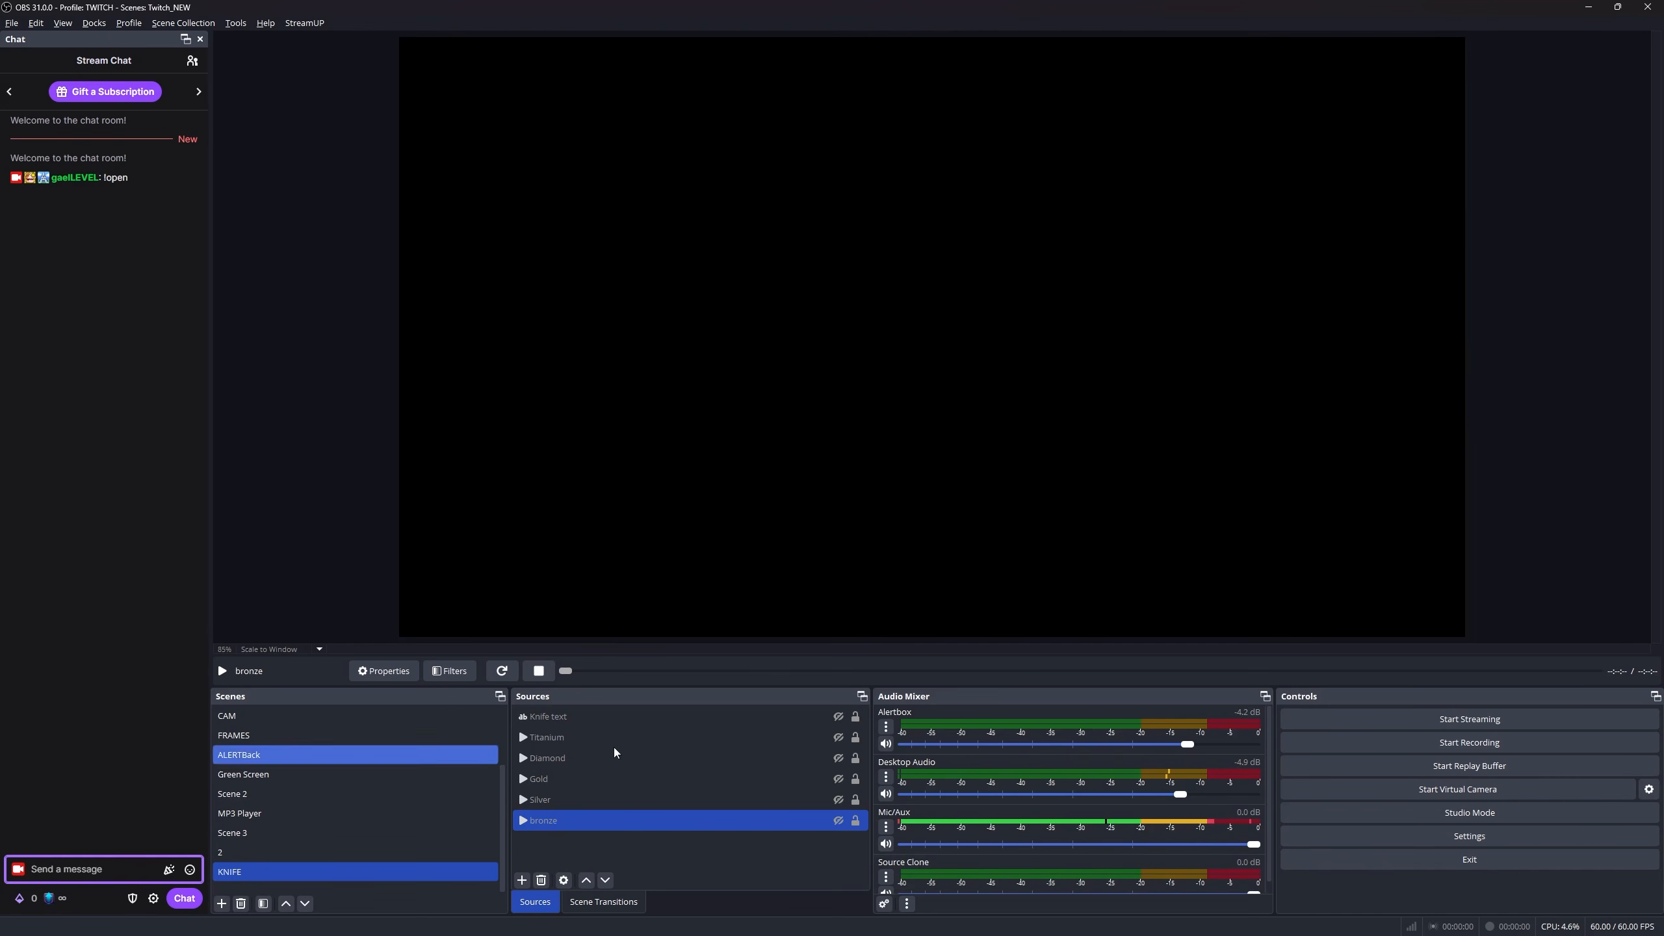
click(771, 727)
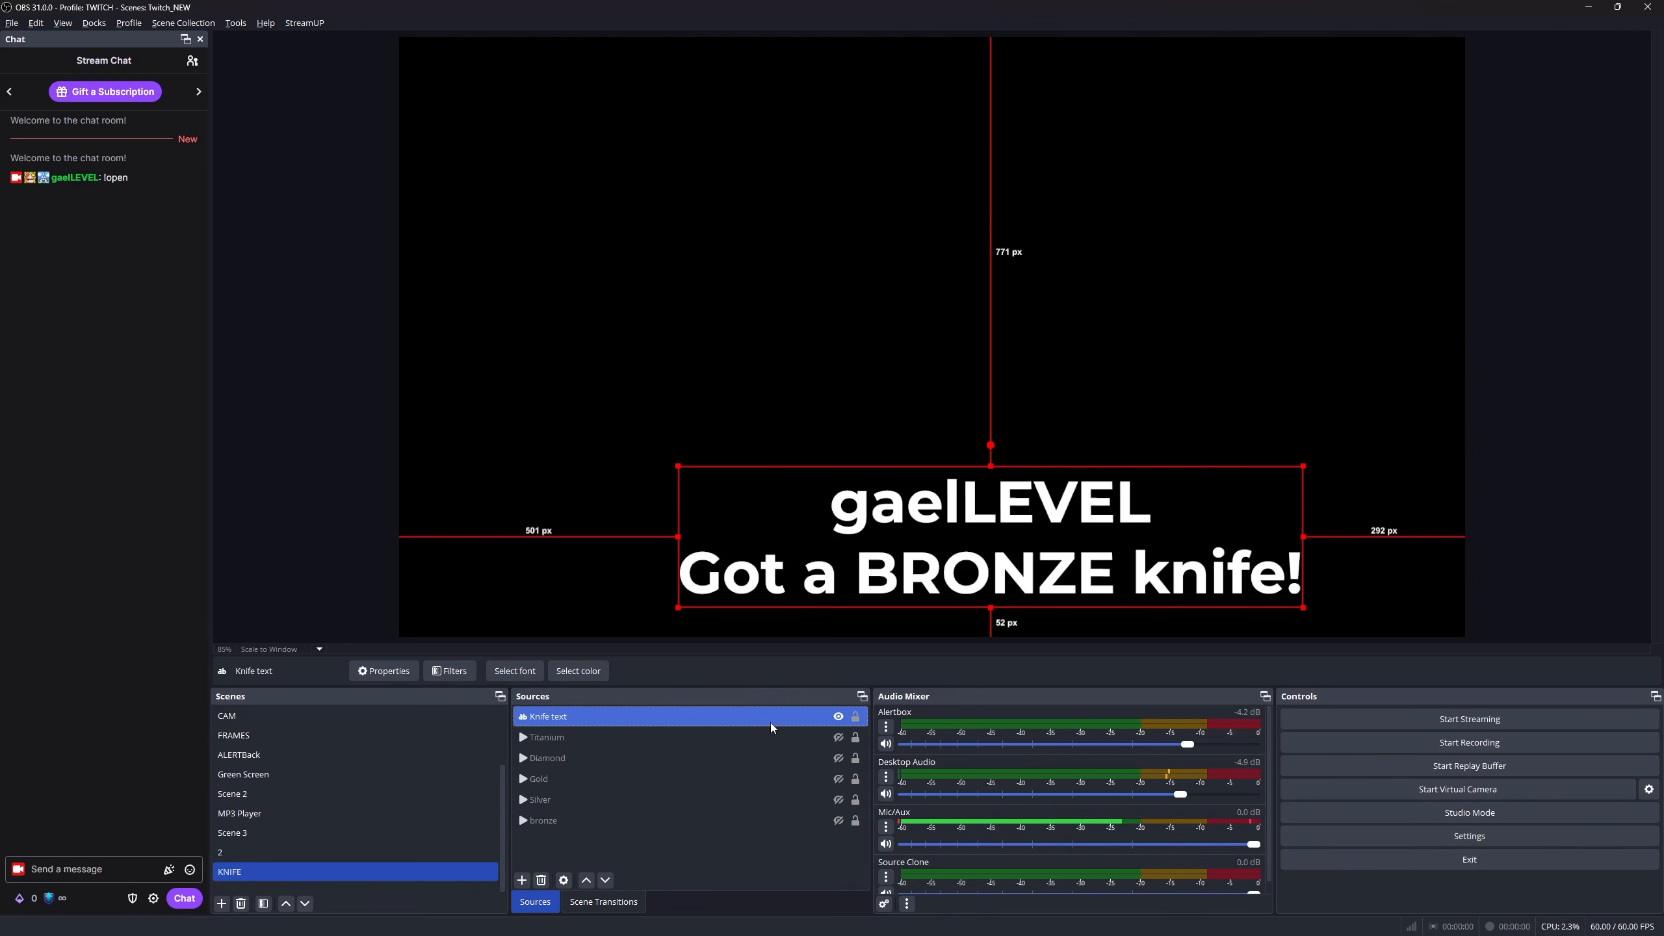
drag(1056, 538, 997, 535)
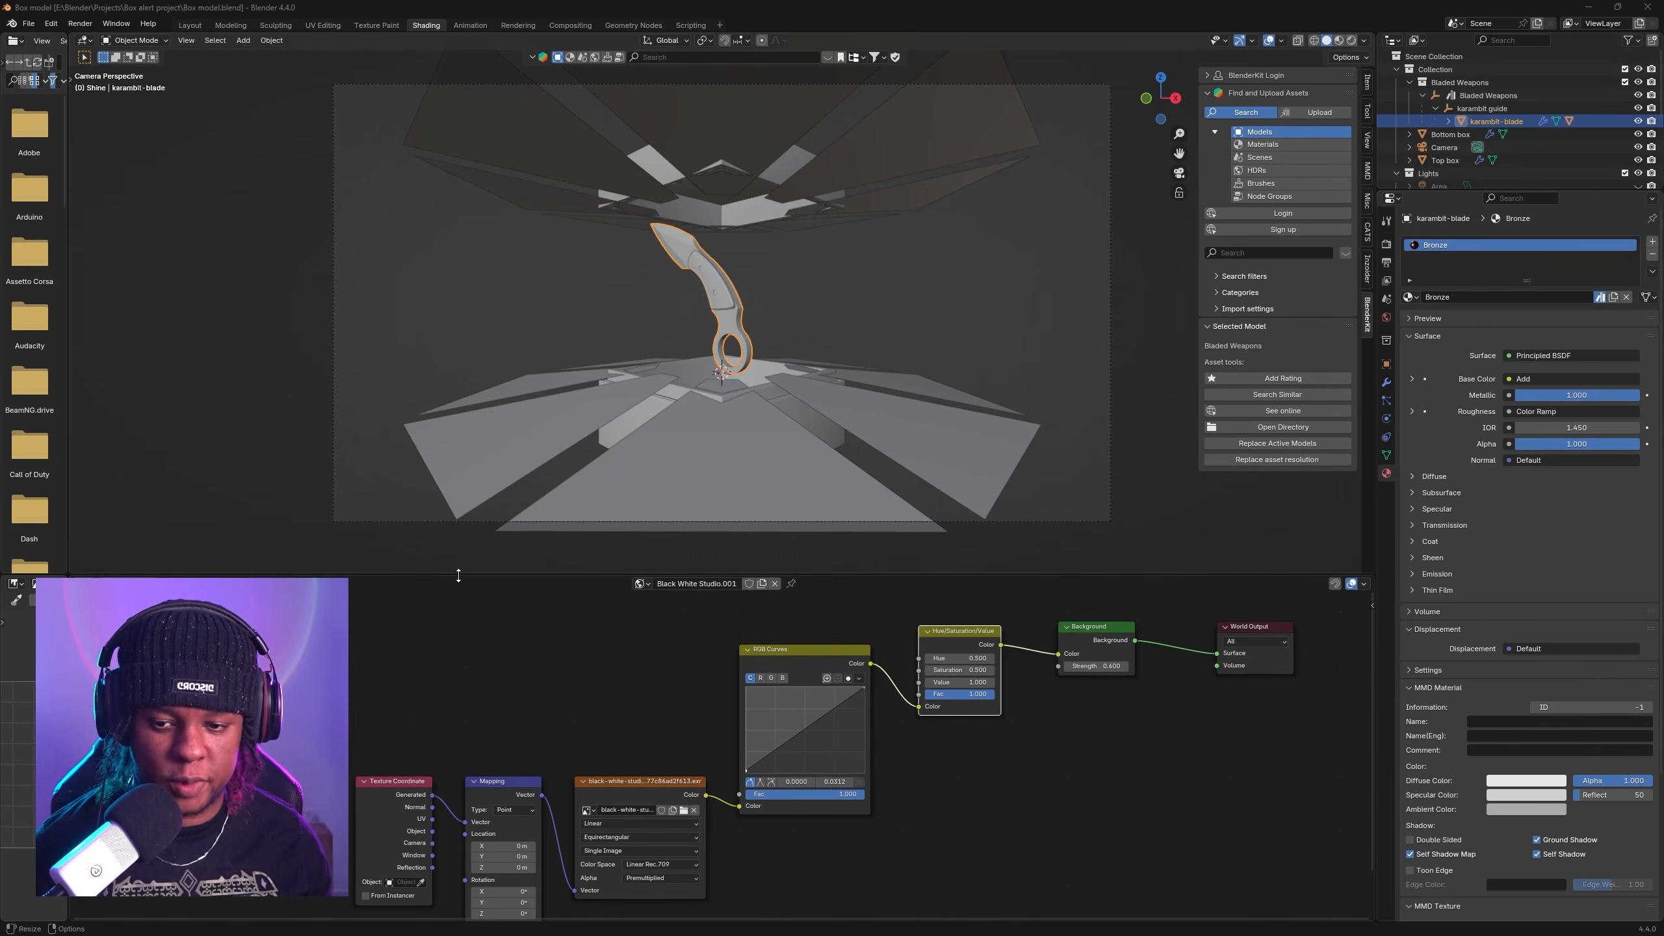
Step: Switch to Blender and inspect the box model's top box, bottom box and upper light card from below and above
drag(459, 576, 463, 657)
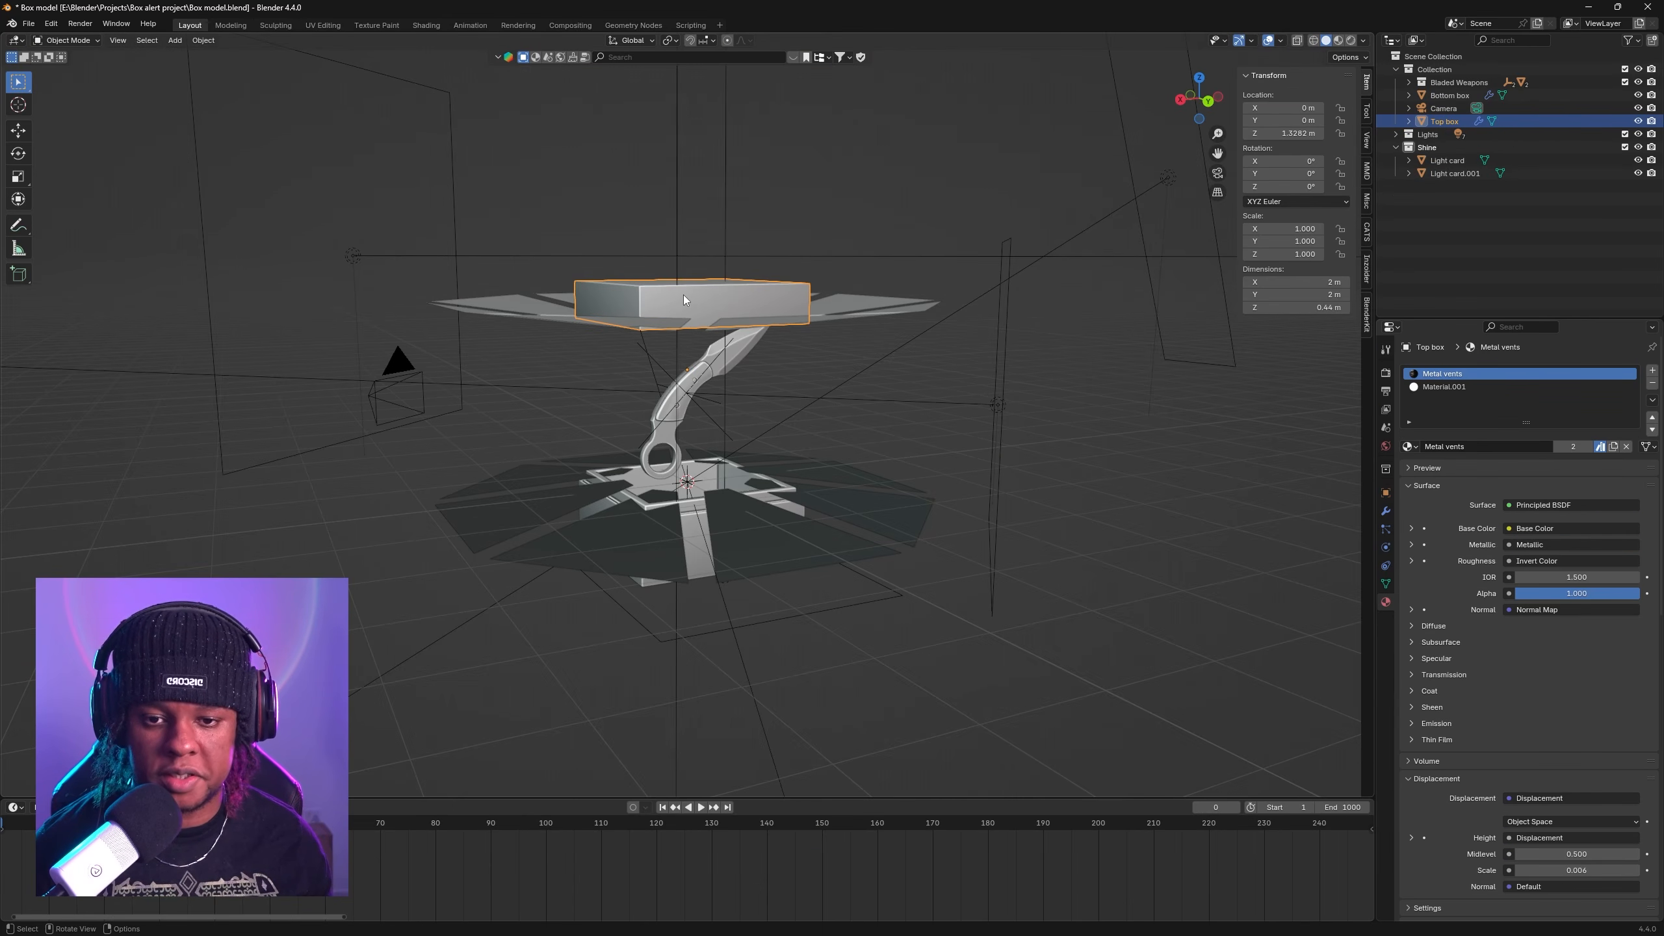
drag(684, 294, 599, 422)
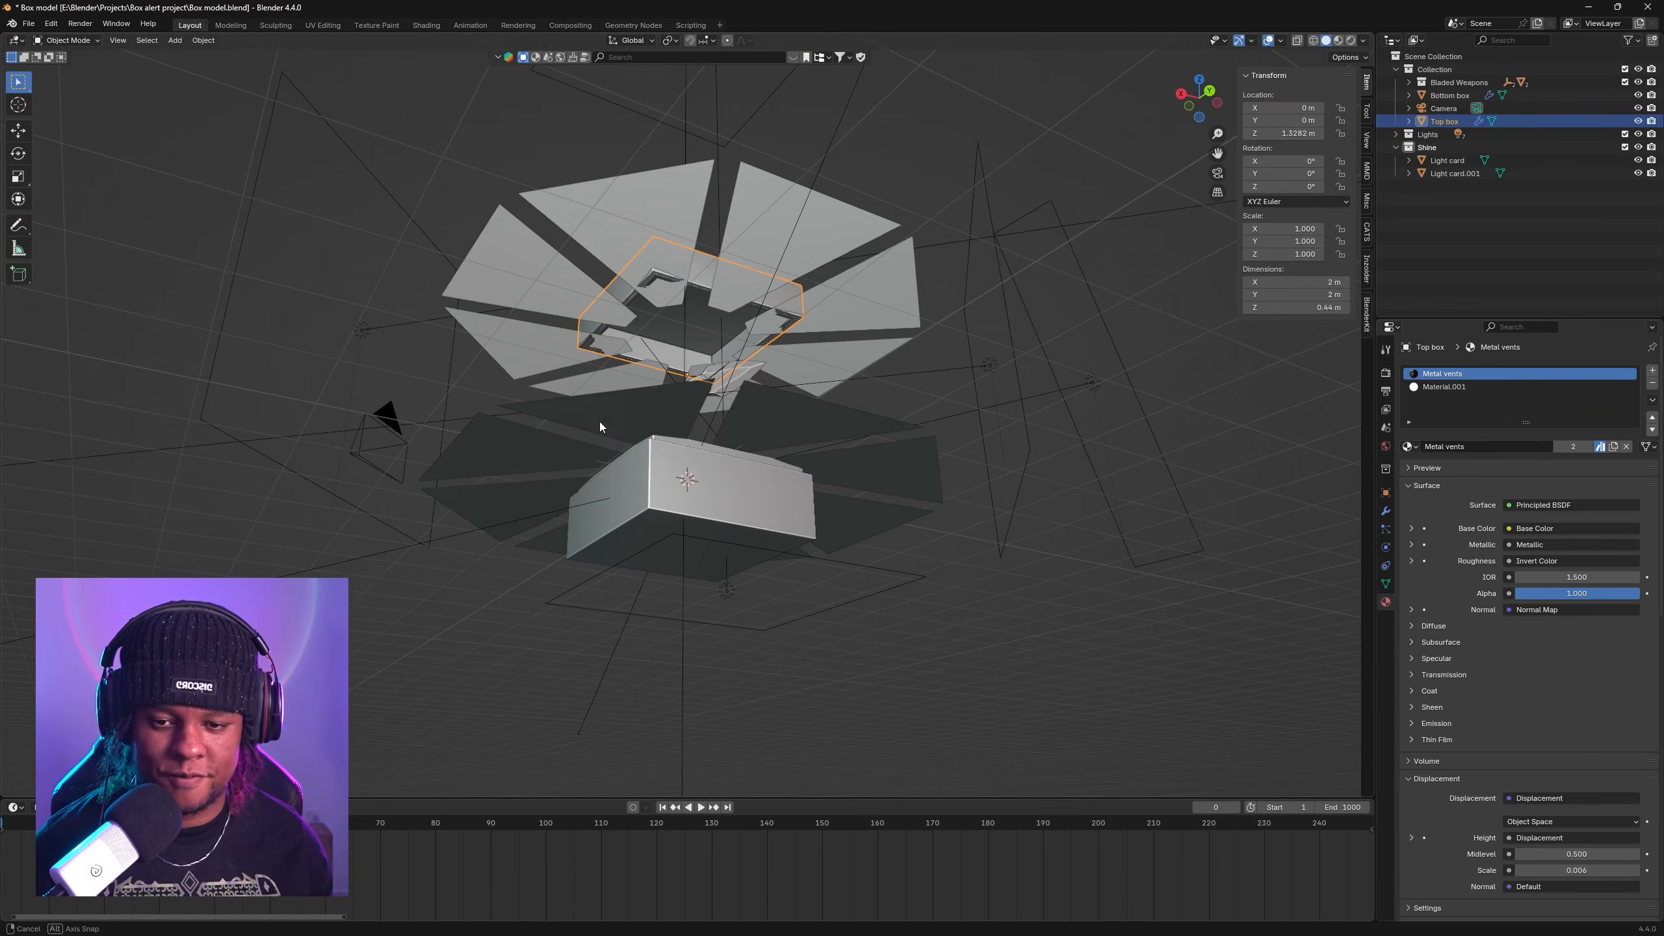
click(657, 477)
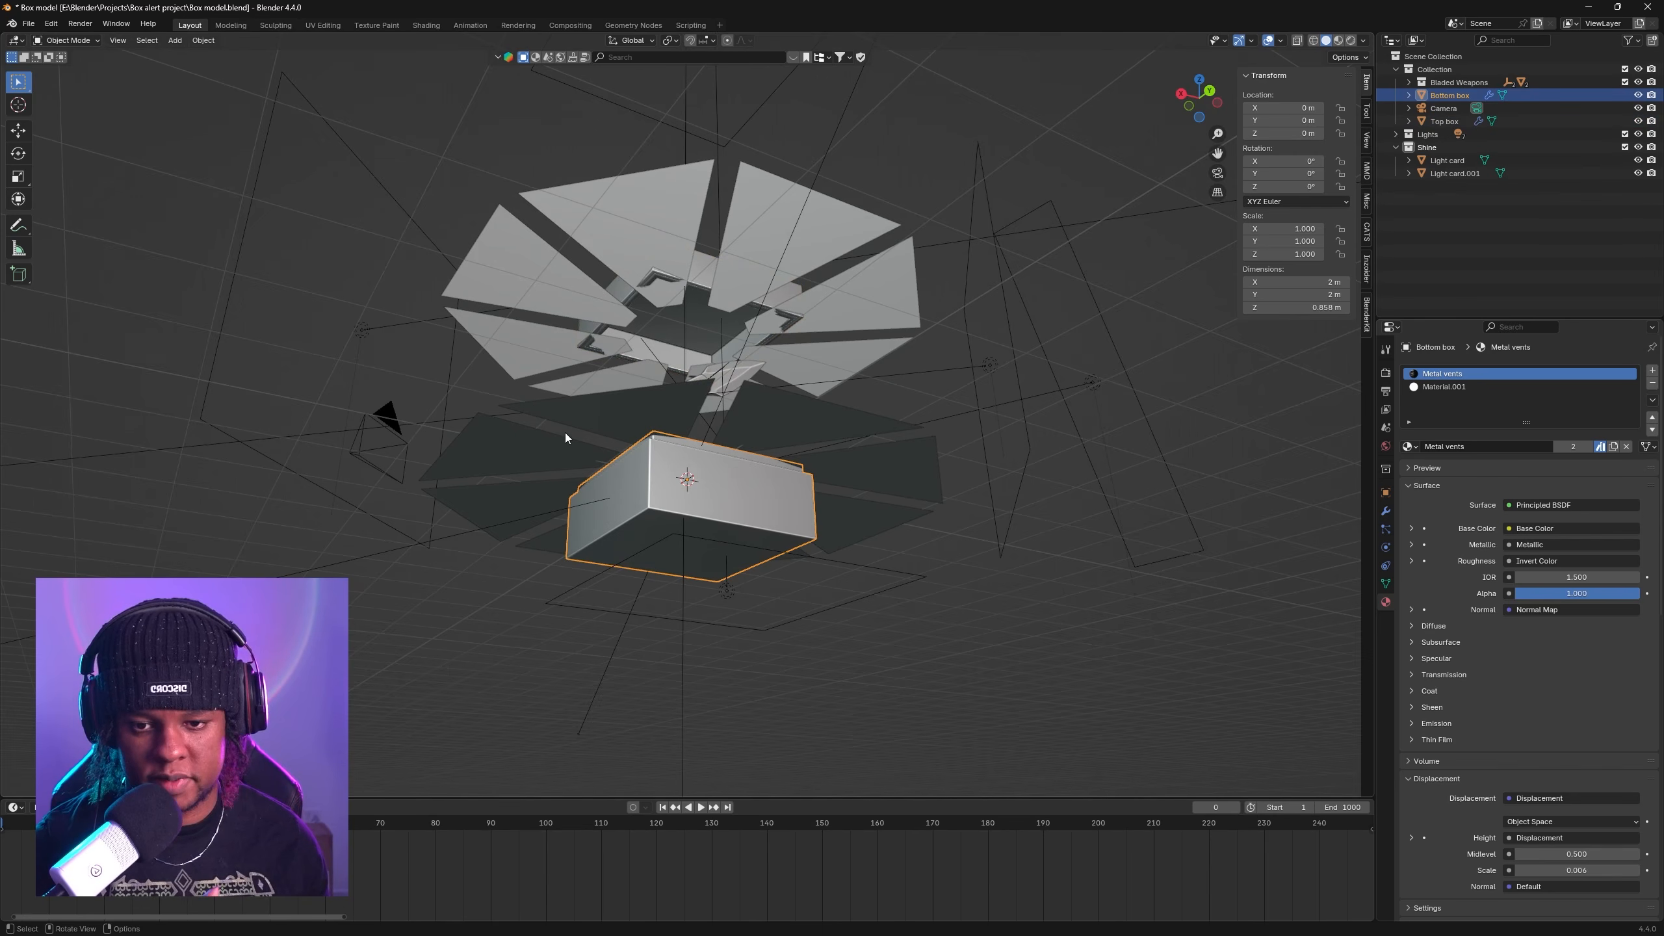
drag(605, 312, 595, 410)
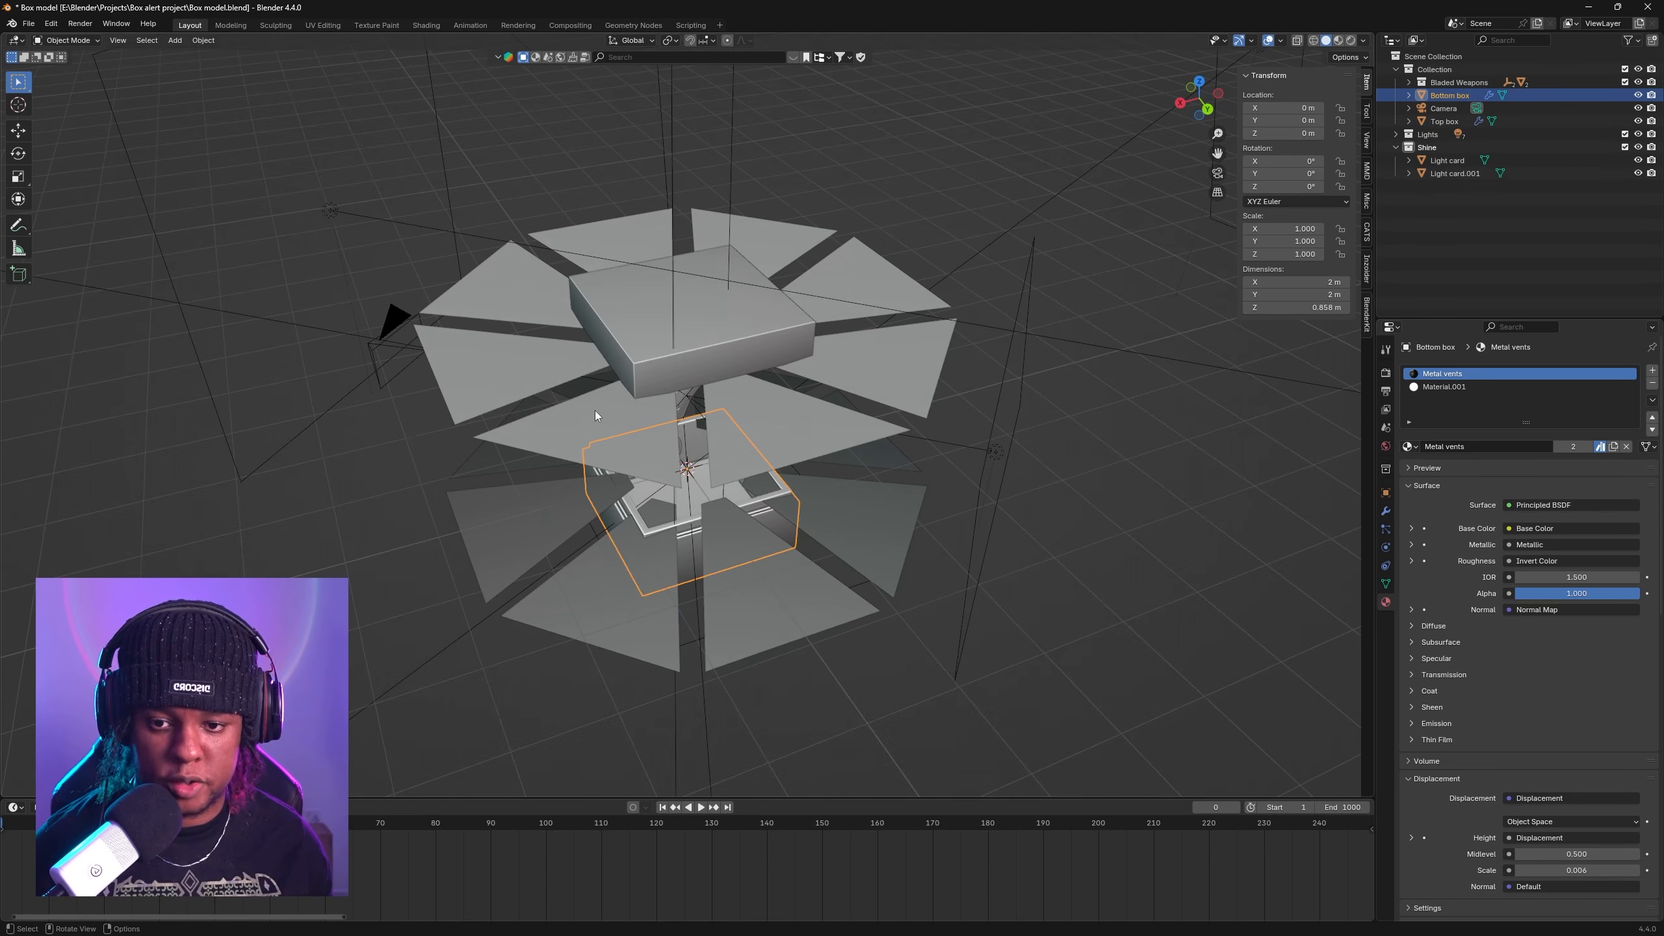
click(563, 424)
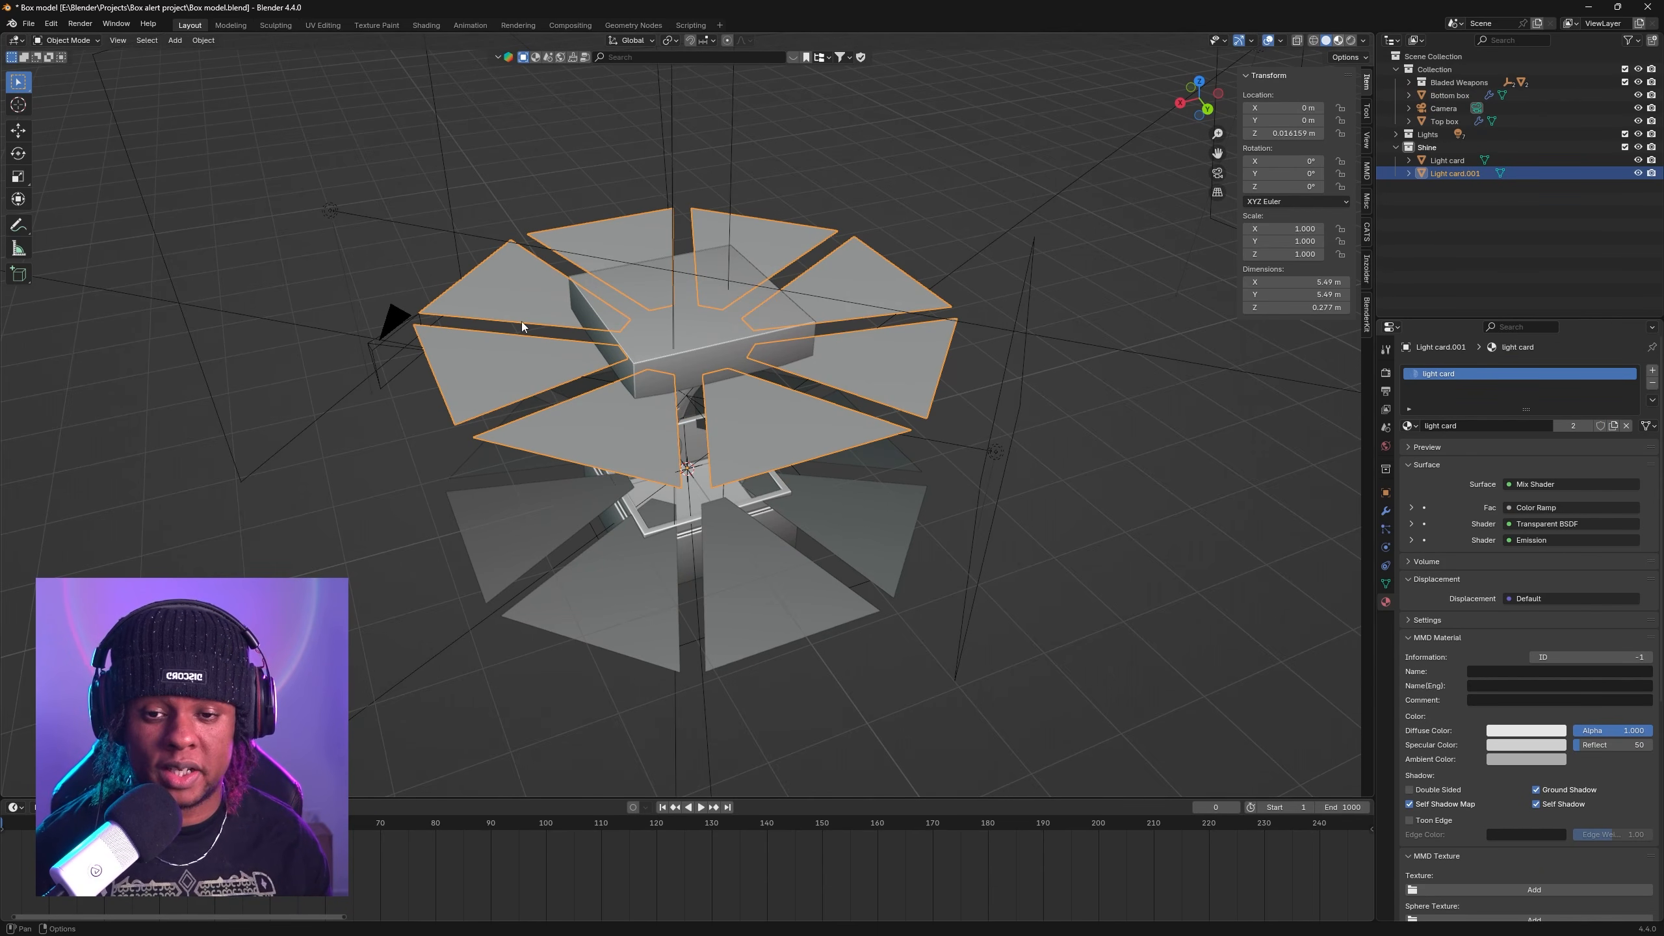
Step: Show the box model in material preview and inspect the area lights placed around it, including the key light
key(z)
key(2)
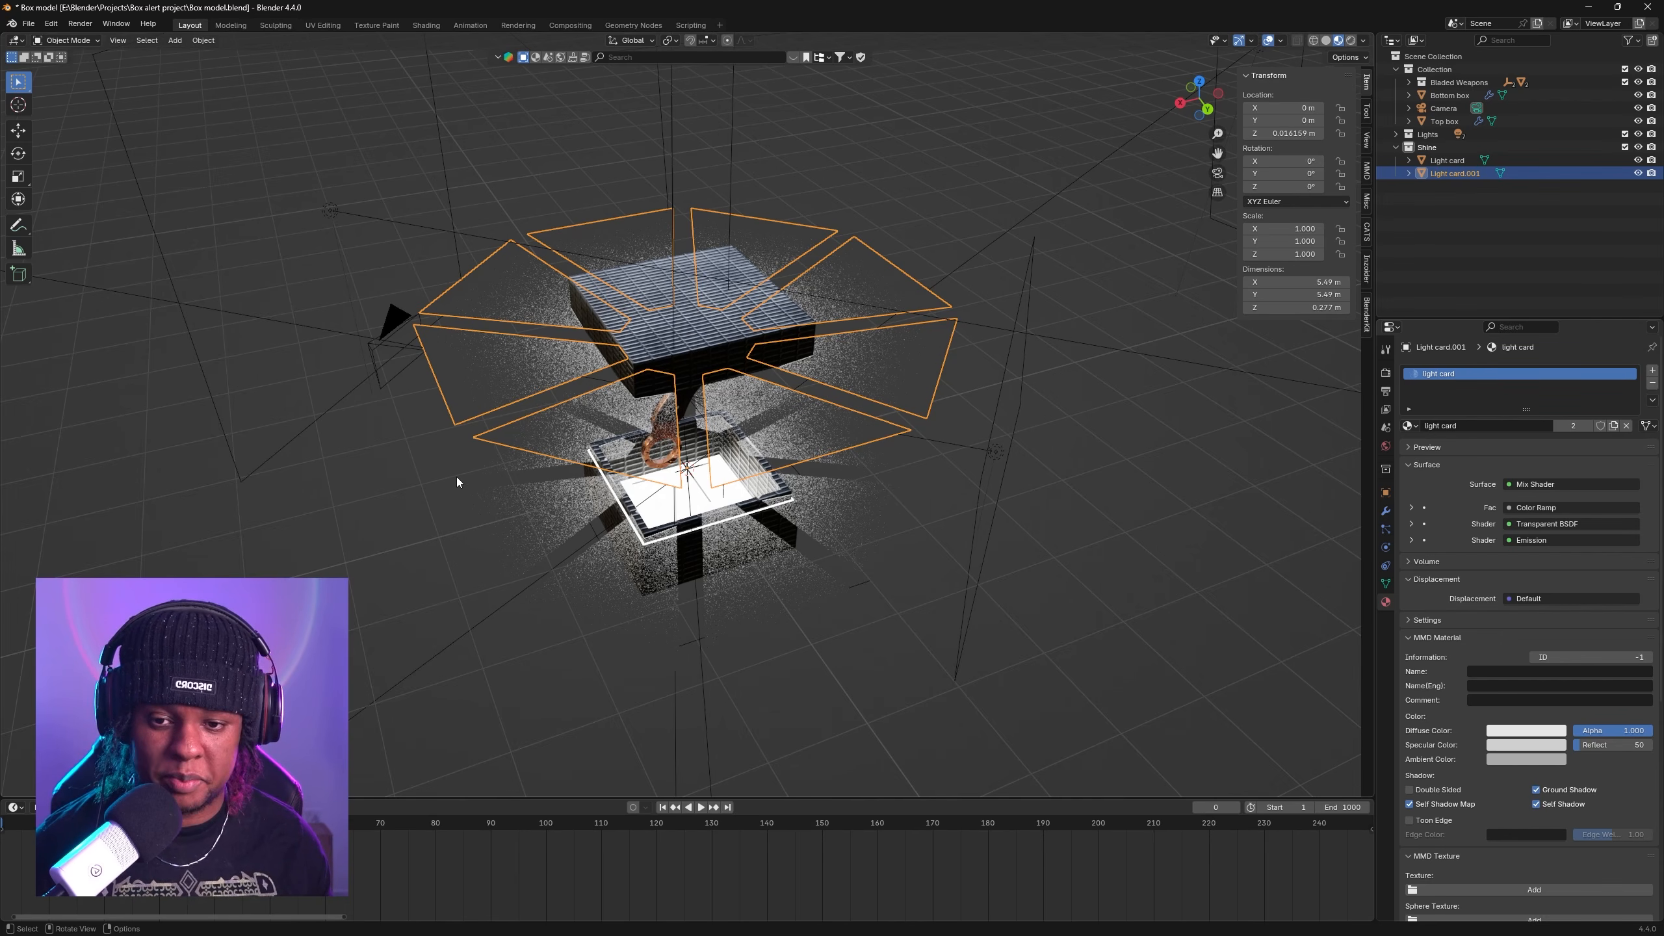
drag(456, 483, 461, 416)
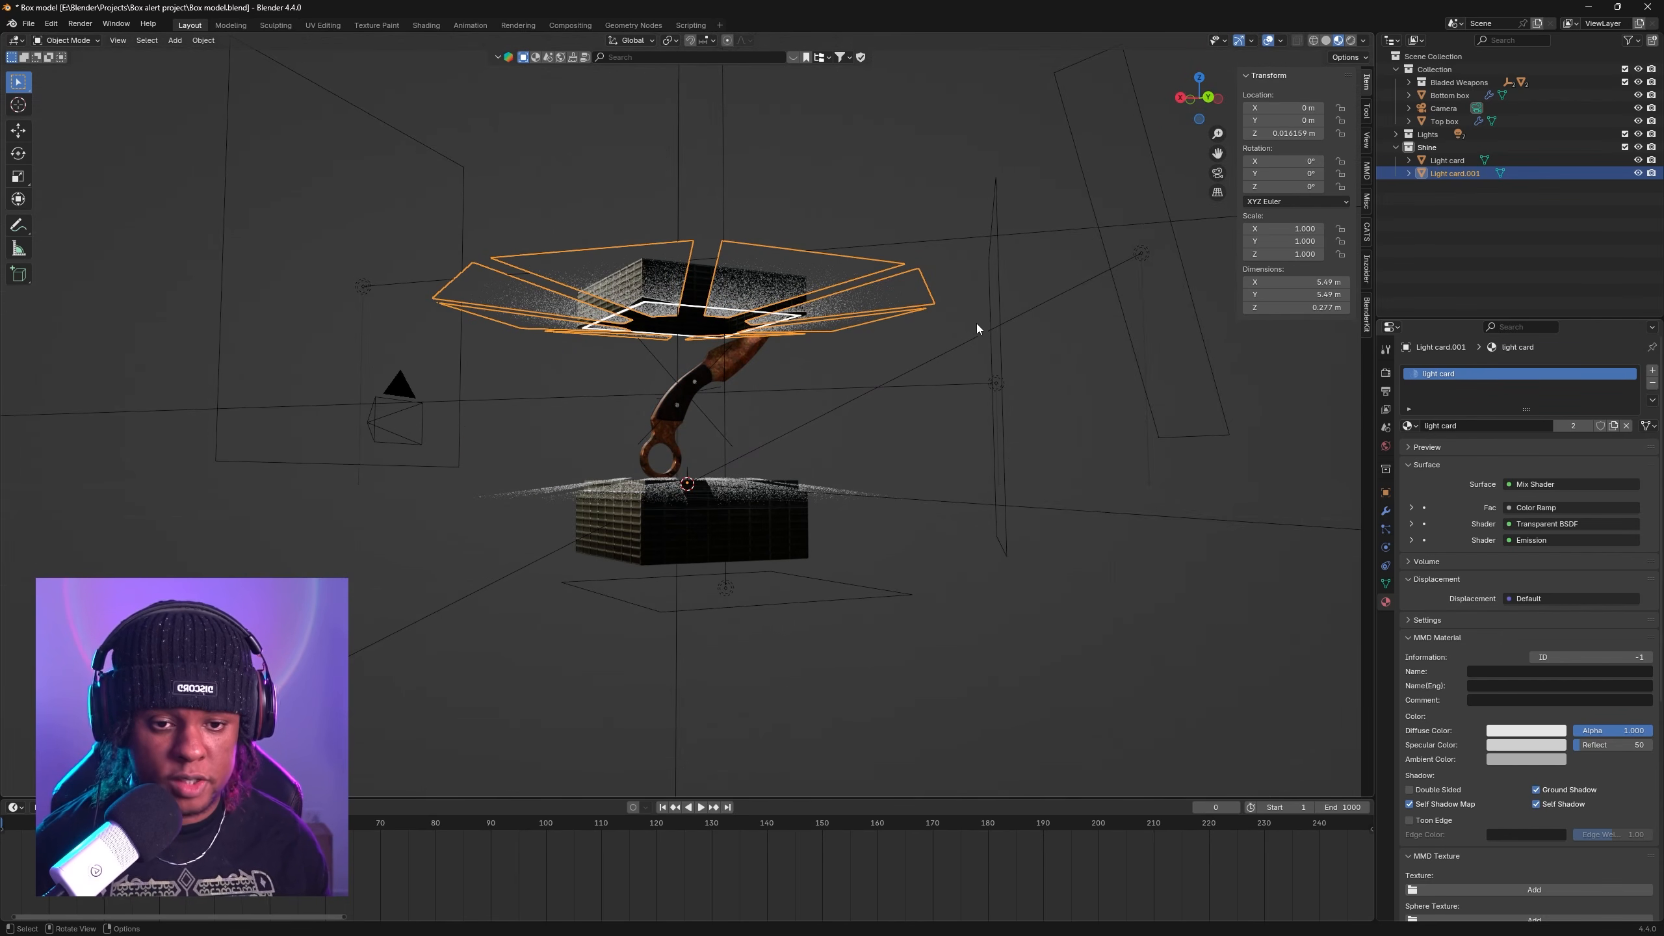
click(1001, 354)
click(1140, 252)
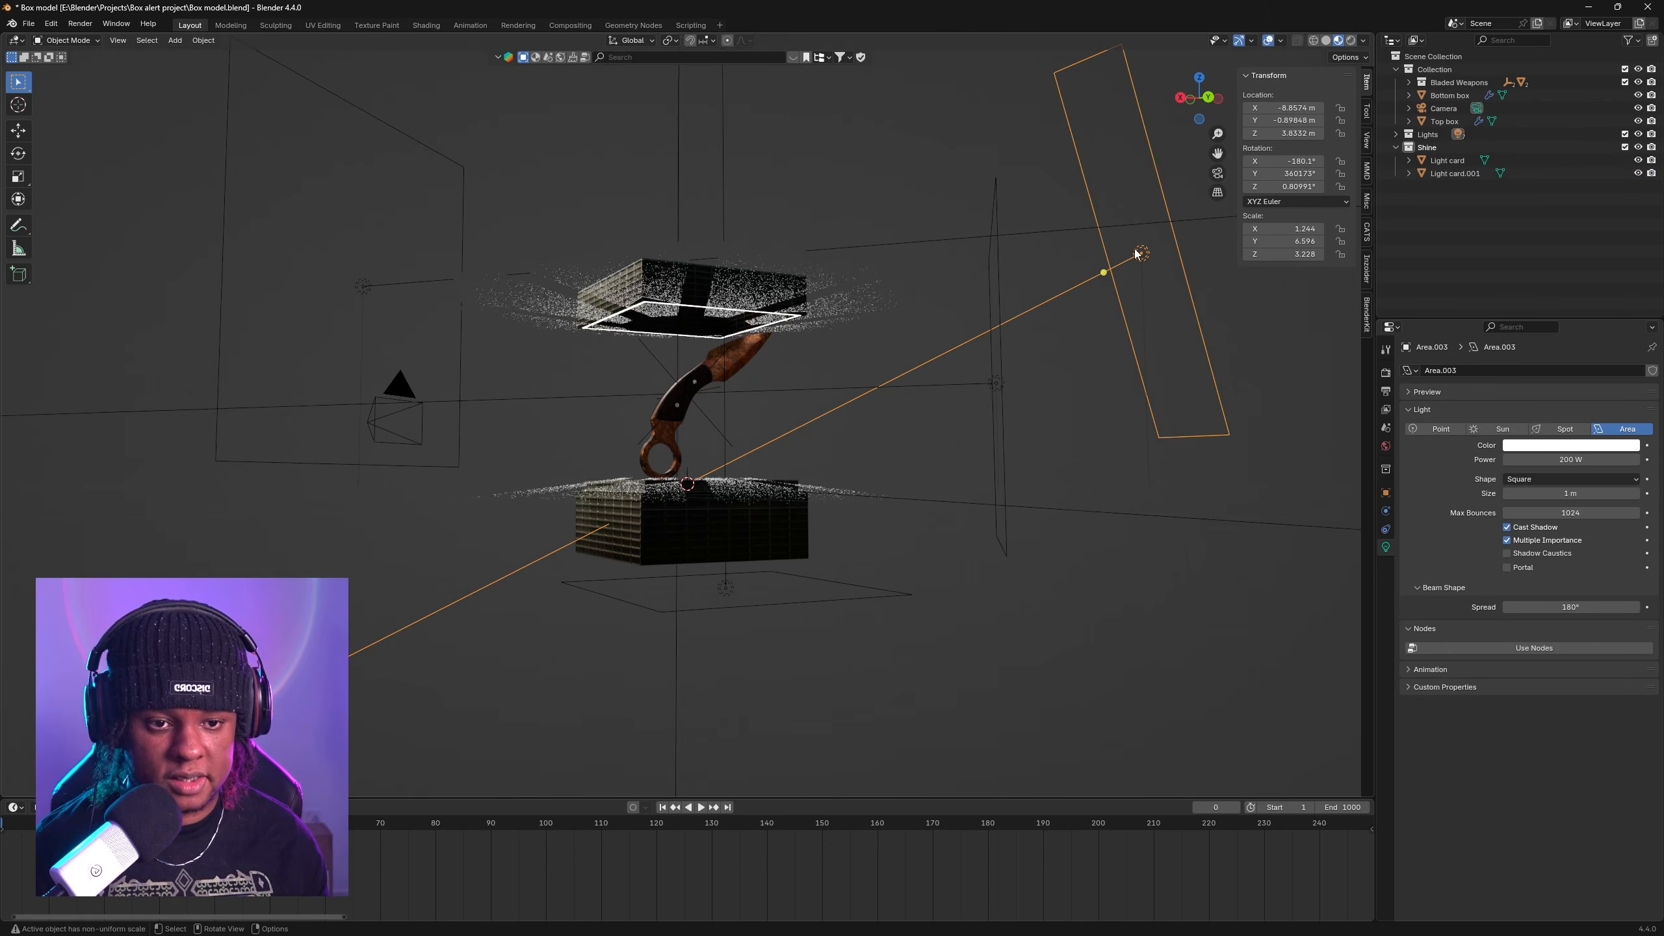
click(362, 285)
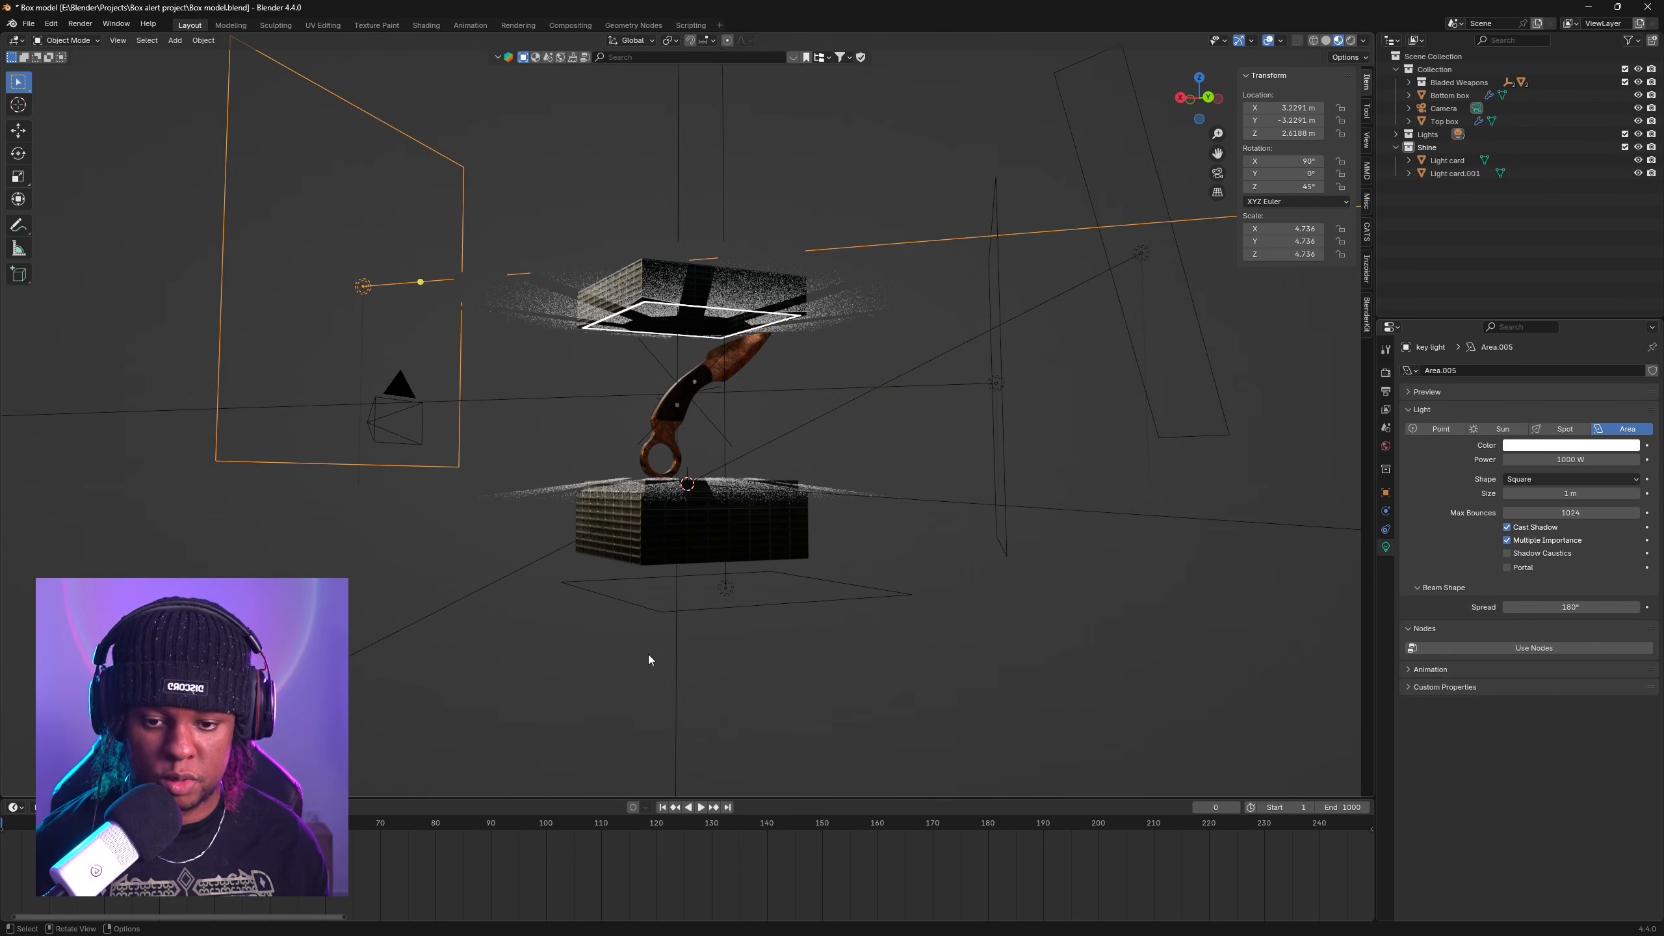
click(678, 610)
drag(723, 336, 566, 389)
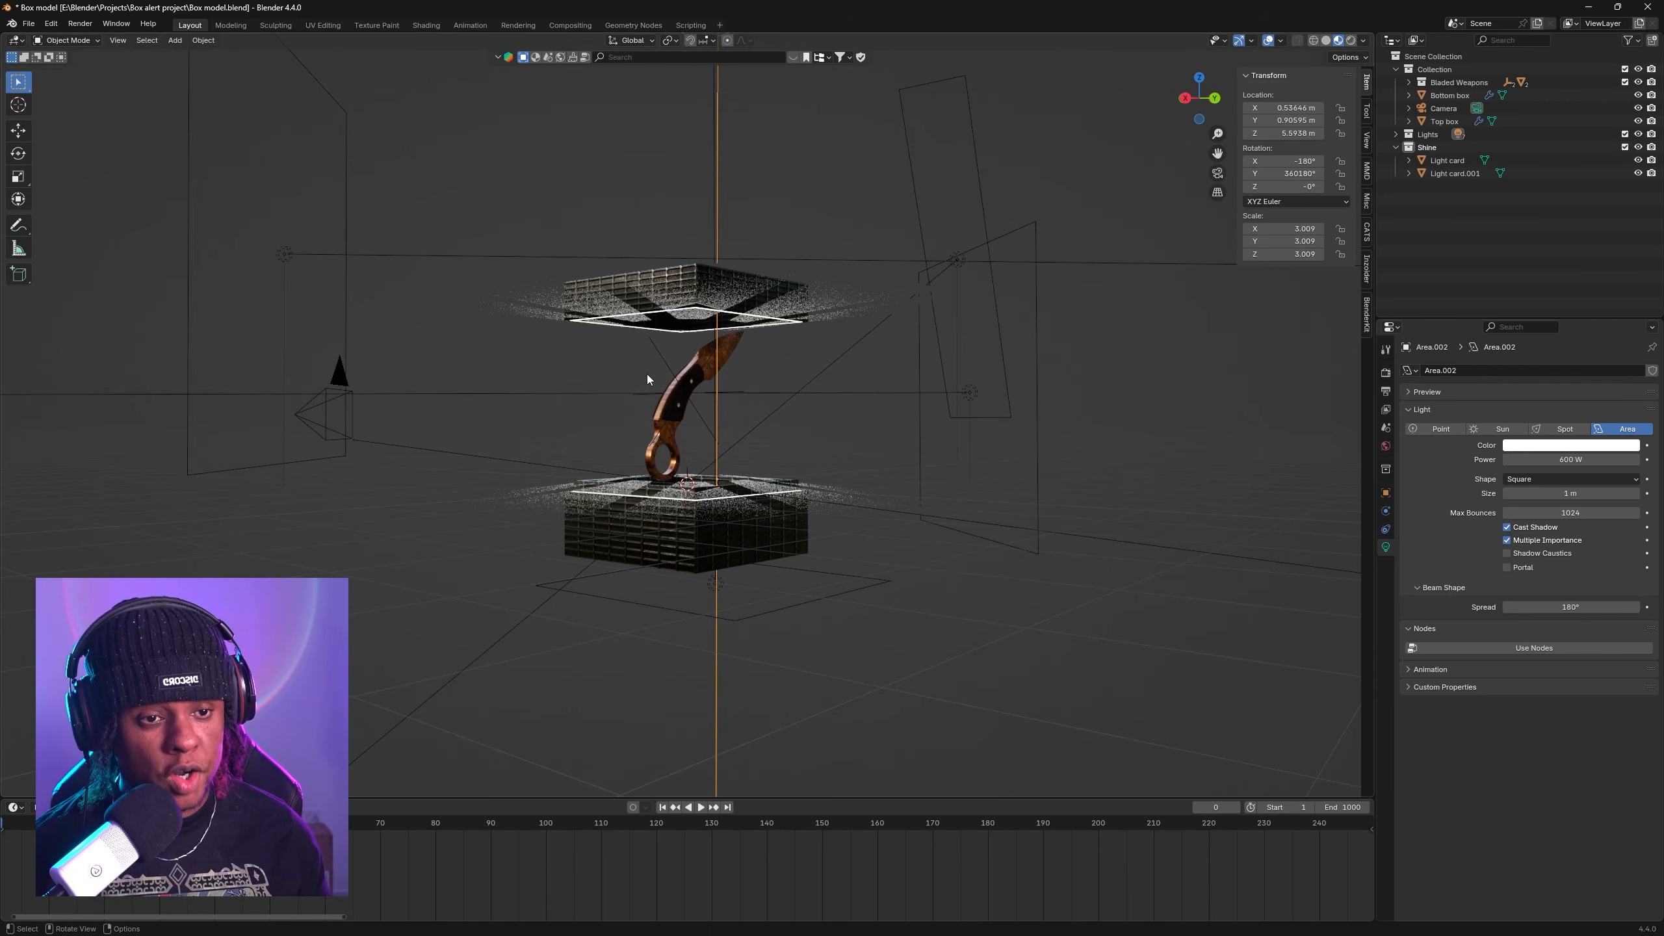
Step: Inspect the karambit handle between the two box halves, viewing the knife from its side
scroll(641, 379, up, 2)
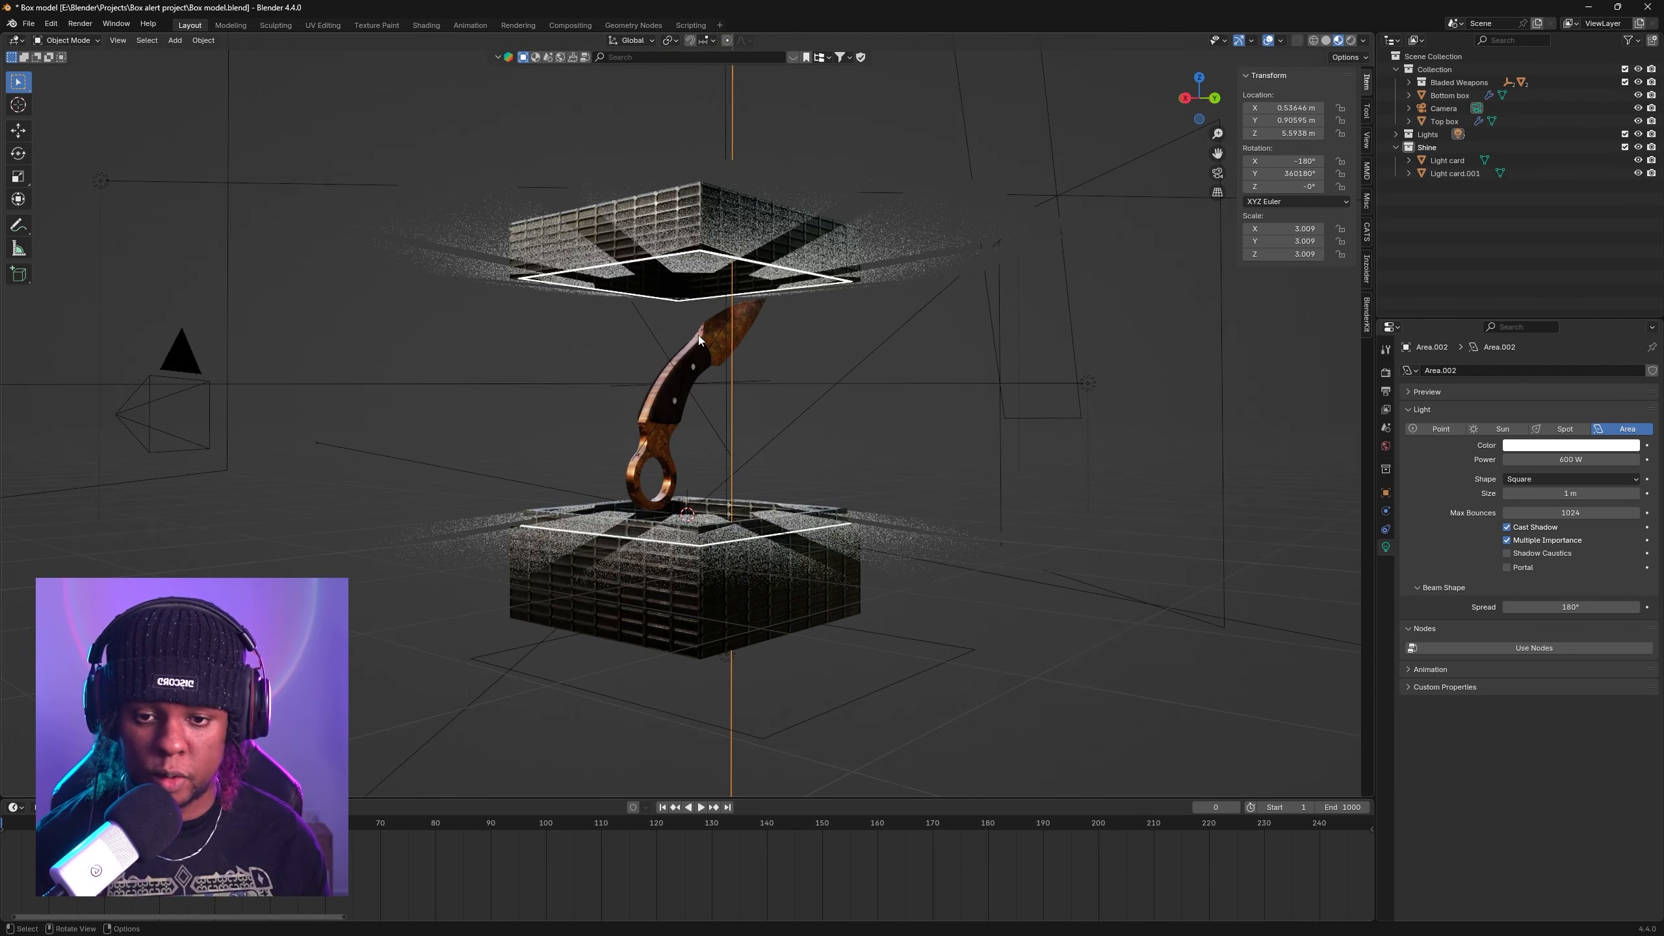
click(707, 340)
click(668, 382)
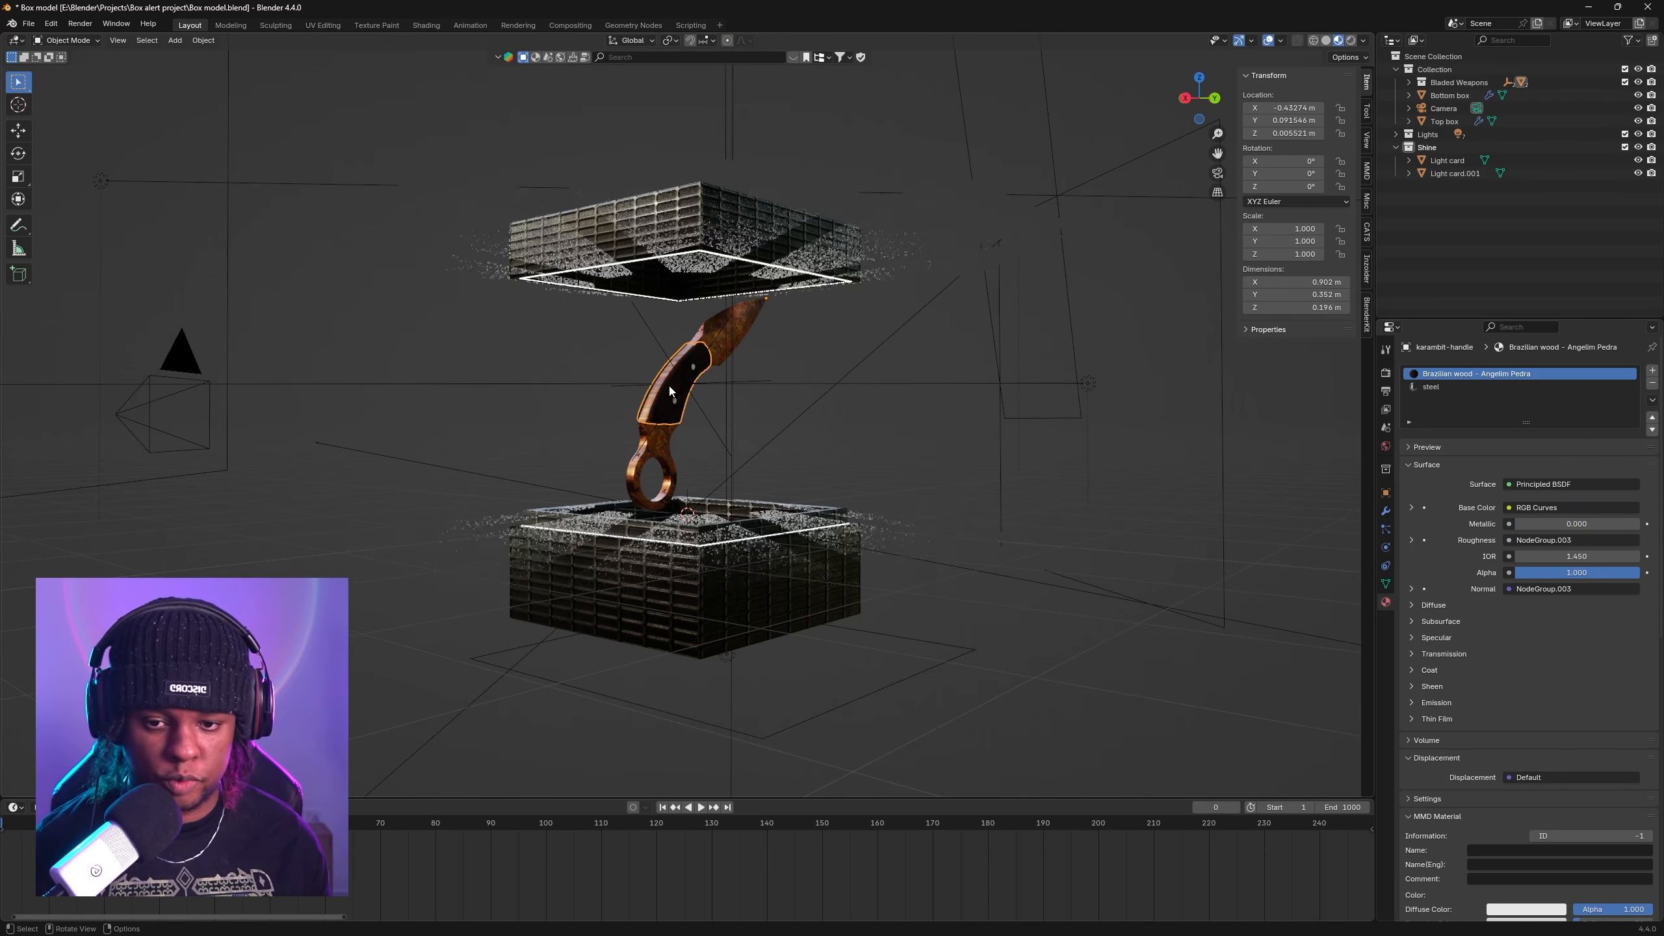
drag(658, 398, 693, 354)
Step: Browse the materials that can be assigned to the karambit blade, without changing its Bronze material
click(770, 322)
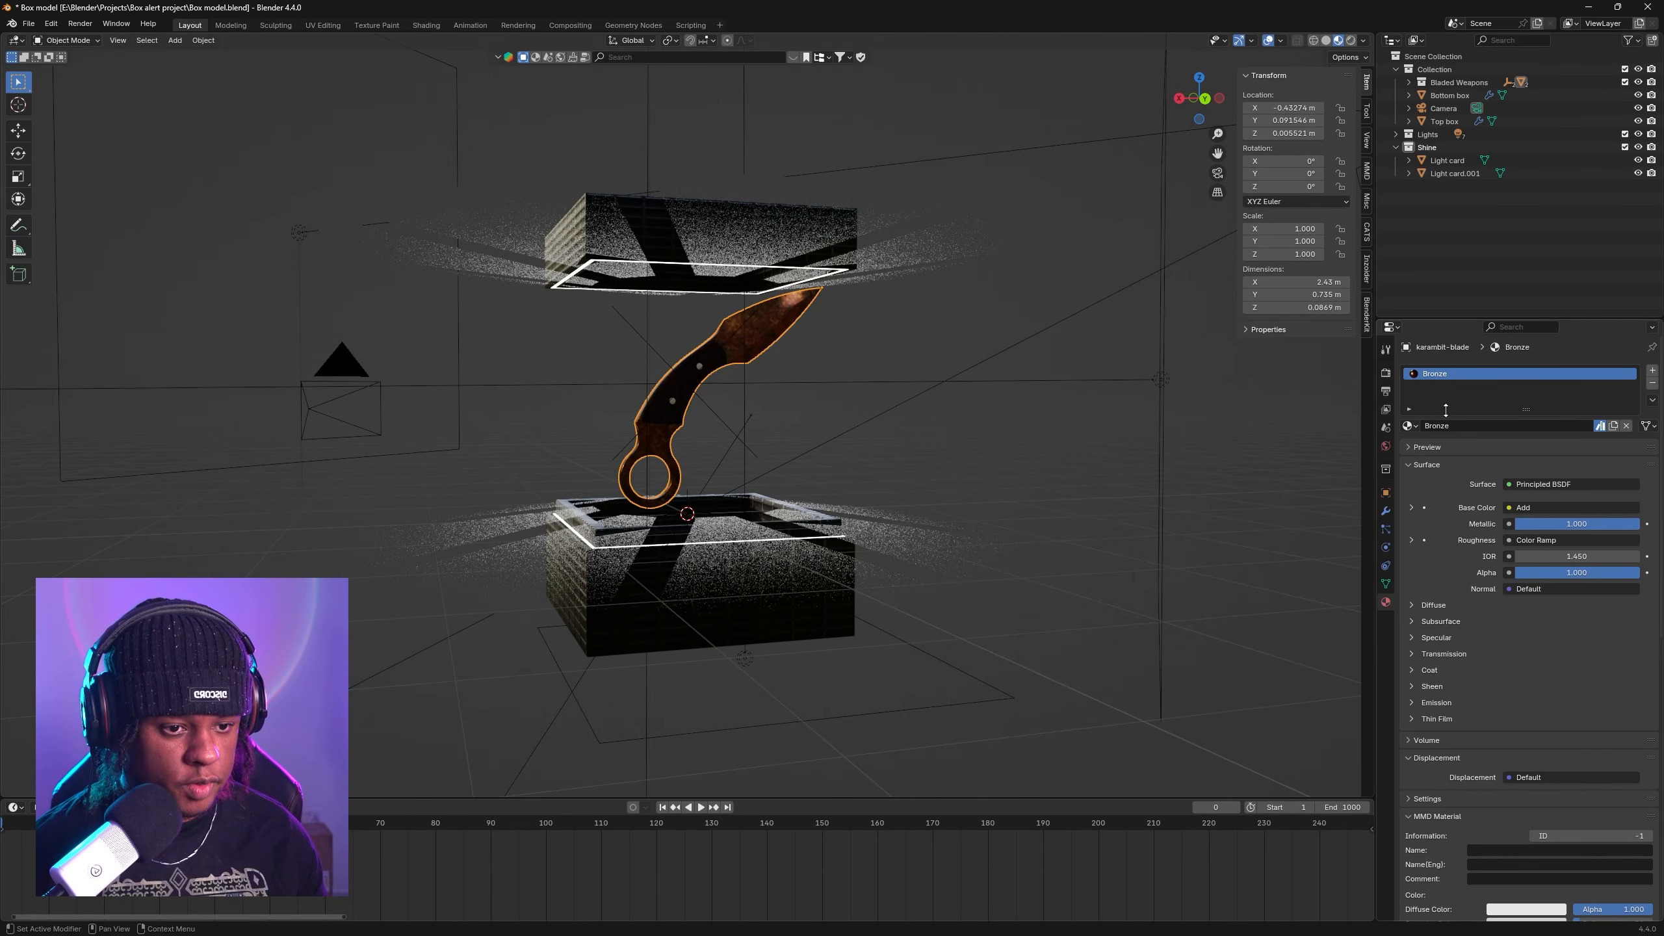
click(1410, 426)
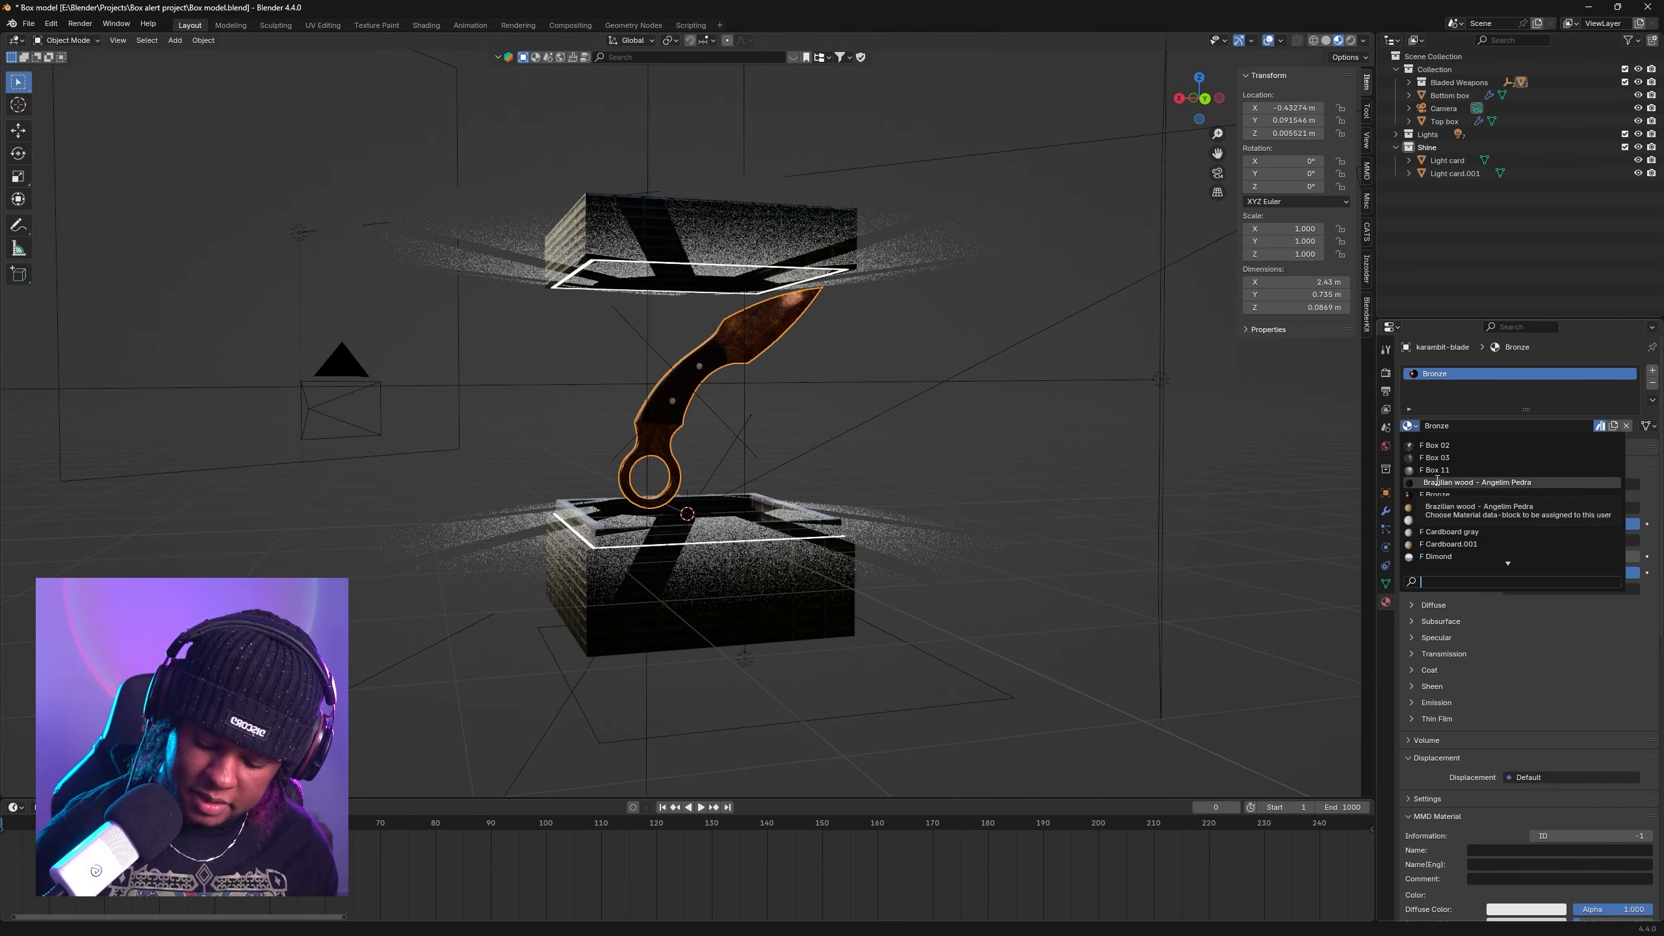
scroll(1468, 458, down, 12)
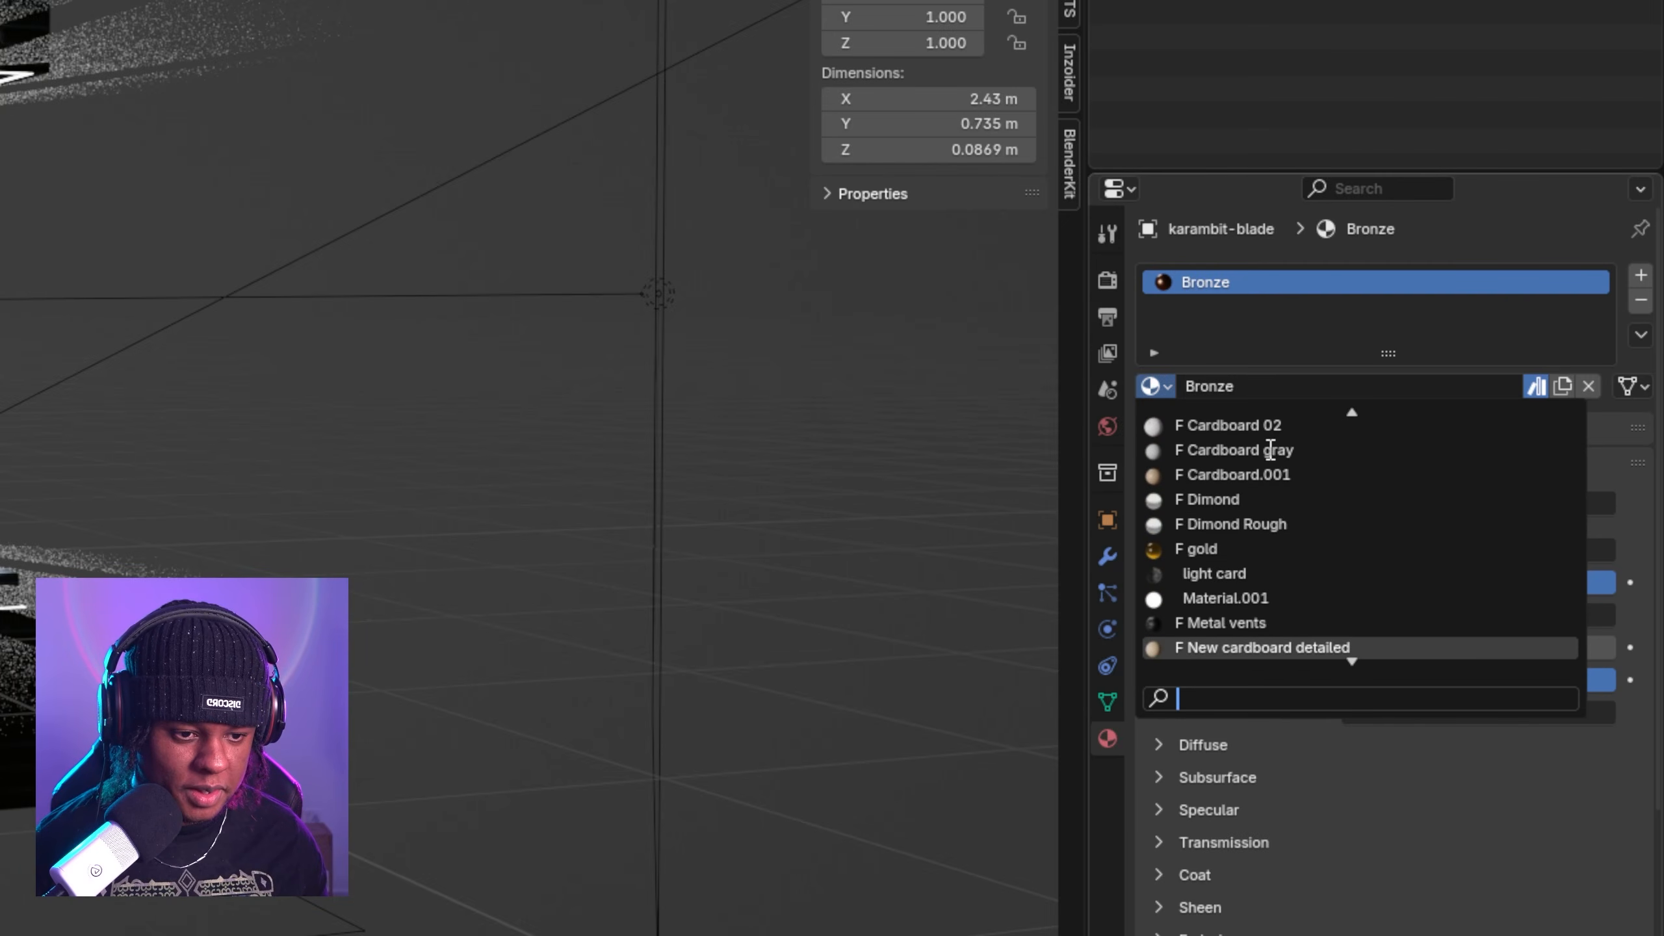
scroll(1271, 450, down, 5)
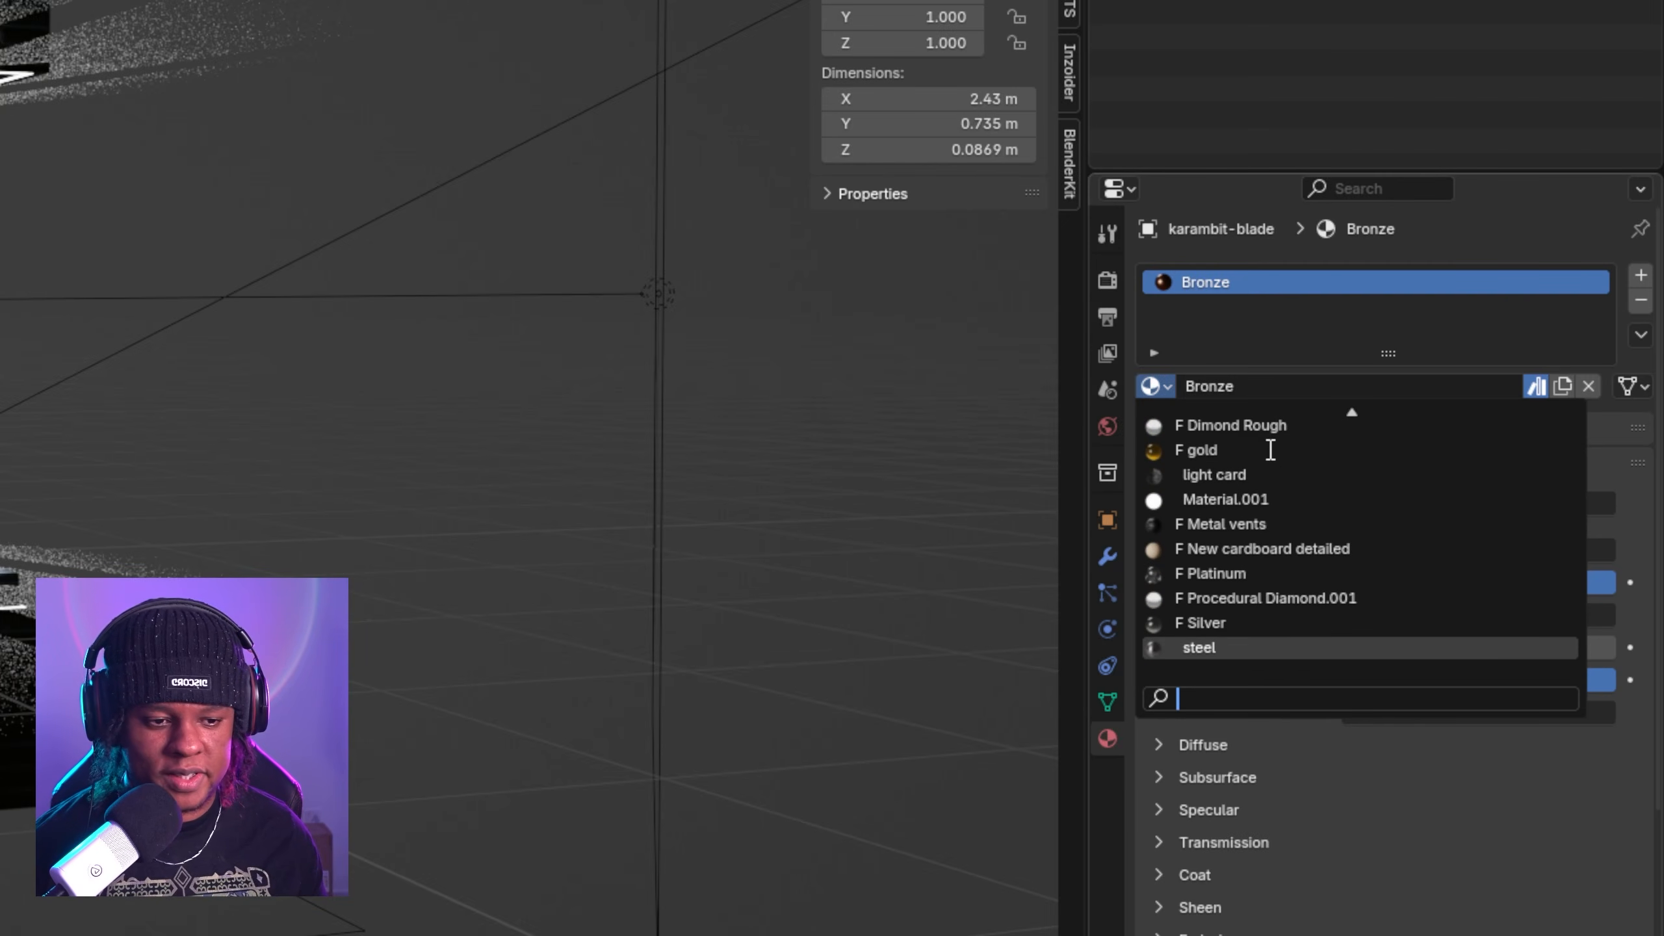
scroll(1270, 450, up, 13)
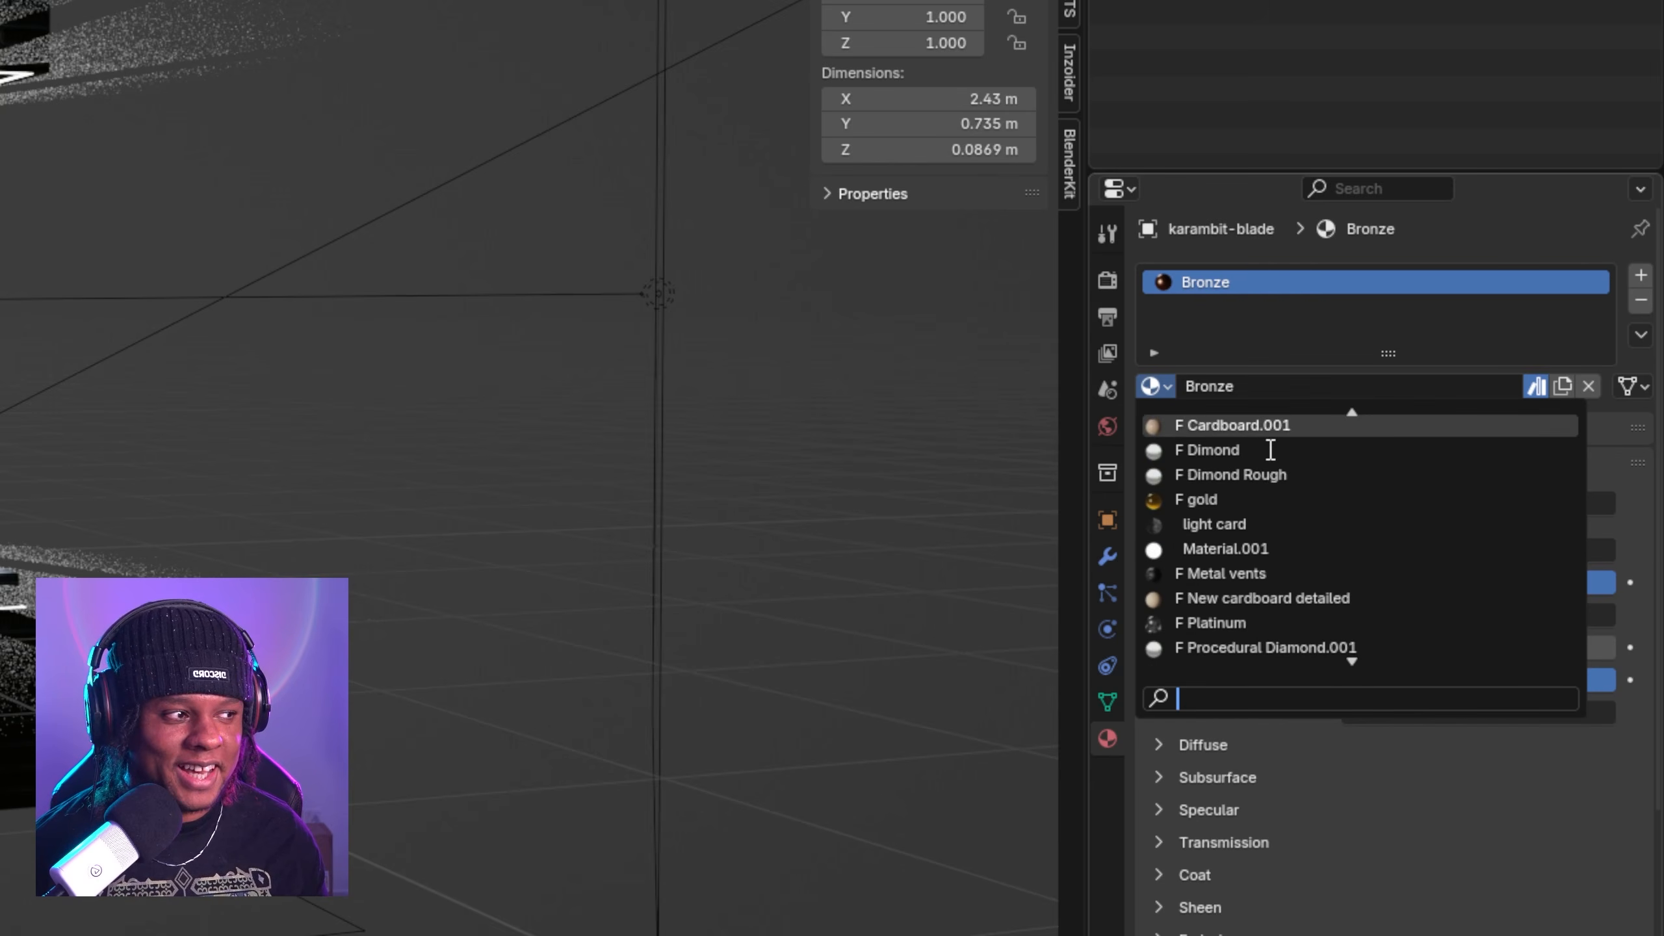
scroll(1270, 450, up, 6)
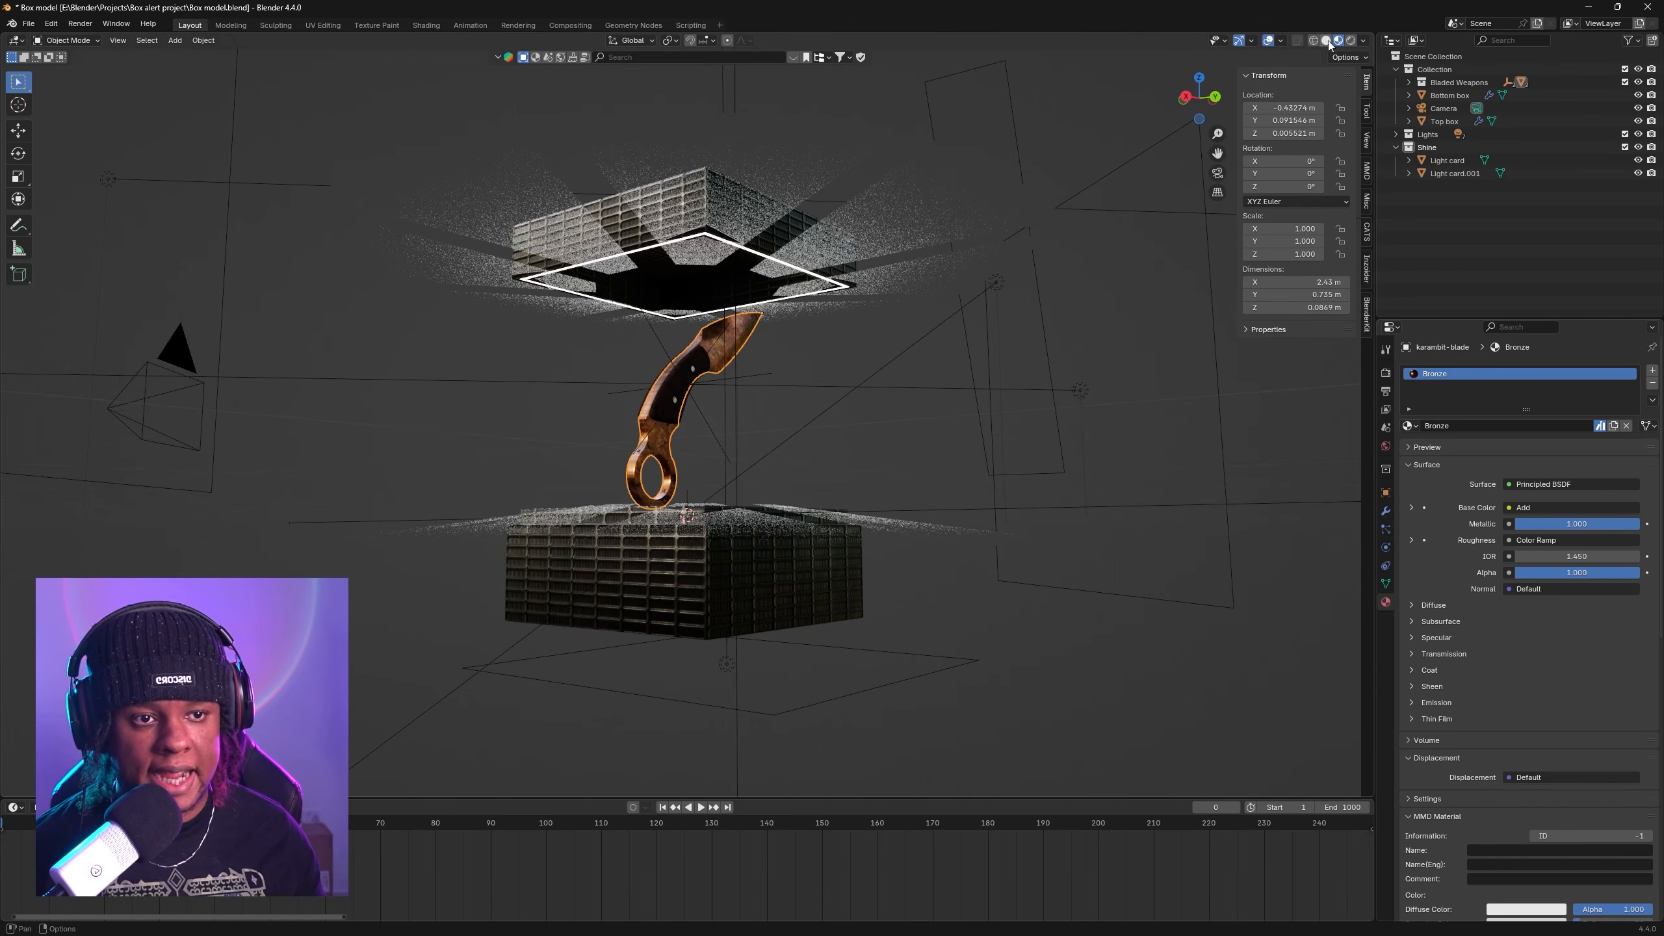
Step: View the scene in rendered shading through the camera, and examine the same setup in wireframe
click(1350, 42)
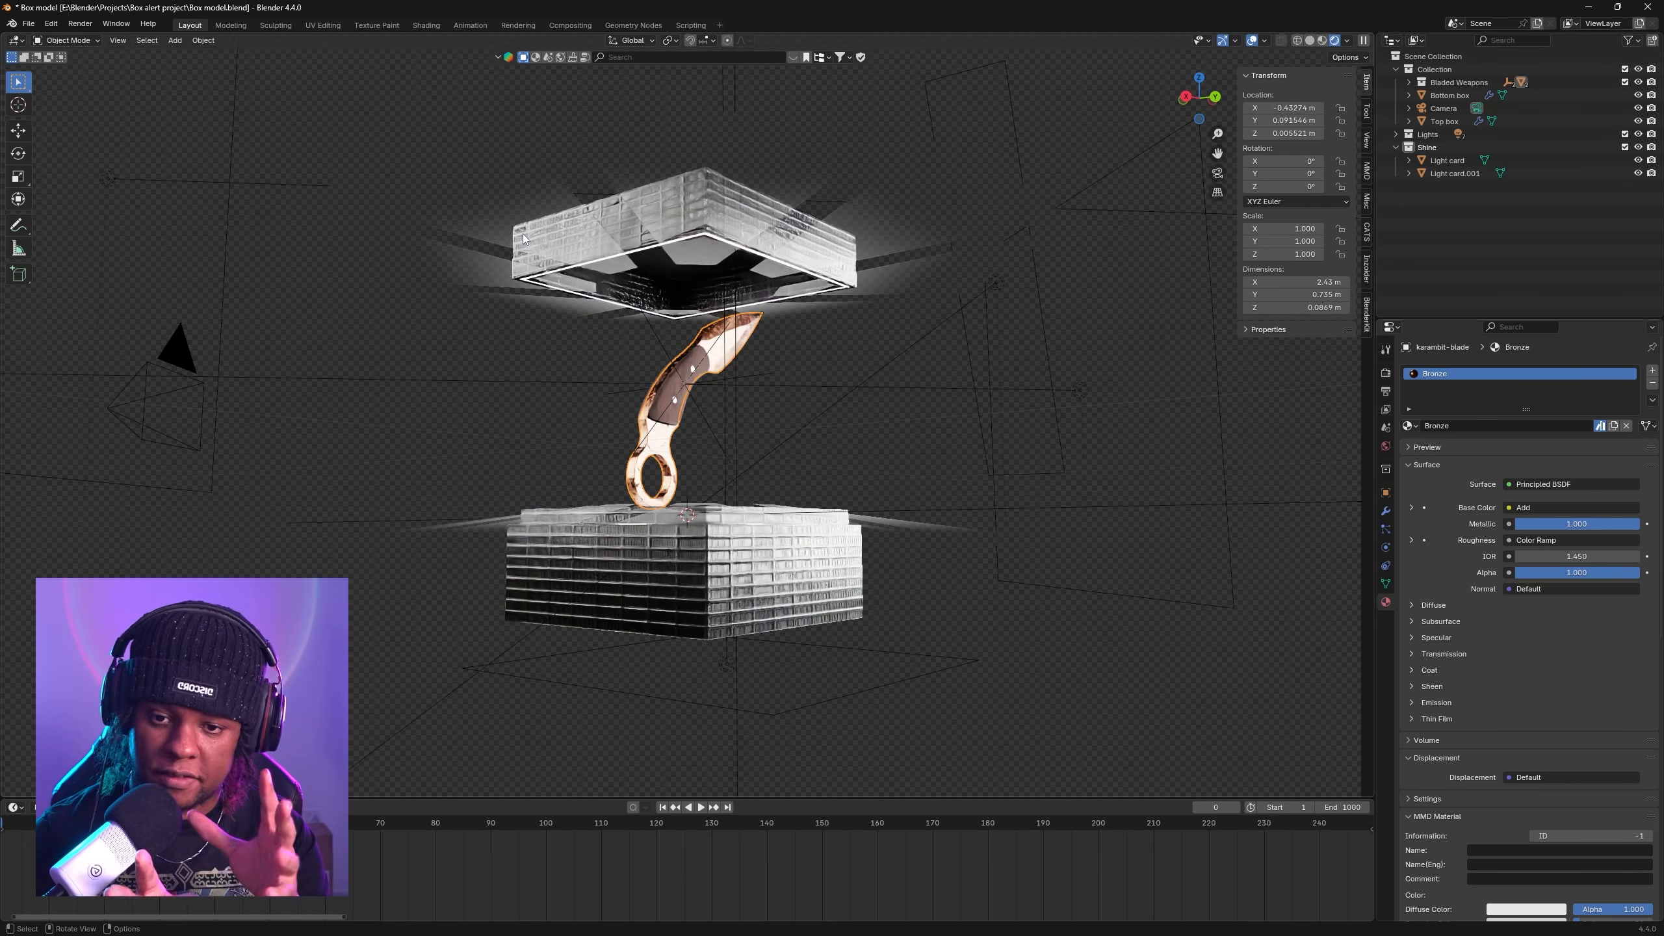
key(KP_0)
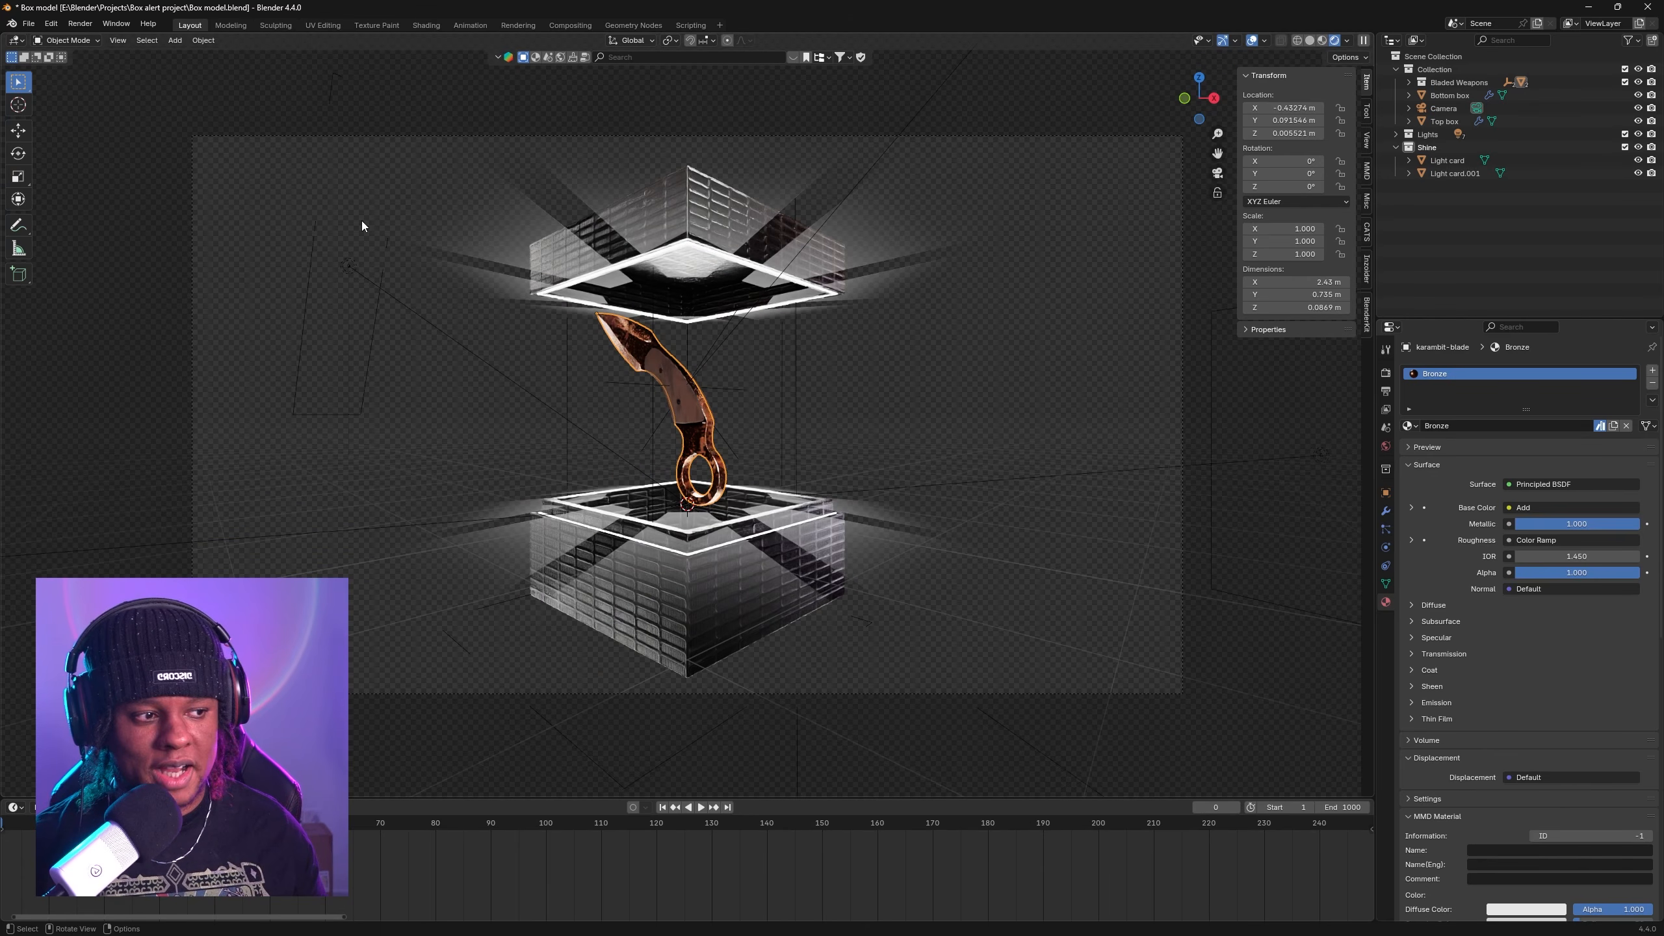
click(1310, 41)
key(shift+z)
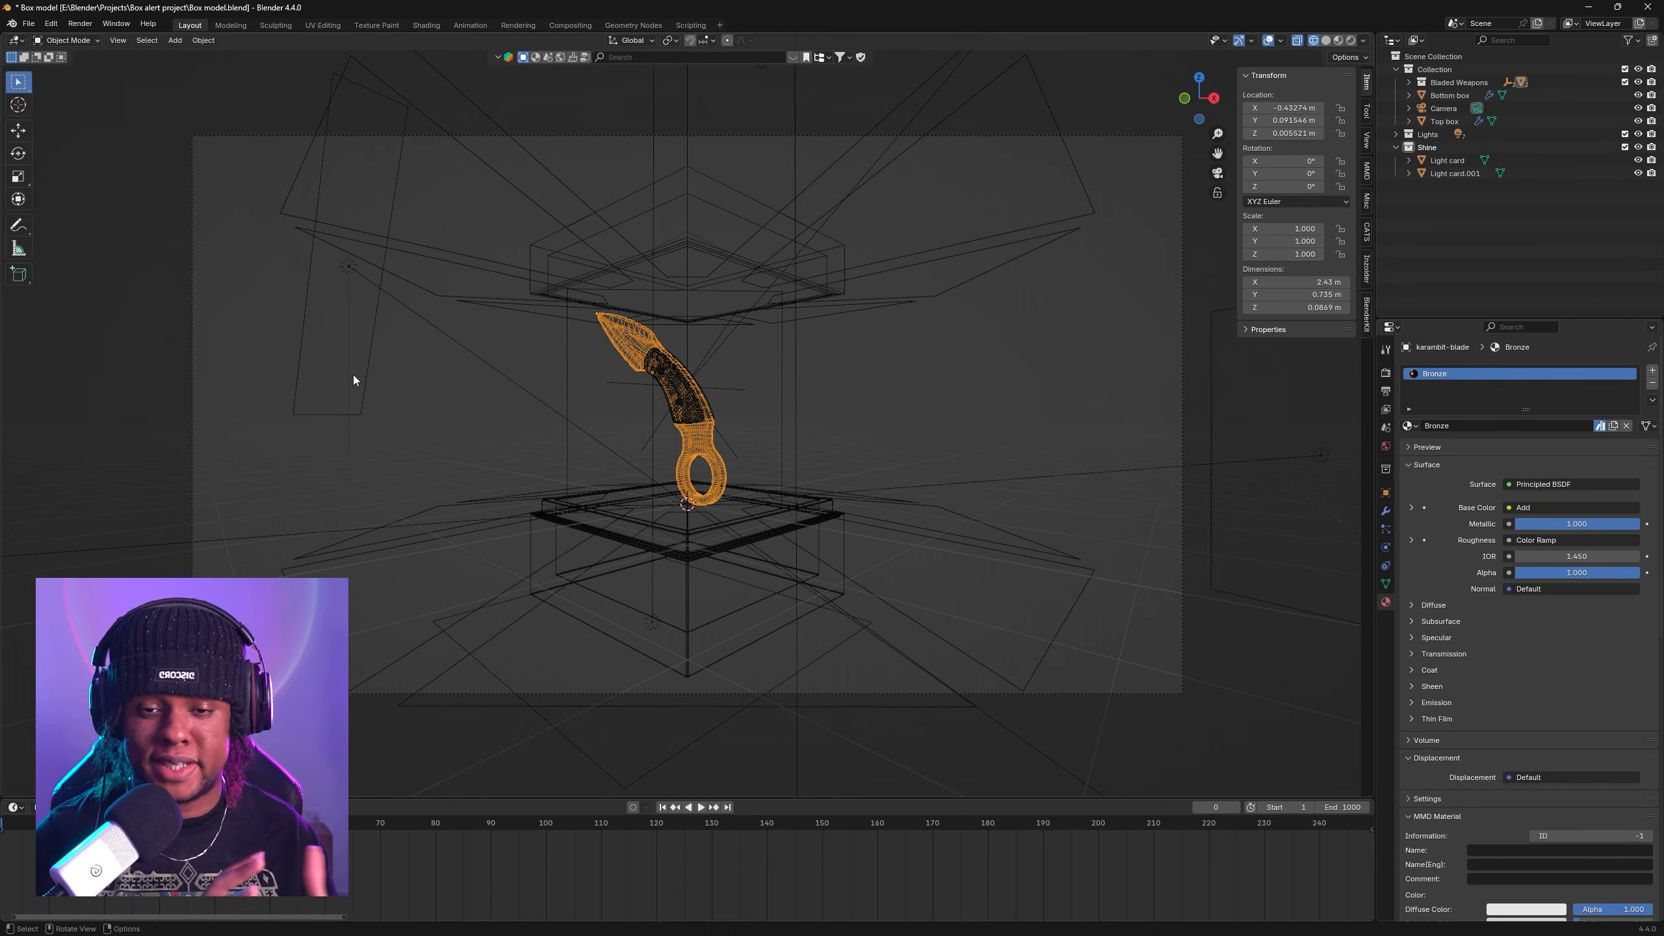
click(387, 368)
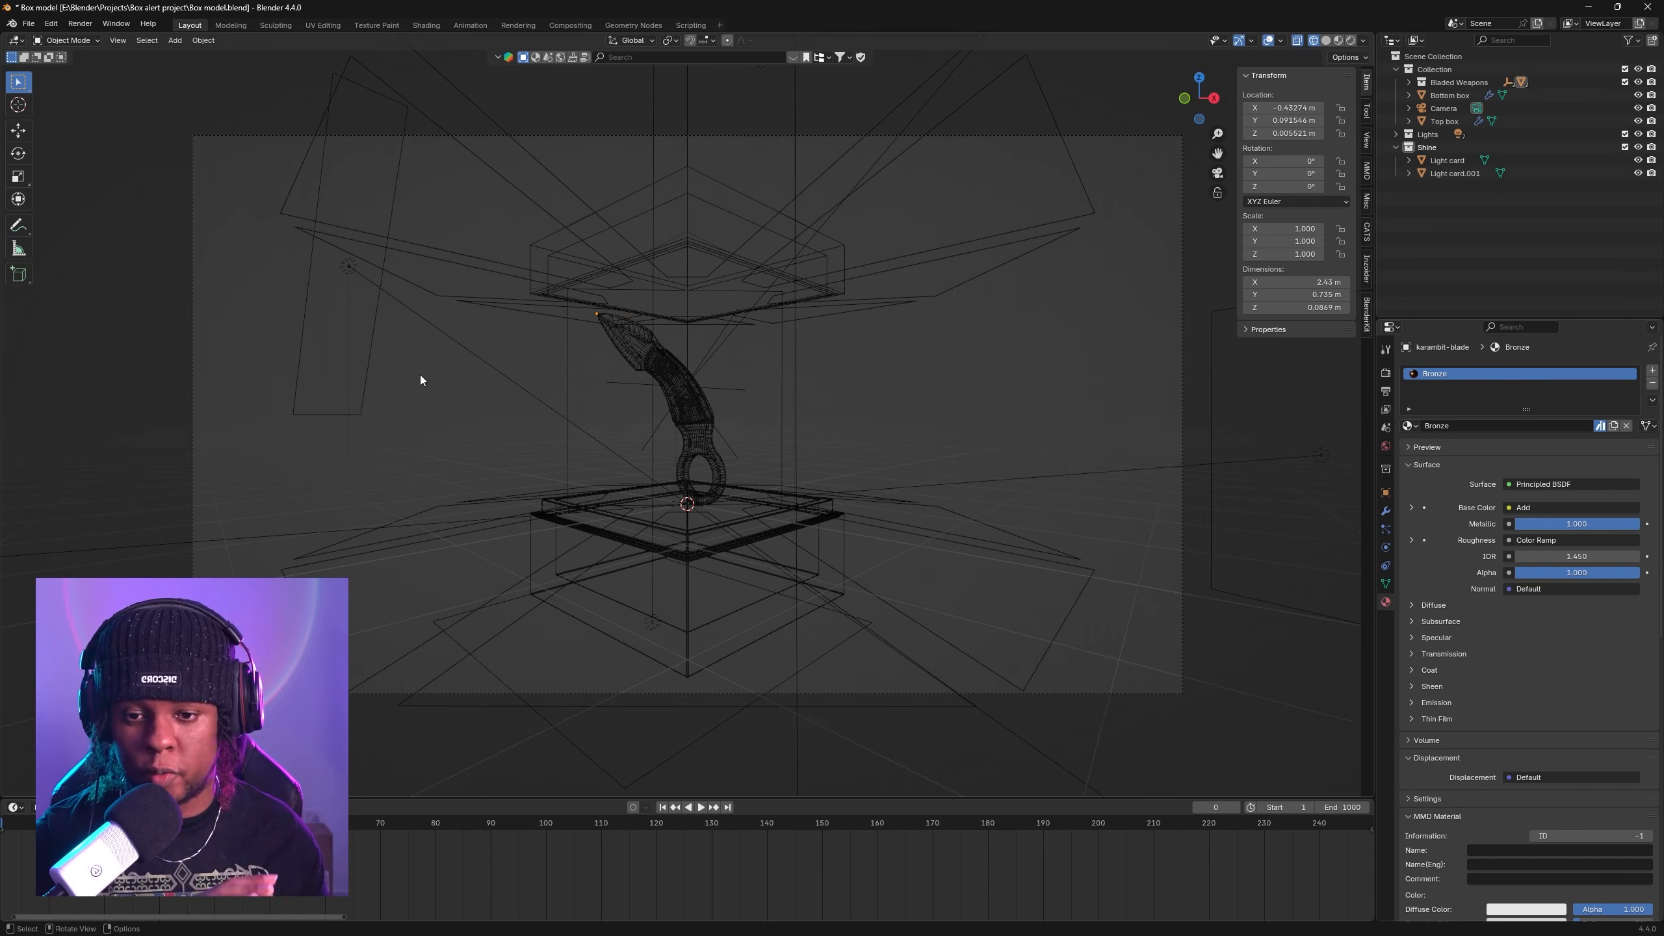
middle_click(442, 383)
drag(446, 391, 508, 375)
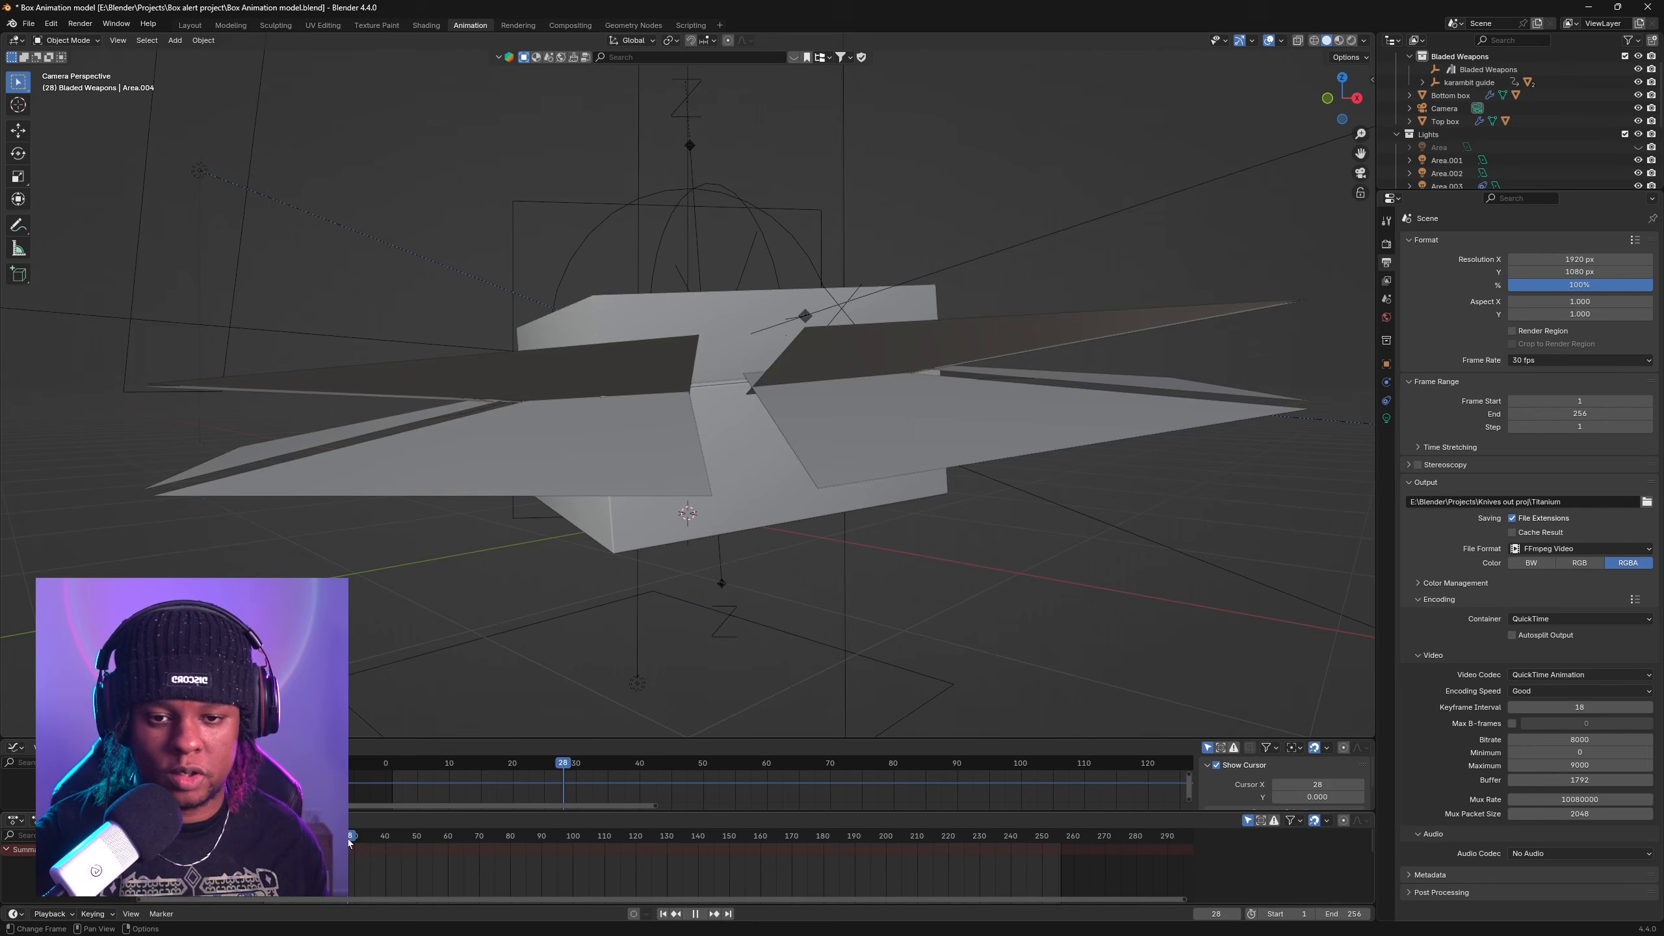
Step: In the Box Animation model file, scrub the animation to frame 250 and display the scene in material preview
drag(371, 840, 1044, 839)
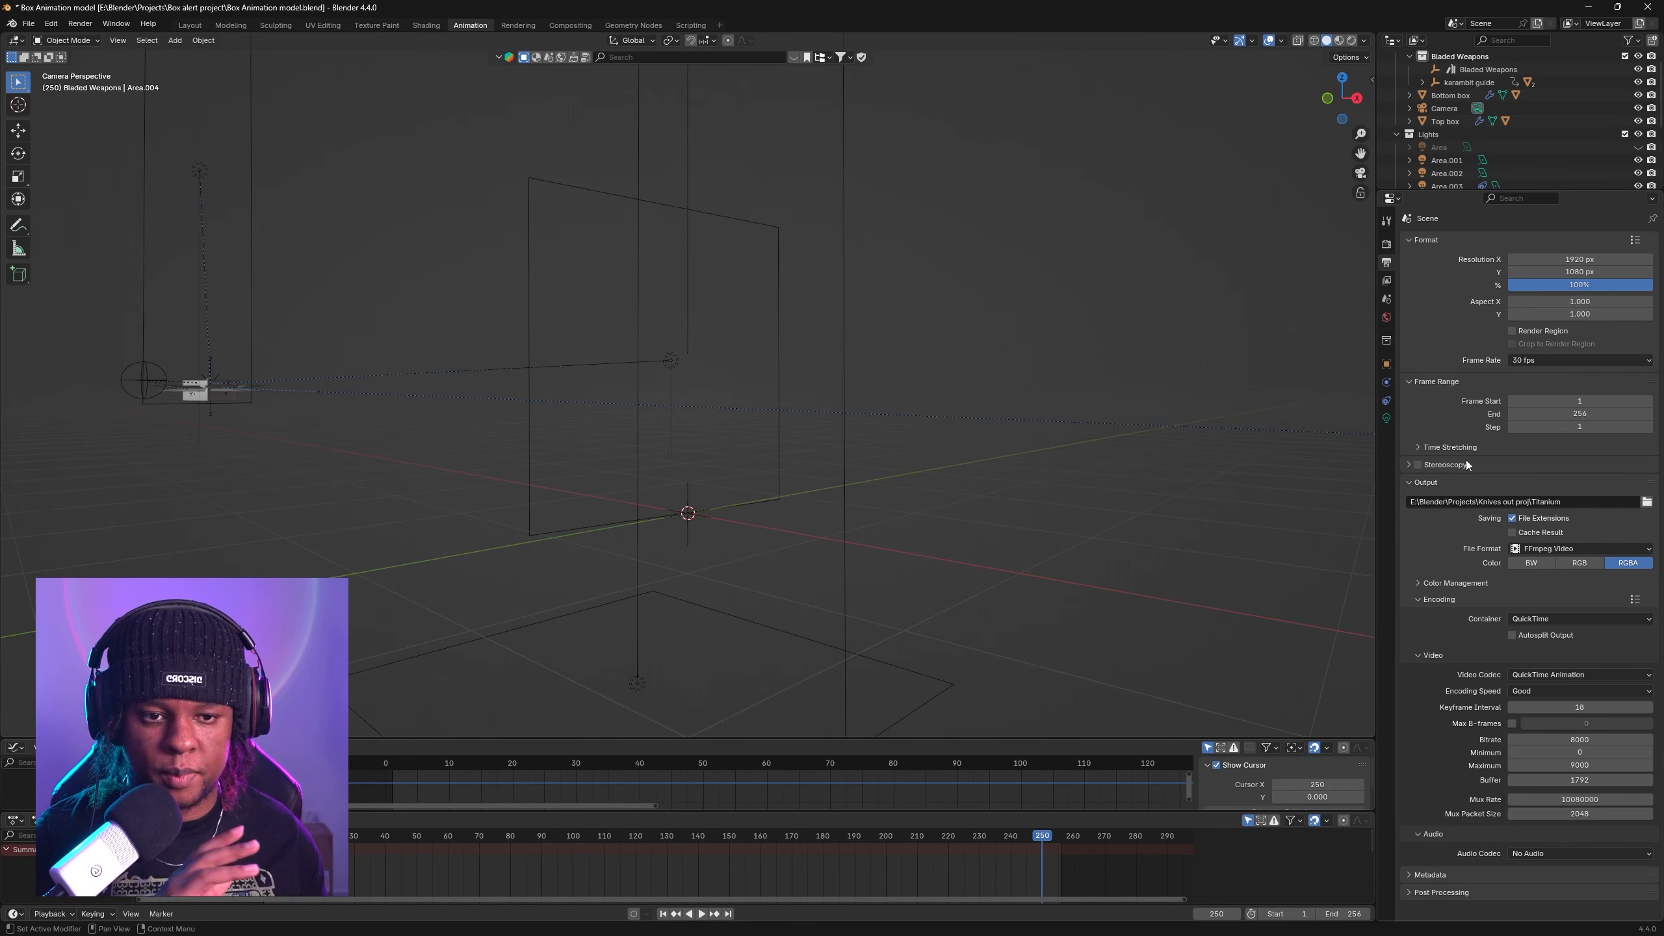
click(1339, 41)
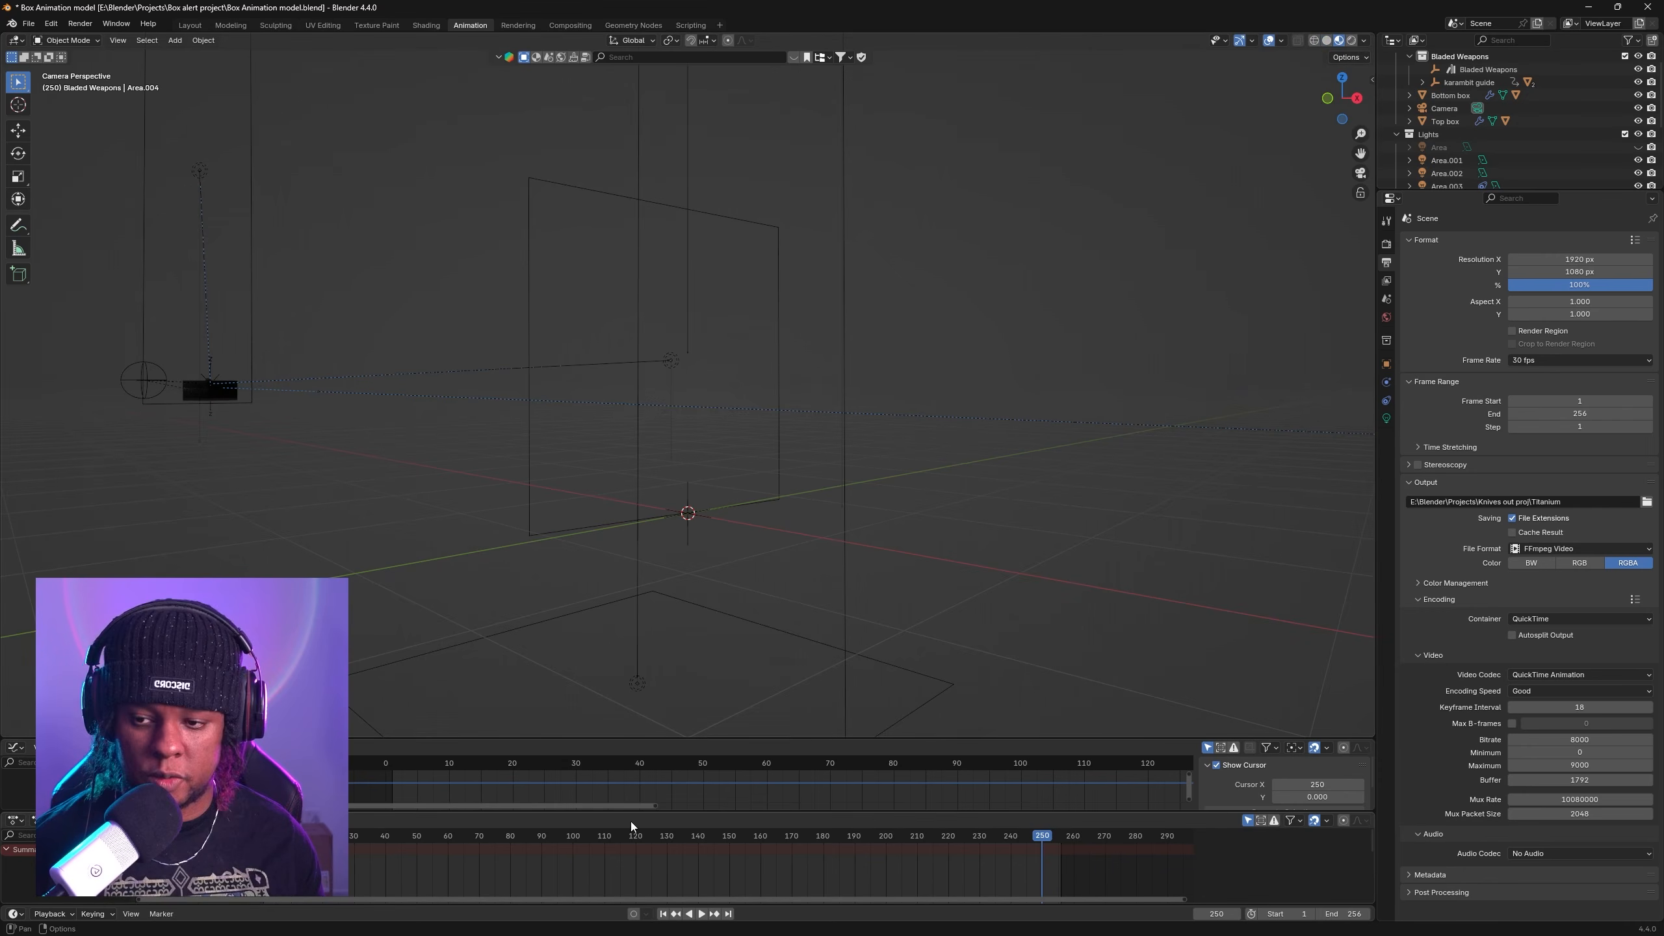
Step: Play the knife animation from frame 103 and scrub through its closing section
click(582, 836)
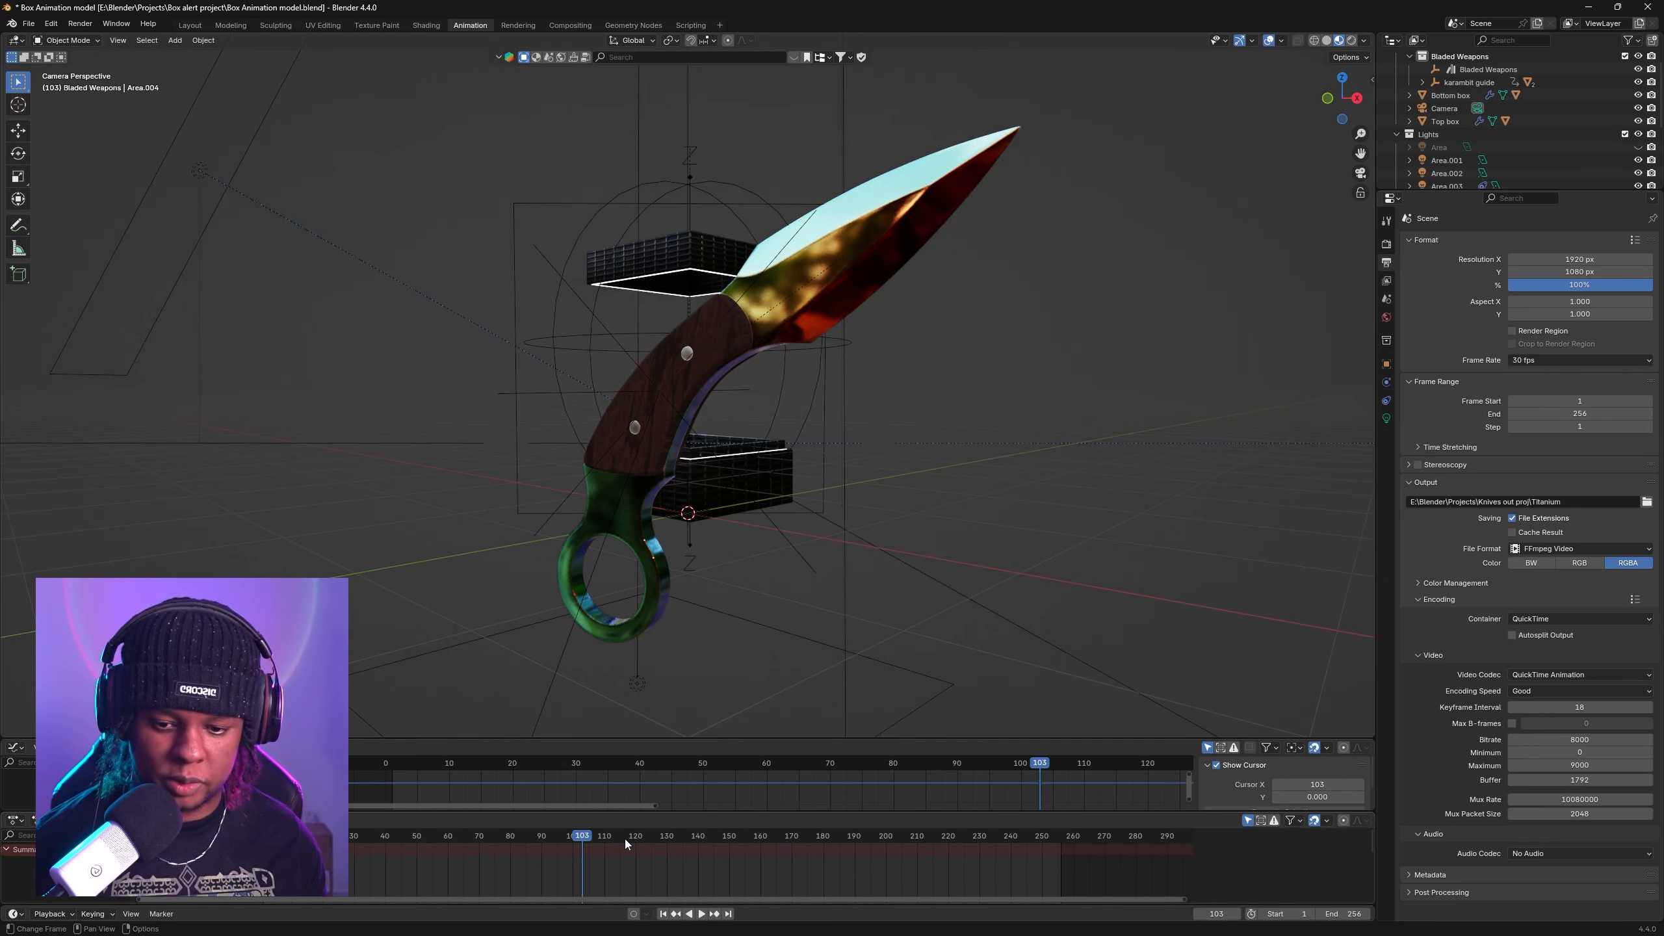
key(space)
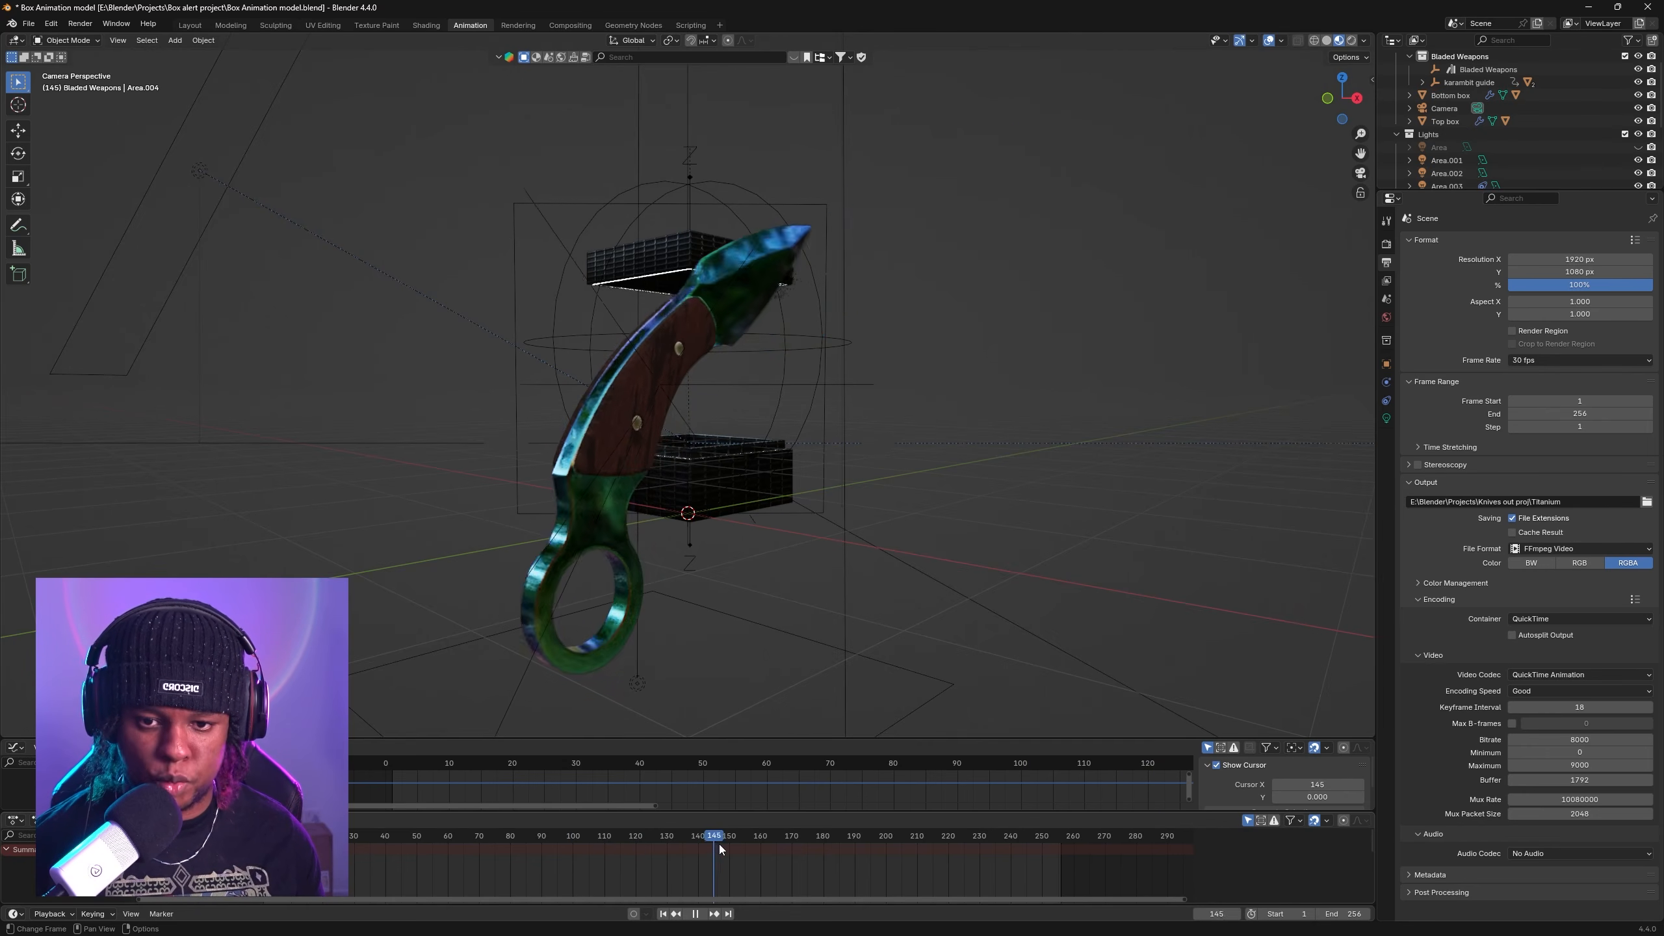
drag(719, 844, 983, 844)
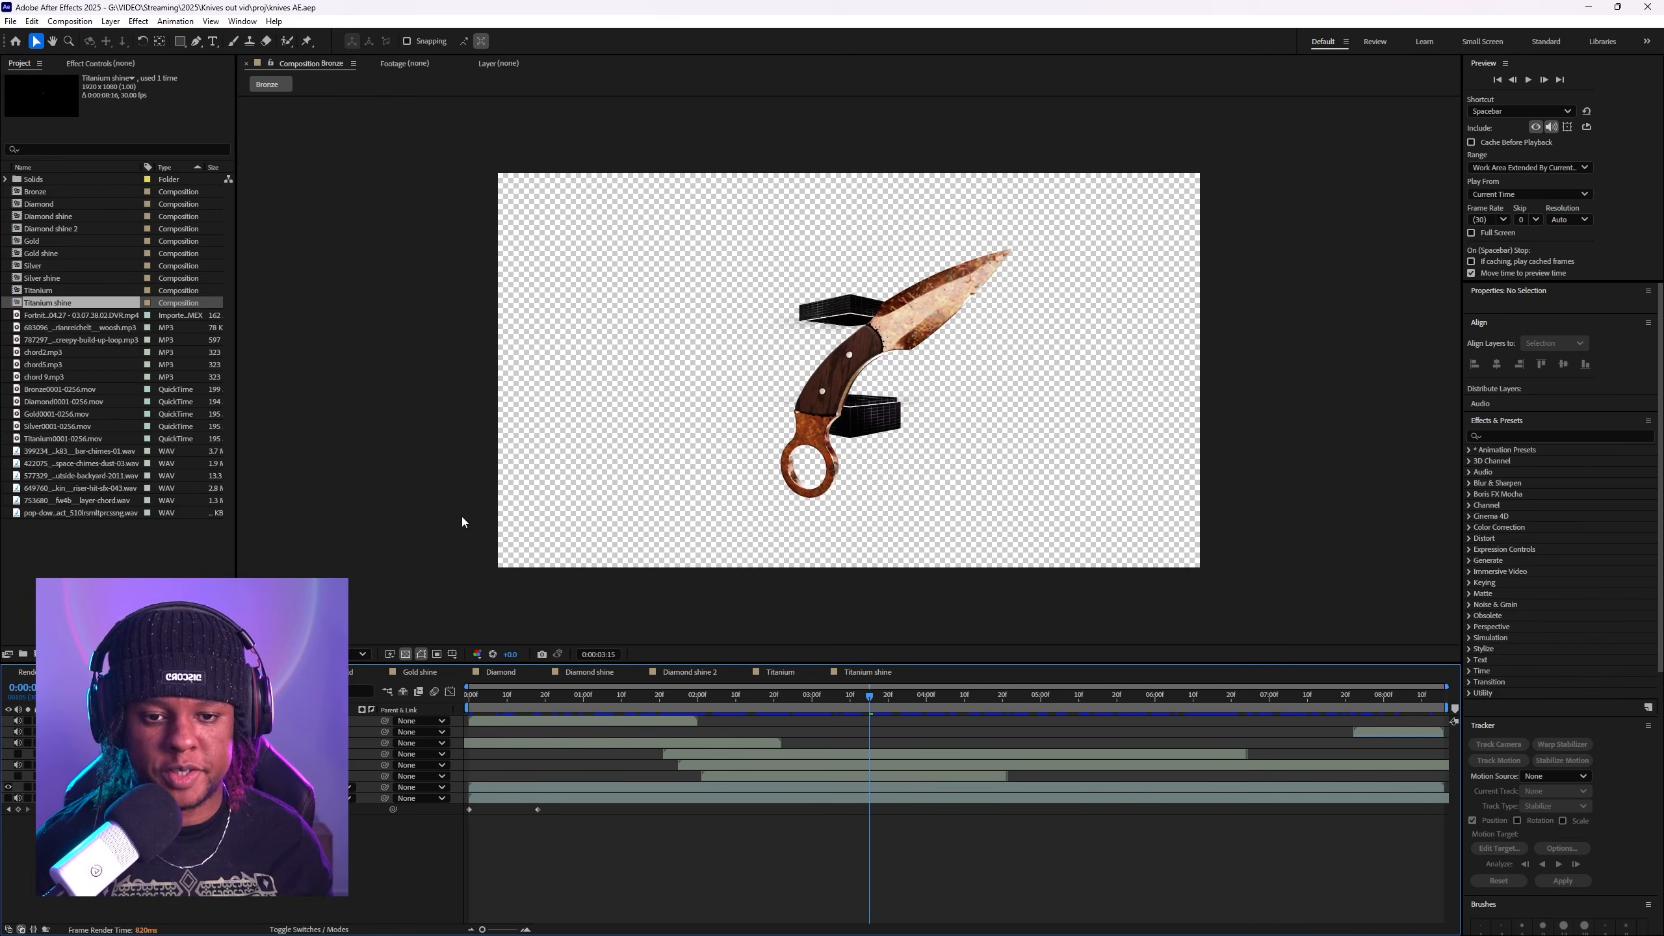
Step: In After Effects, inspect the Bronze composition and scrub through the Silver composition, comparing it with and without the transparency grid
scroll(462, 518, up, 3)
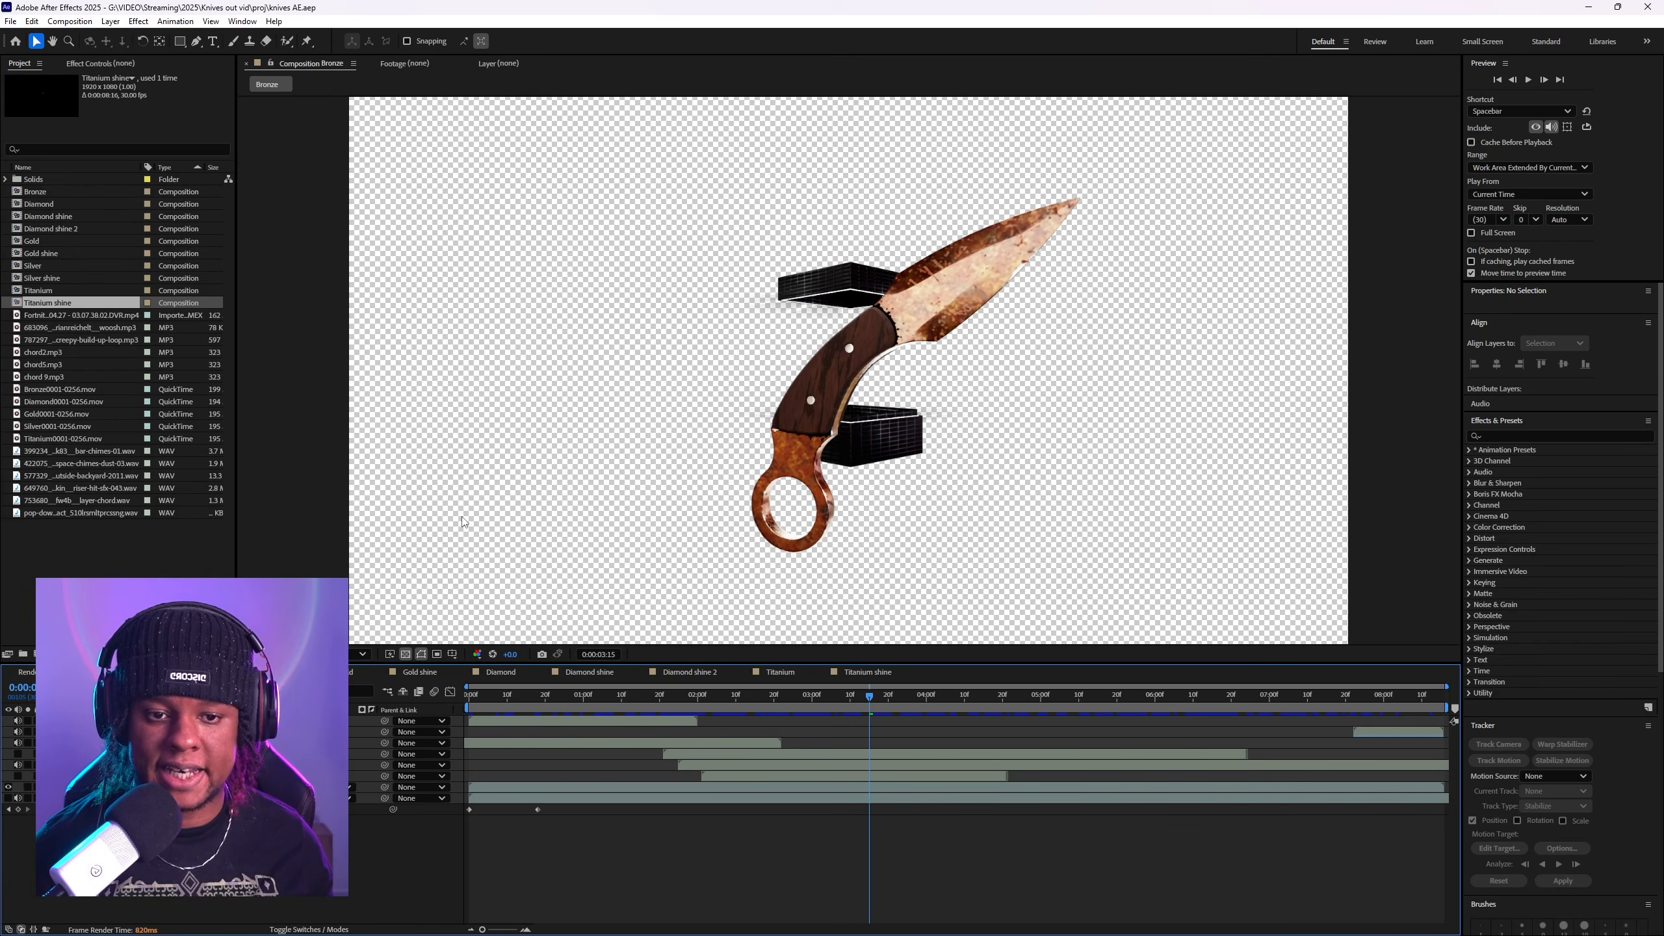
scroll(462, 521, down, 1)
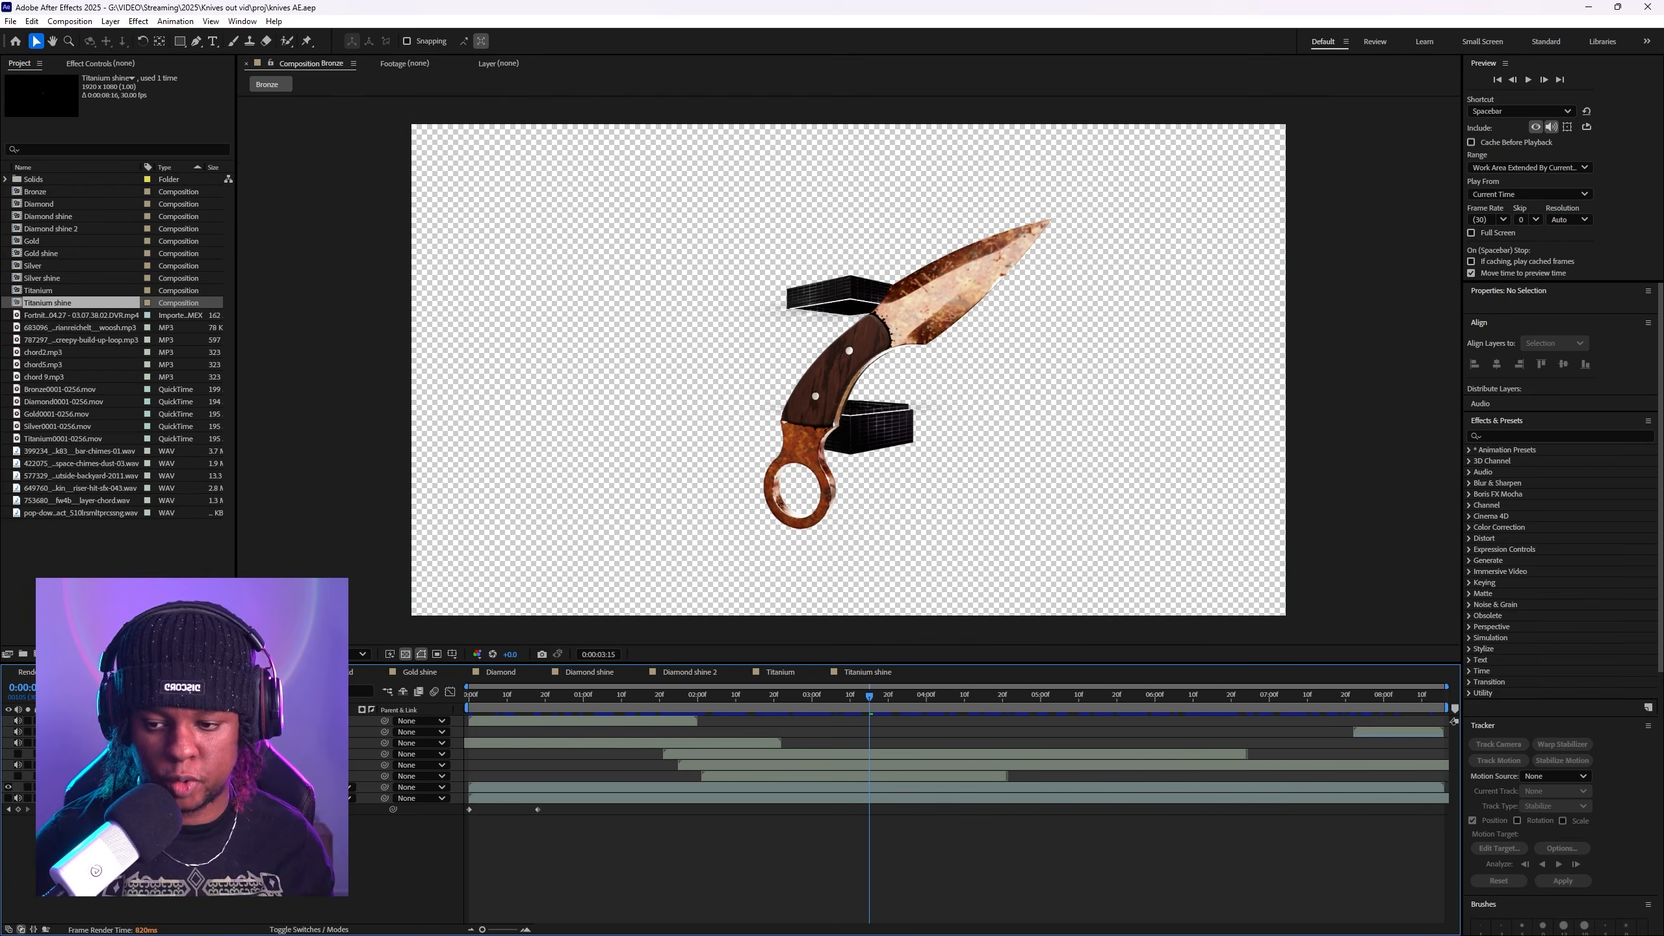
click(190, 672)
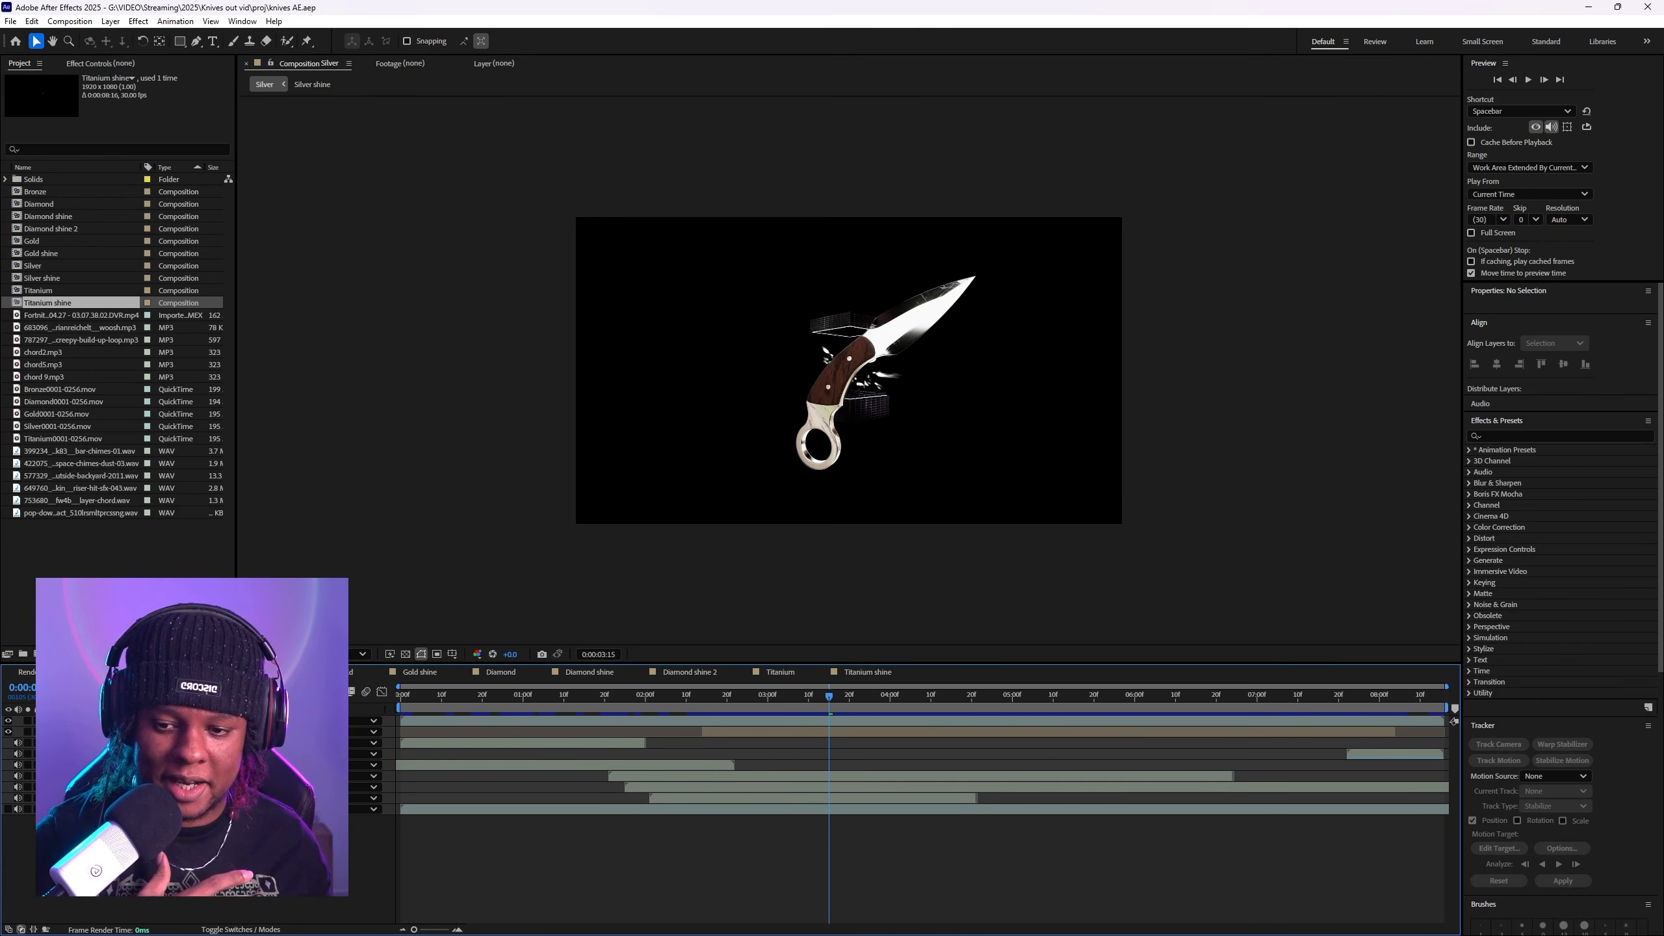
click(406, 655)
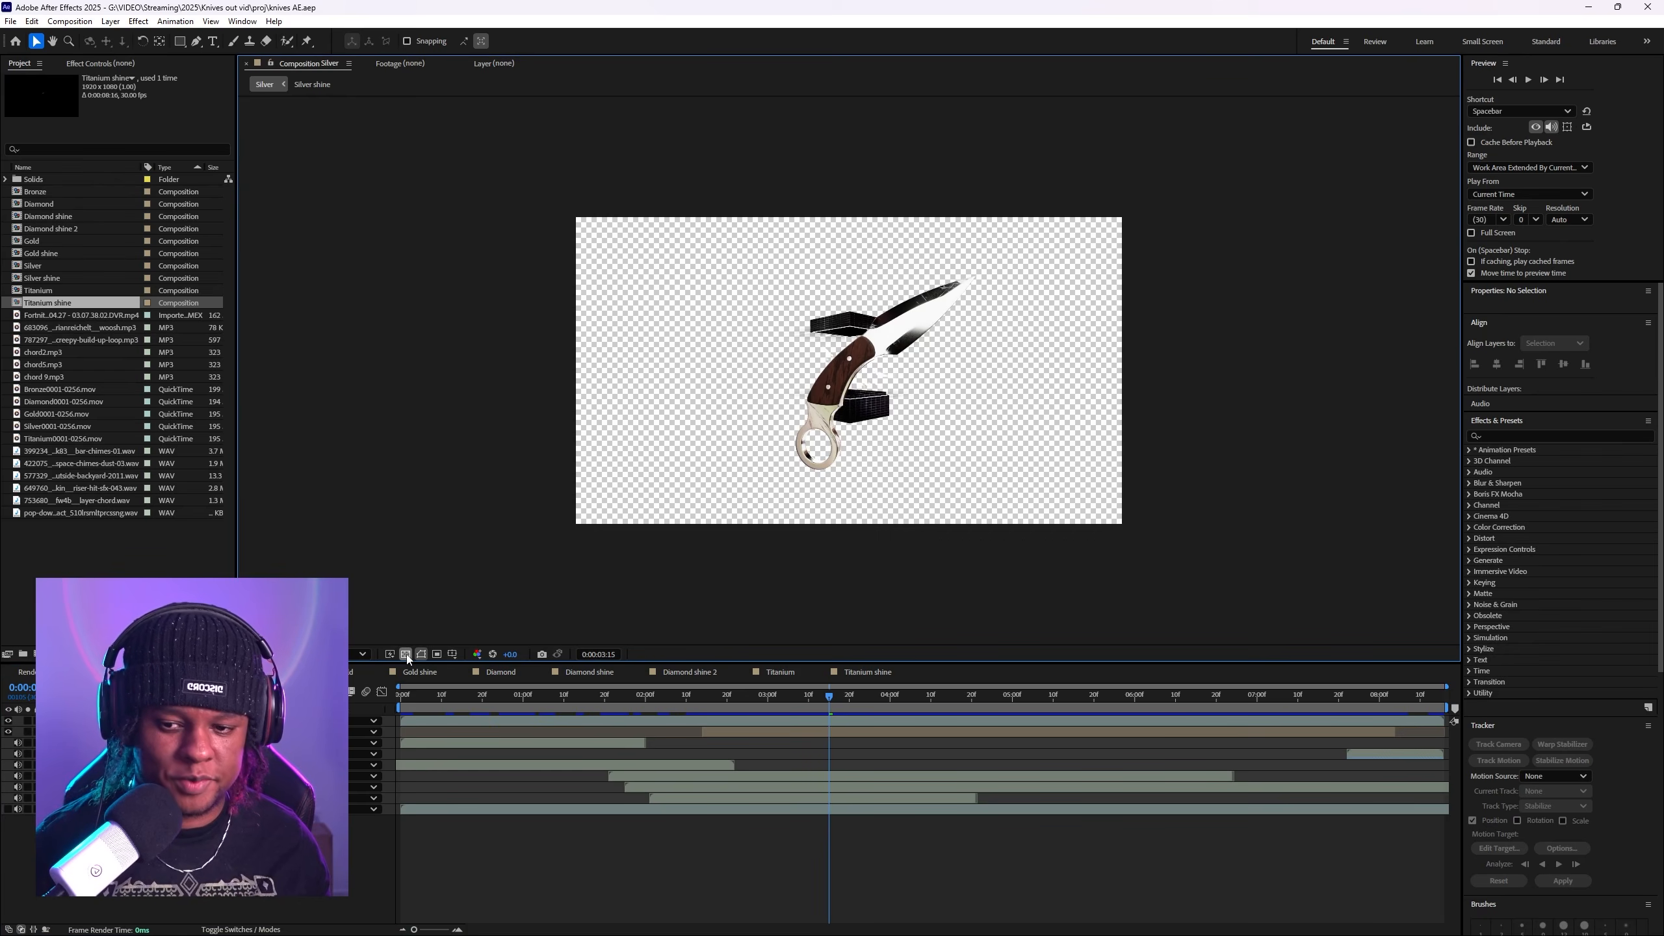
click(406, 654)
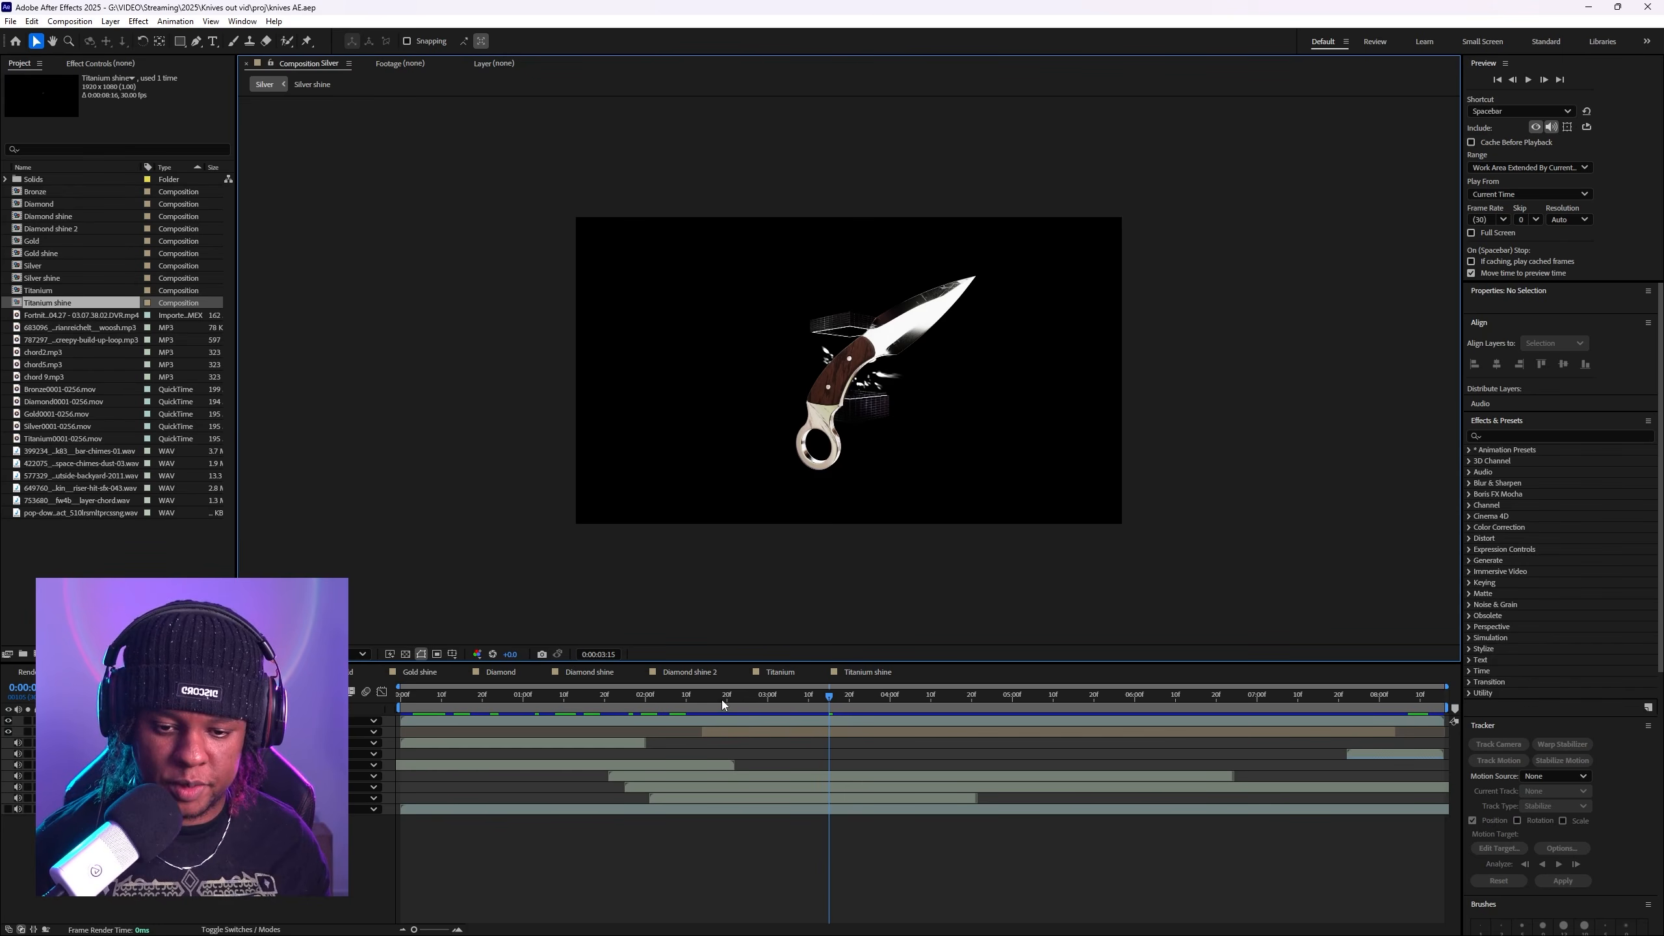
click(635, 698)
drag(634, 698, 951, 709)
Step: Preview the Silver shine composition from shortly after the one-second mark
click(275, 672)
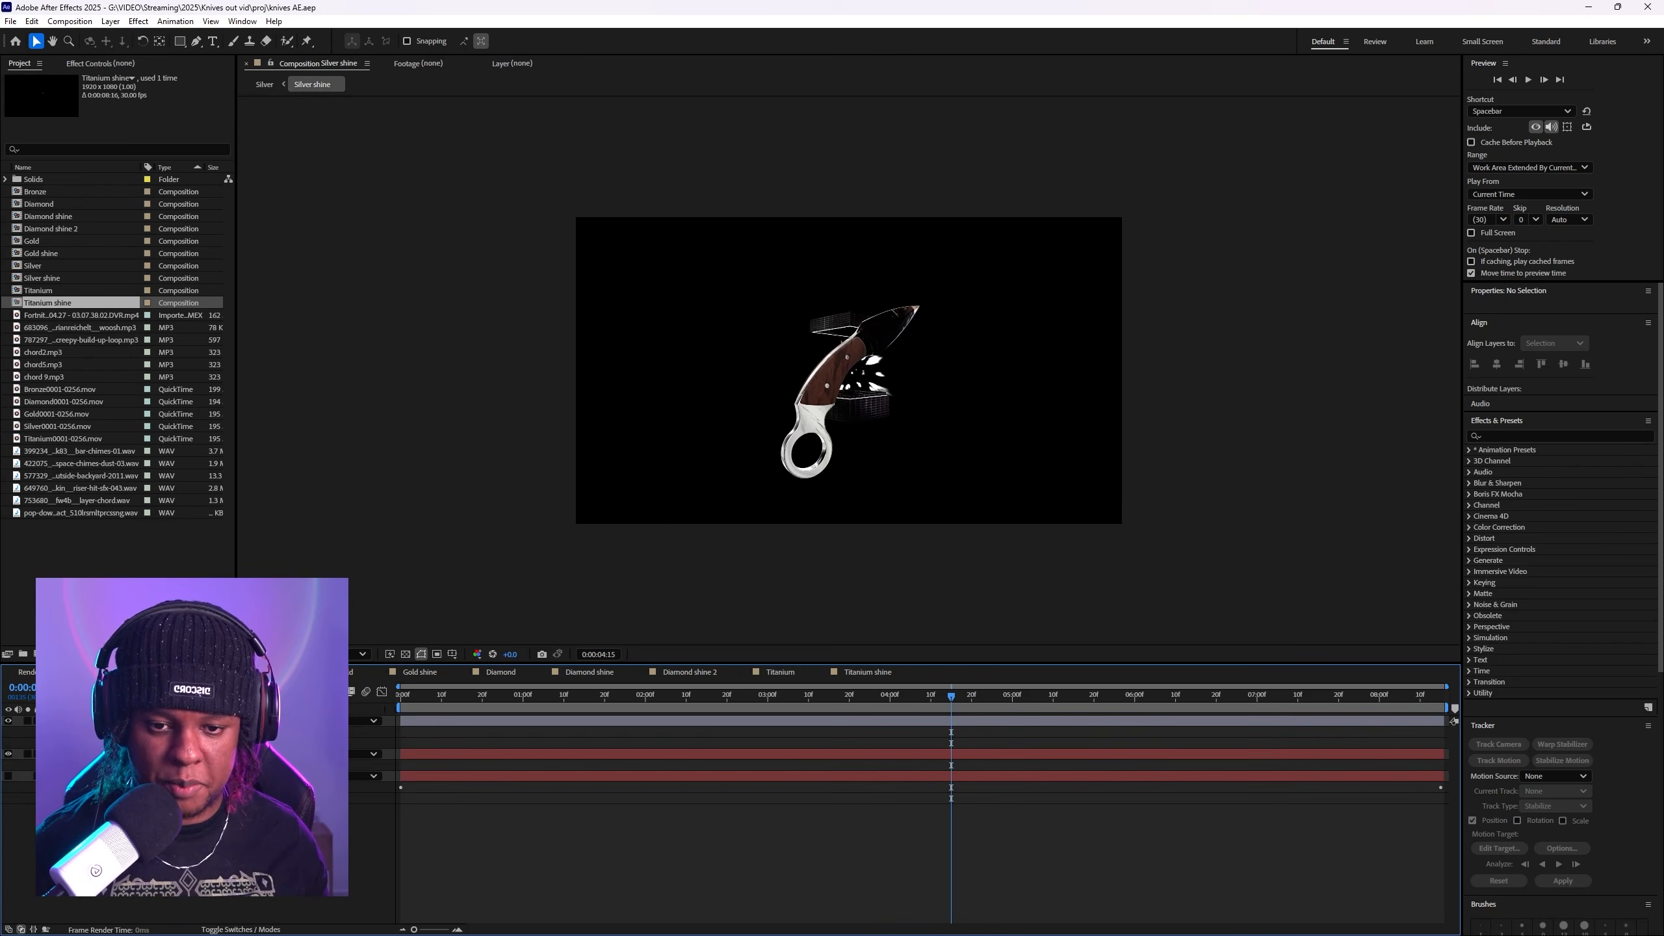
click(527, 694)
drag(527, 694, 544, 694)
key(space)
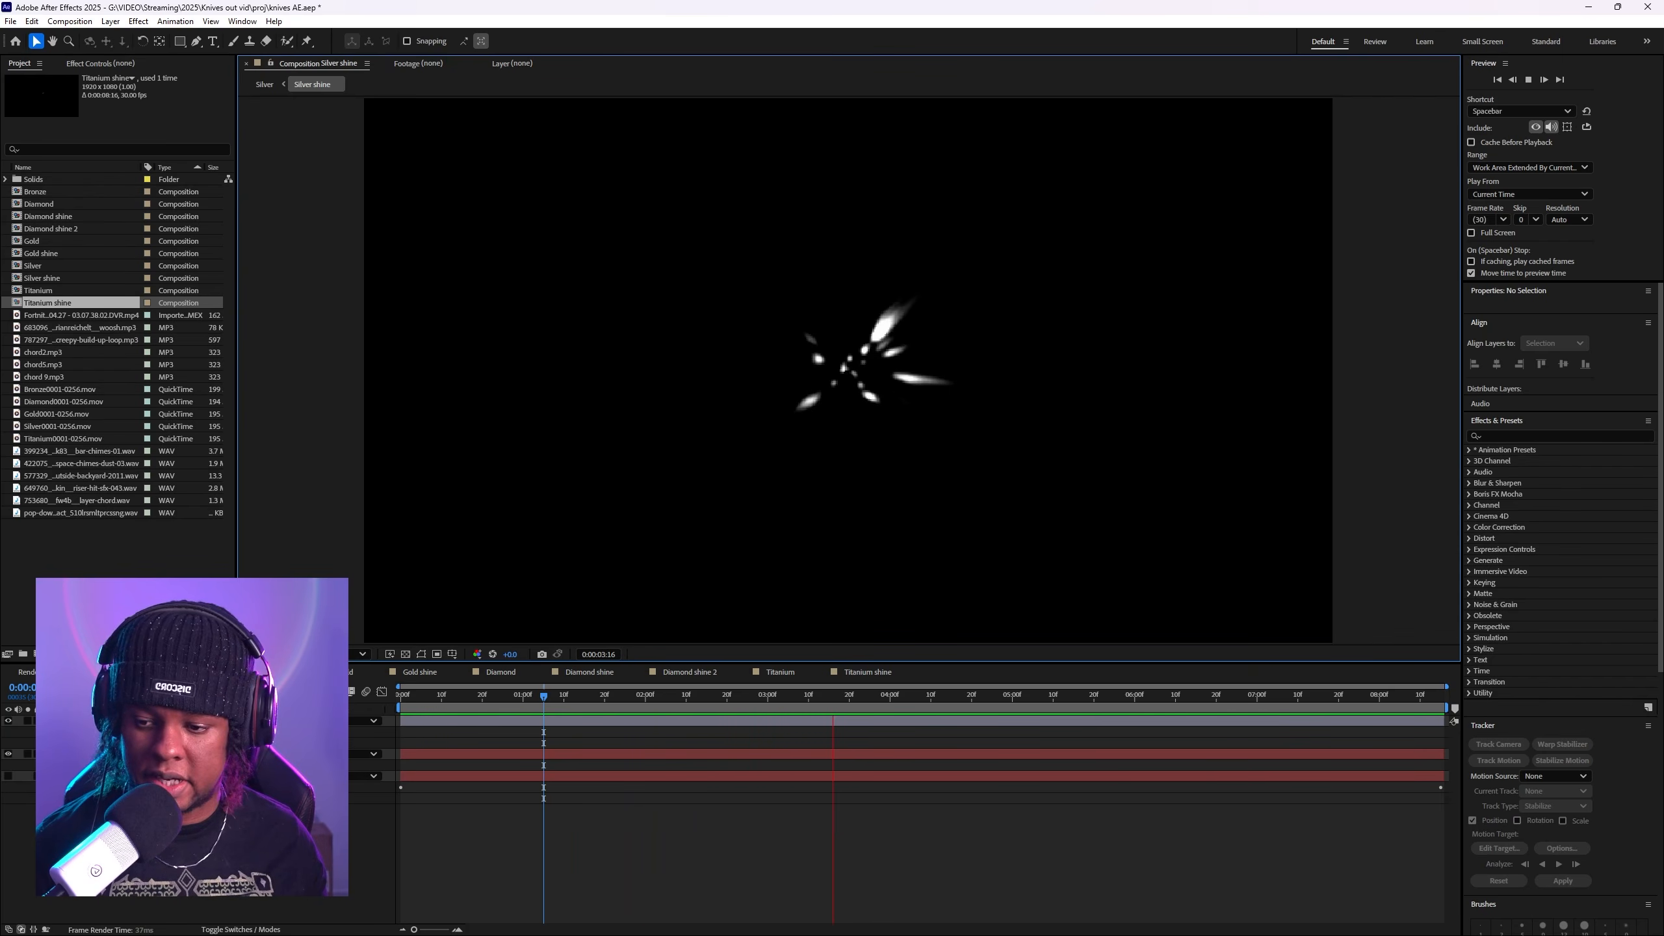
Step: Preview the Gold shine composition from 0:00:00:23 and scrub through the Gold composition
click(342, 672)
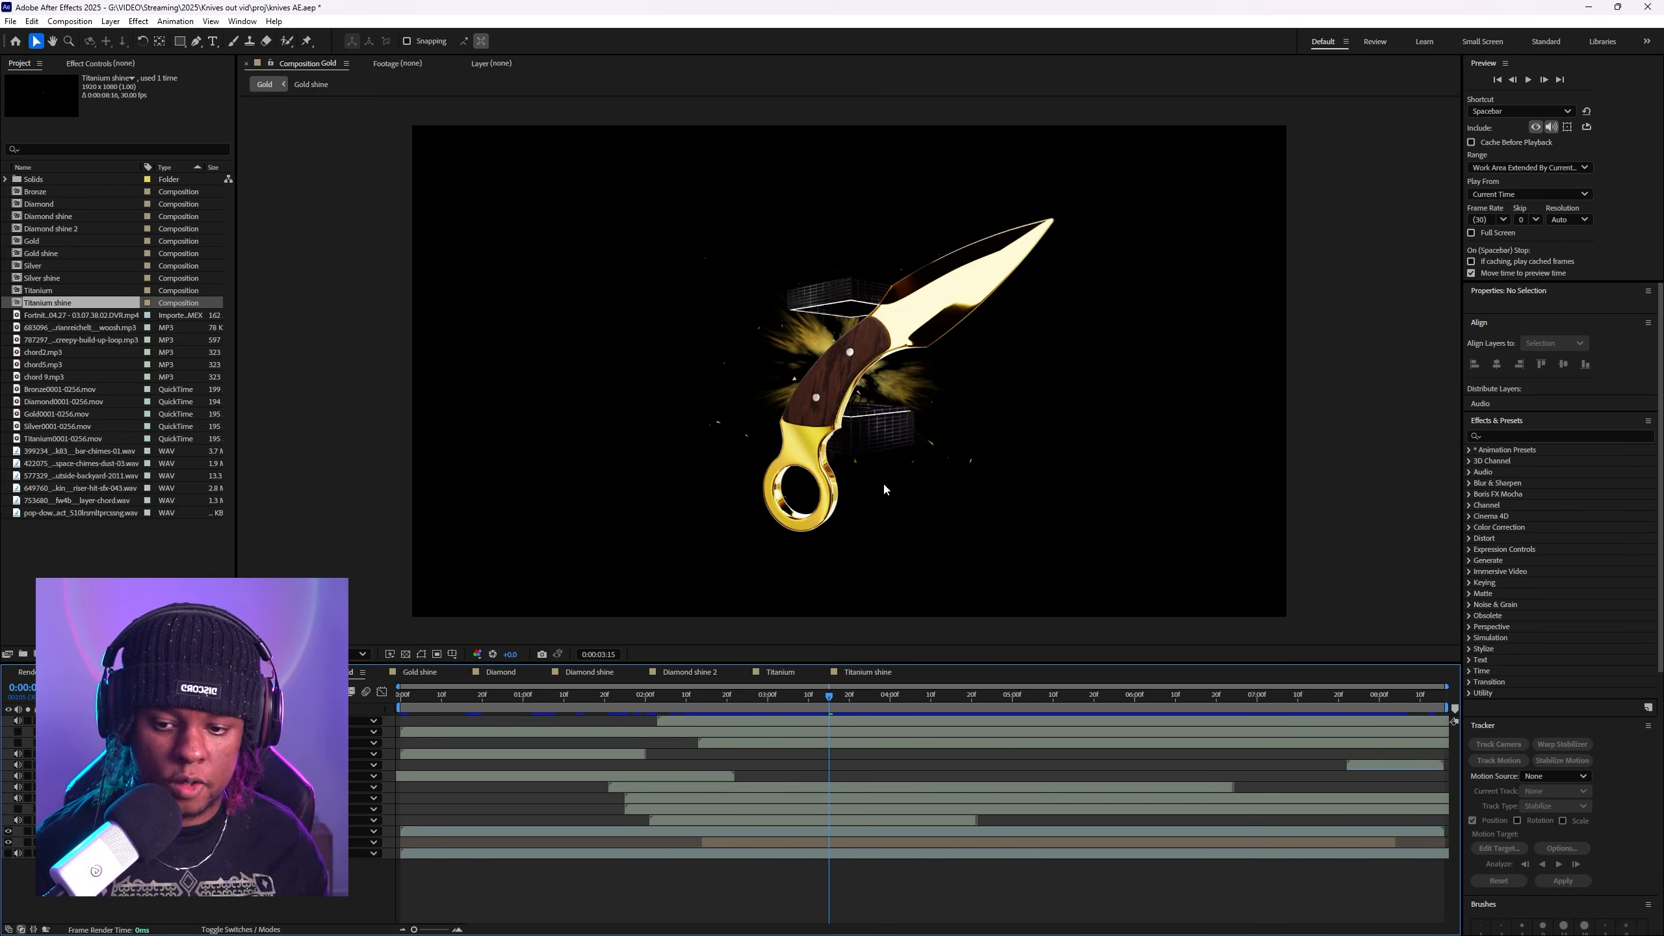
click(429, 674)
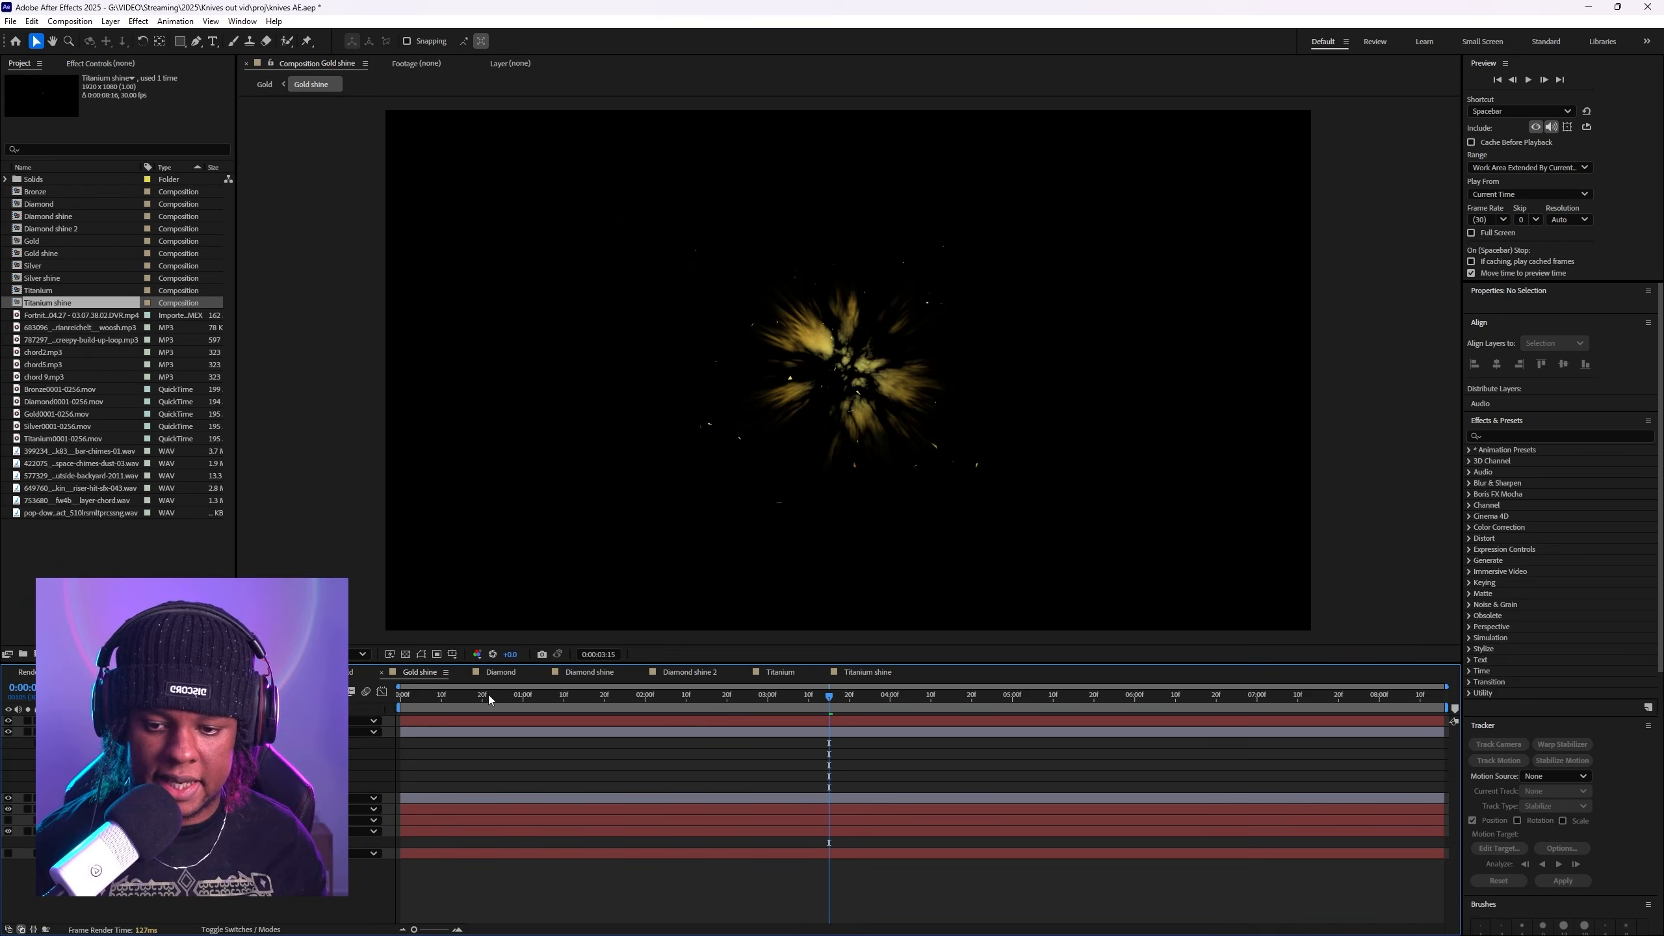
click(489, 695)
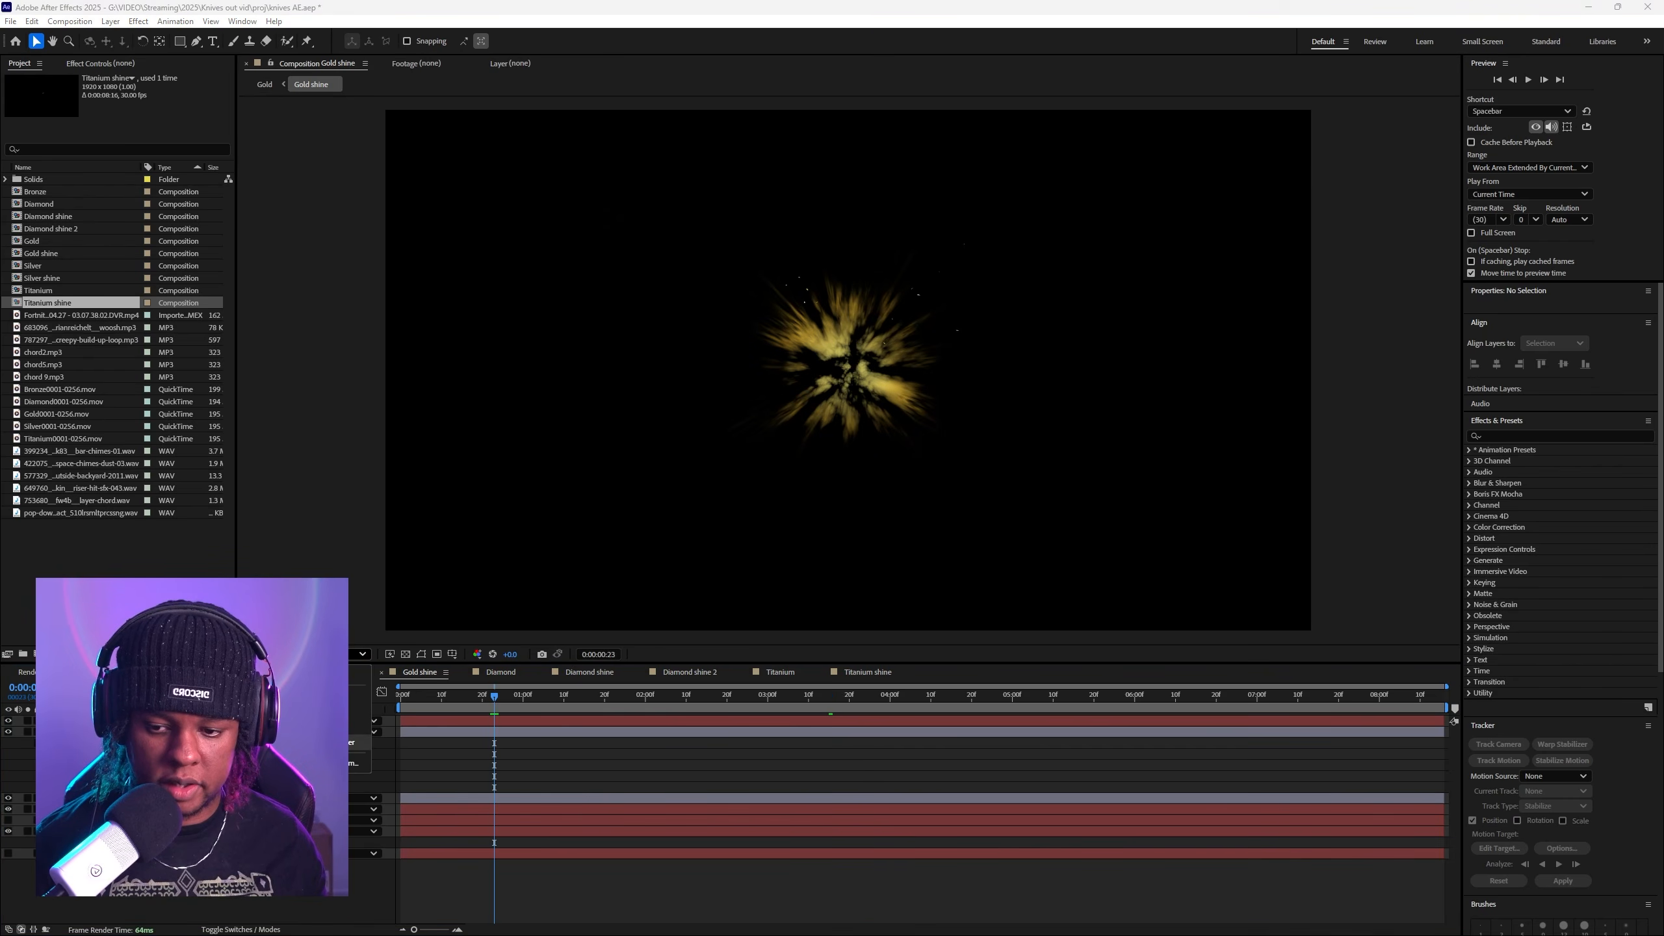
key(space)
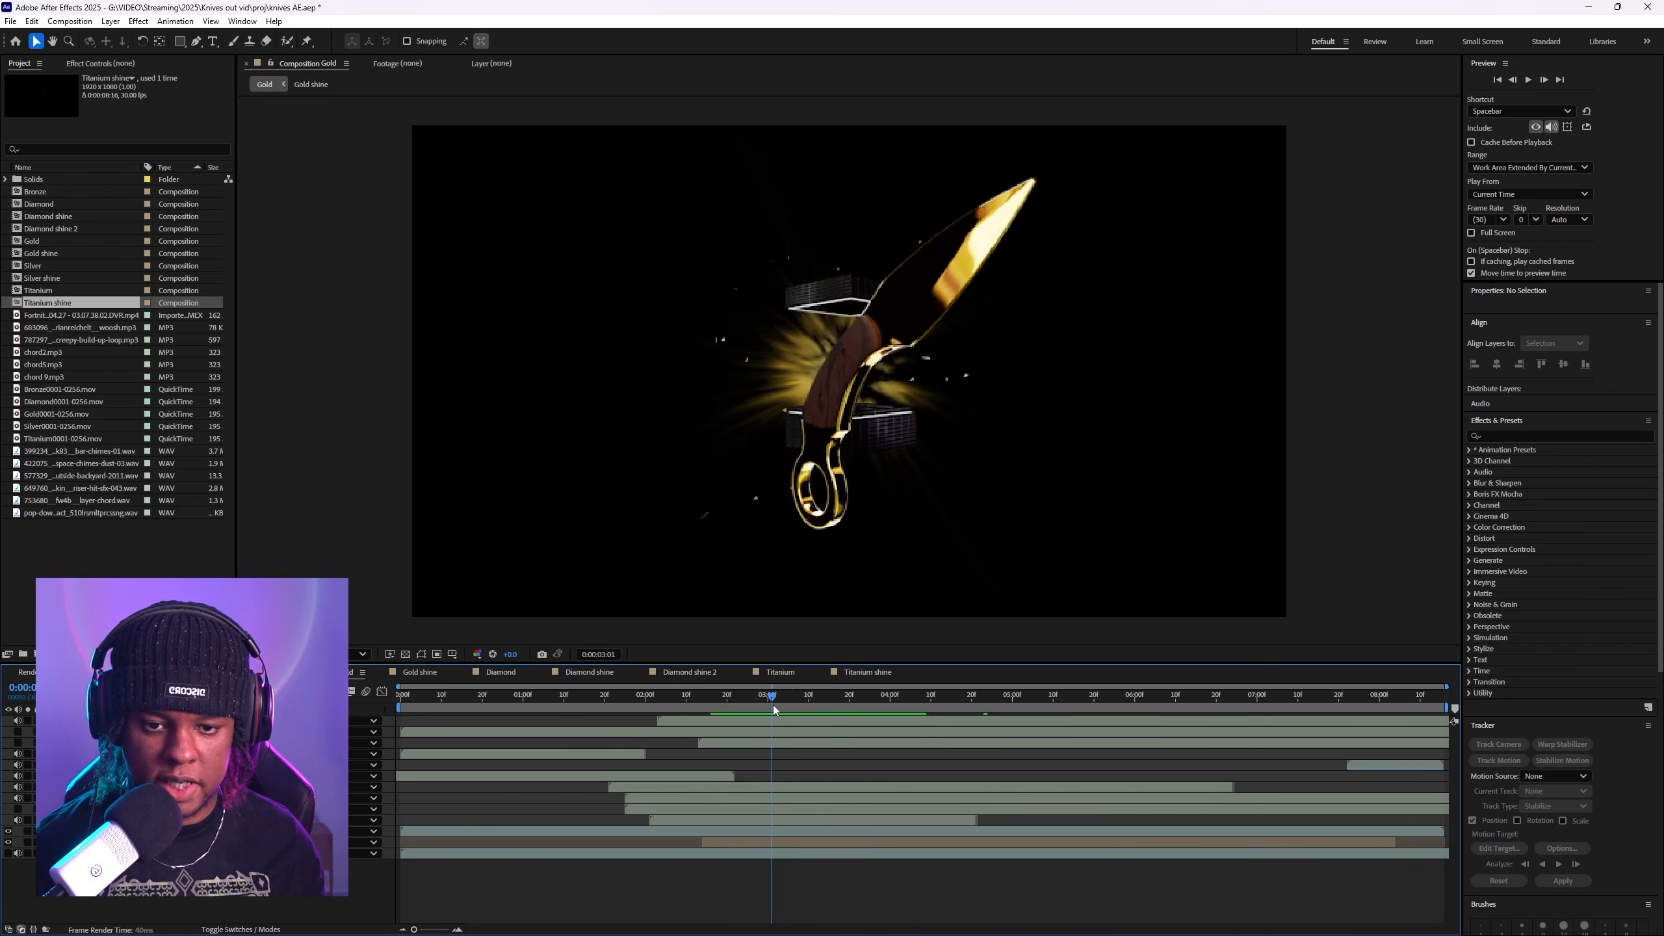
drag(772, 705, 1034, 708)
Step: View the Diamond composition and preview its two effect compositions, Diamond shine and Diamond shine 2
click(501, 673)
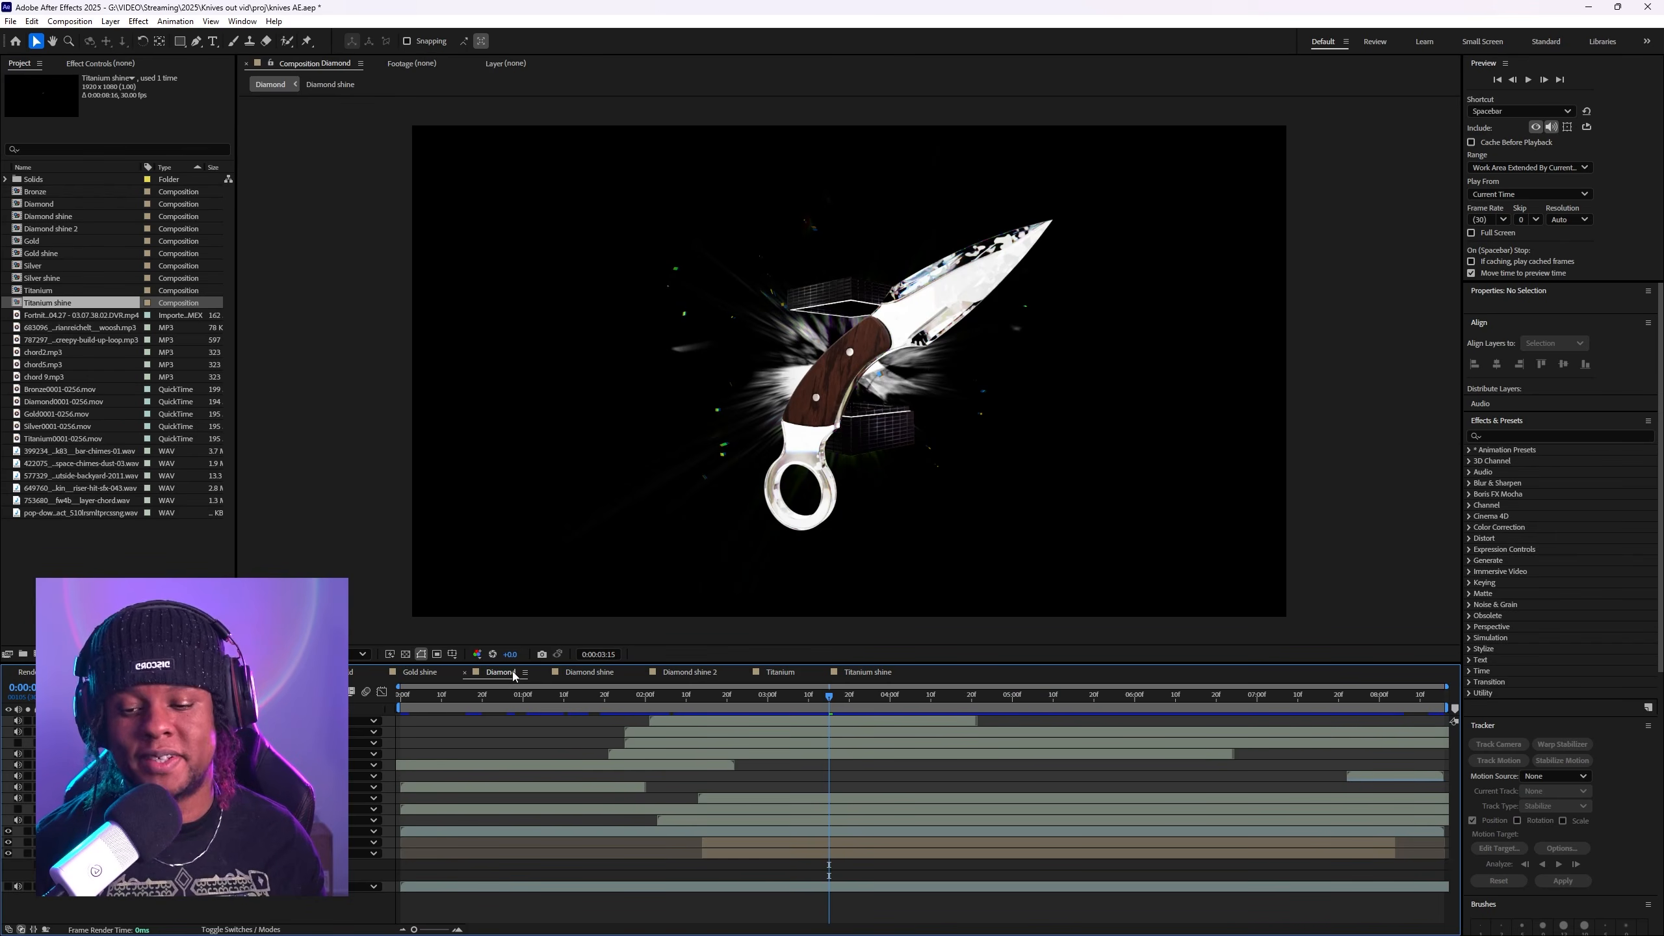
click(580, 678)
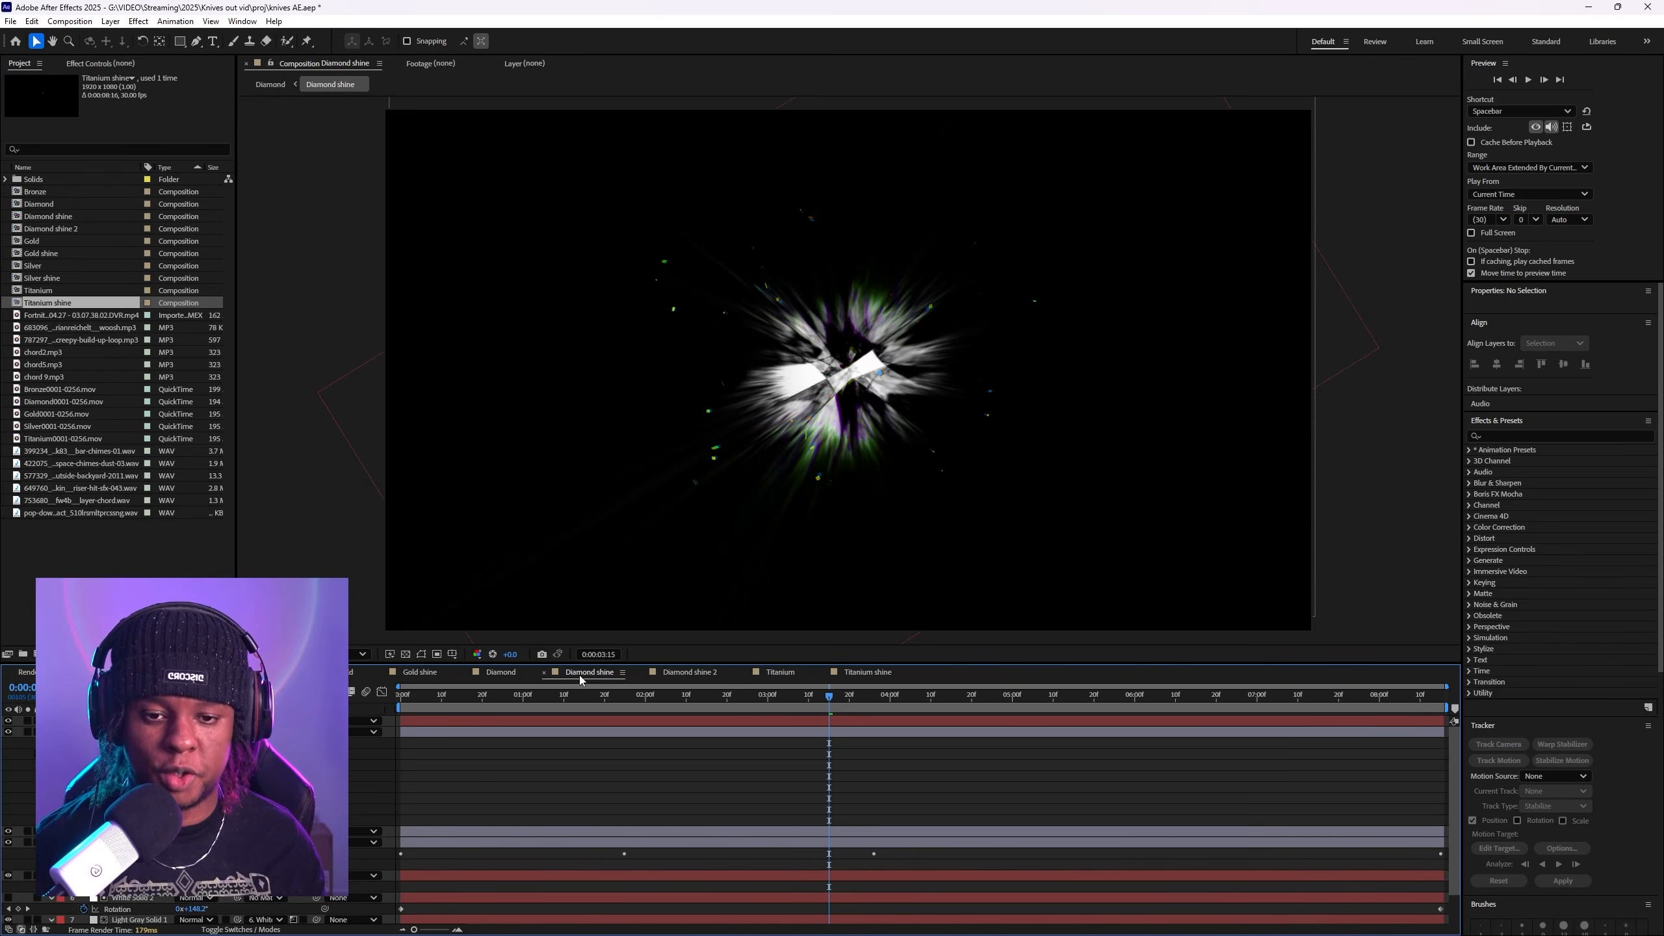
drag(525, 690, 425, 695)
key(space)
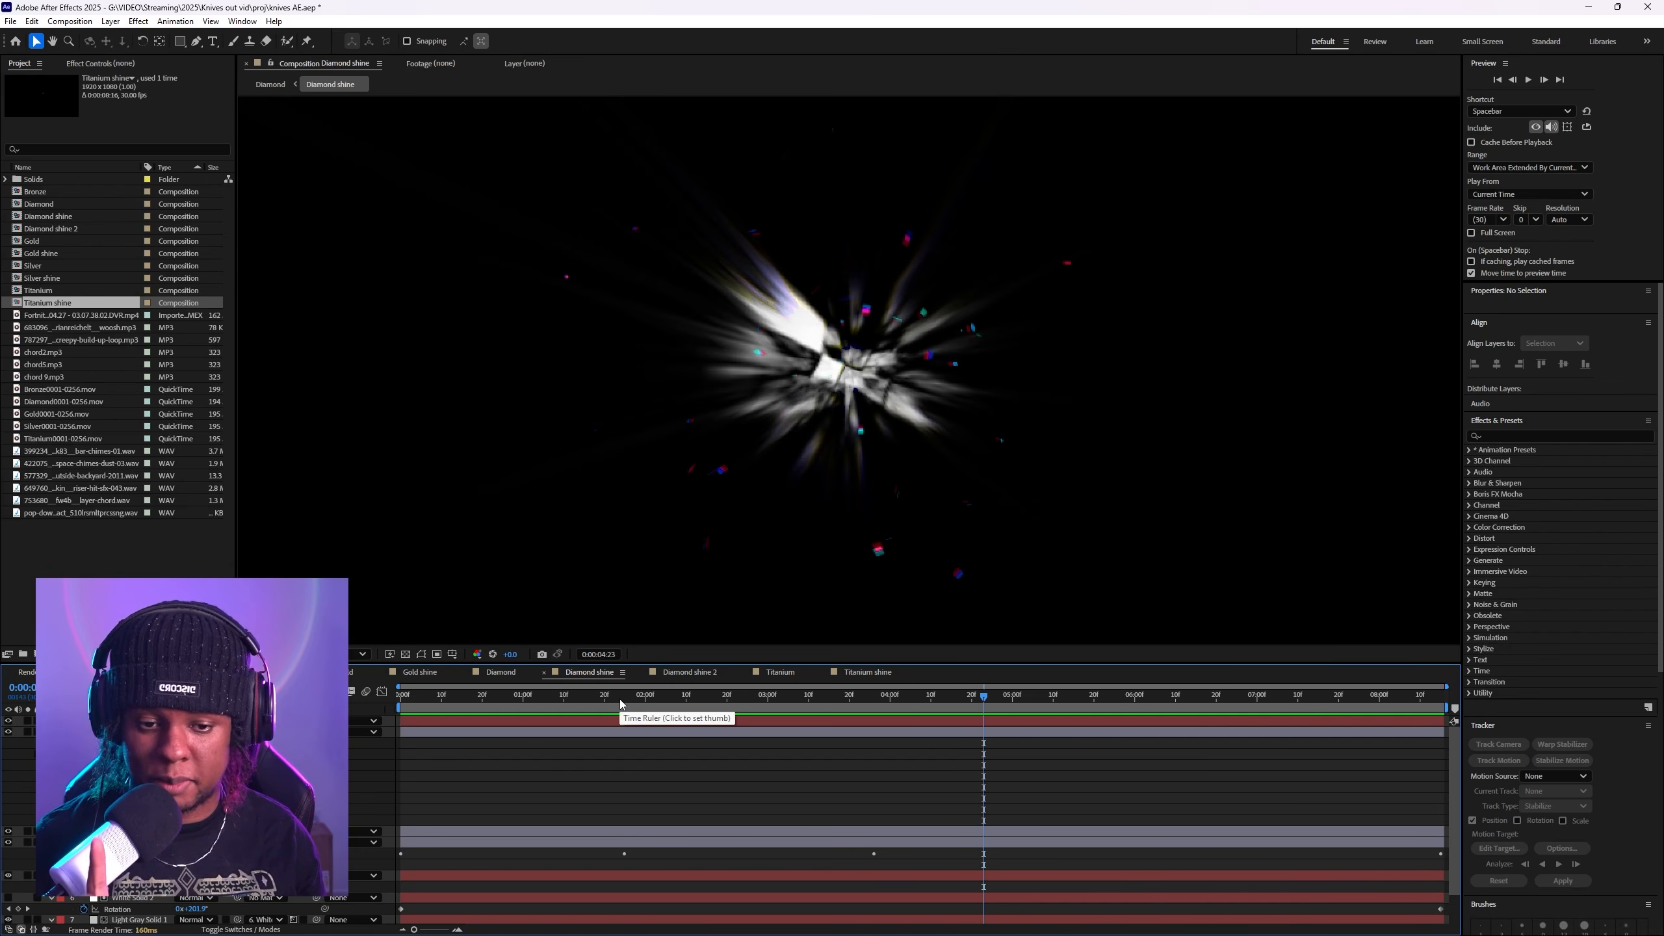
drag(621, 705, 1192, 720)
click(687, 672)
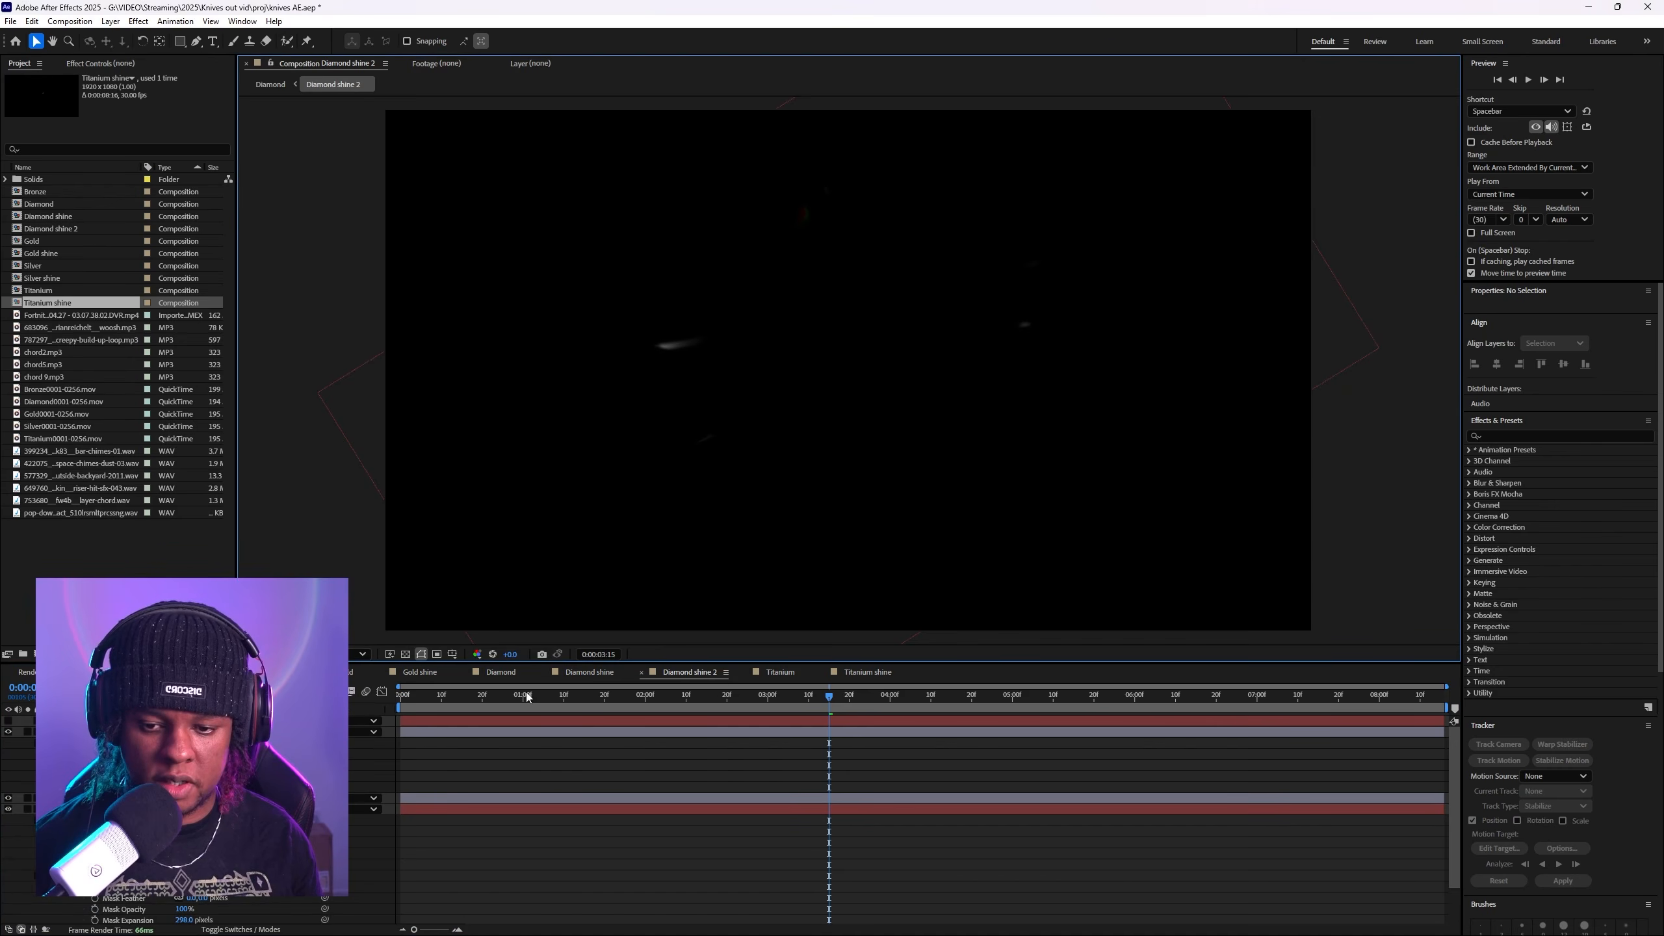
key(space)
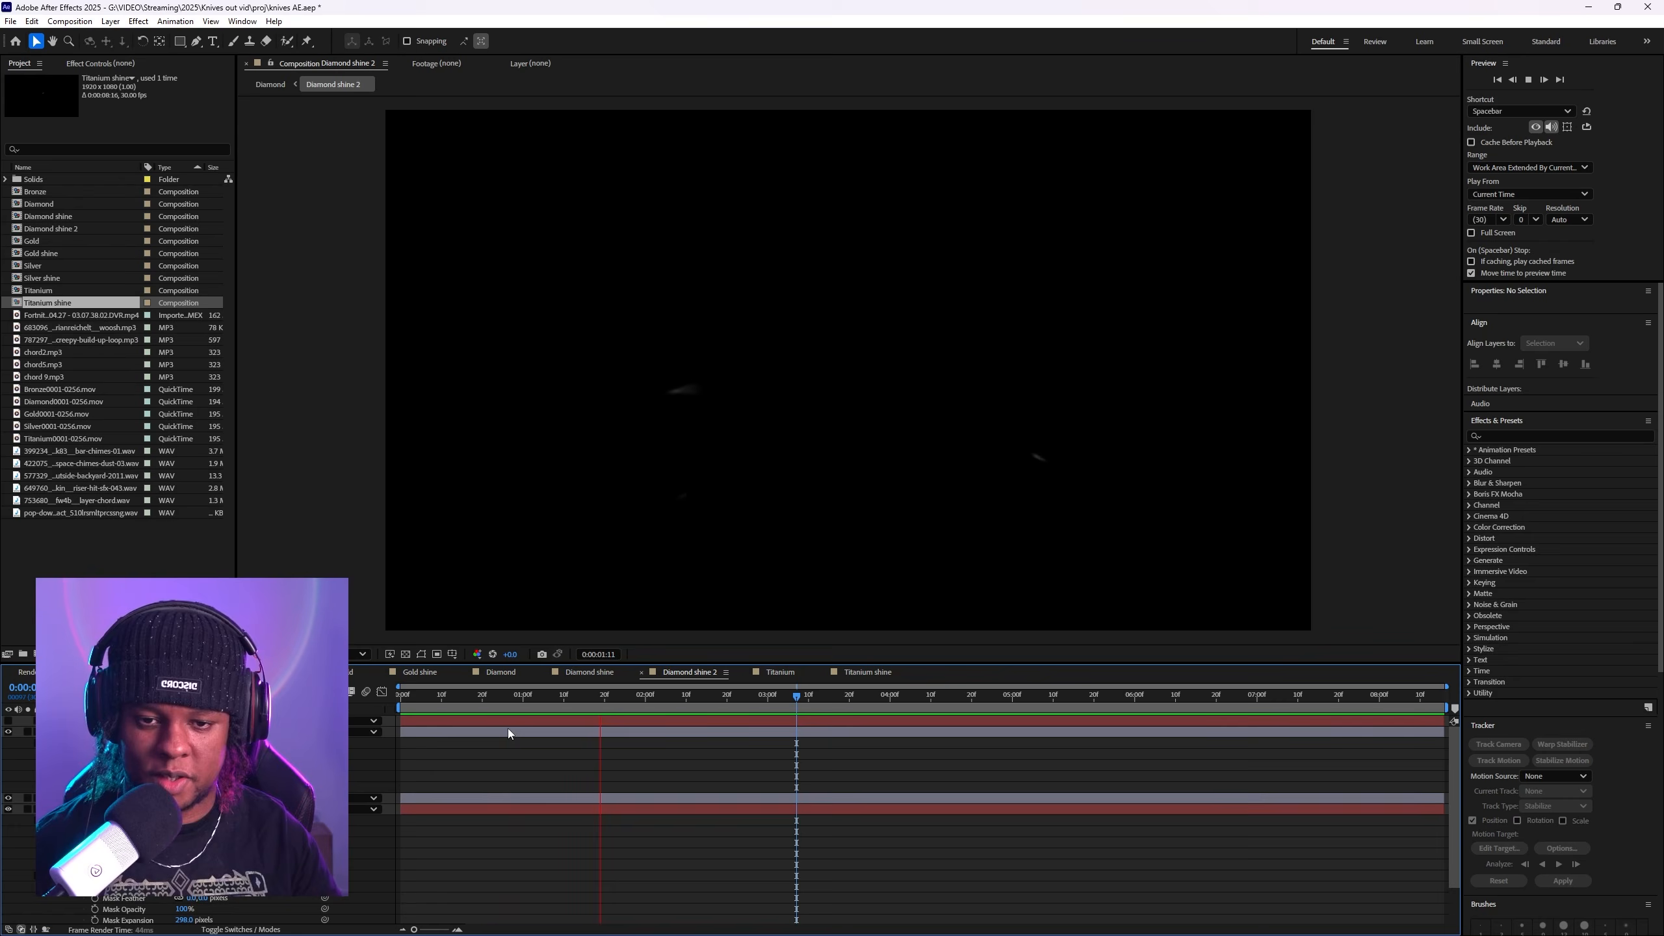
Step: Scrub the Titanium composition through the box opening and preview the Titanium shine composition from its start
click(772, 673)
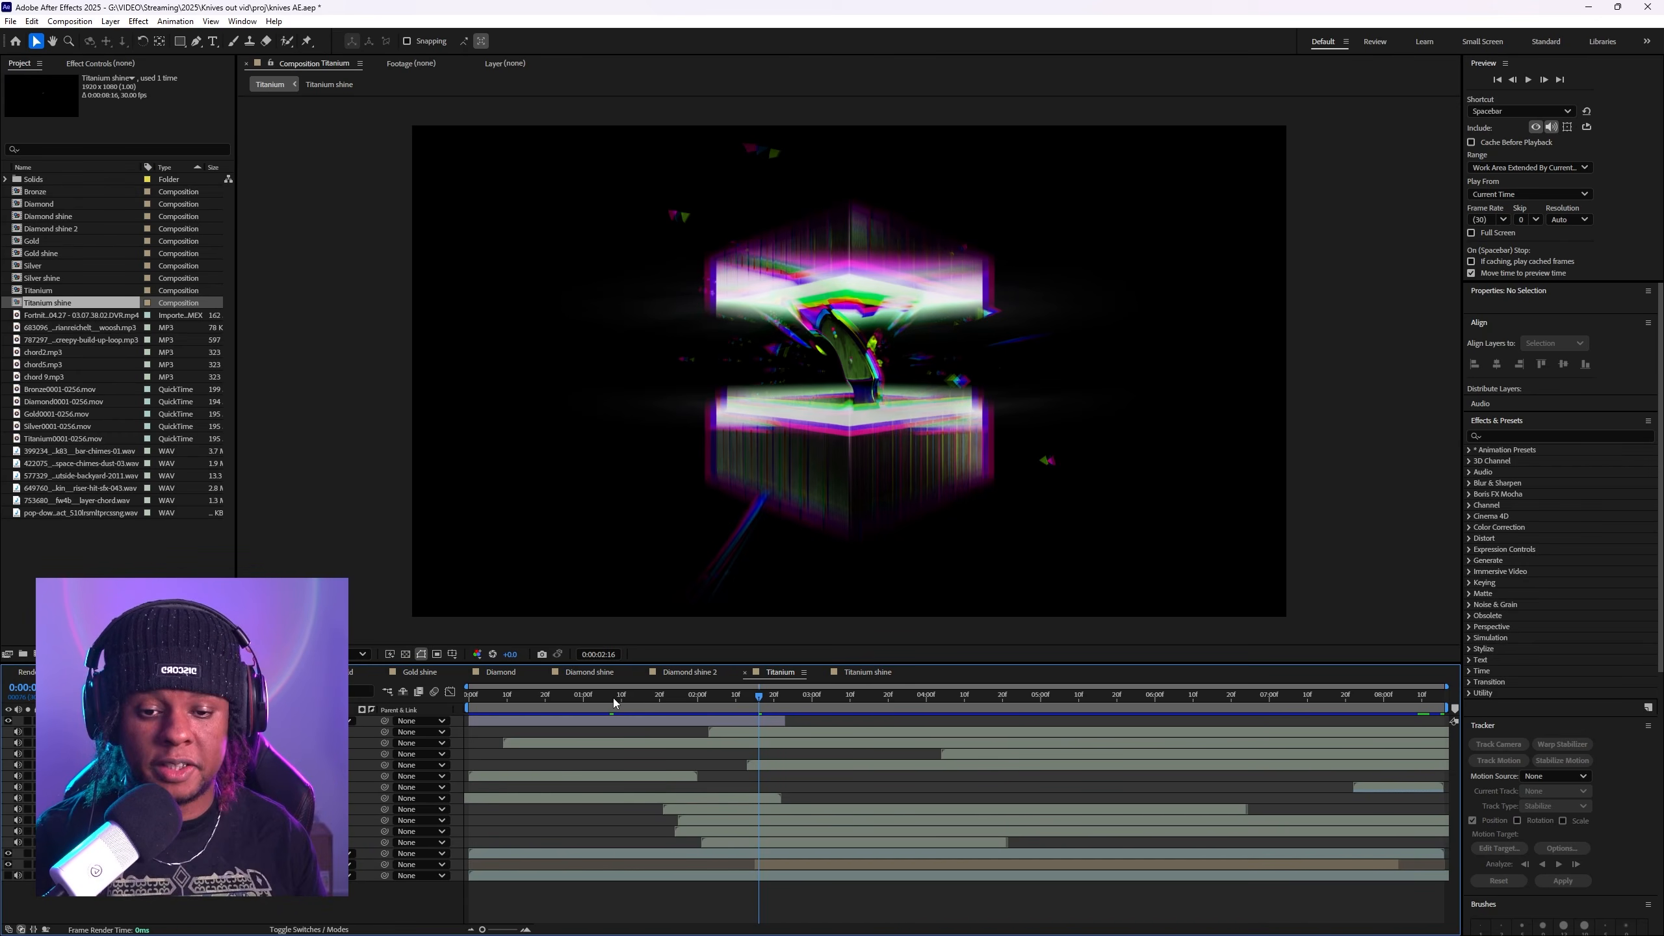
drag(613, 697, 848, 700)
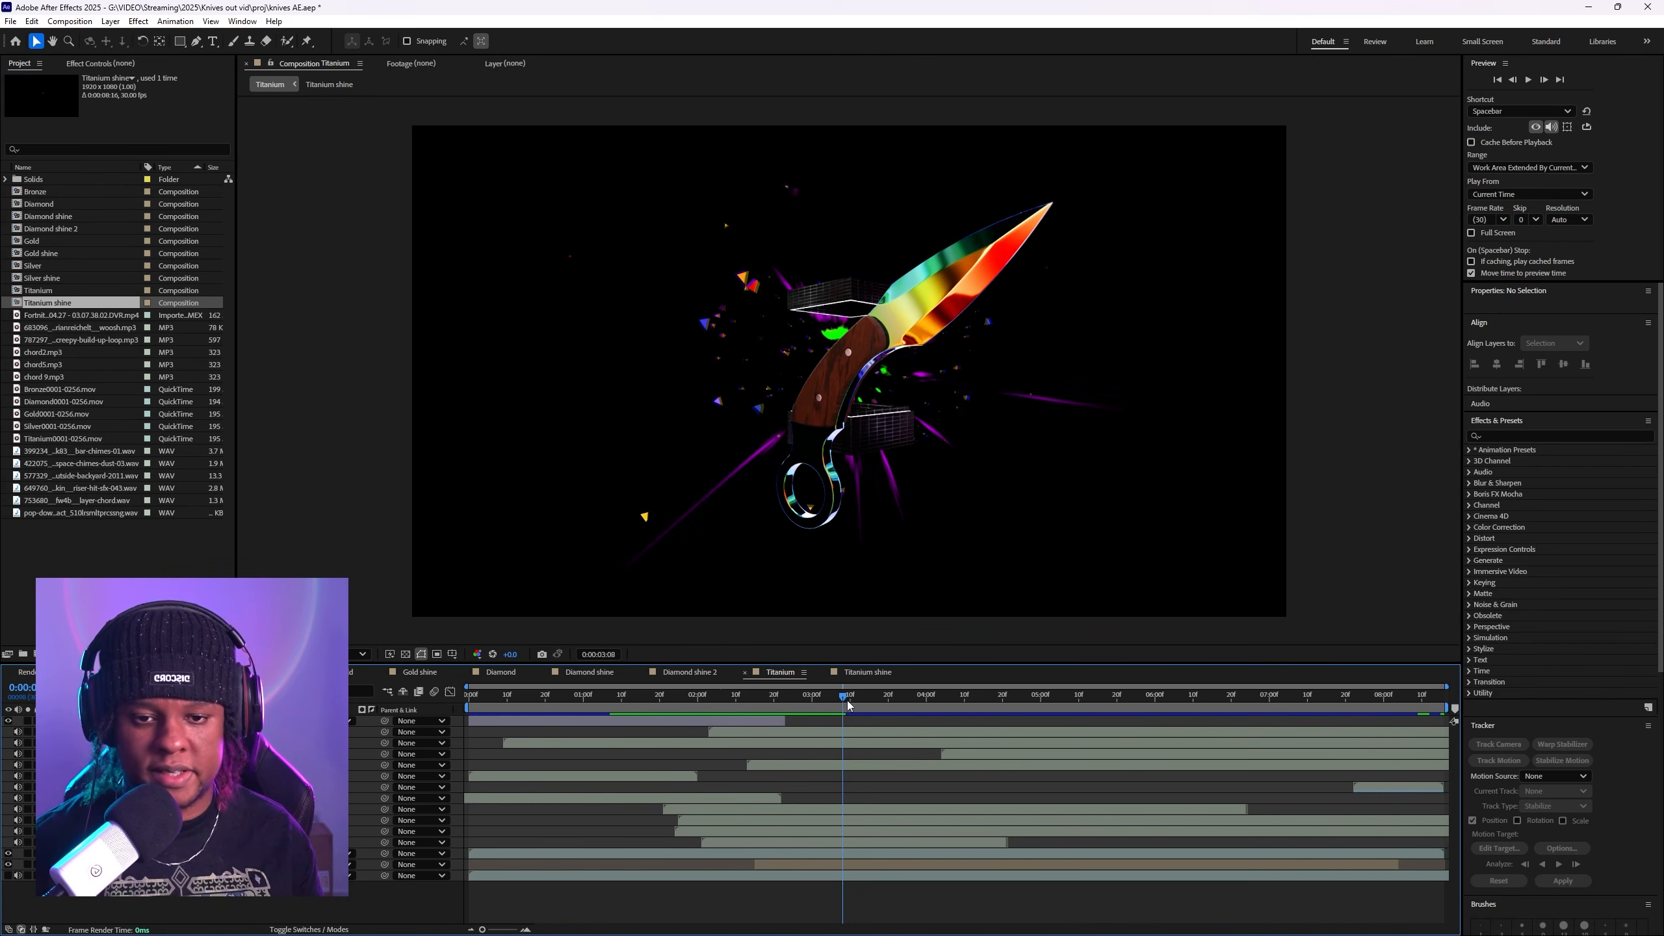
click(867, 672)
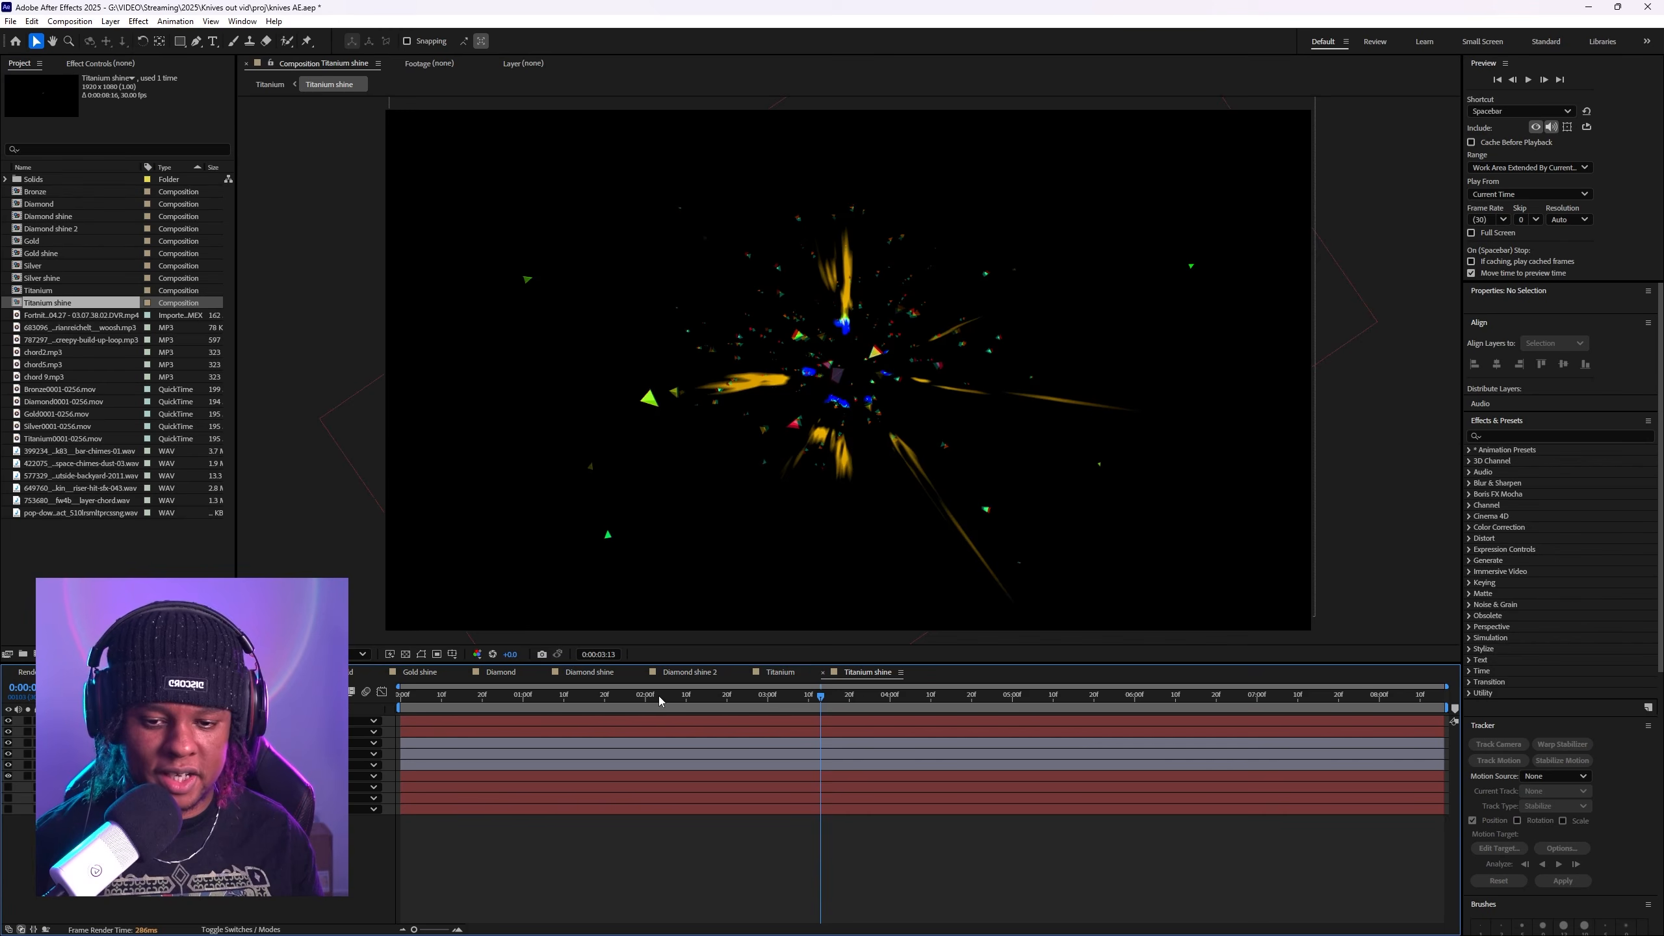
click(645, 698)
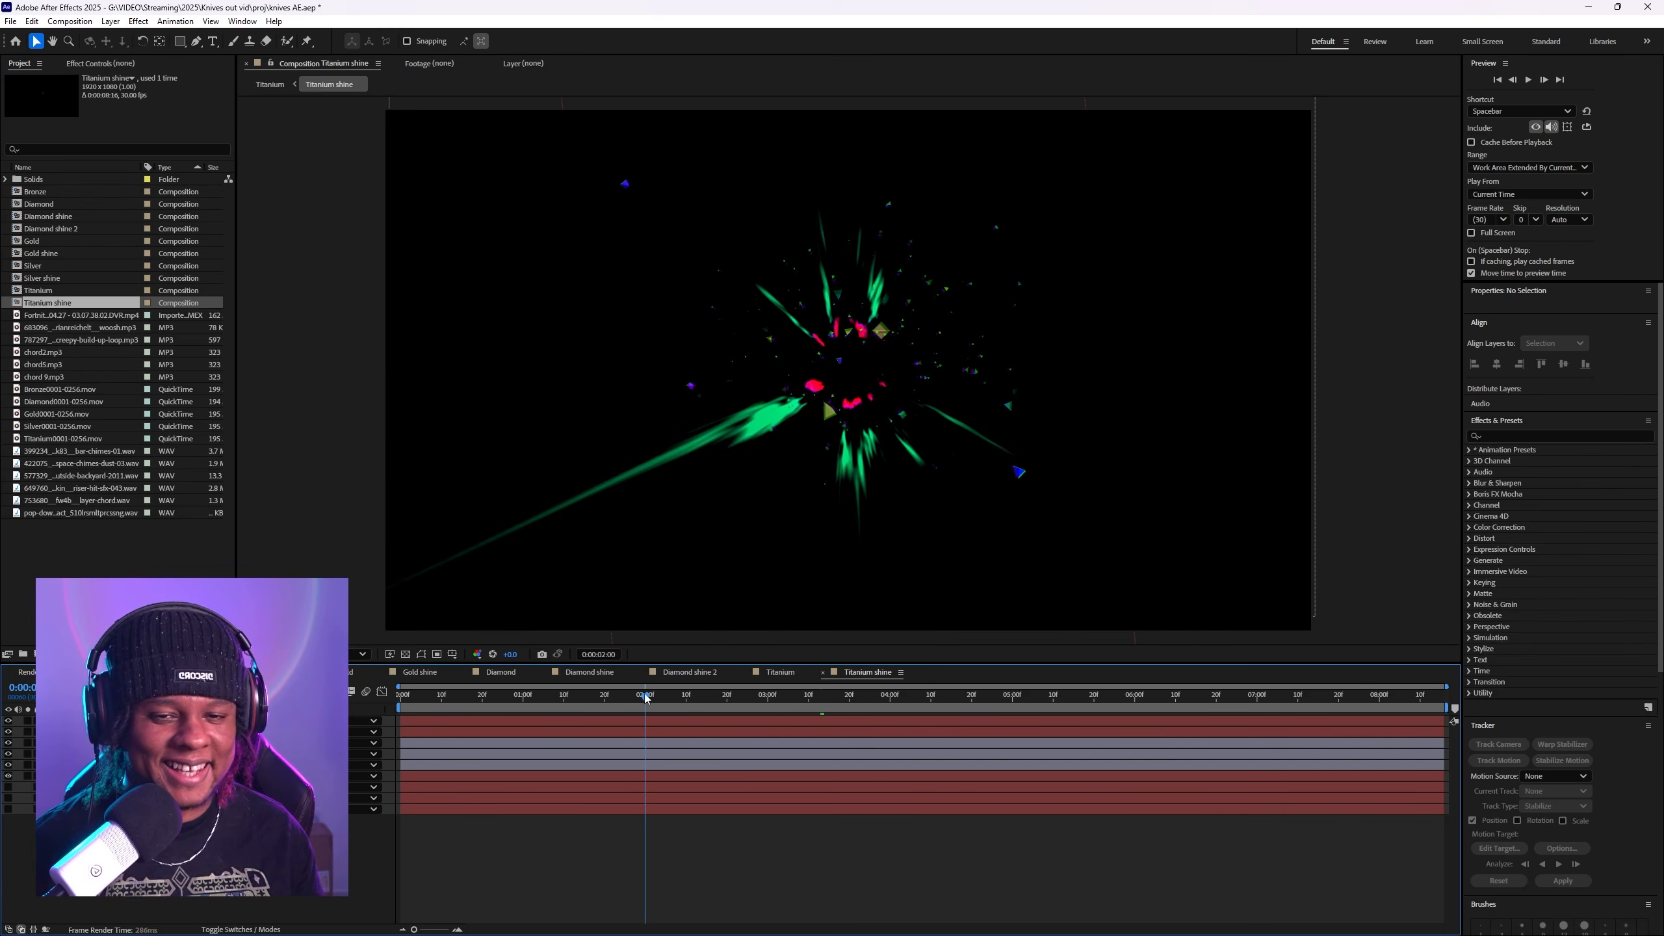
drag(649, 699, 680, 694)
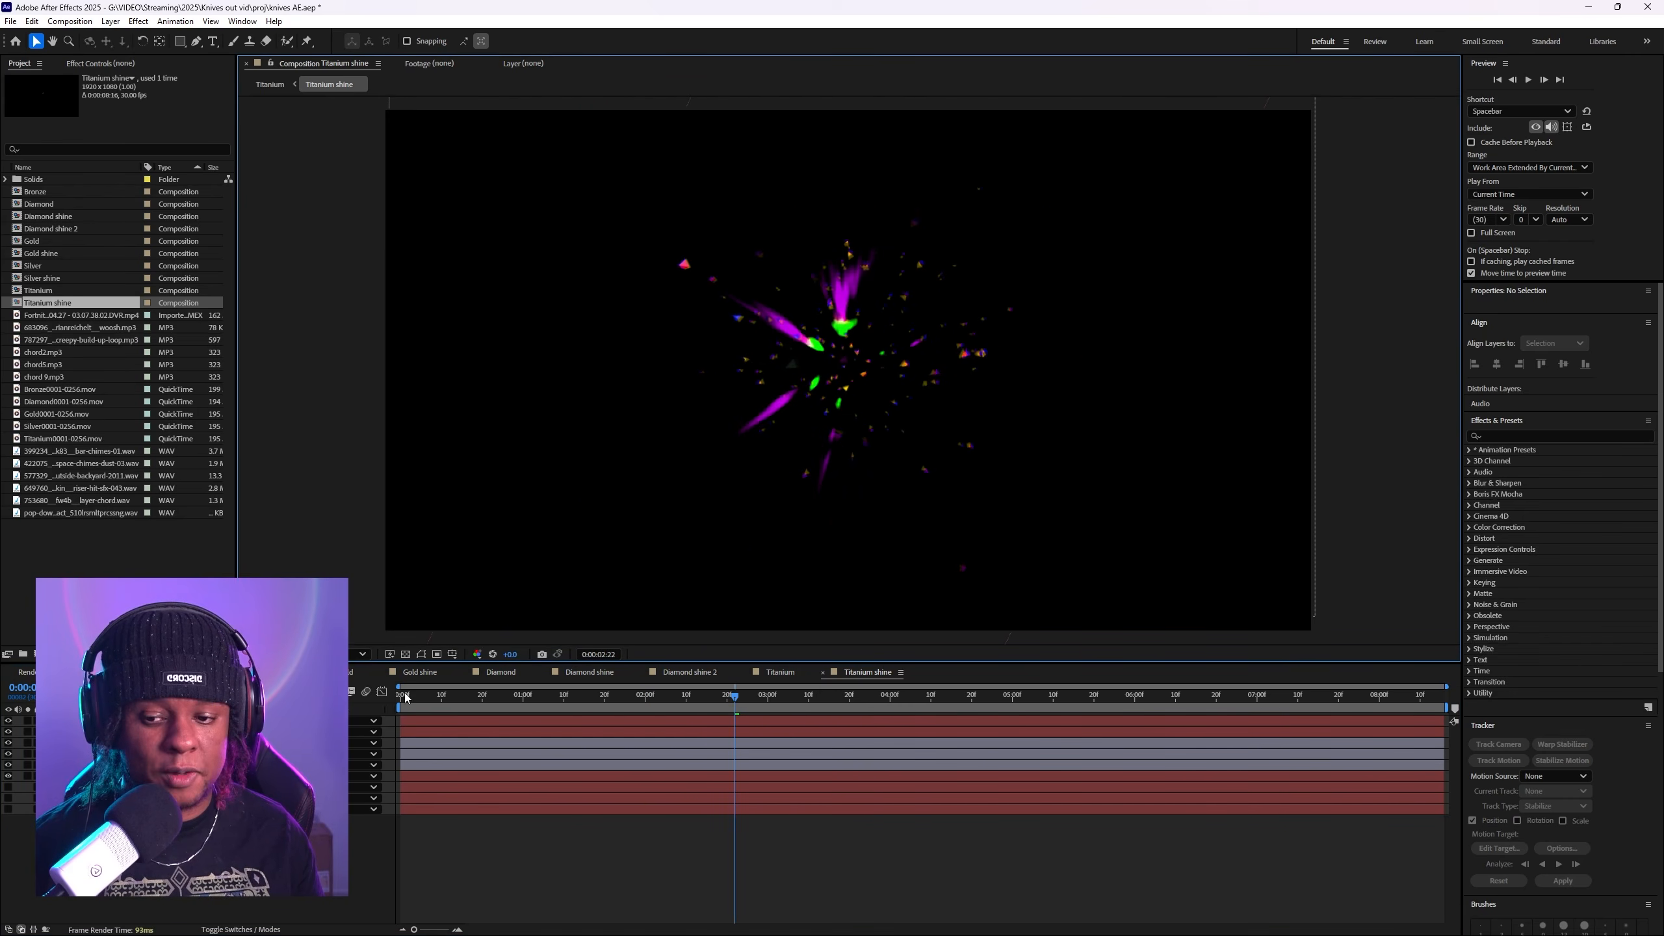
click(400, 696)
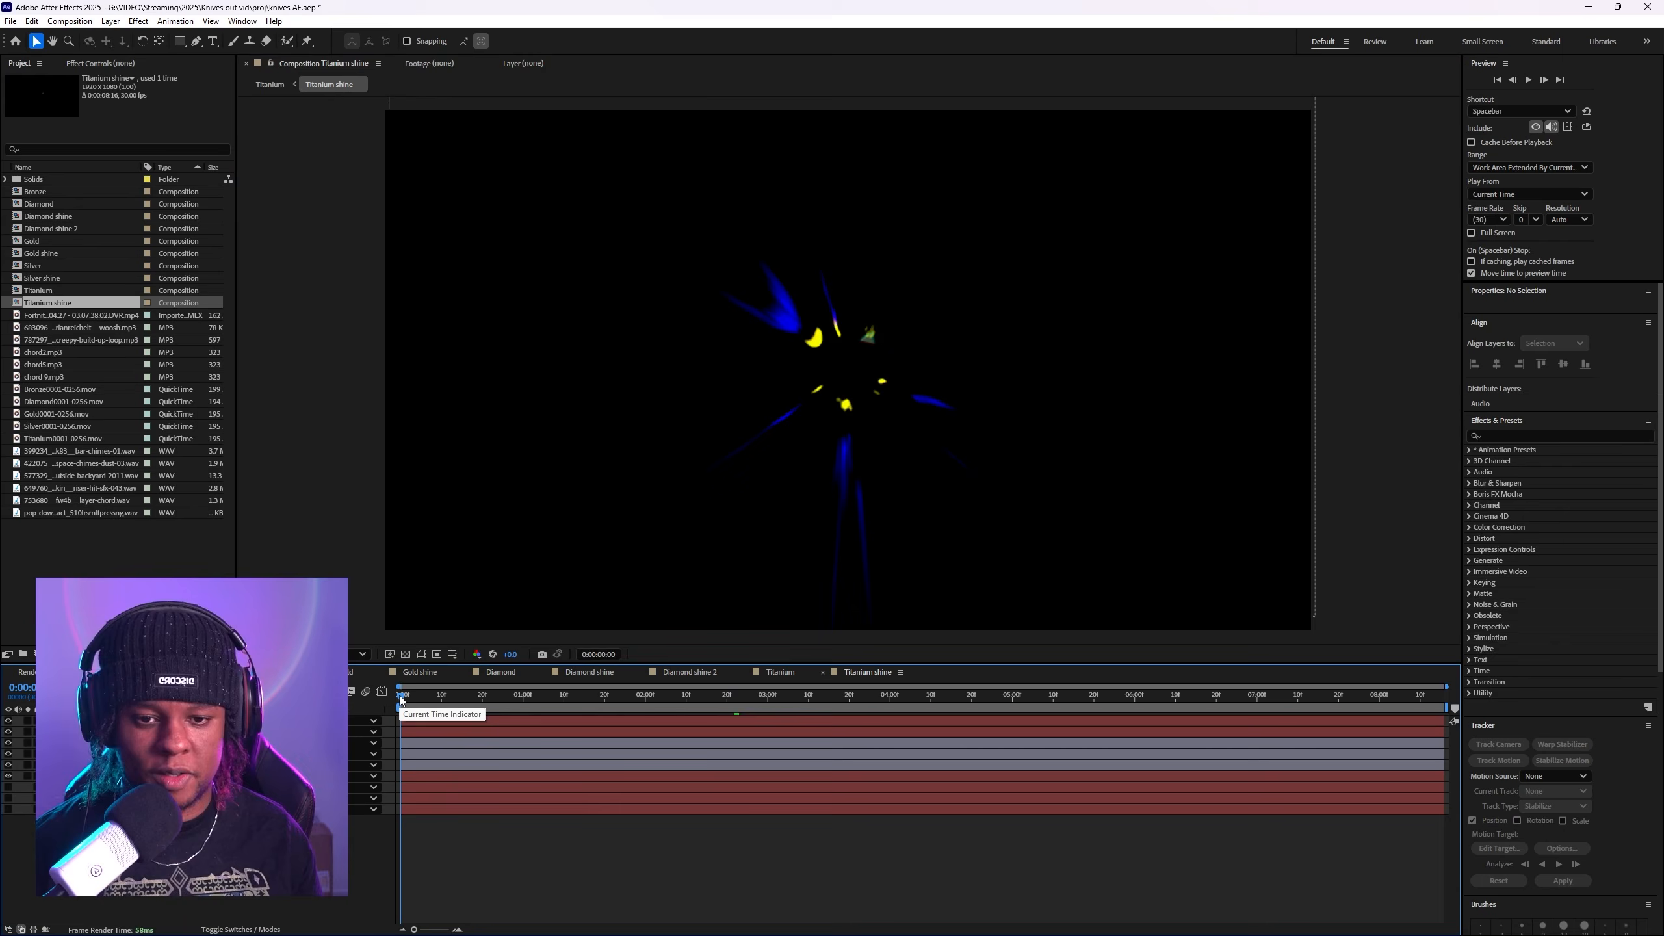
key(space)
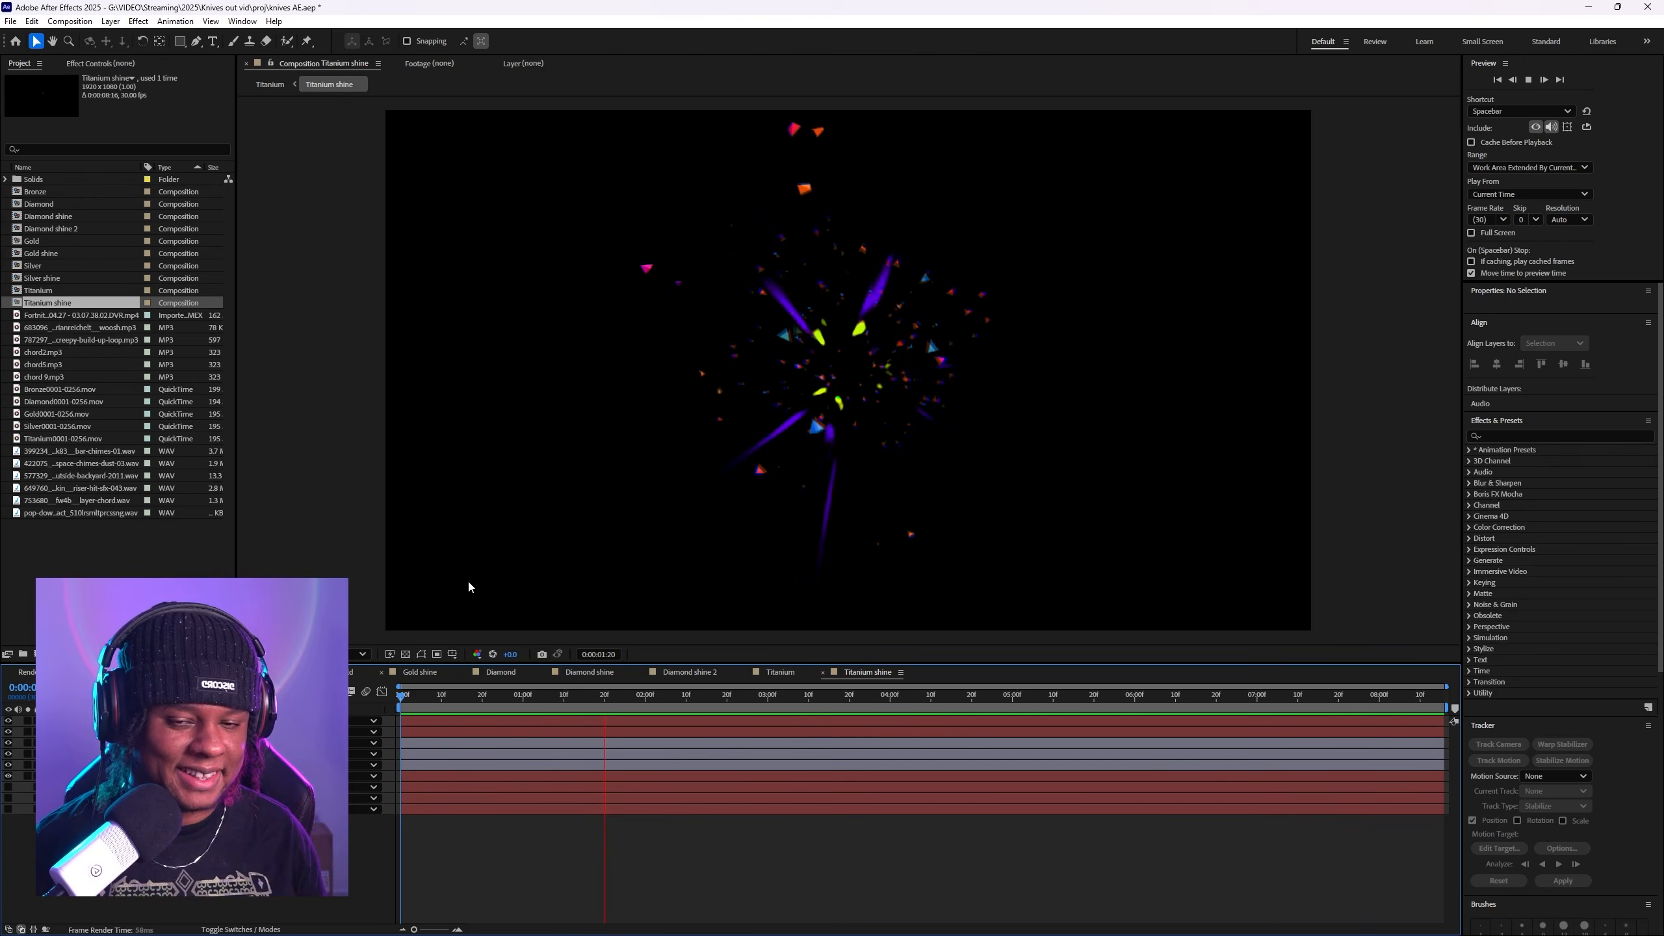
scroll(689, 397, up, 1)
scroll(689, 401, up, 1)
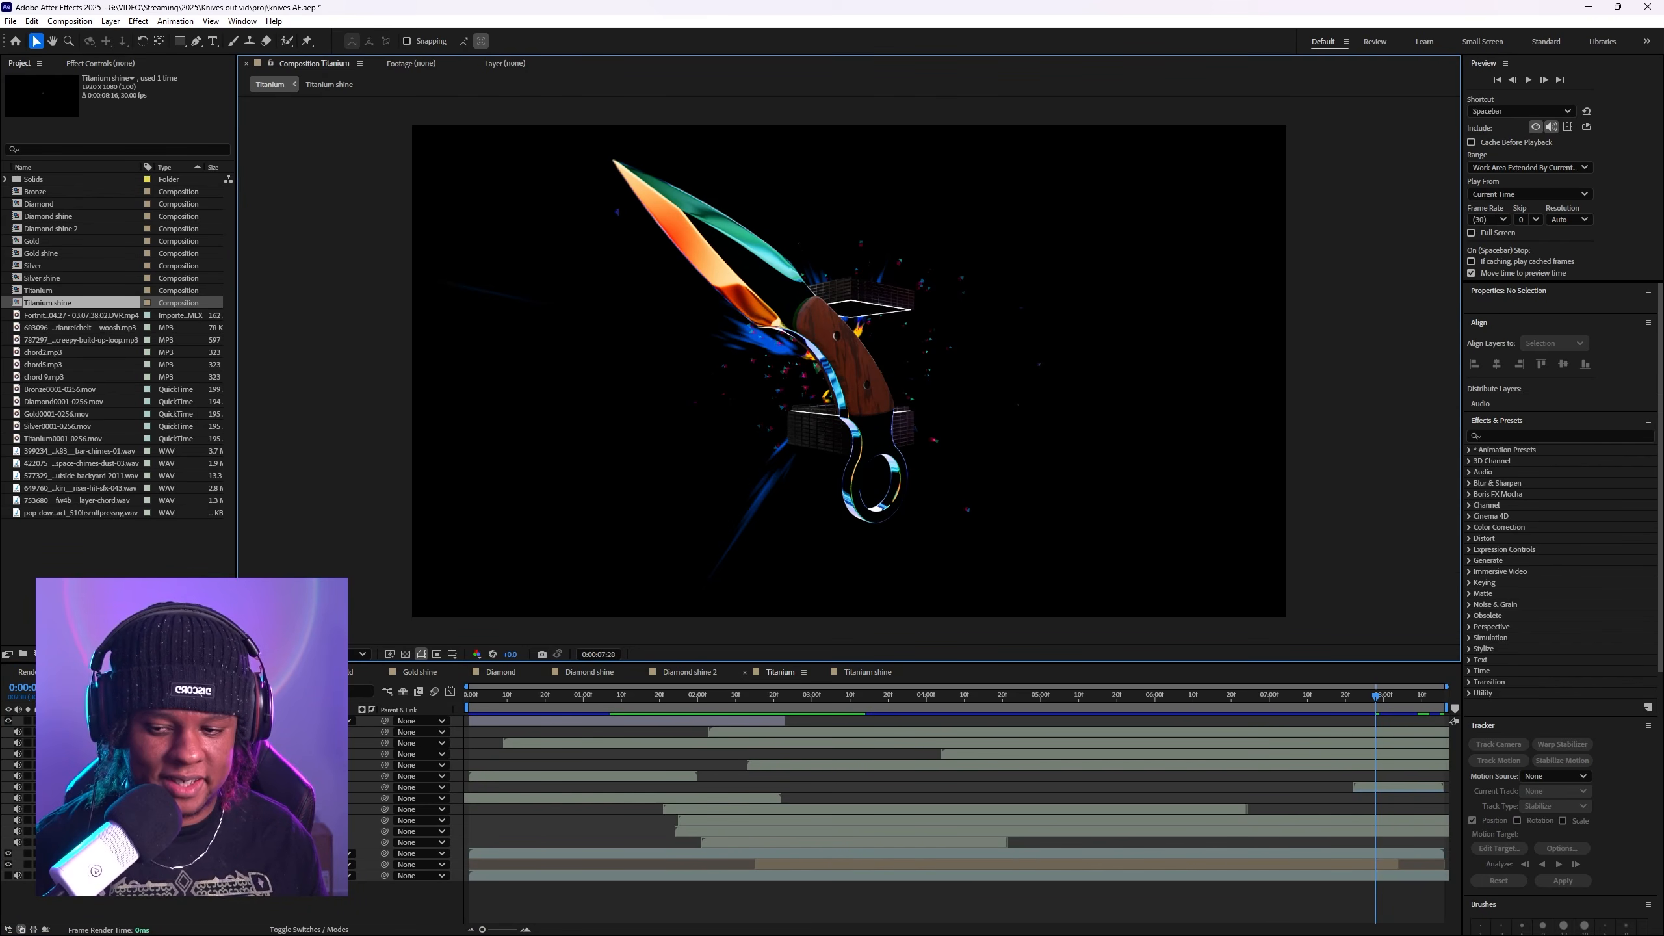
Step: Reveal the audio waveforms of the Titanium composition's sound layers, from the bar-chimes layer through the riser-hit layer
click(954, 809)
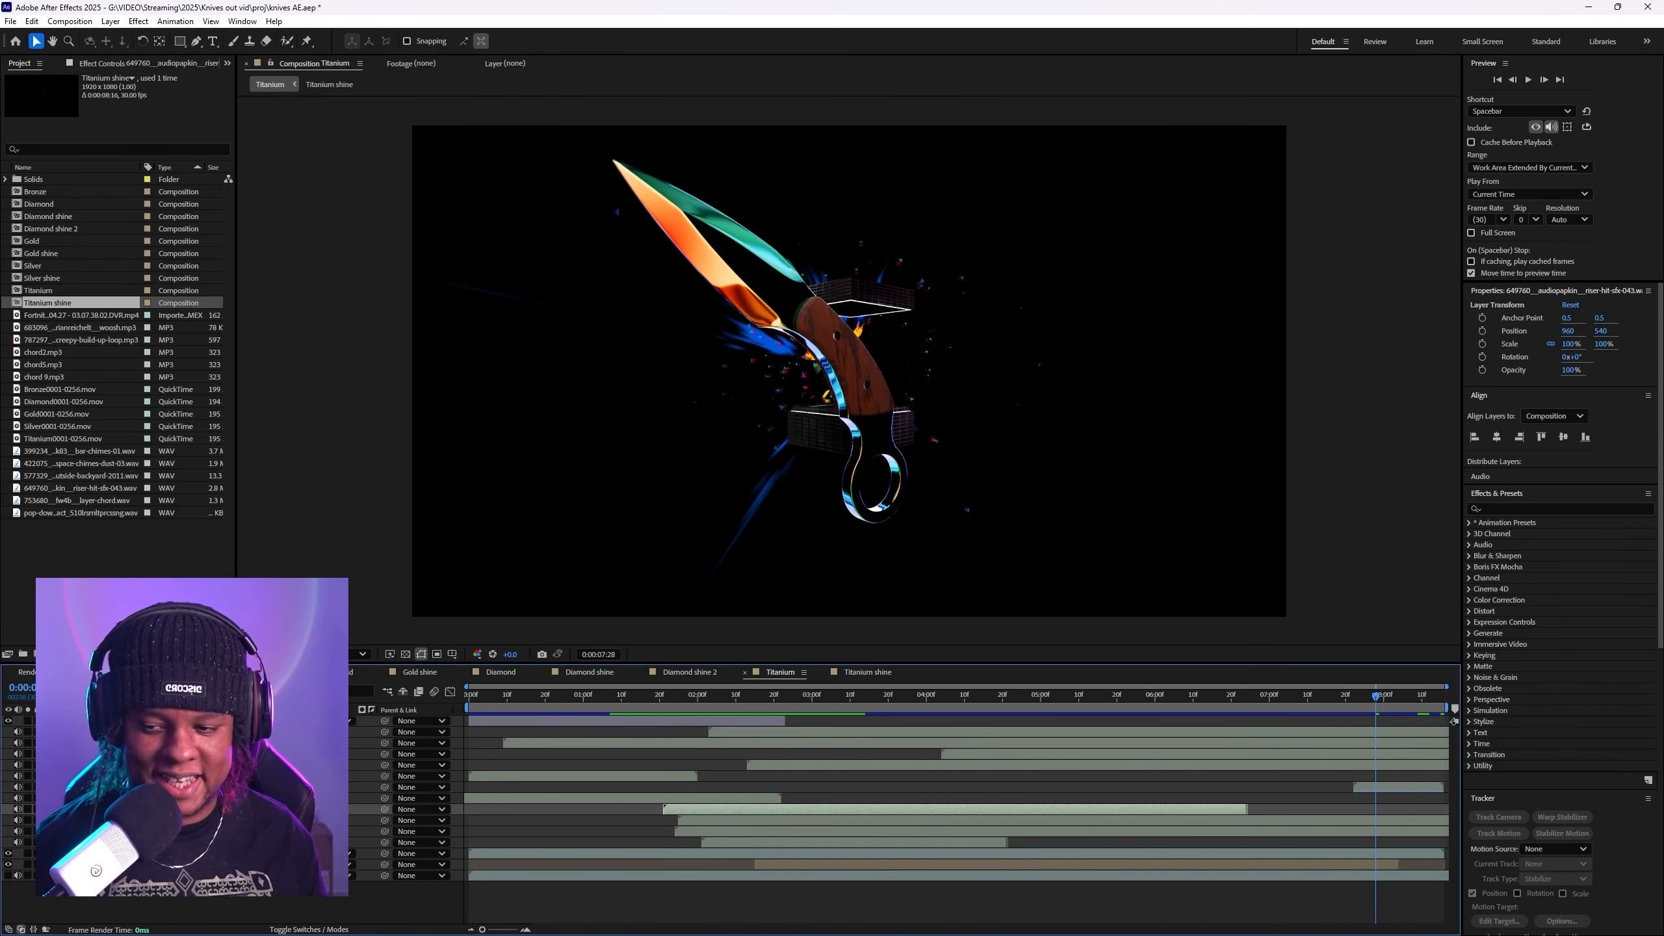
click(1078, 732)
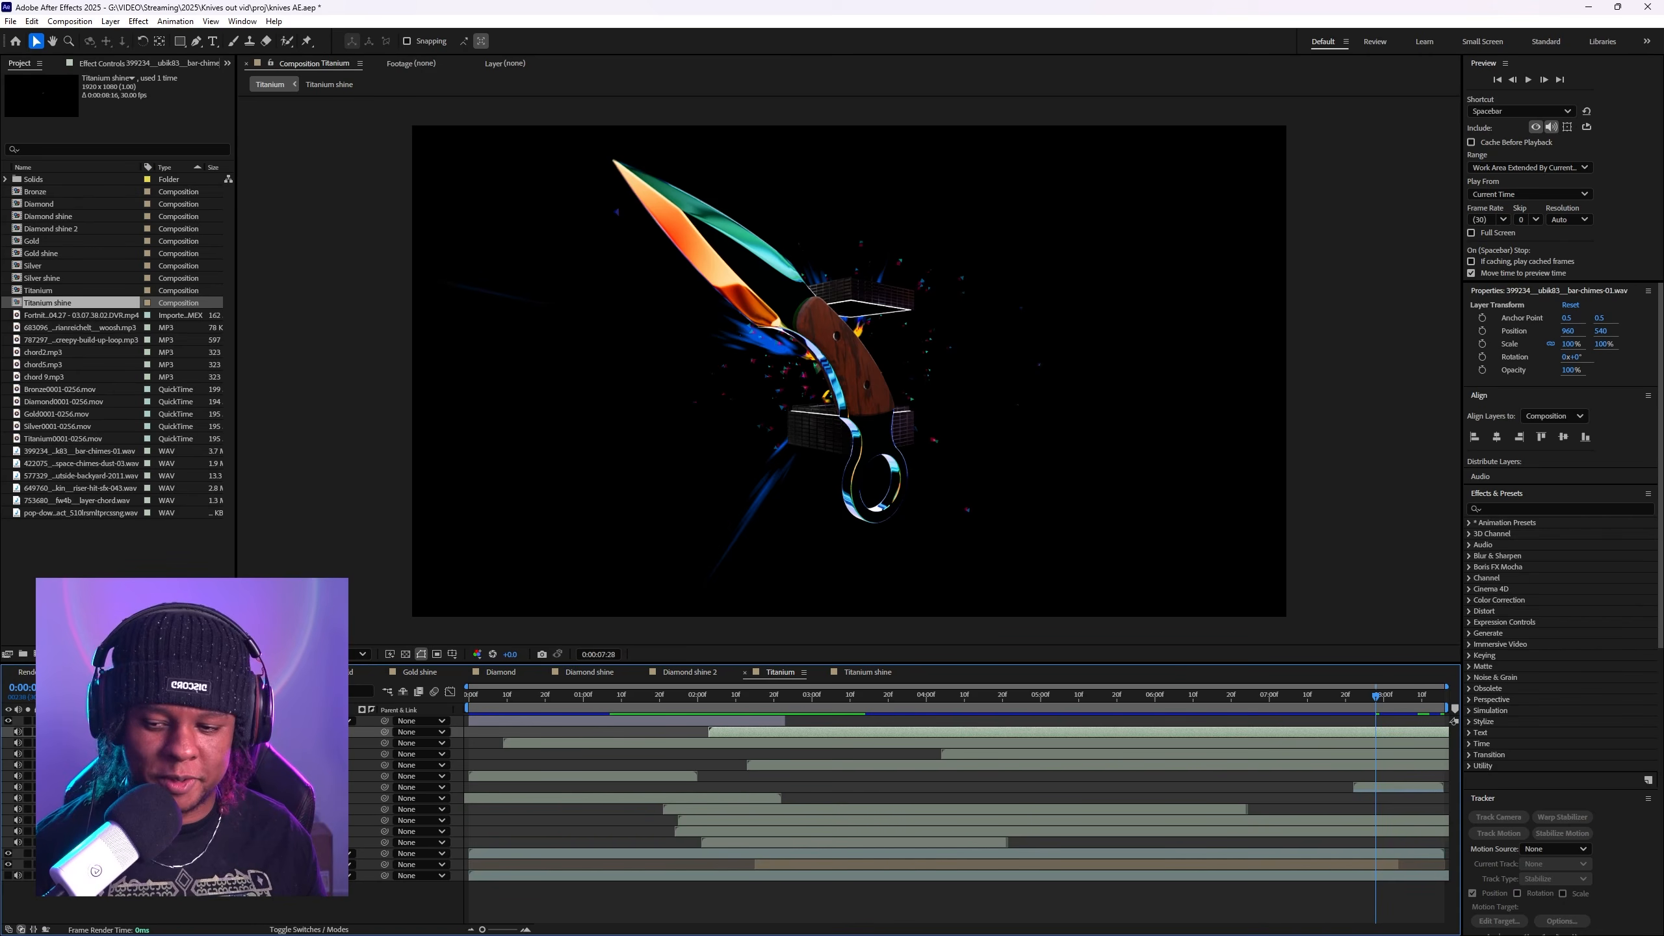
shift+click(954, 808)
key(l)
key(l)
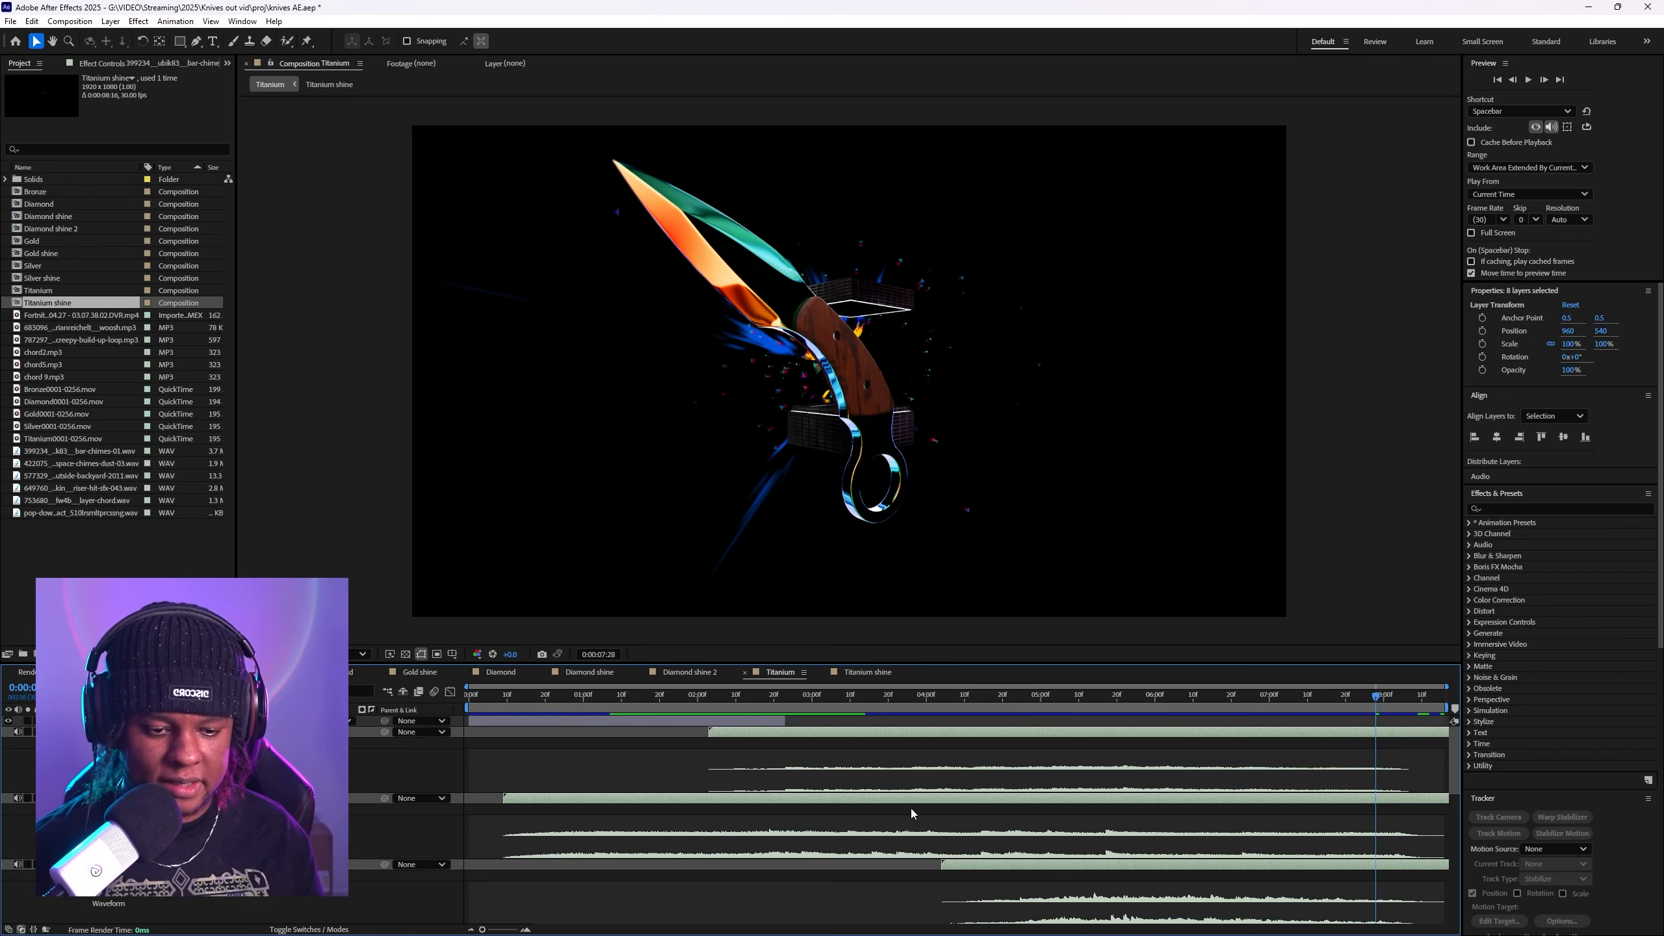
scroll(912, 832, down, 2)
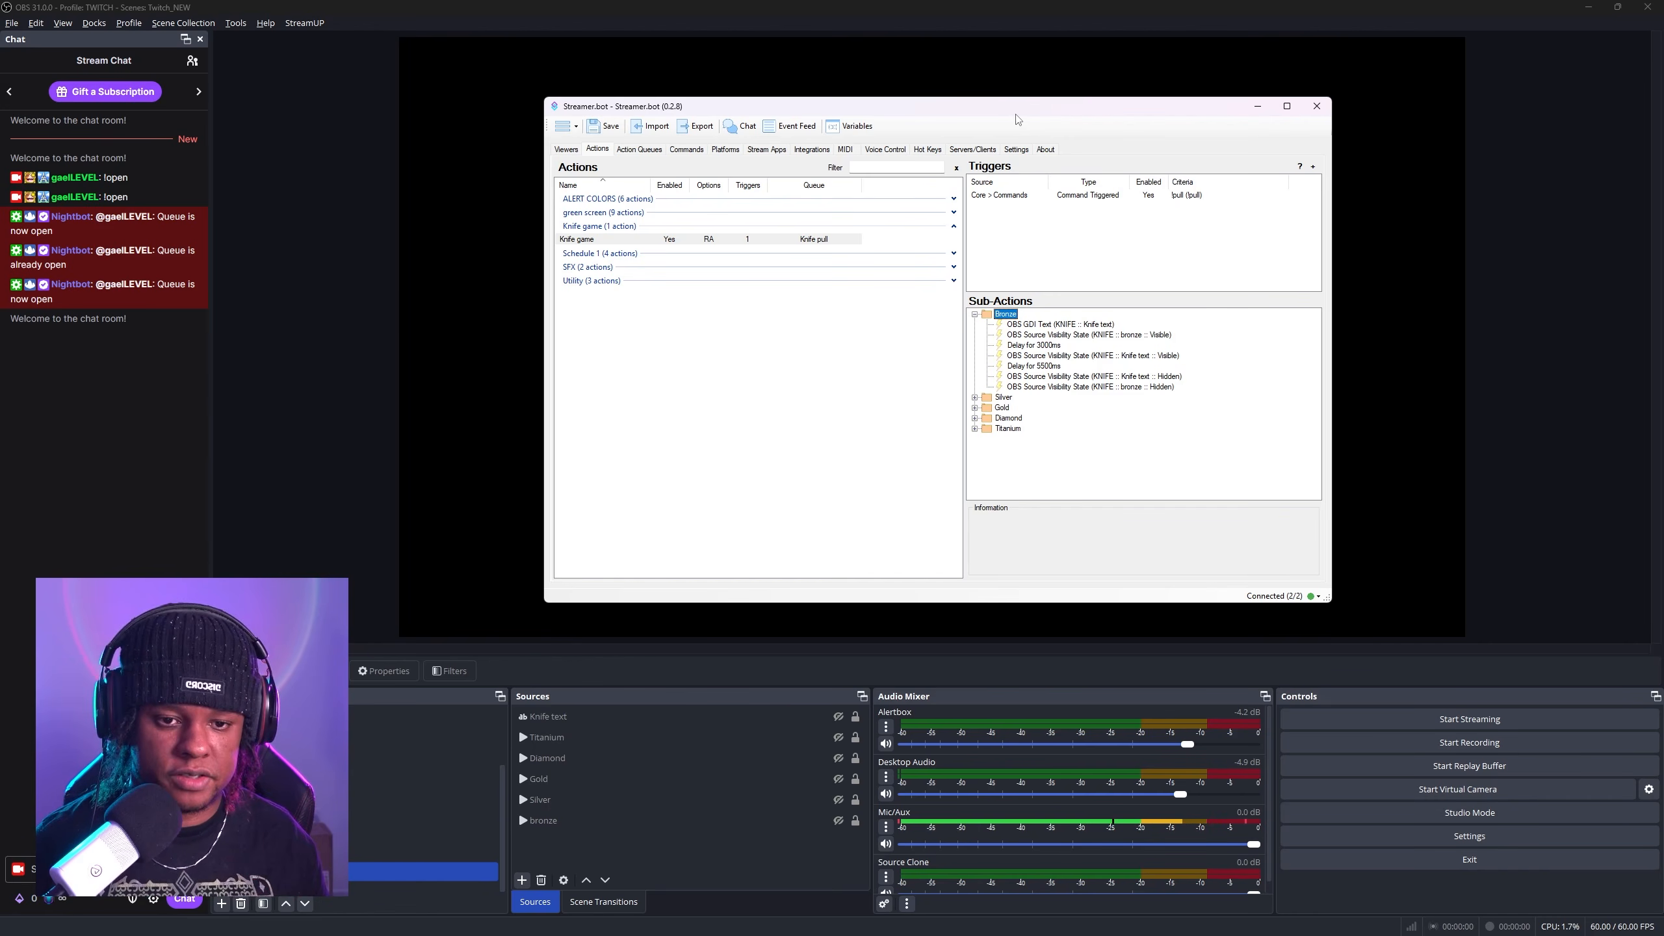
Step: Look through the general sub-action options and the OBS sub-action types available for the Bronze group
right_click(1007, 457)
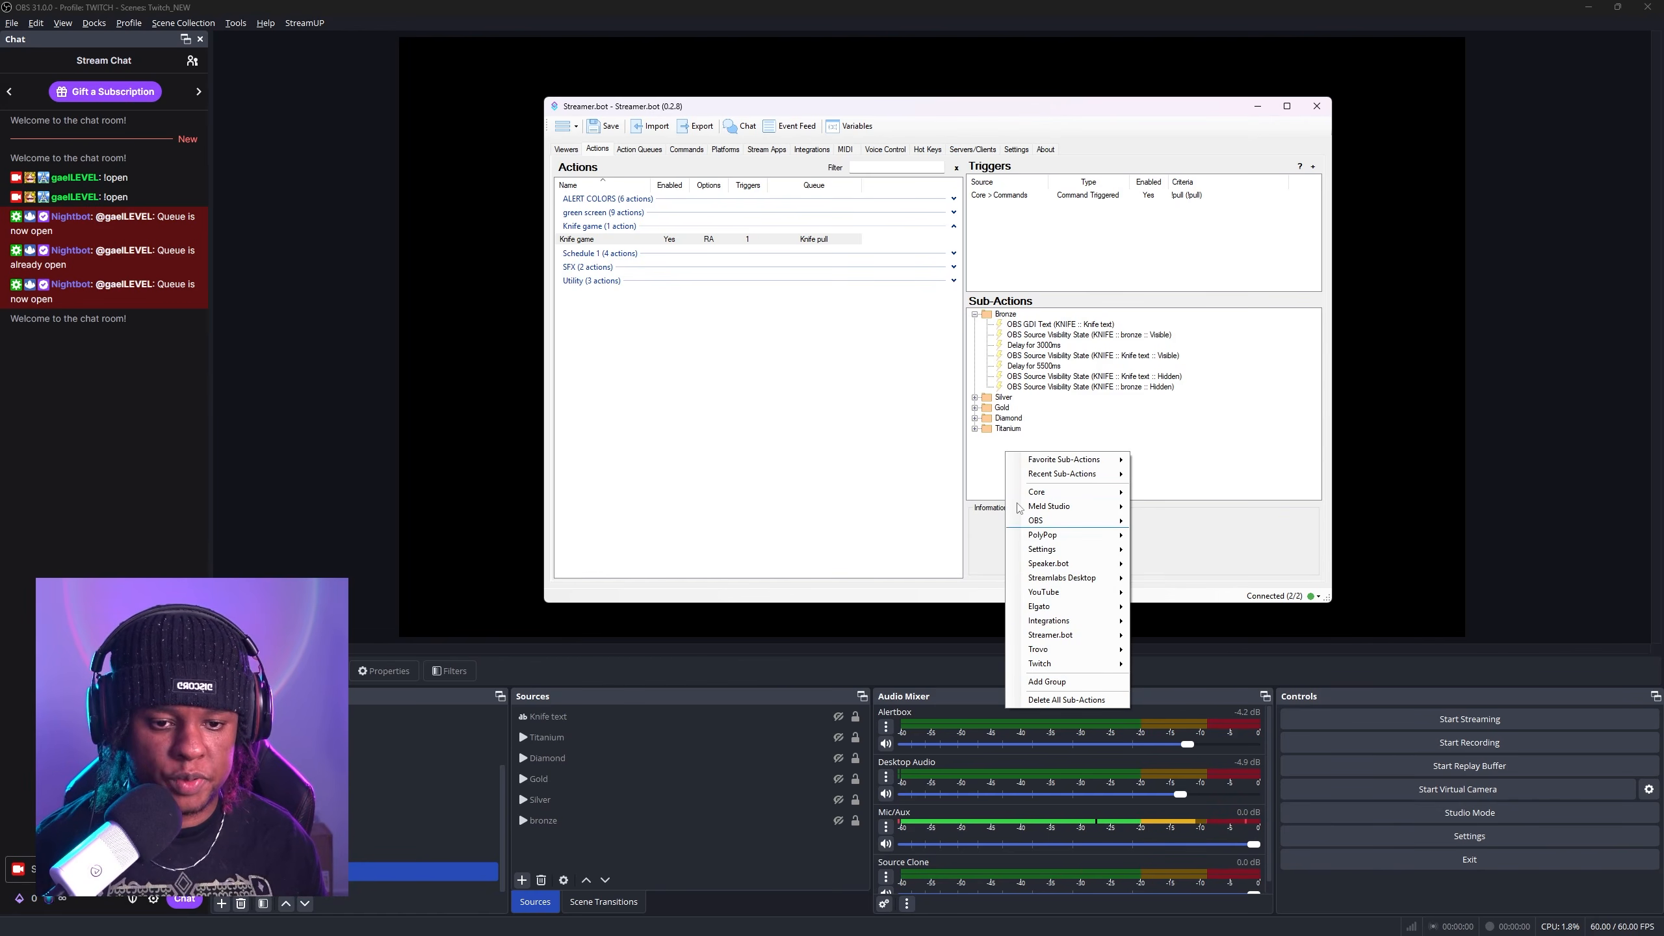
click(1025, 444)
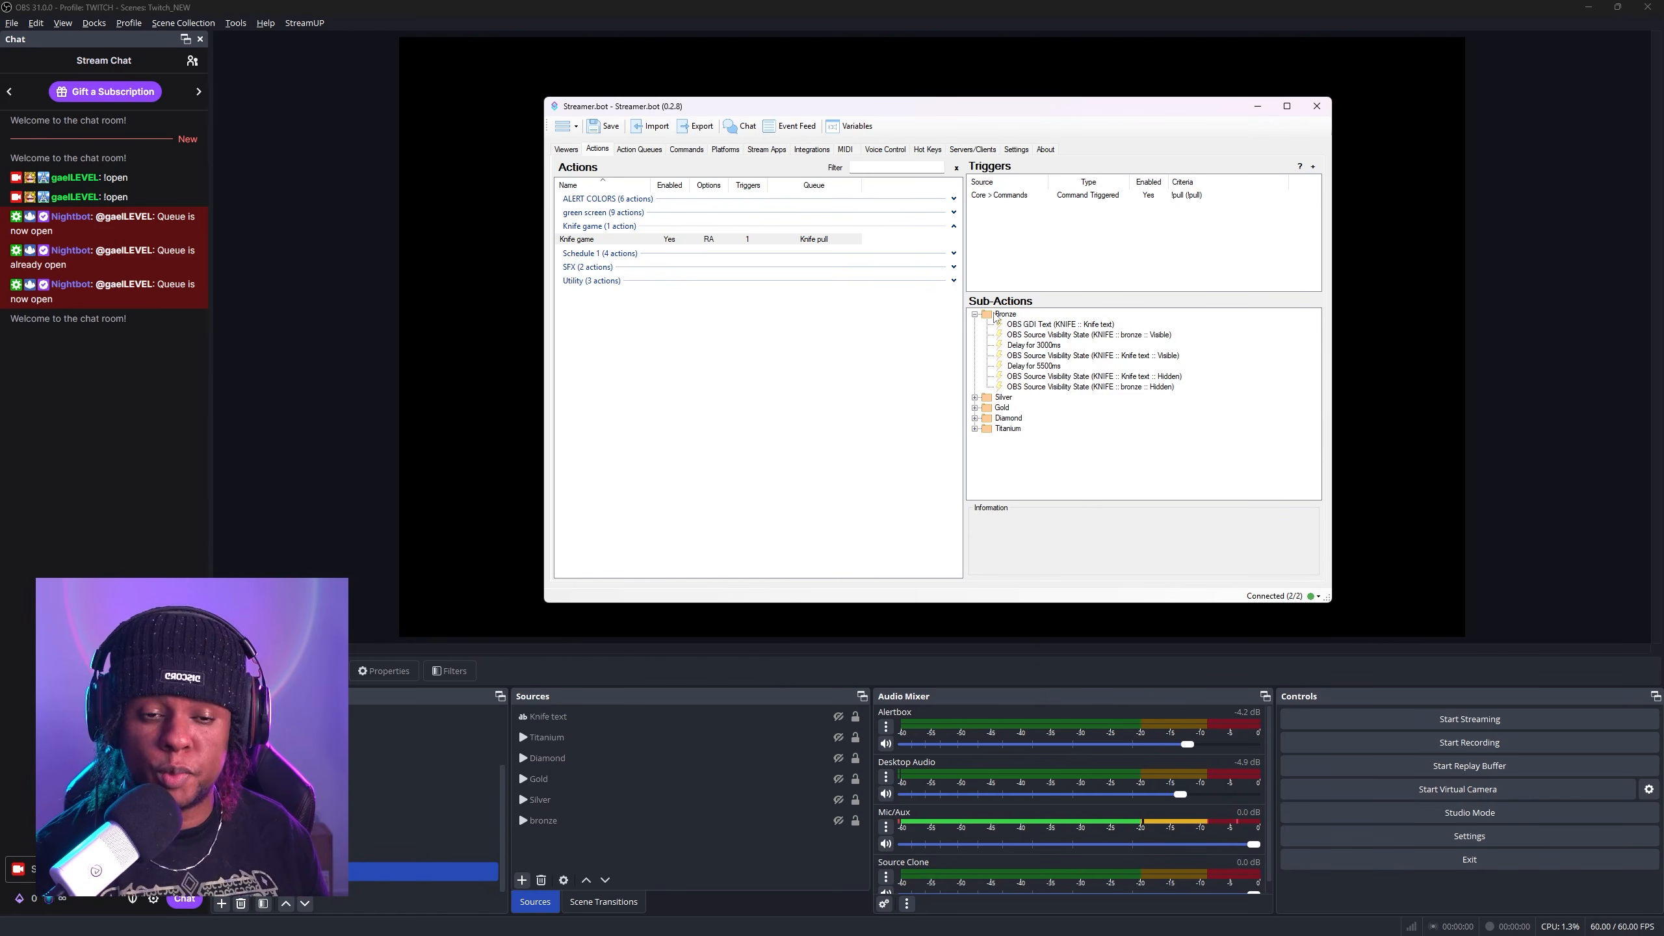
click(1005, 314)
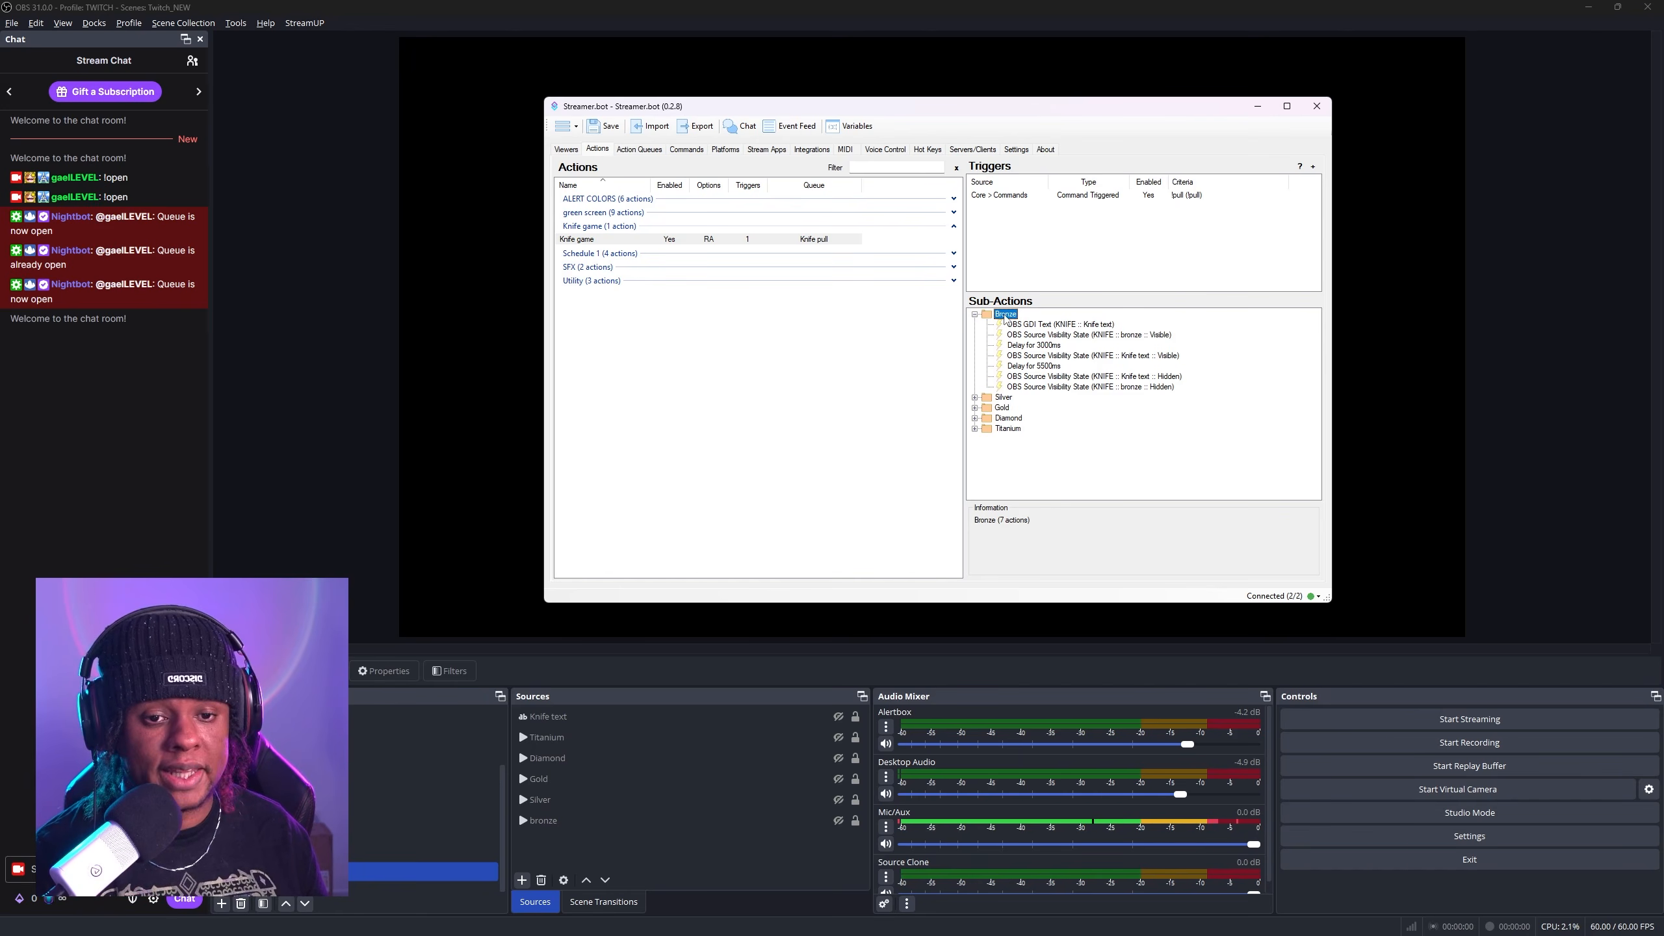
right_click(1006, 317)
mouse_move(1079, 475)
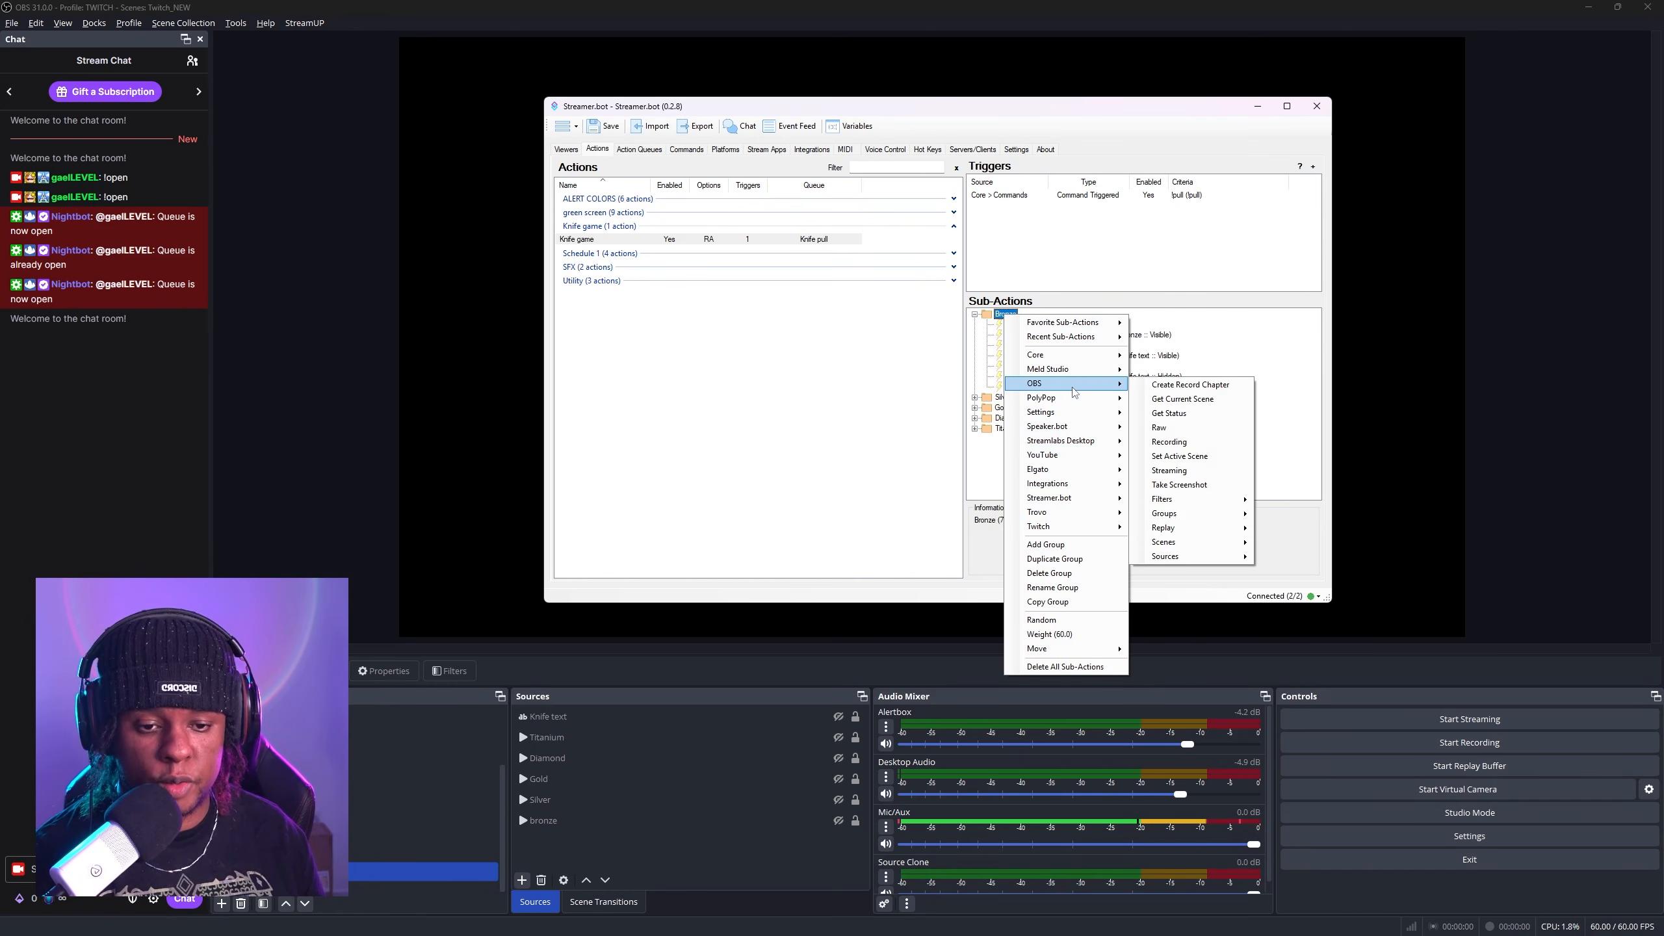
Step: Check which groups the bronze source's Visible sub-action can be moved to, and collapse and re-expand the Bronze group
right_click(1142, 335)
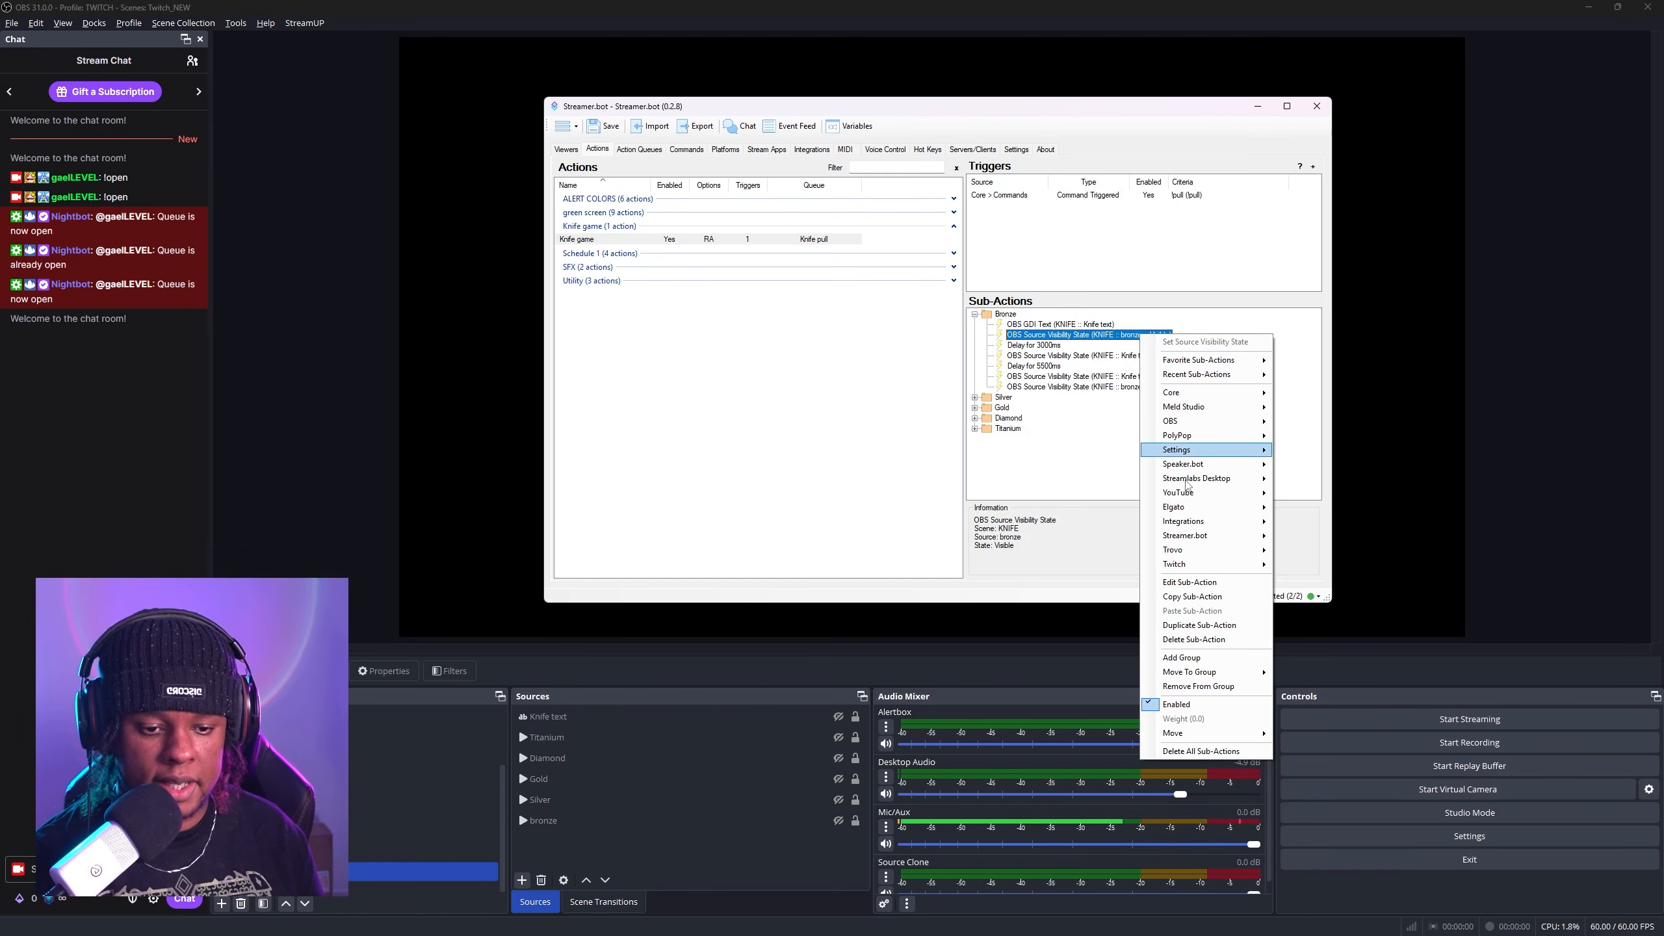
mouse_move(1198, 680)
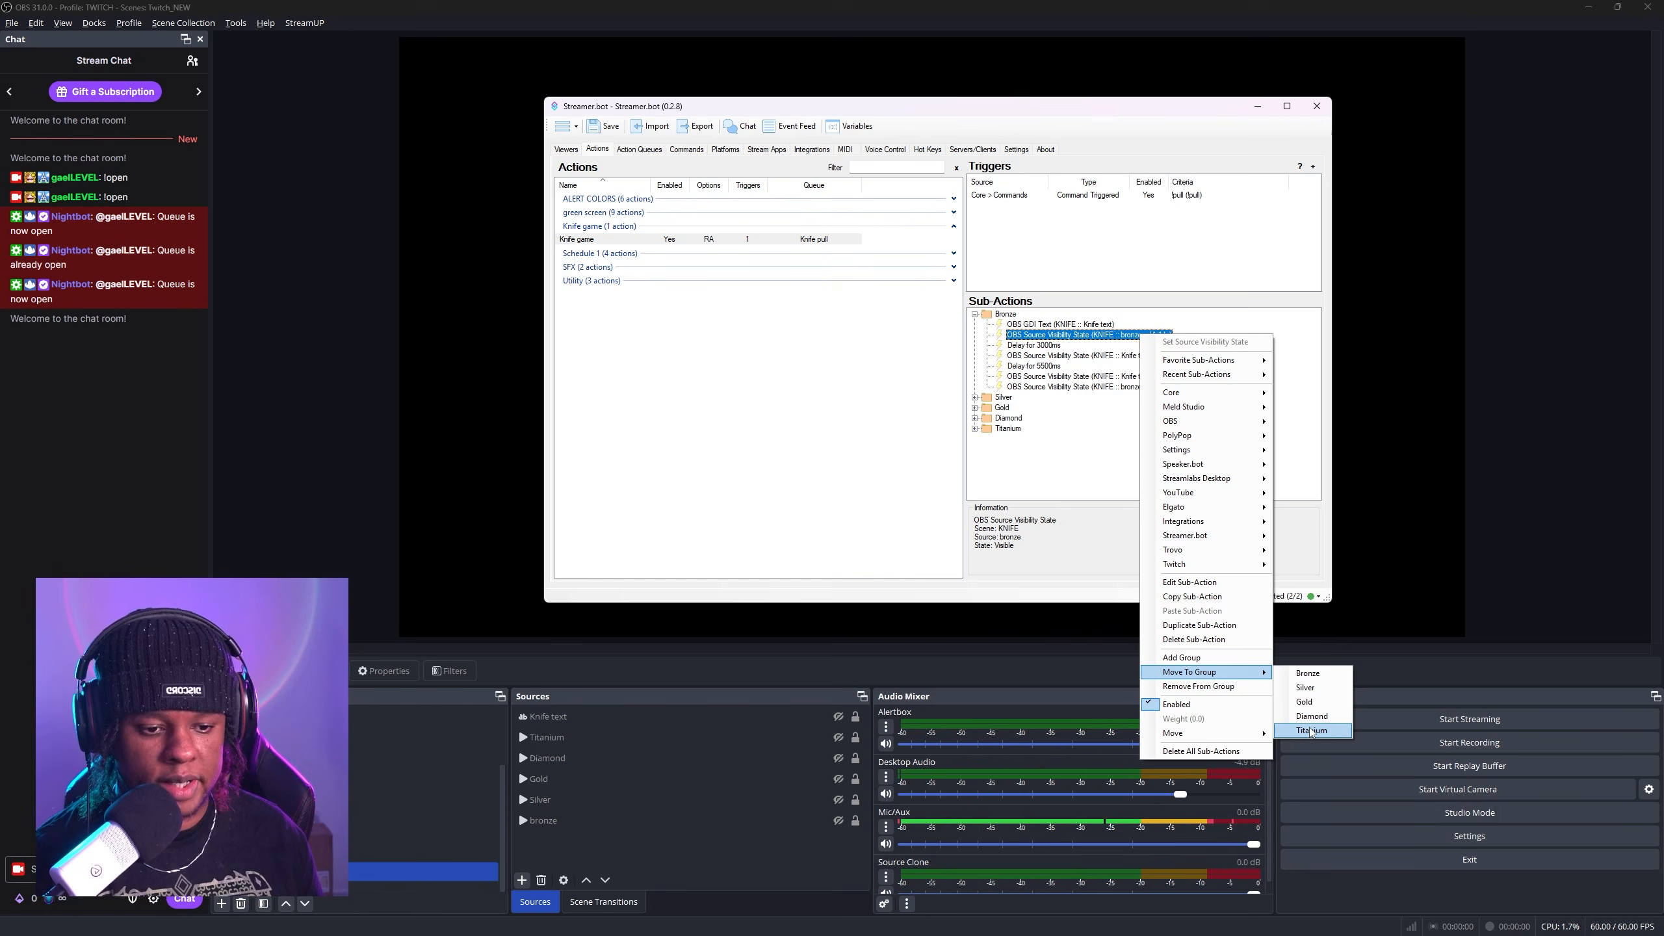
click(1033, 345)
click(975, 315)
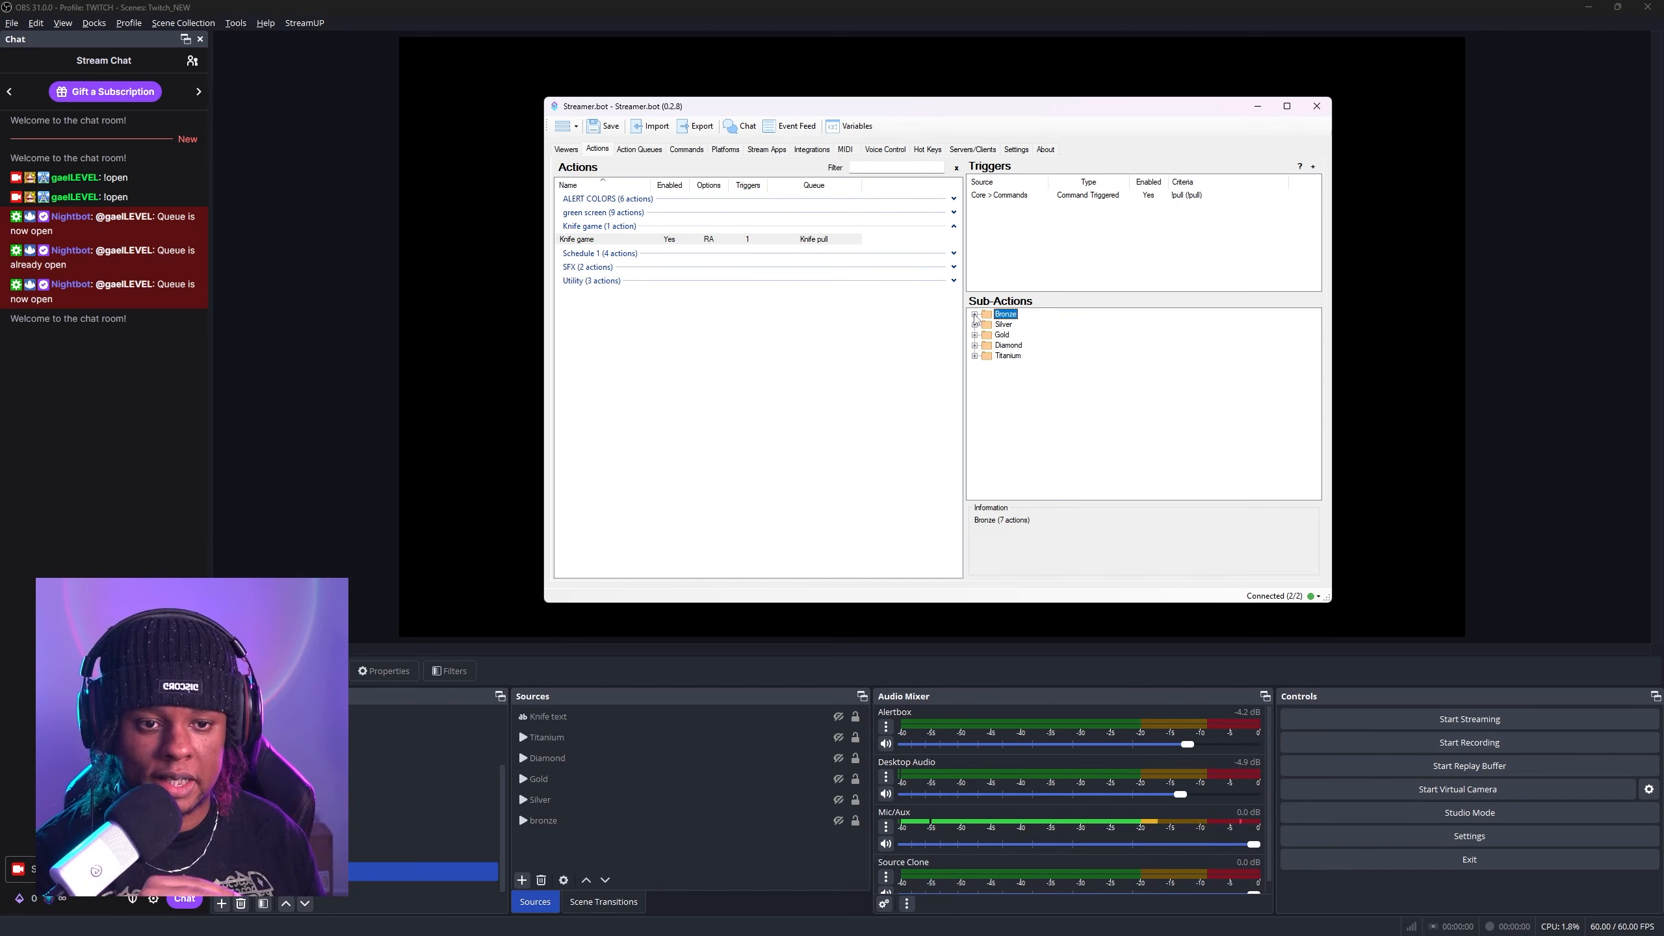
click(975, 314)
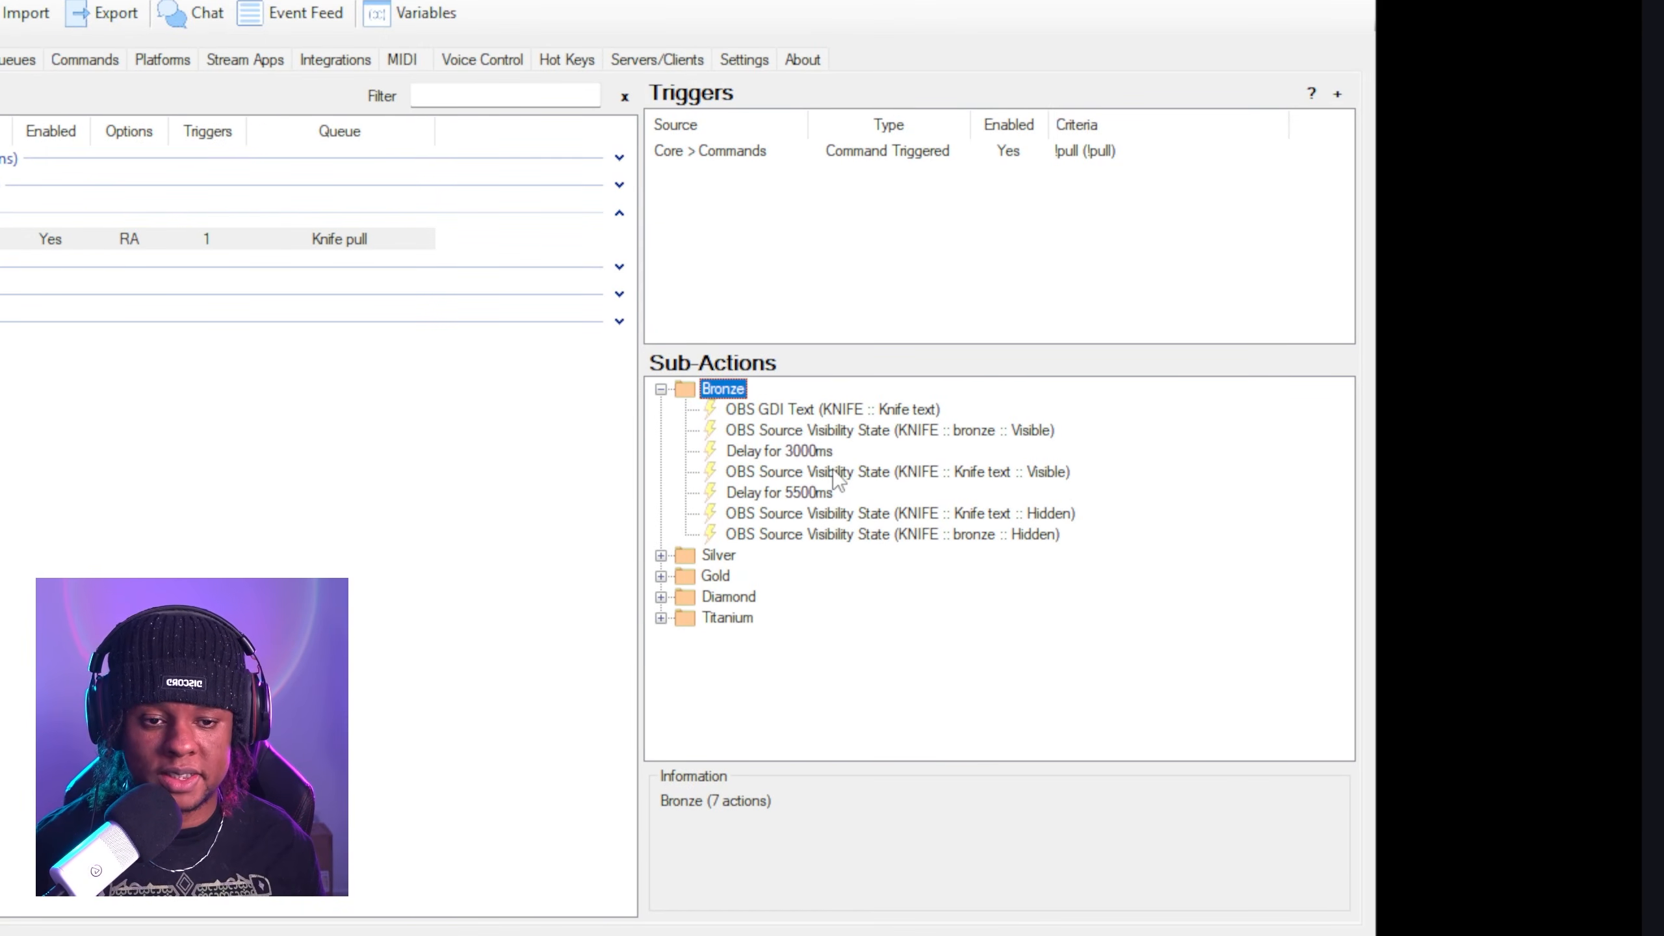
Step: Look through the sub-action types for the Bronze group and review the settings of its OBS GDI Text sub-action
click(786, 407)
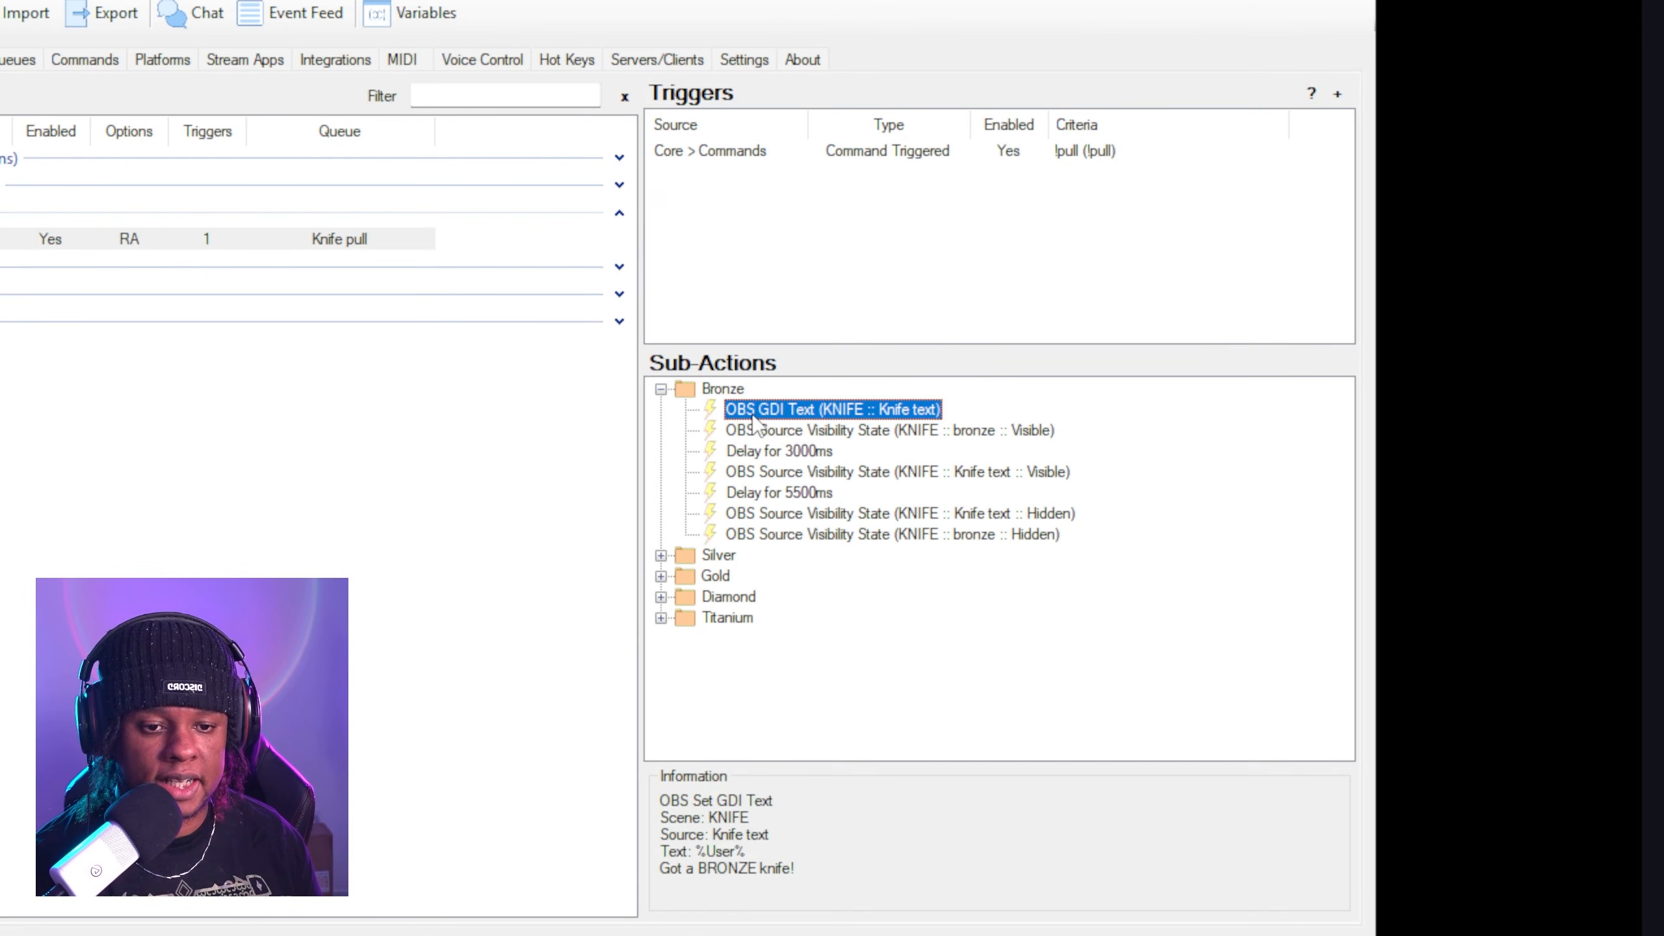
right_click(857, 390)
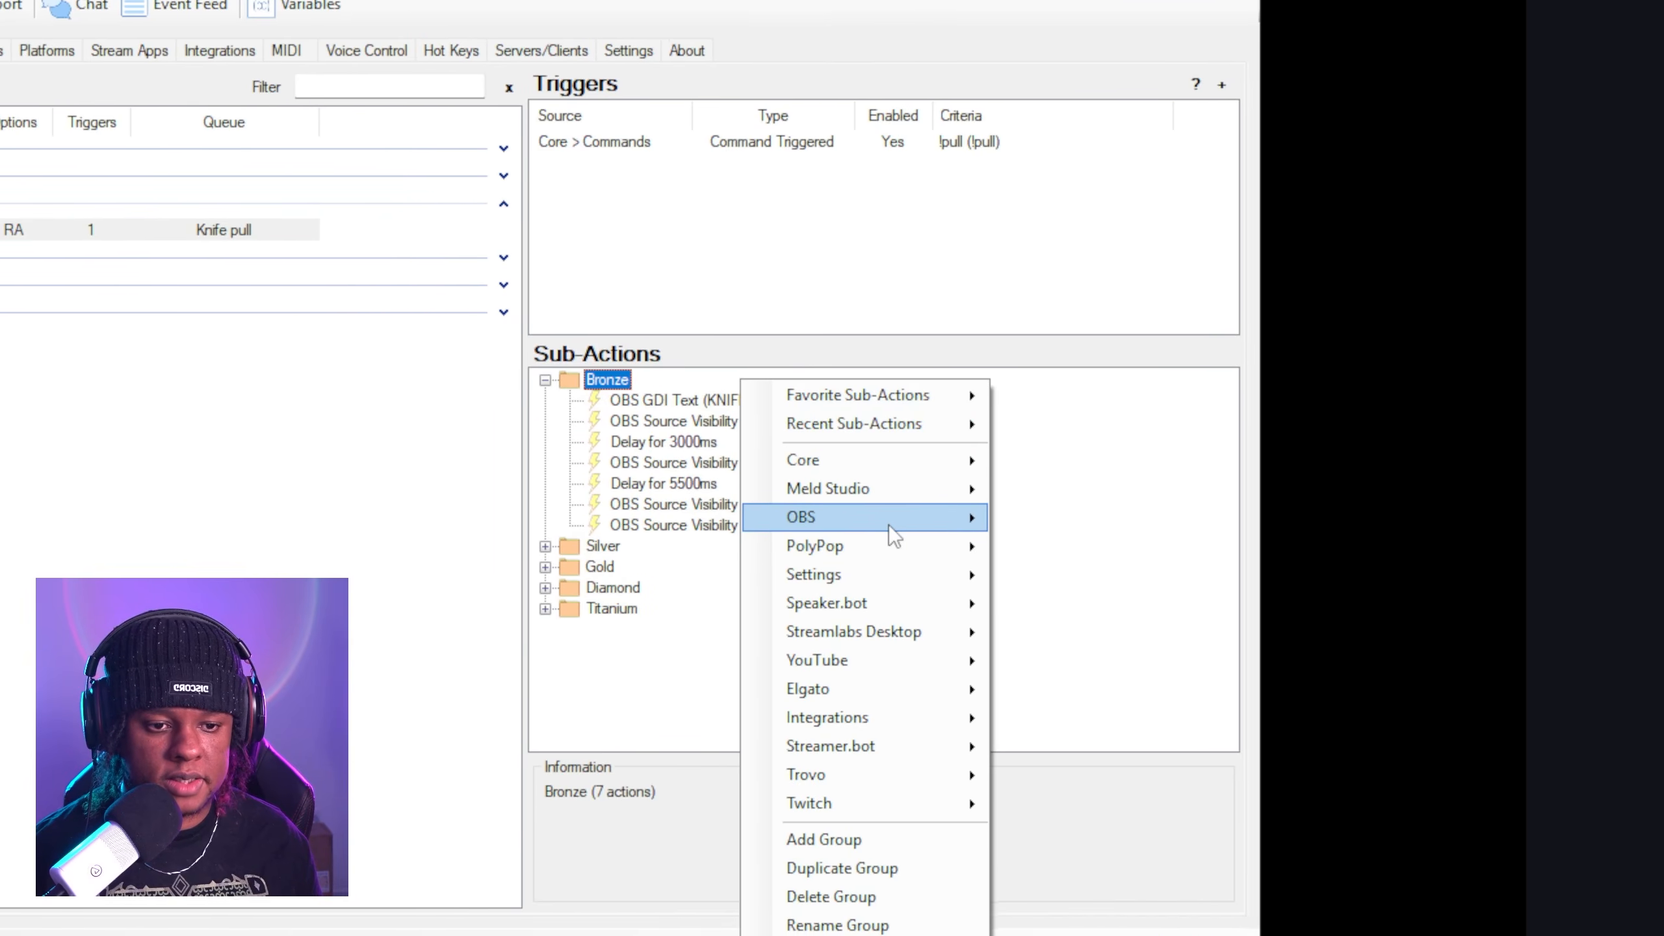
mouse_move(890, 526)
mouse_move(1198, 868)
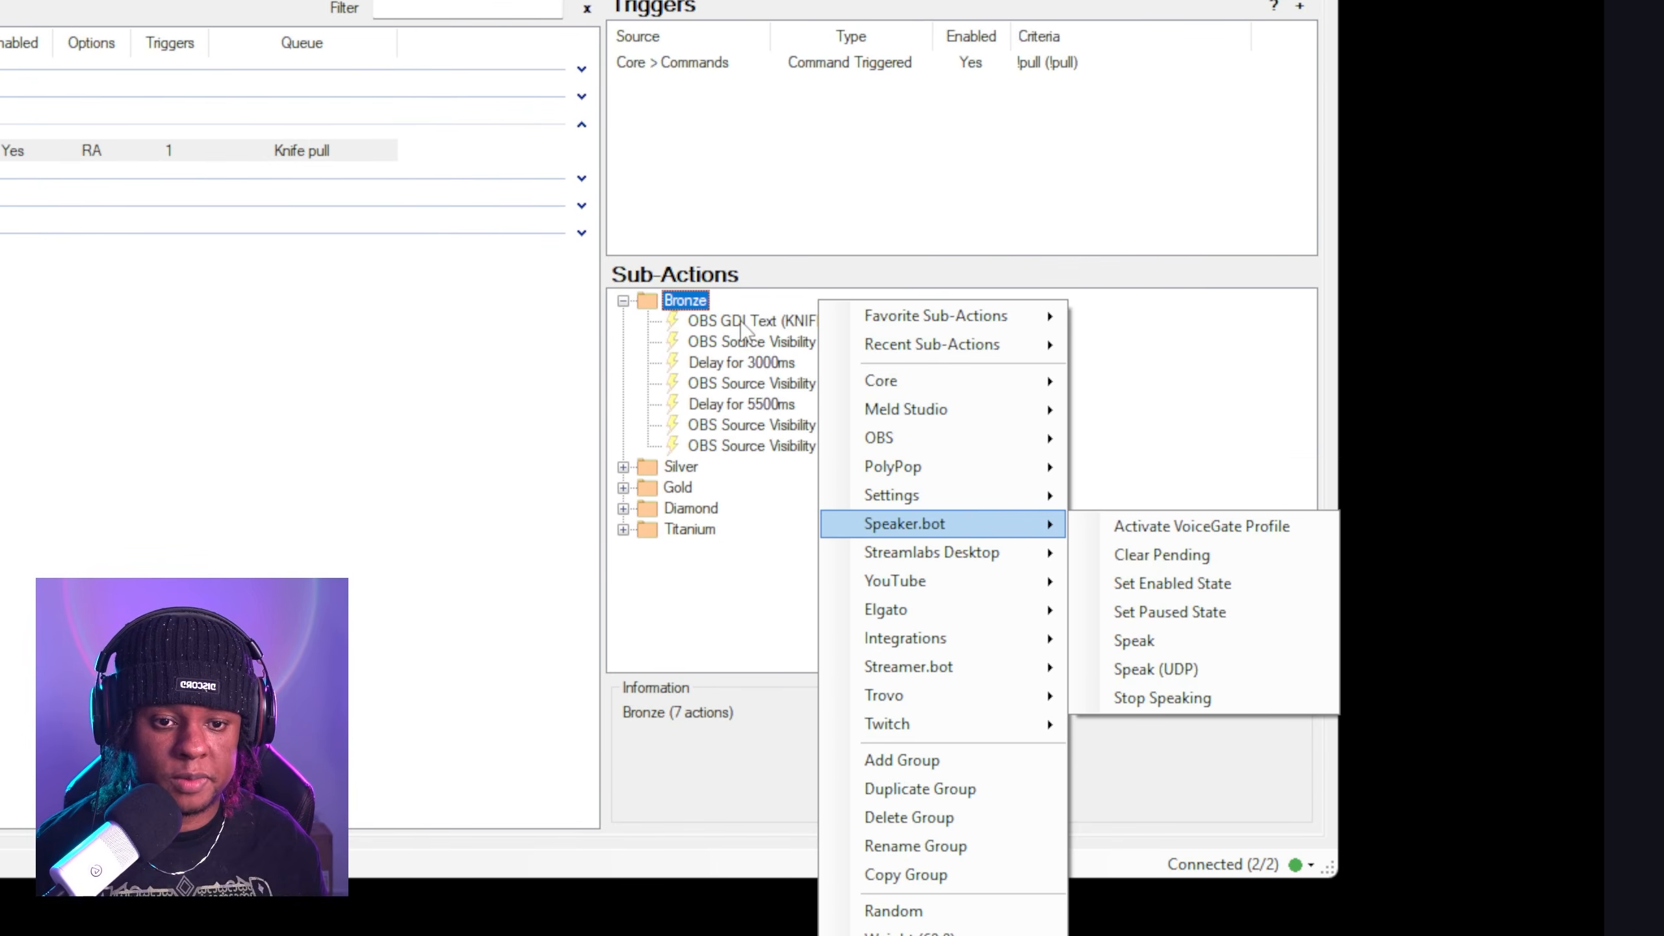
double_click(742, 322)
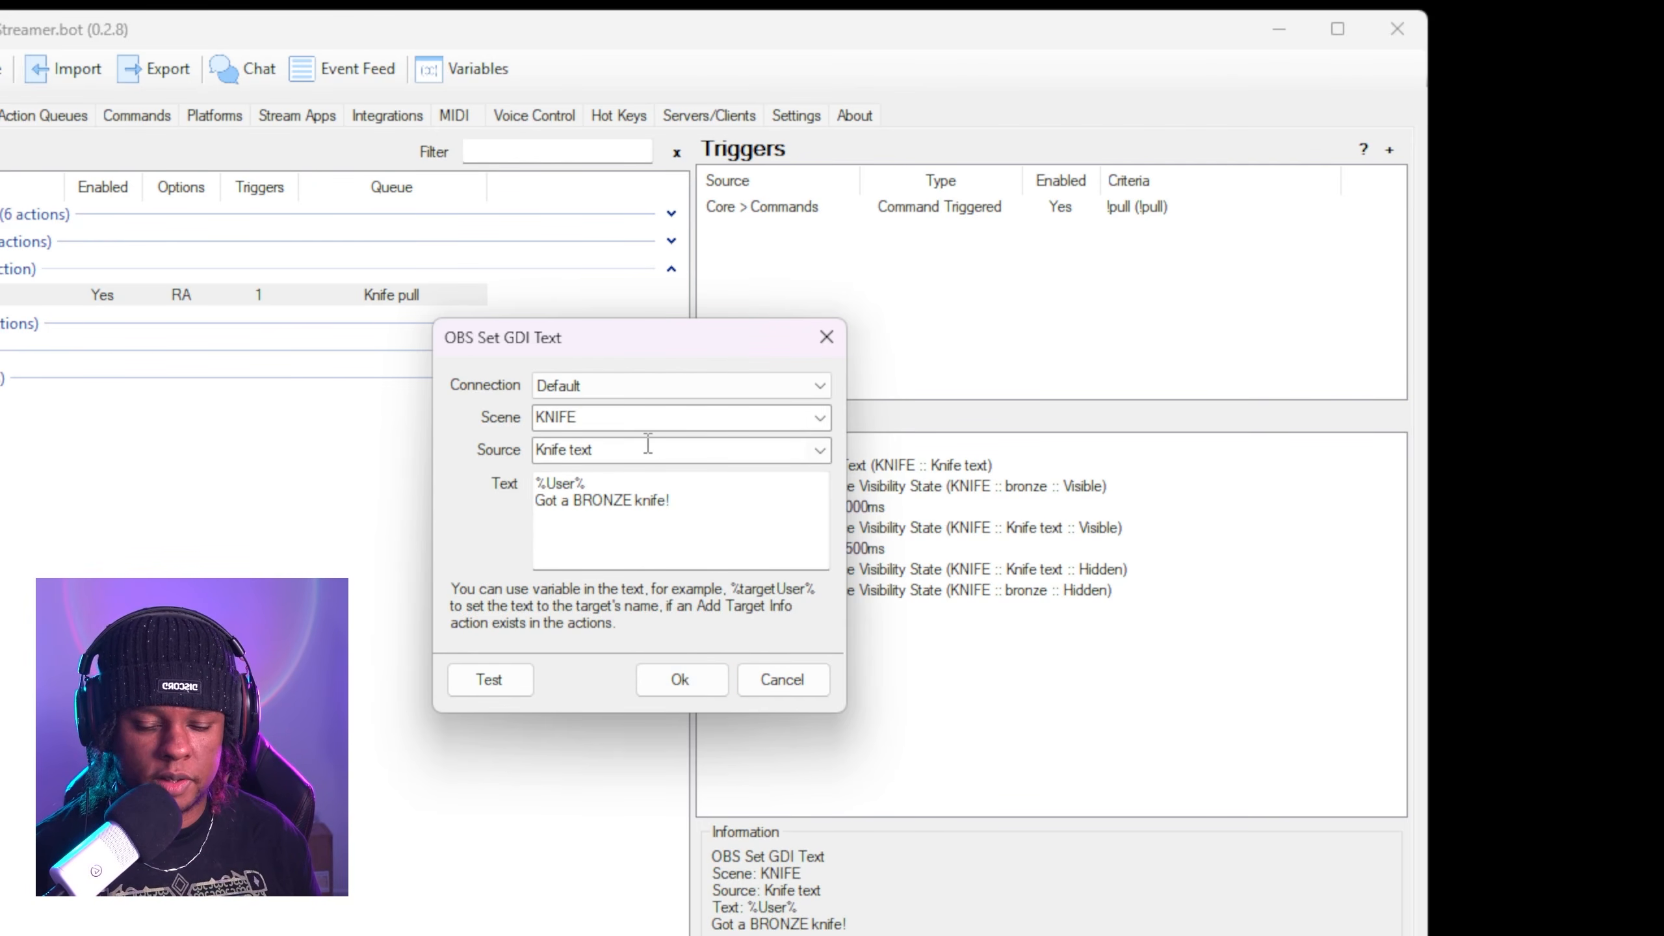
click(675, 680)
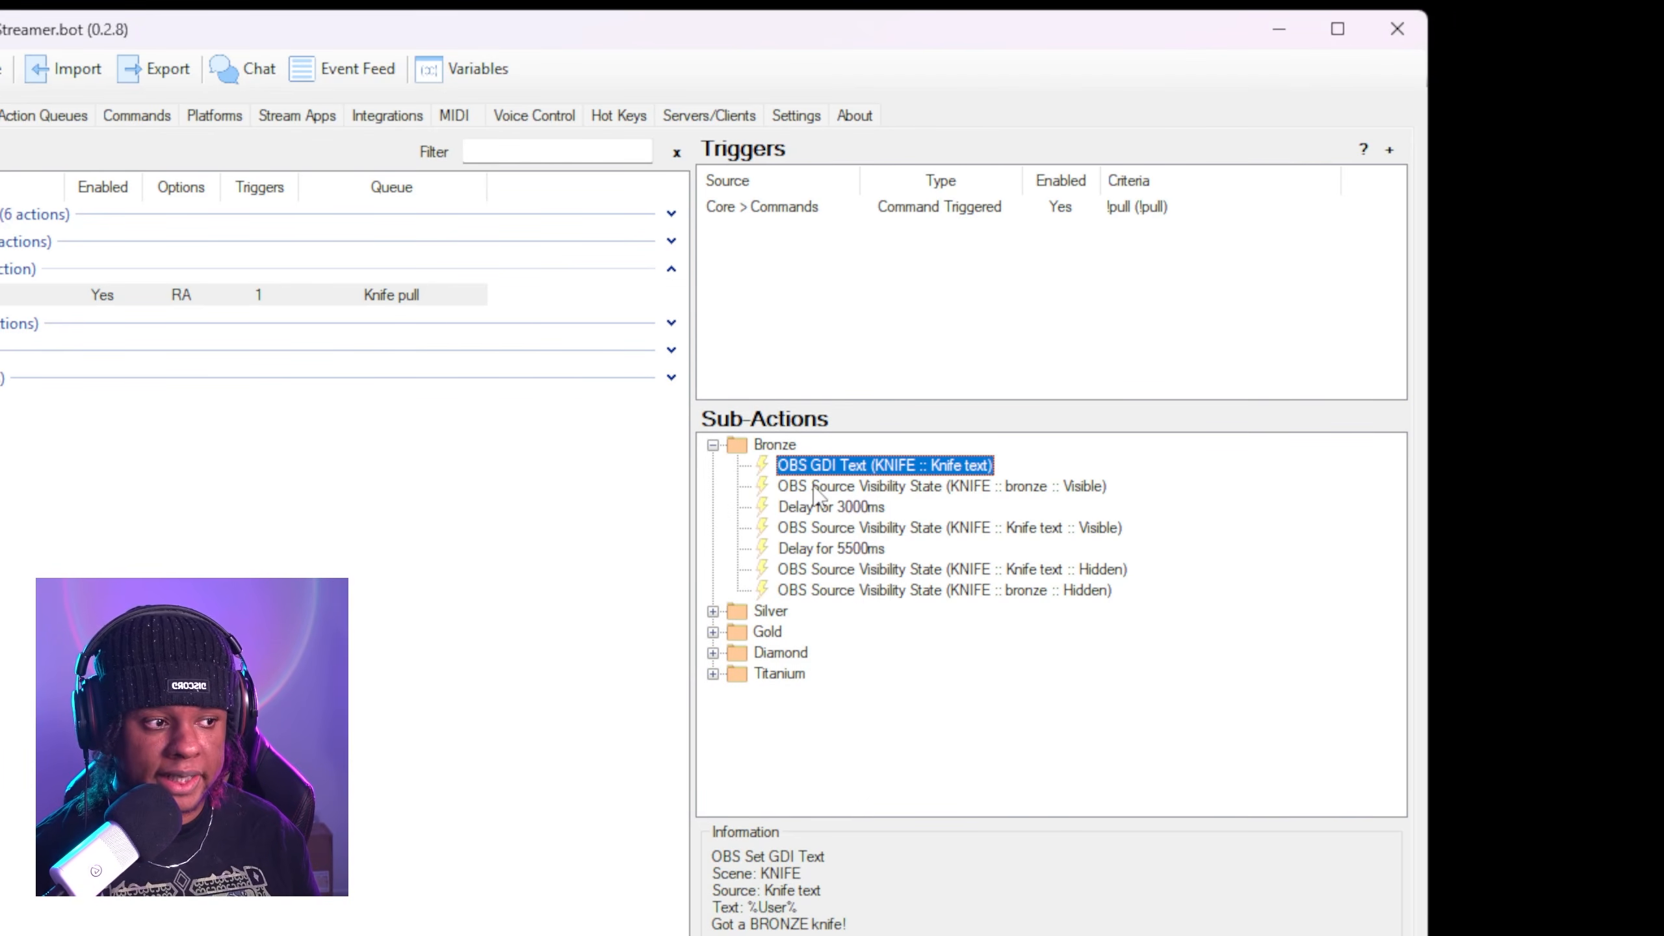
Step: Examine the OBS source sub-action types and the Core sub-action types that can be added to the Bronze group
click(835, 448)
right_click(835, 448)
mouse_move(895, 594)
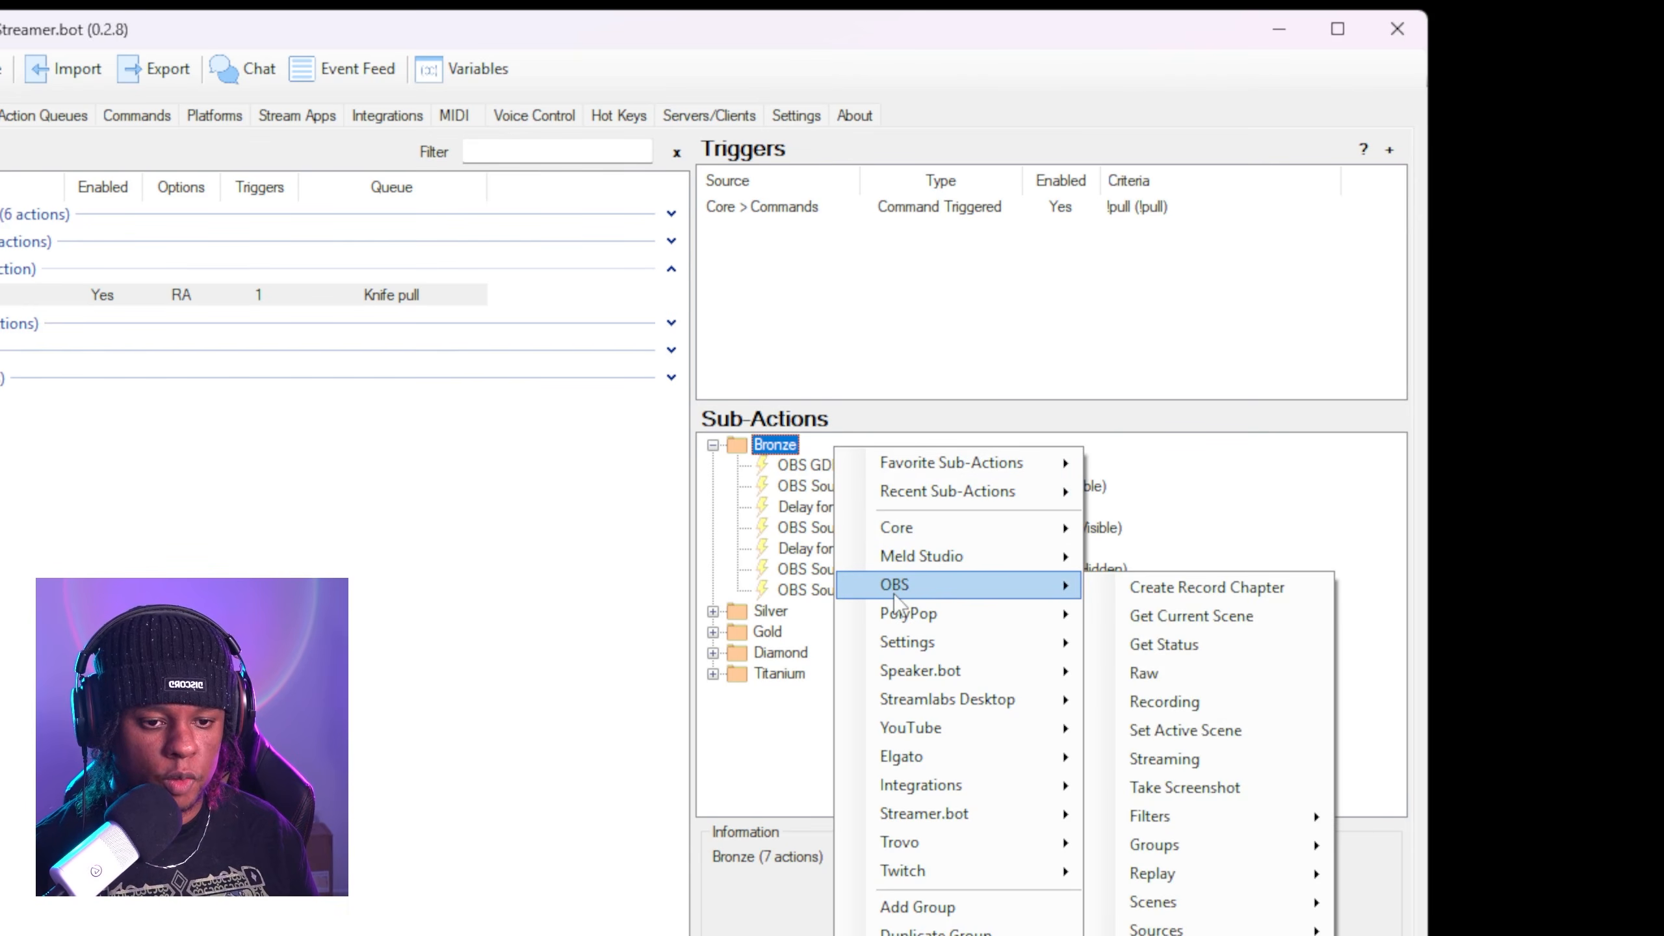
mouse_move(1157, 930)
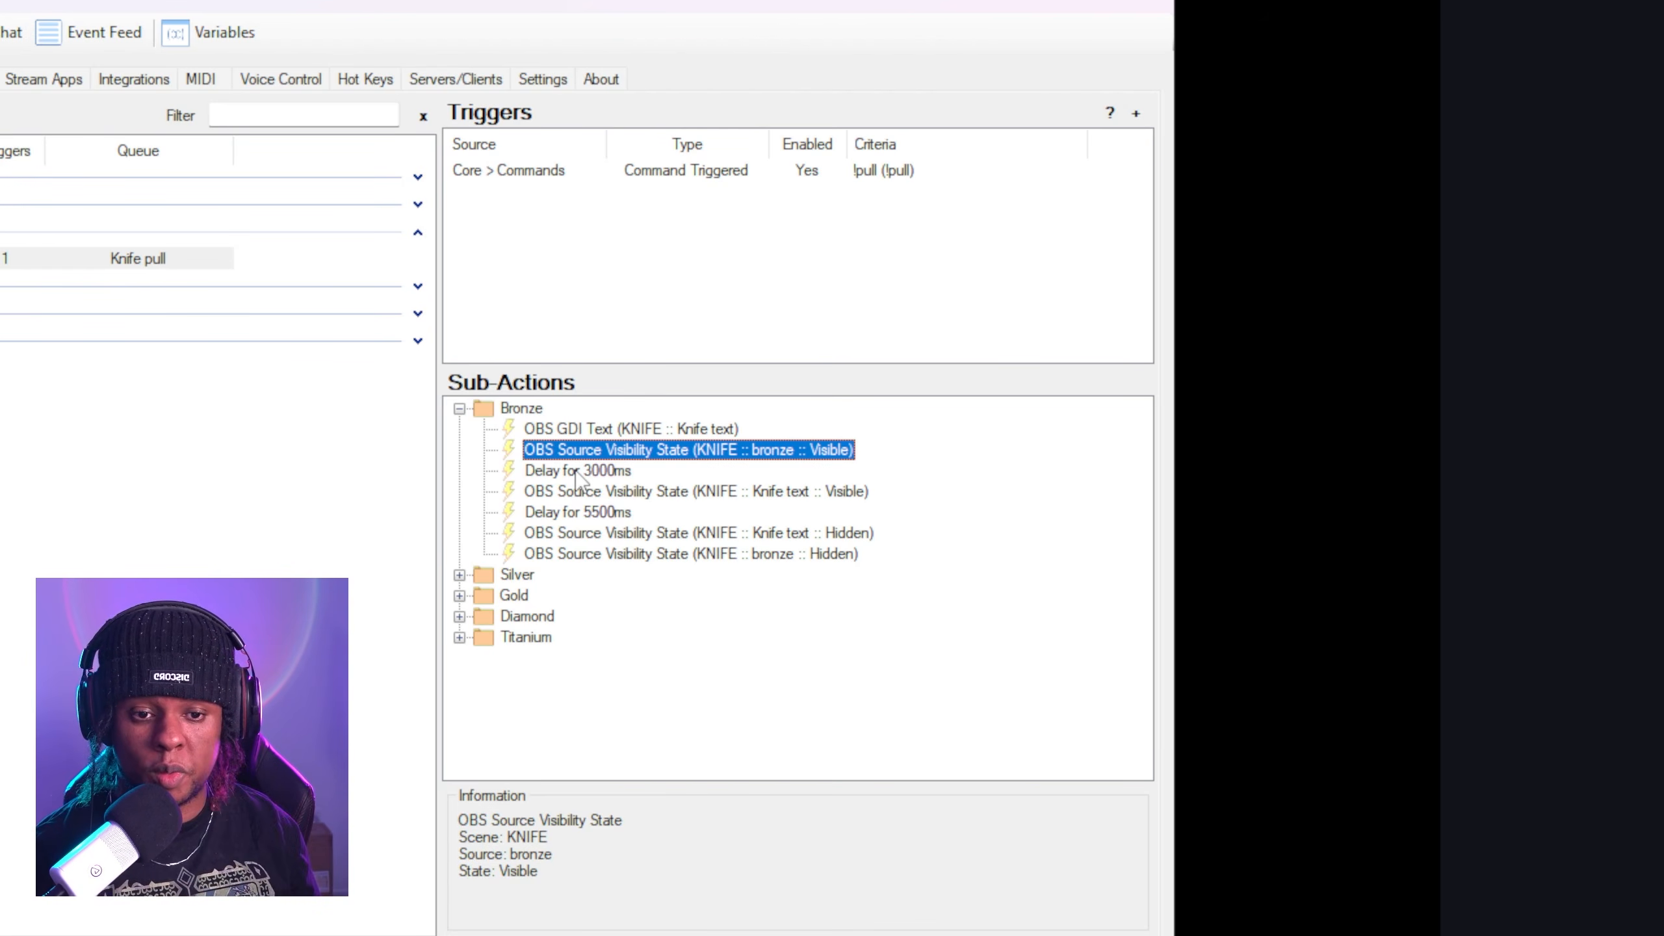
right_click(591, 407)
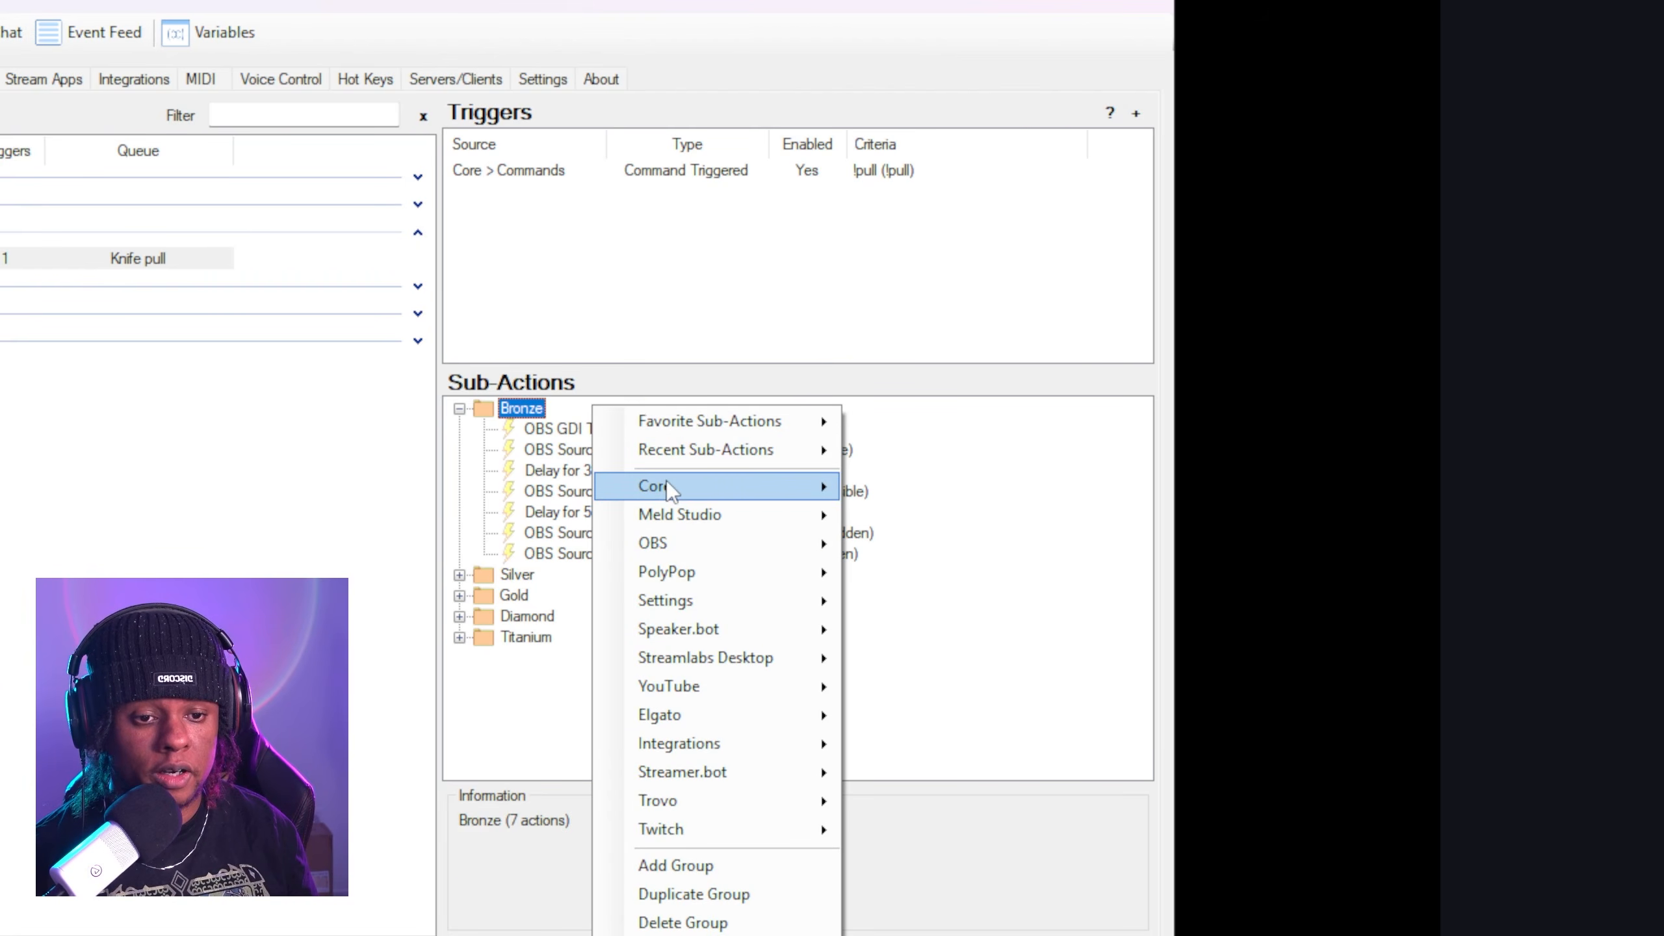
mouse_move(665, 485)
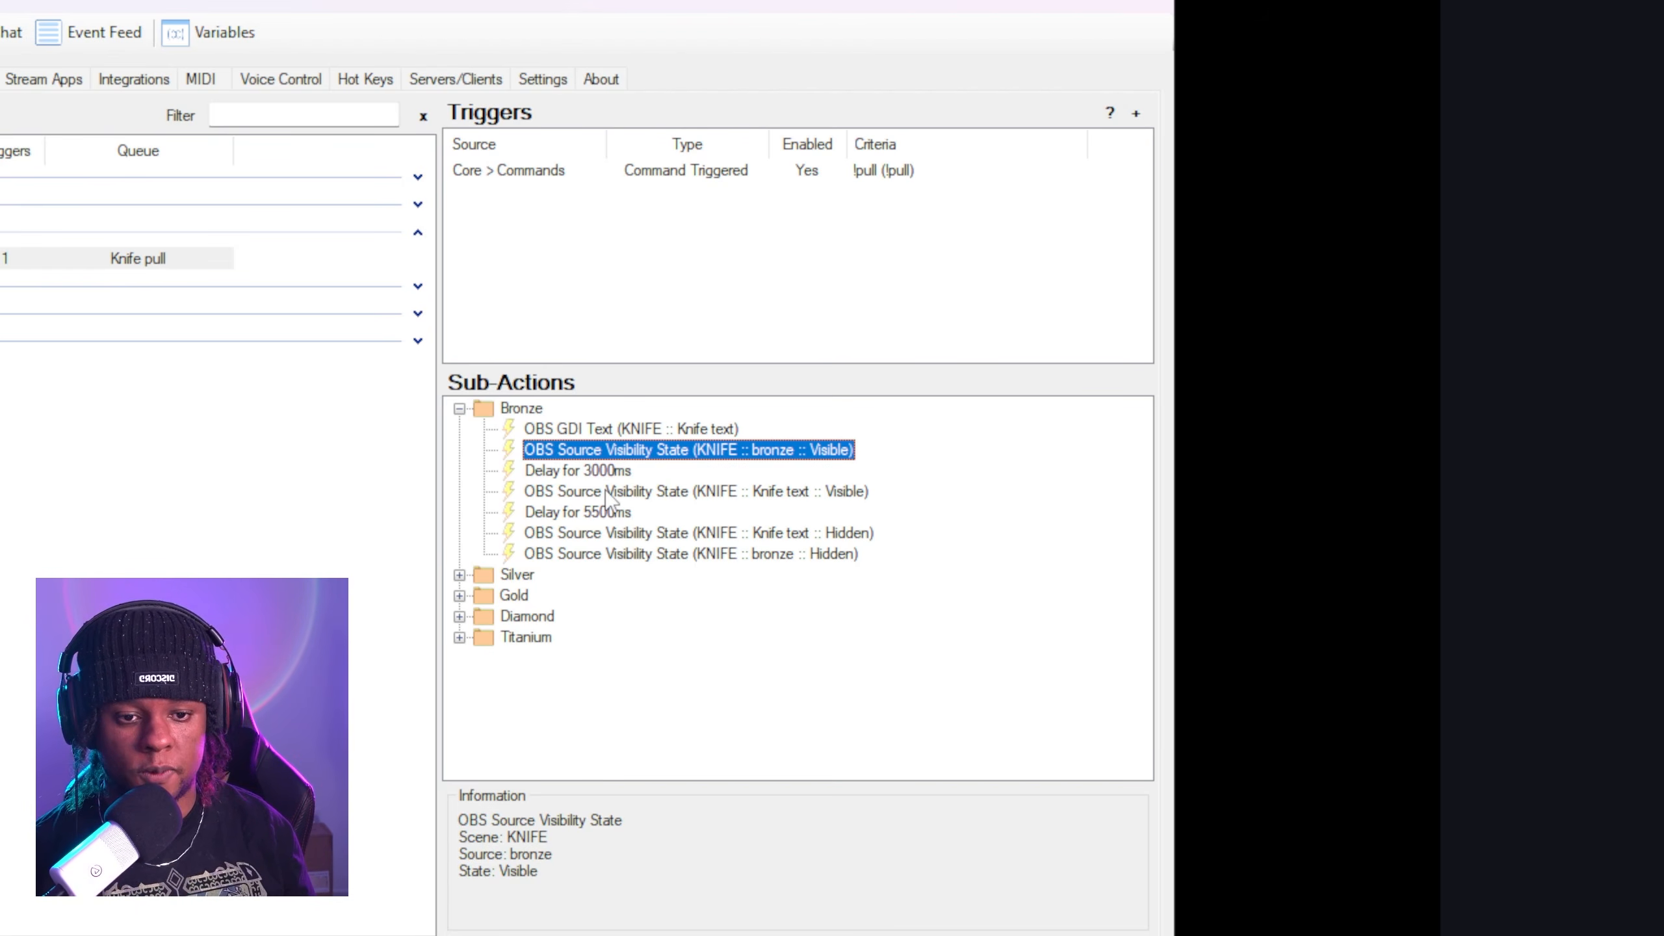
Step: Inspect Bronze's Knife text Visible and Hidden sub-actions and where their OBS source types are found for adding
click(608, 491)
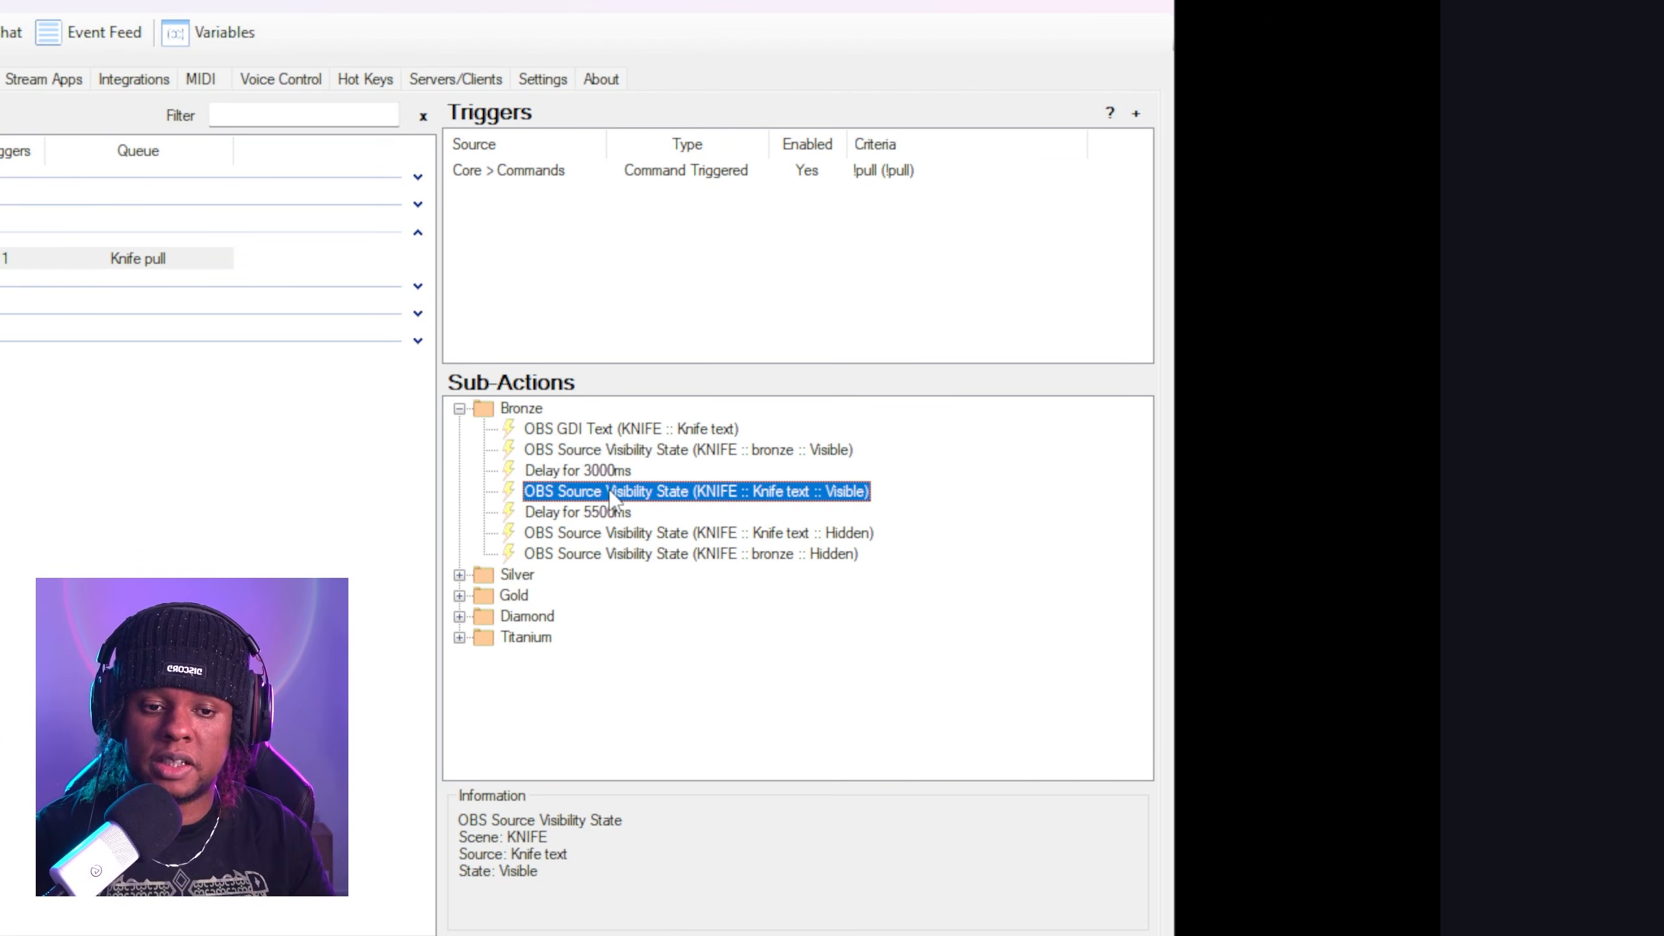
right_click(606, 405)
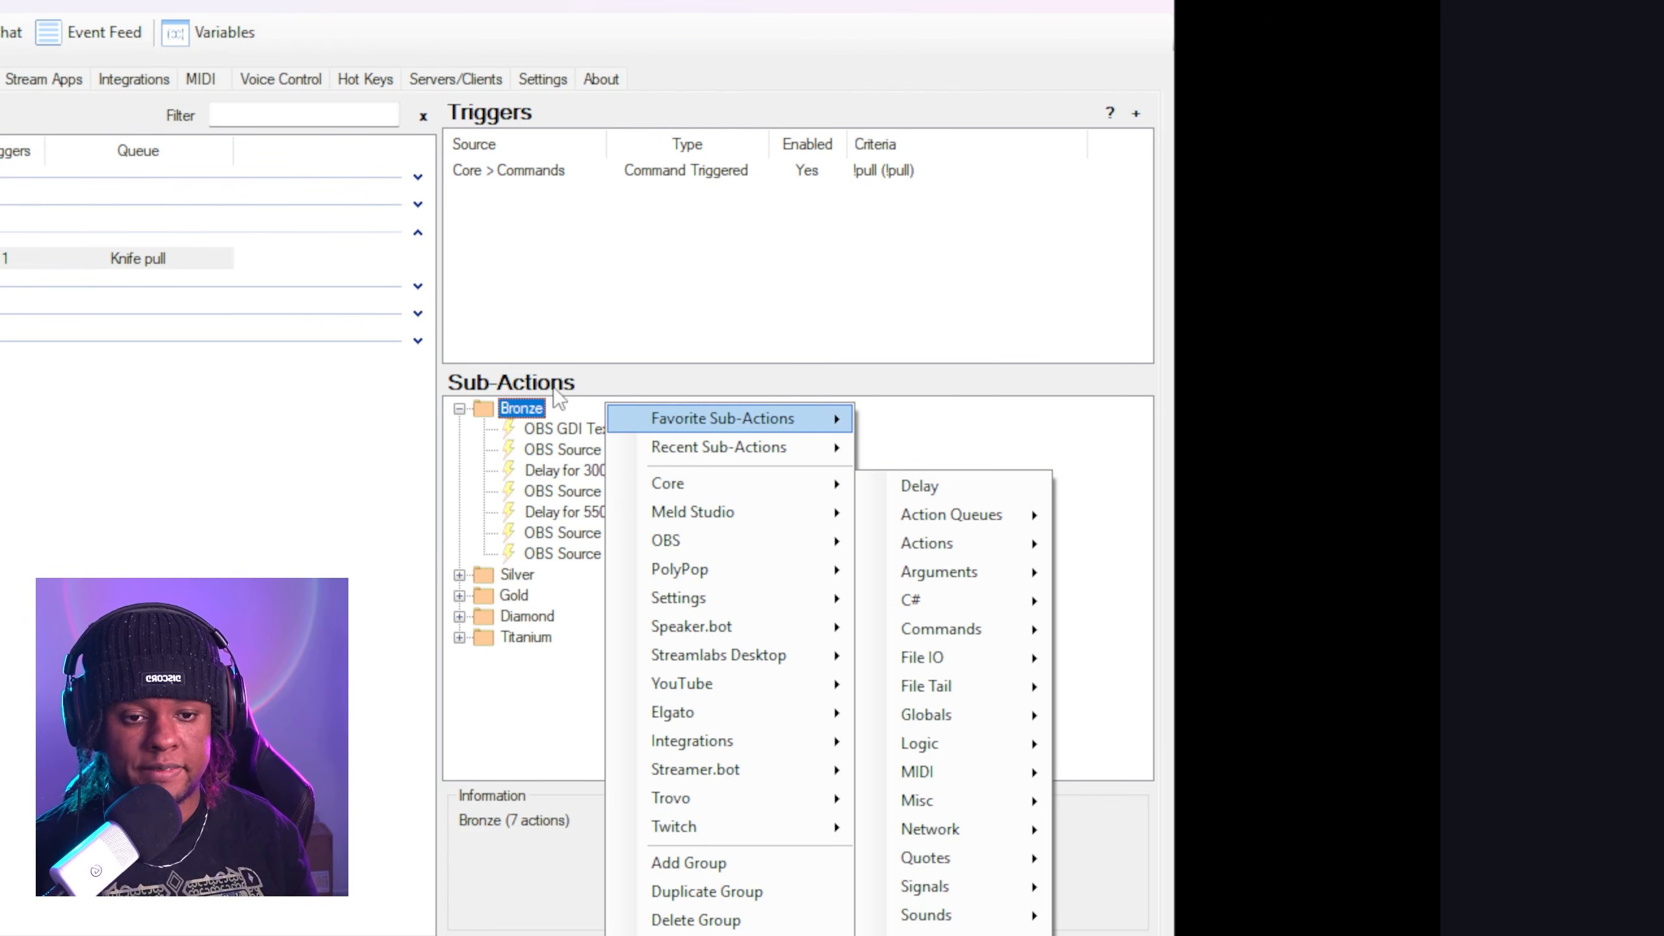
click(579, 535)
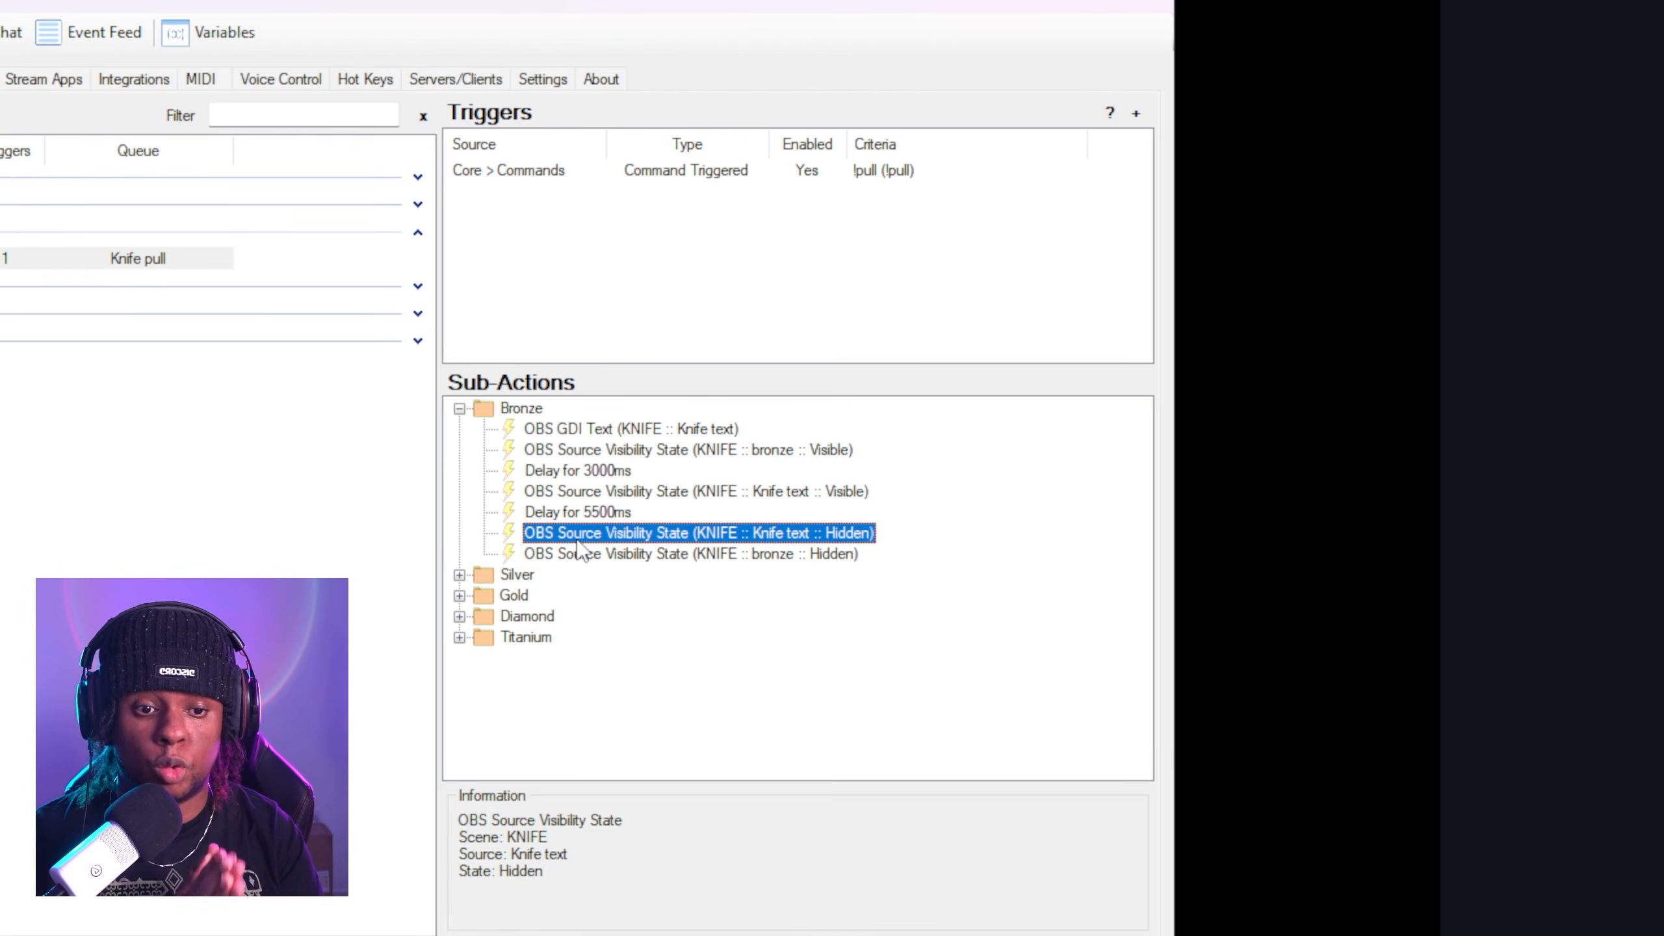
right_click(611, 406)
mouse_move(653, 541)
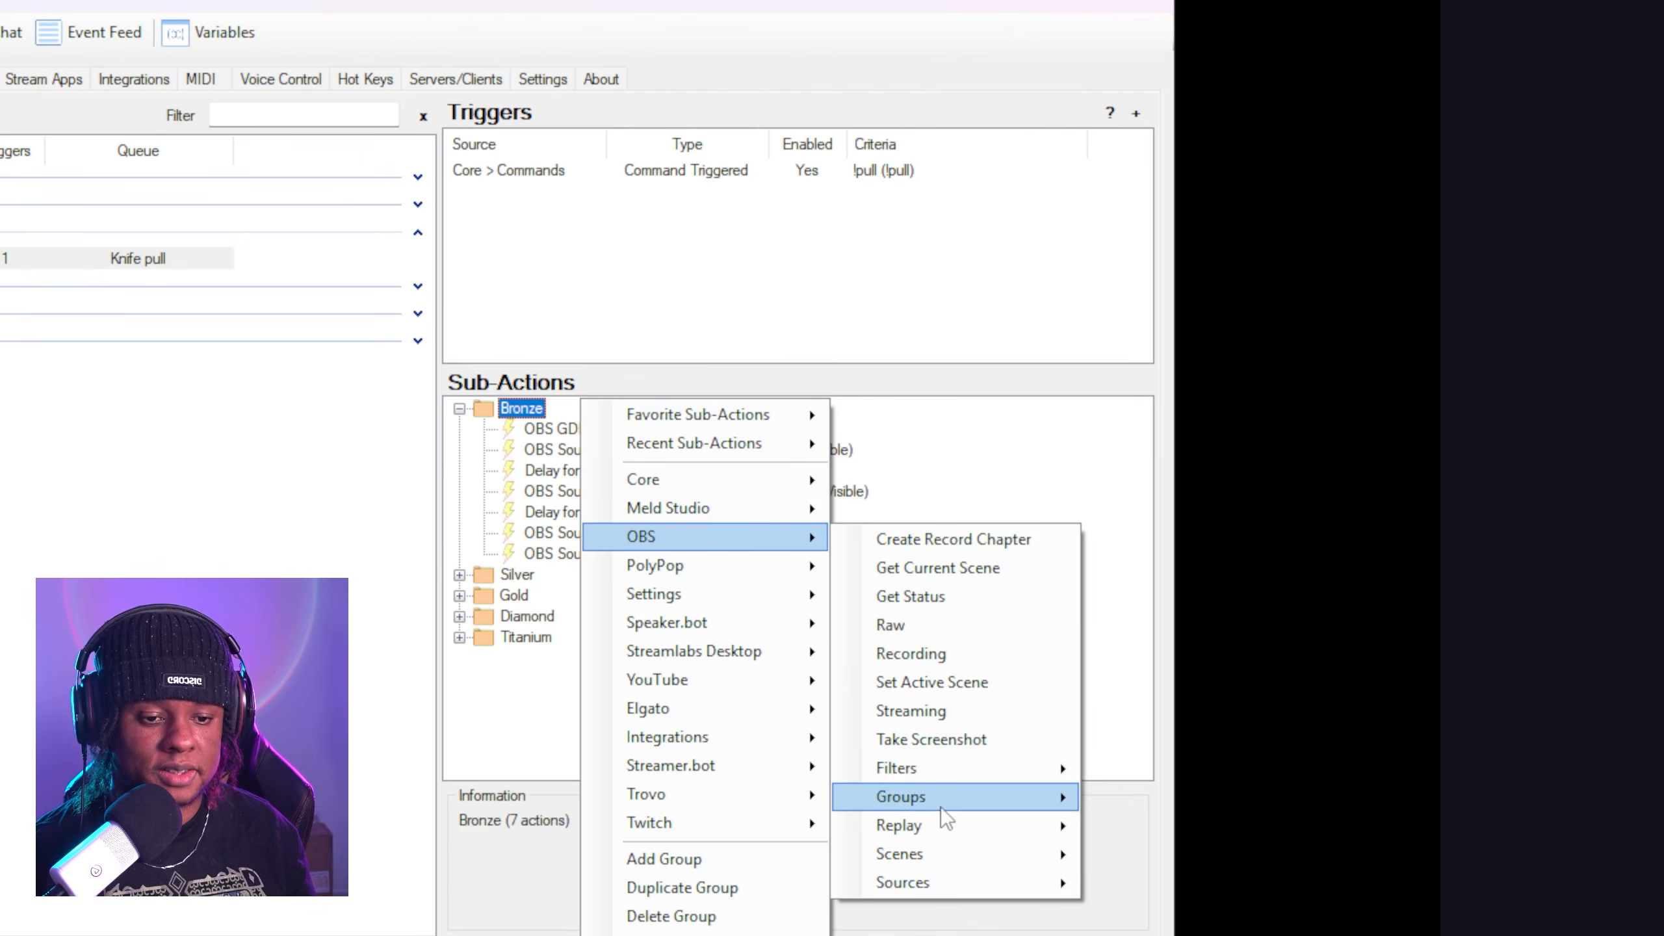
mouse_move(943, 888)
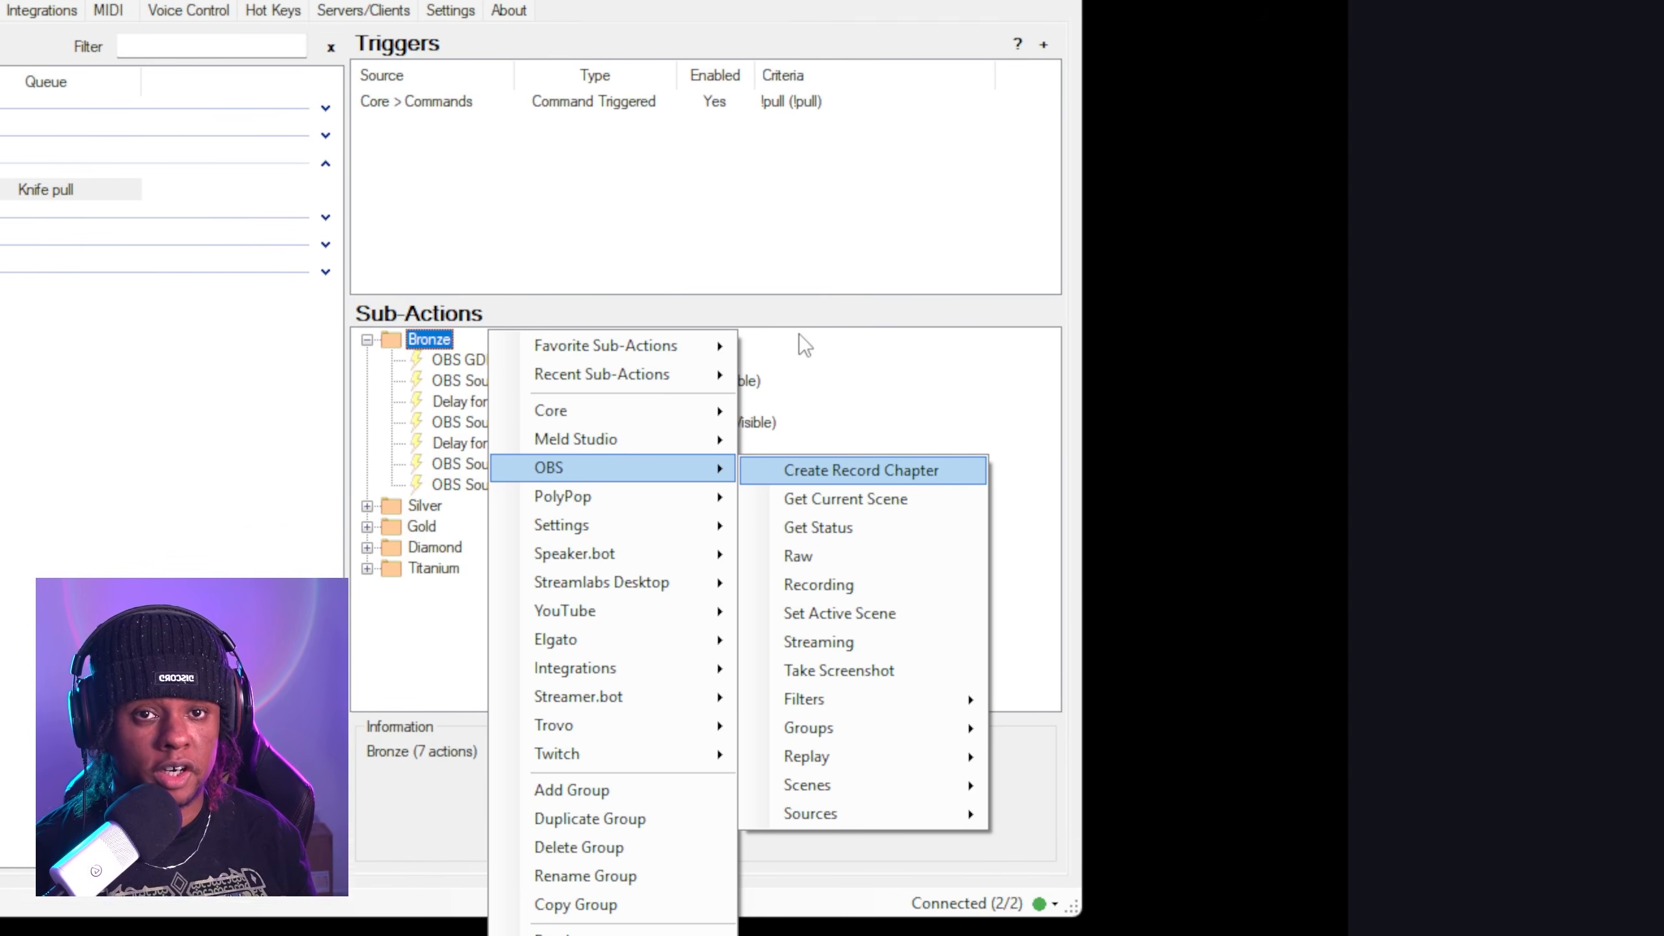
click(798, 334)
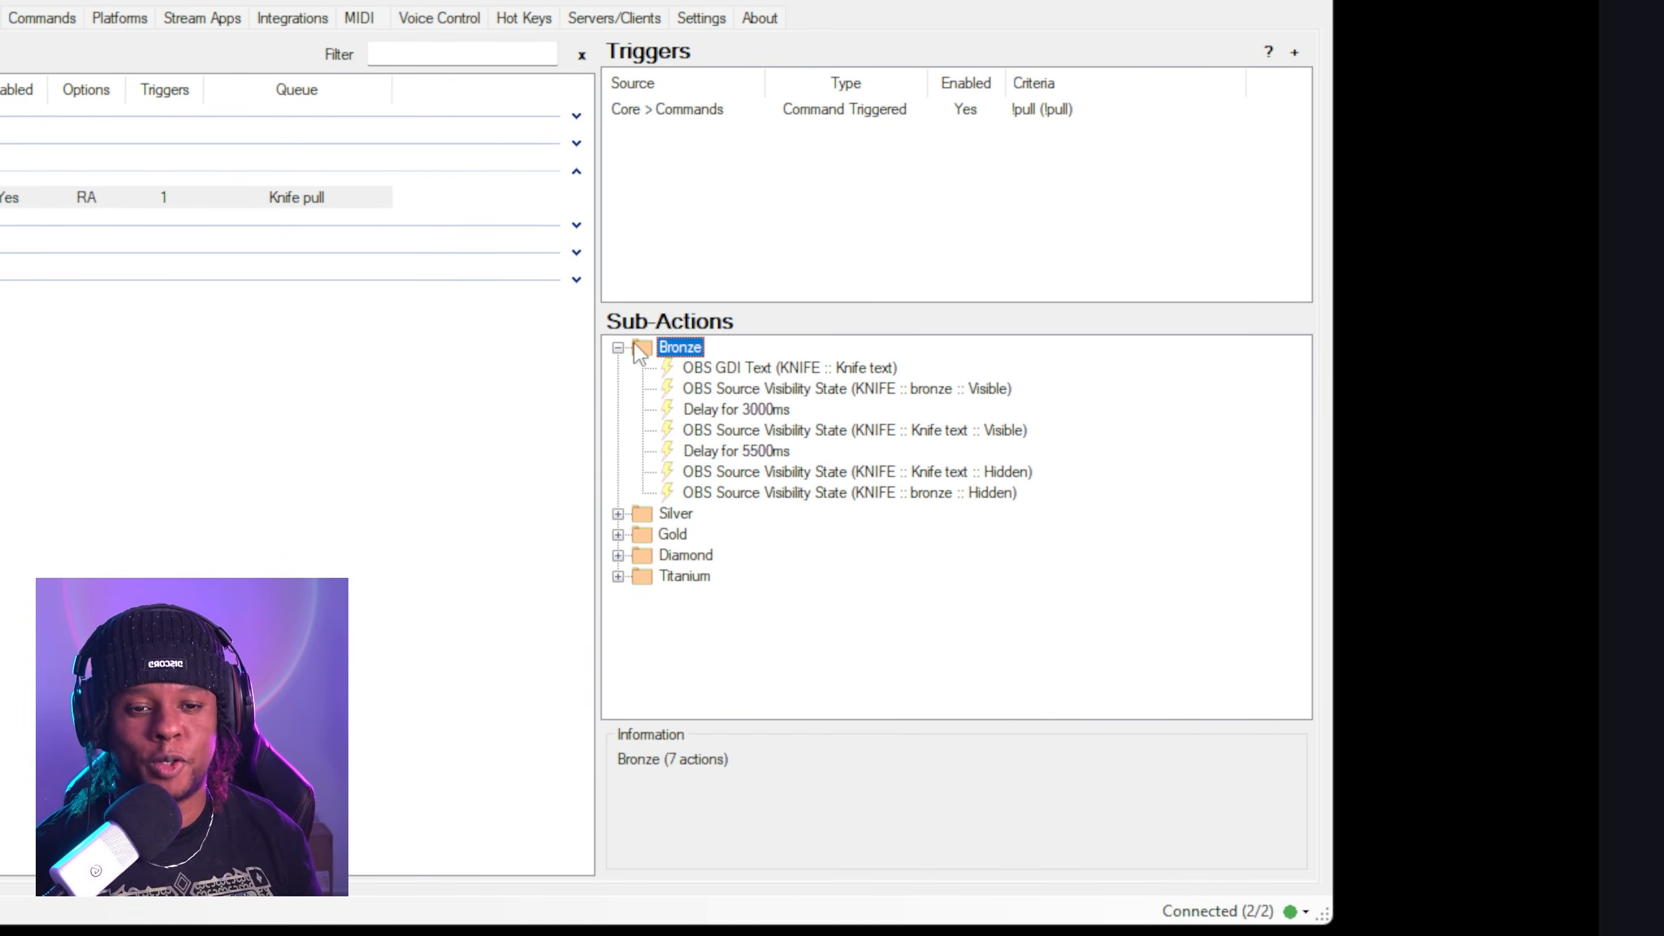
Step: Review the Silver group's OBS GDI Text and Silver source visibility settings, leaving the Bronze and Silver groups collapsed
click(617, 347)
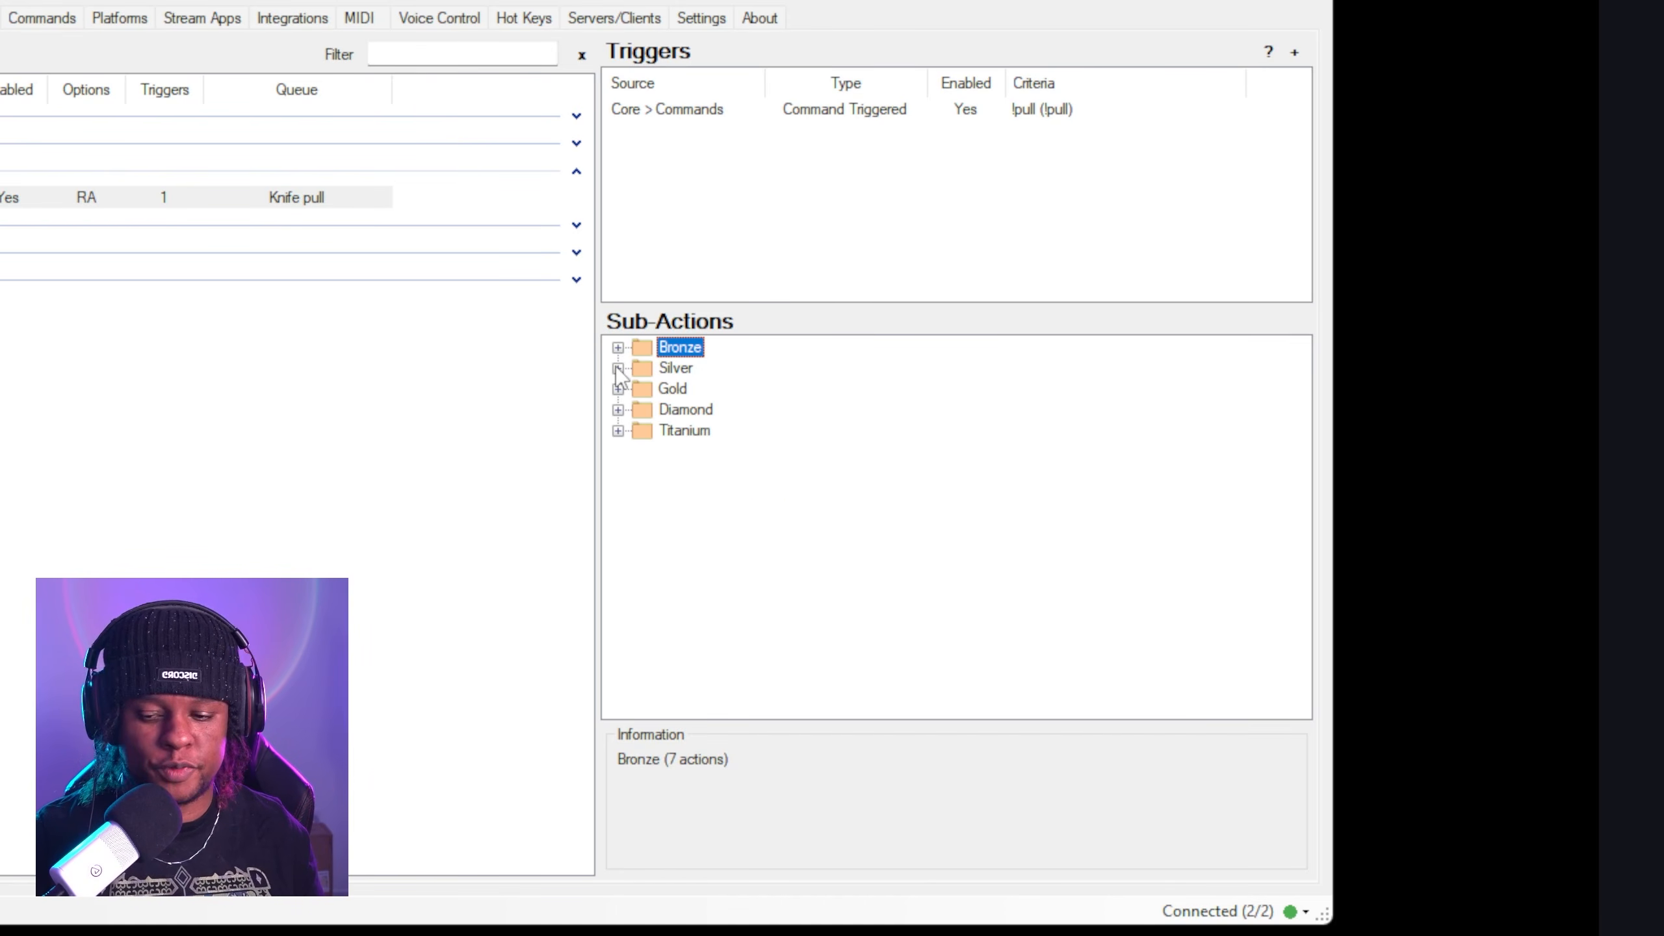
click(617, 368)
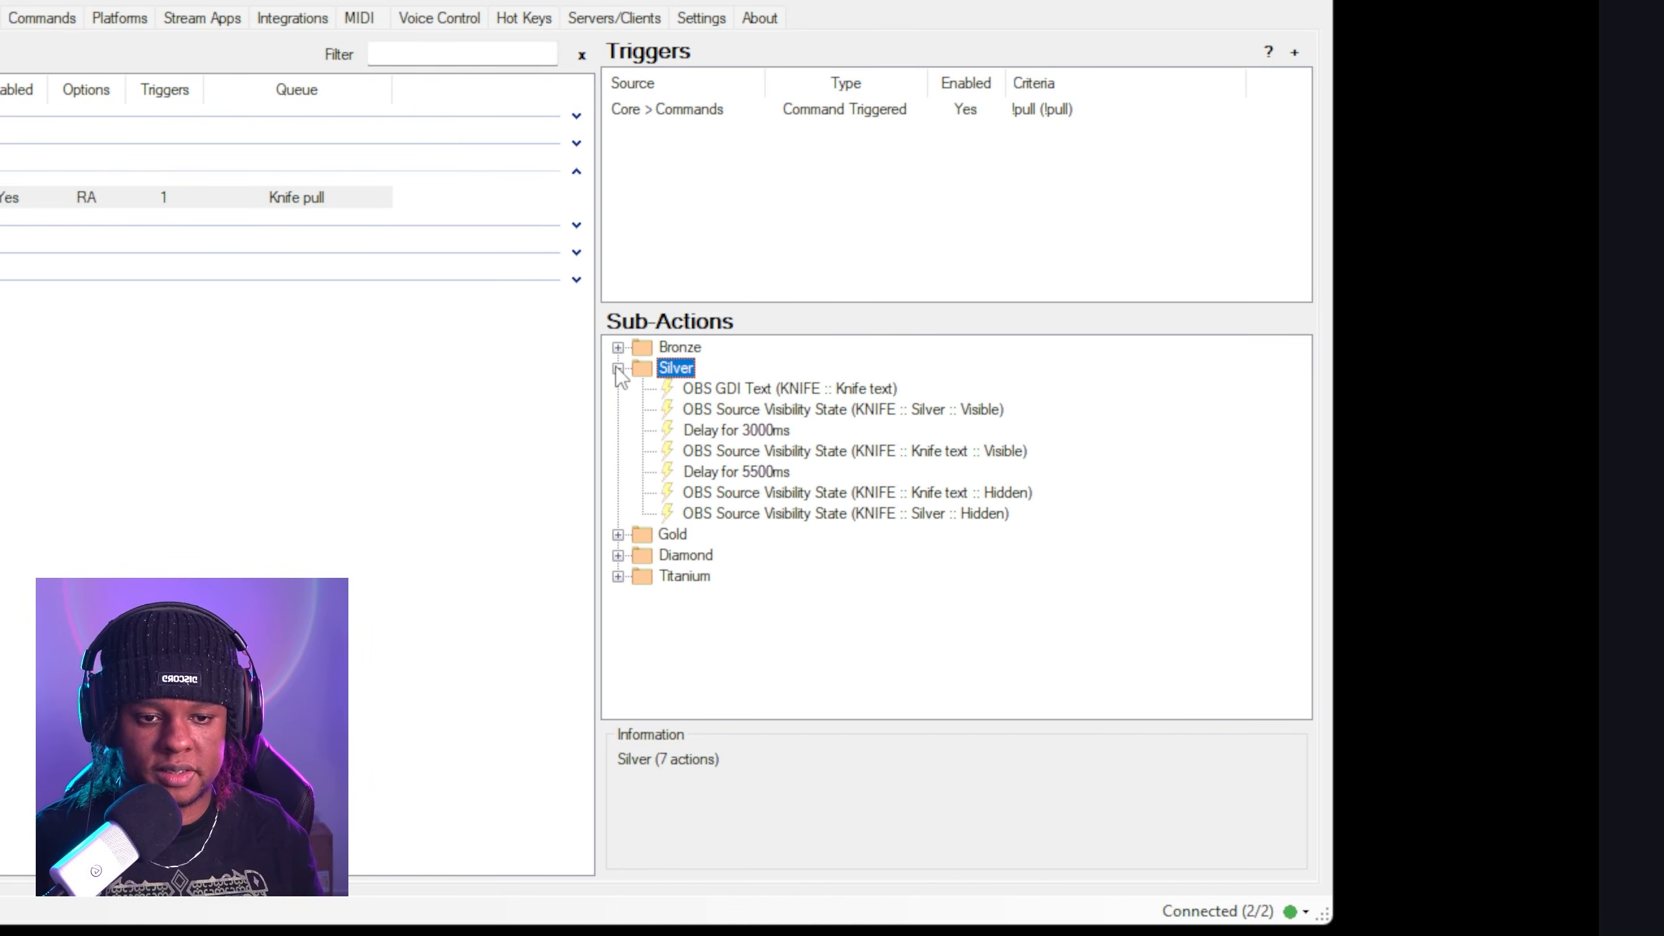
double_click(733, 389)
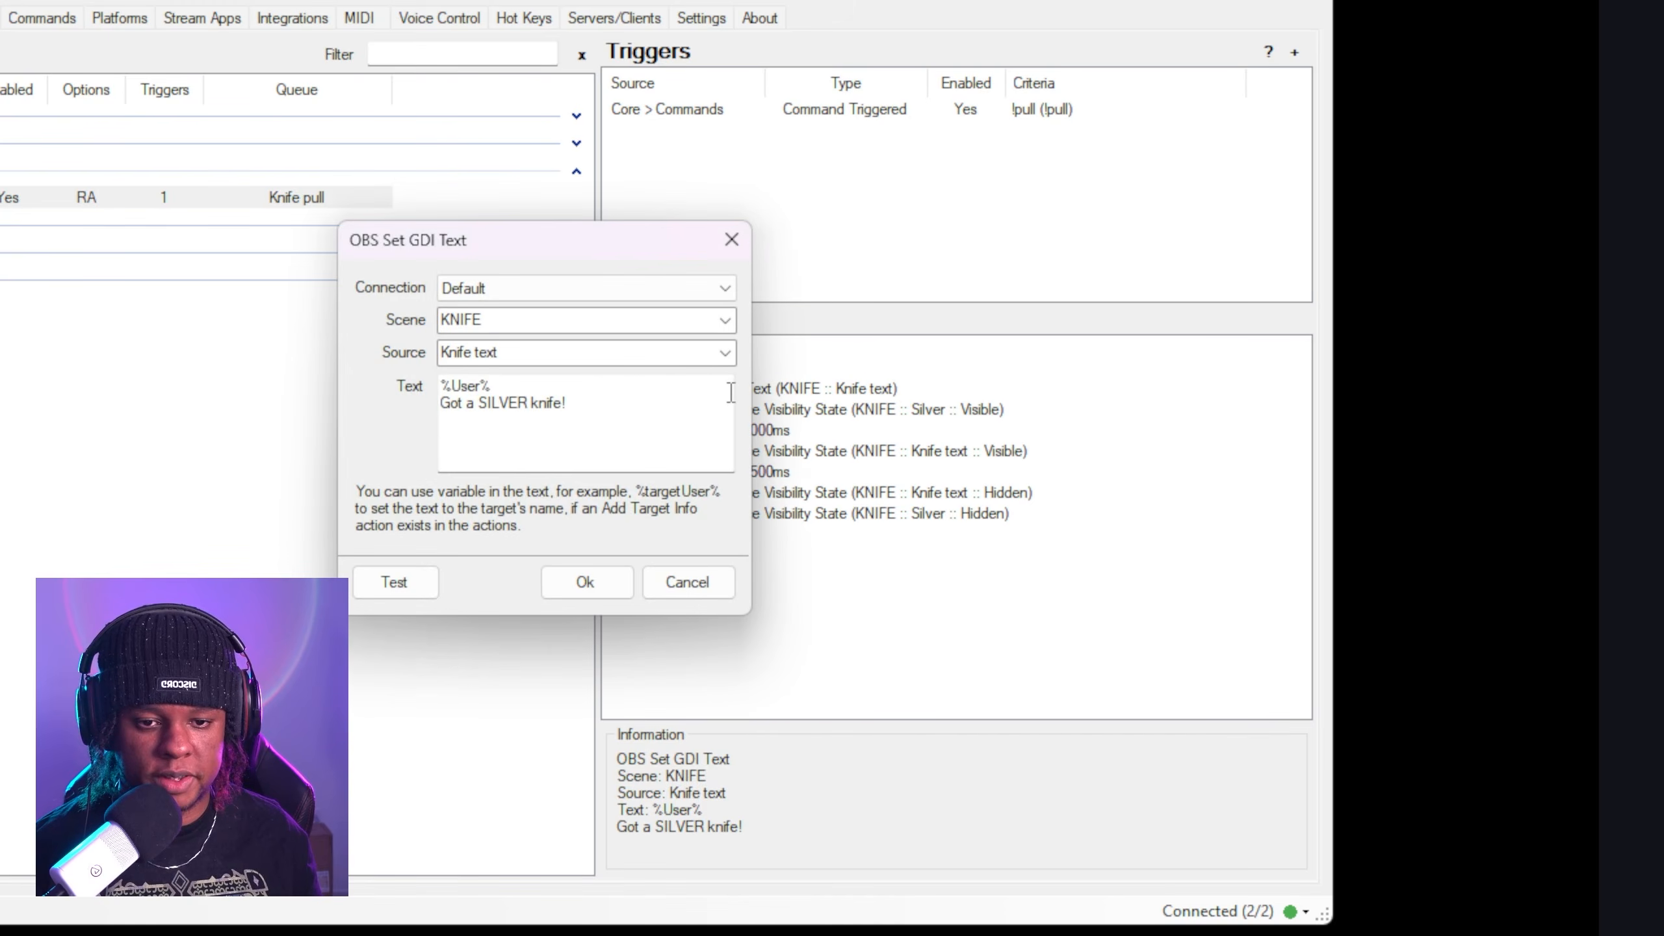
click(587, 586)
double_click(793, 408)
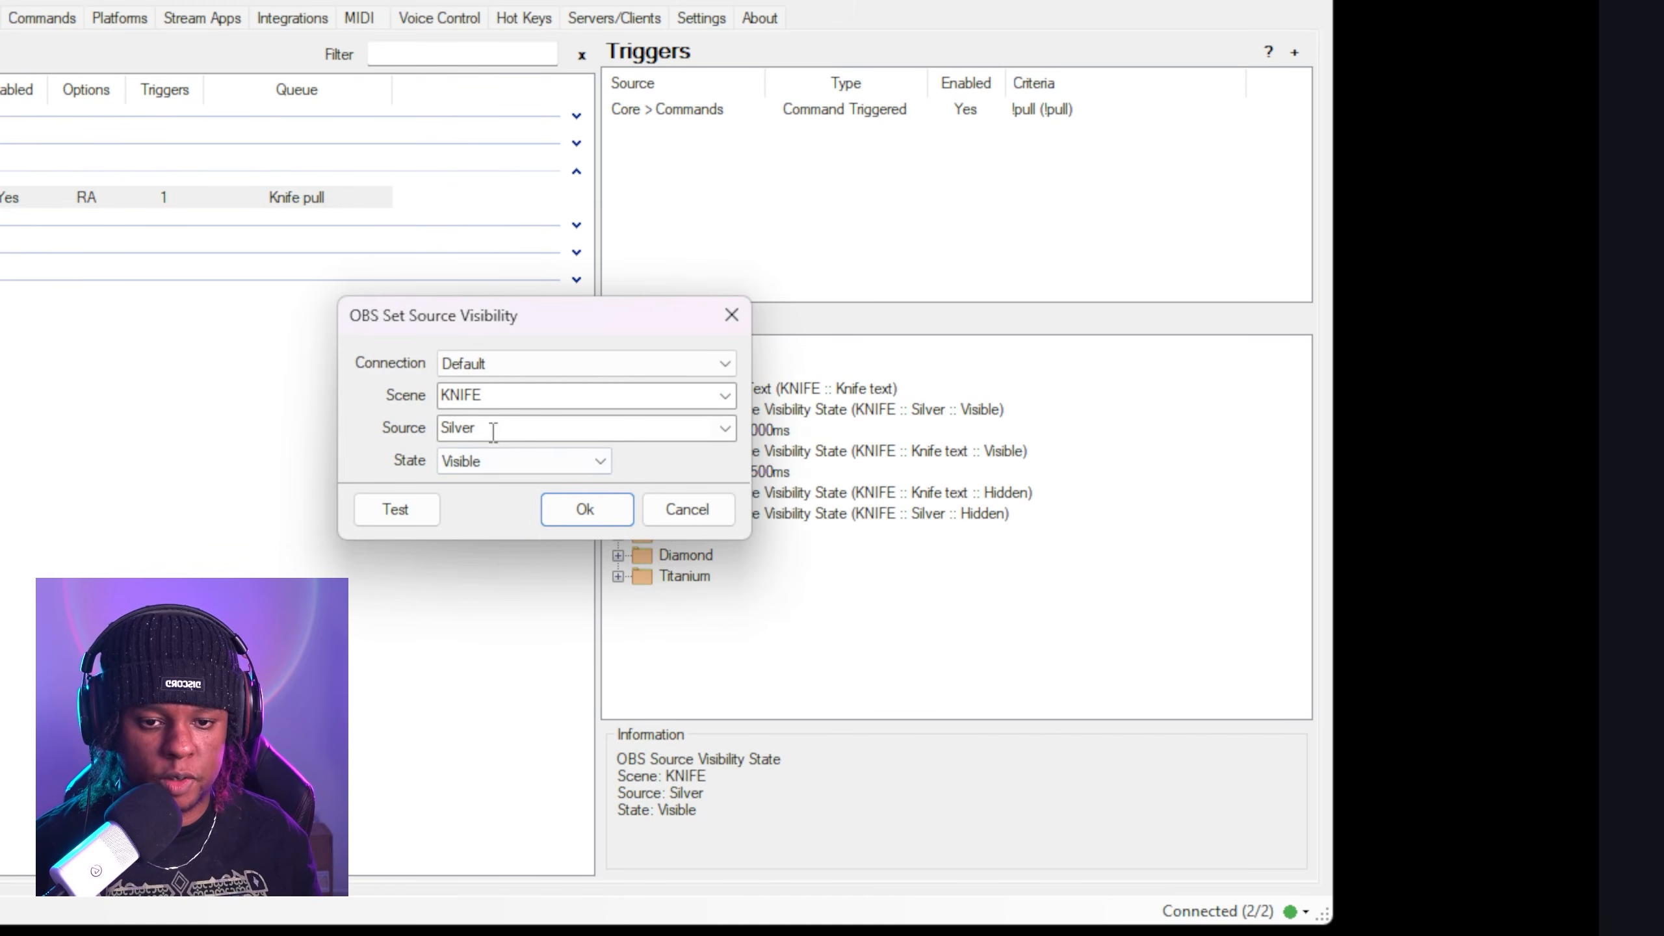
click(587, 509)
click(617, 368)
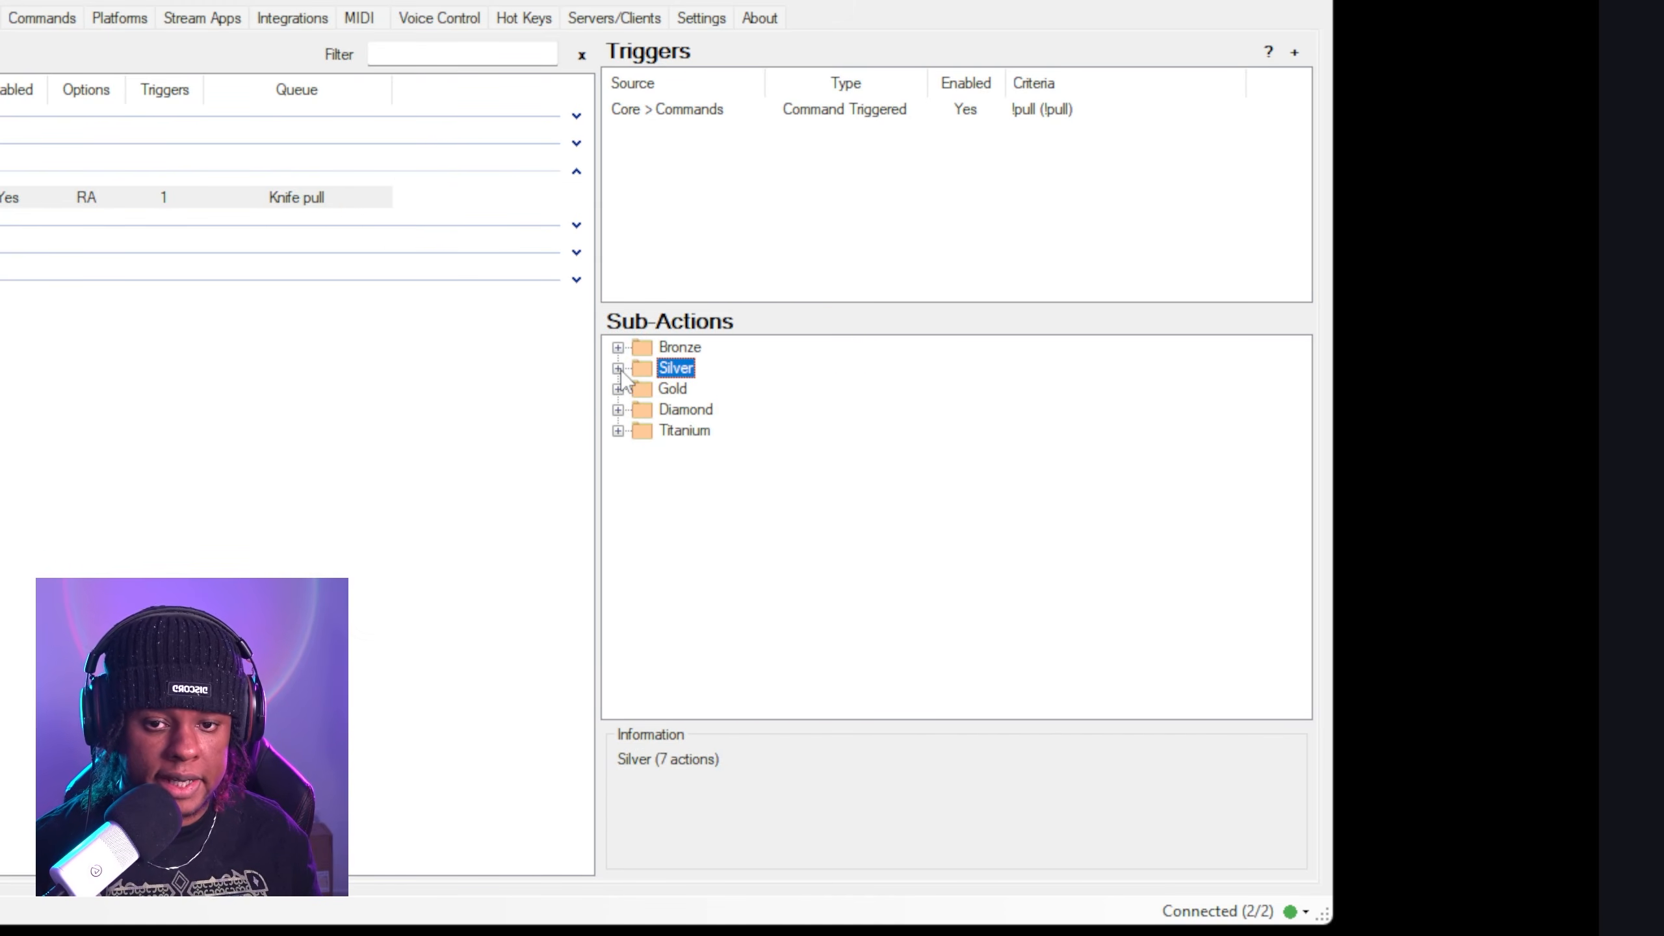
Step: View the options of the Knife game action and of the sub-action groups
click(687, 470)
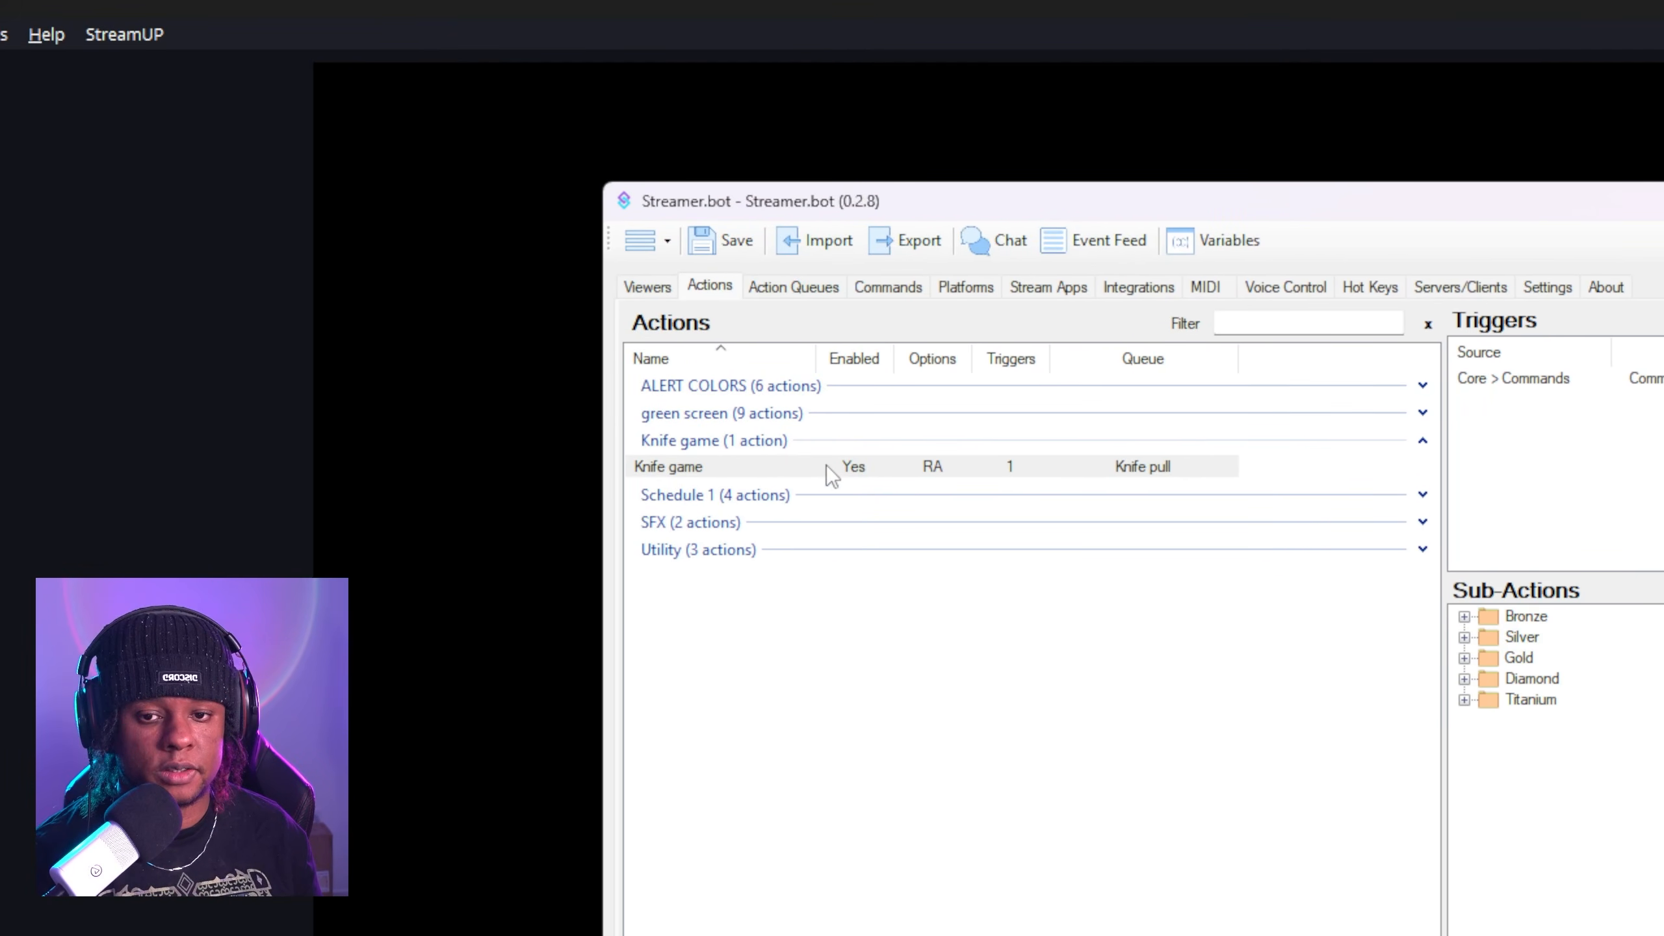
right_click(829, 467)
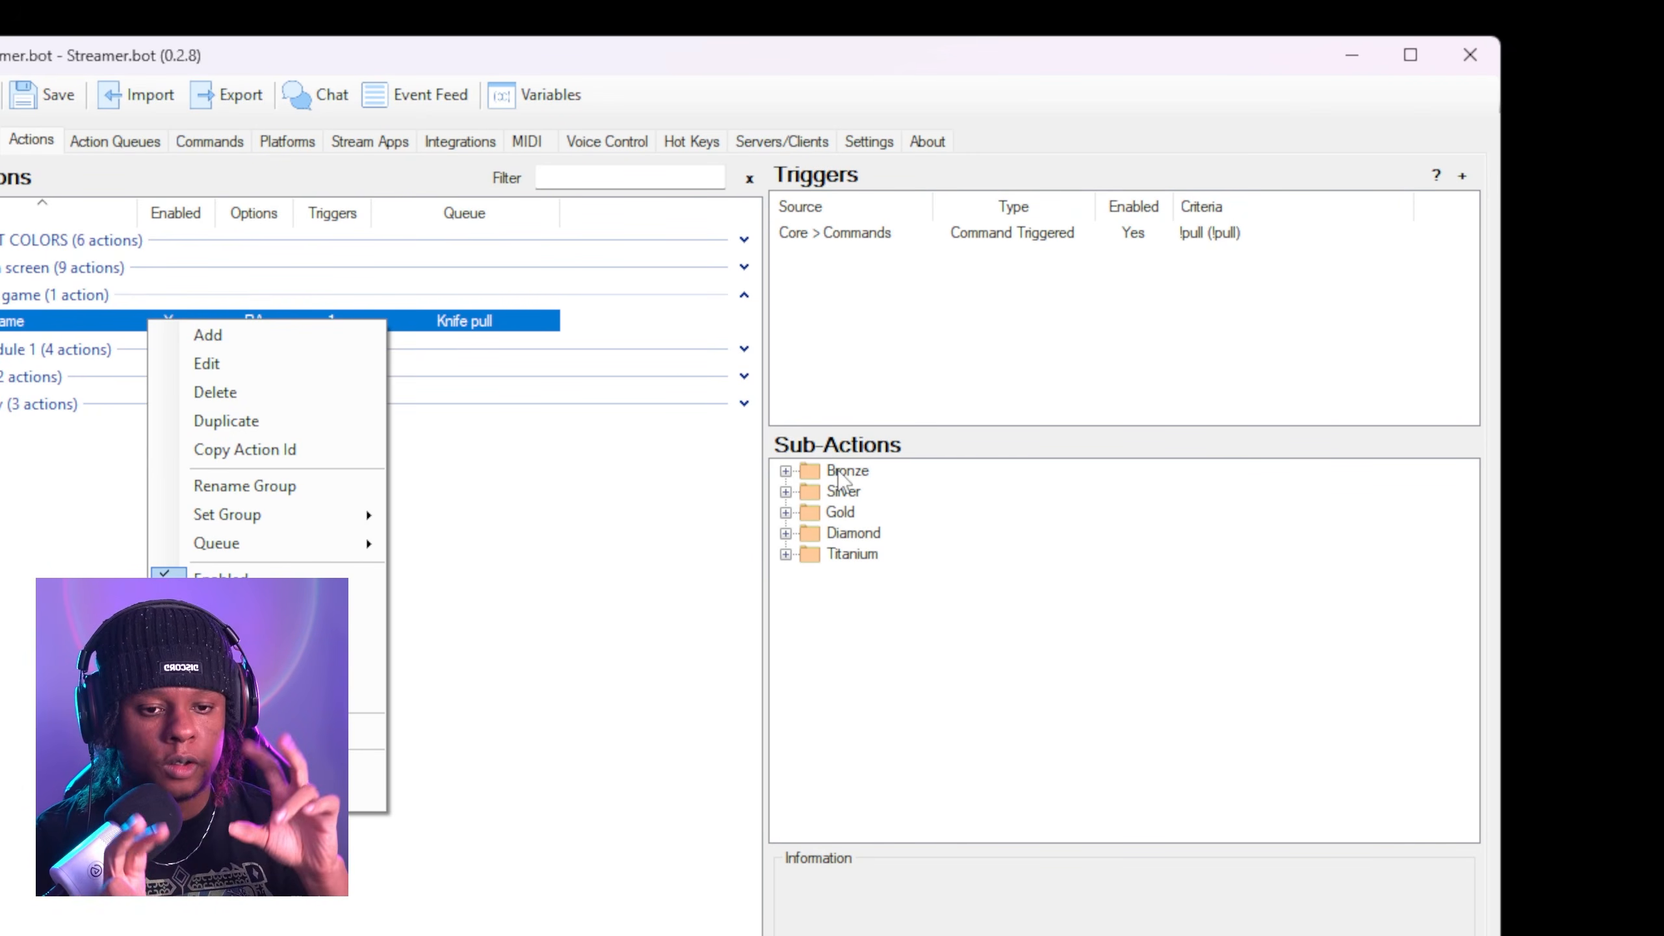
right_click(837, 471)
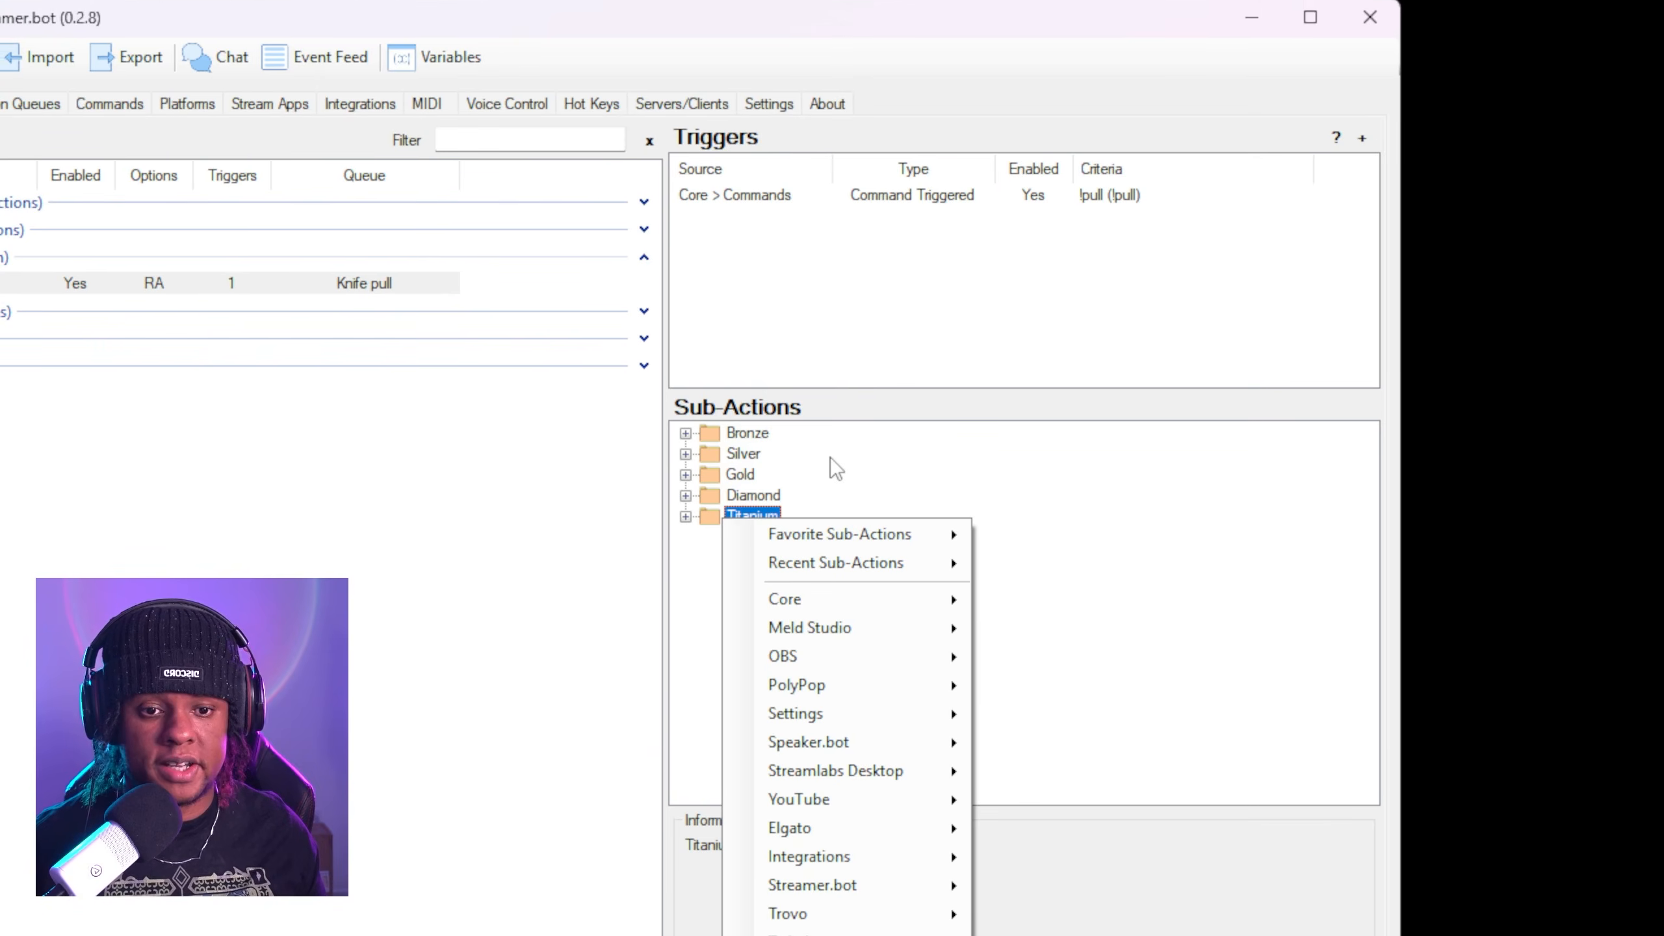
click(824, 379)
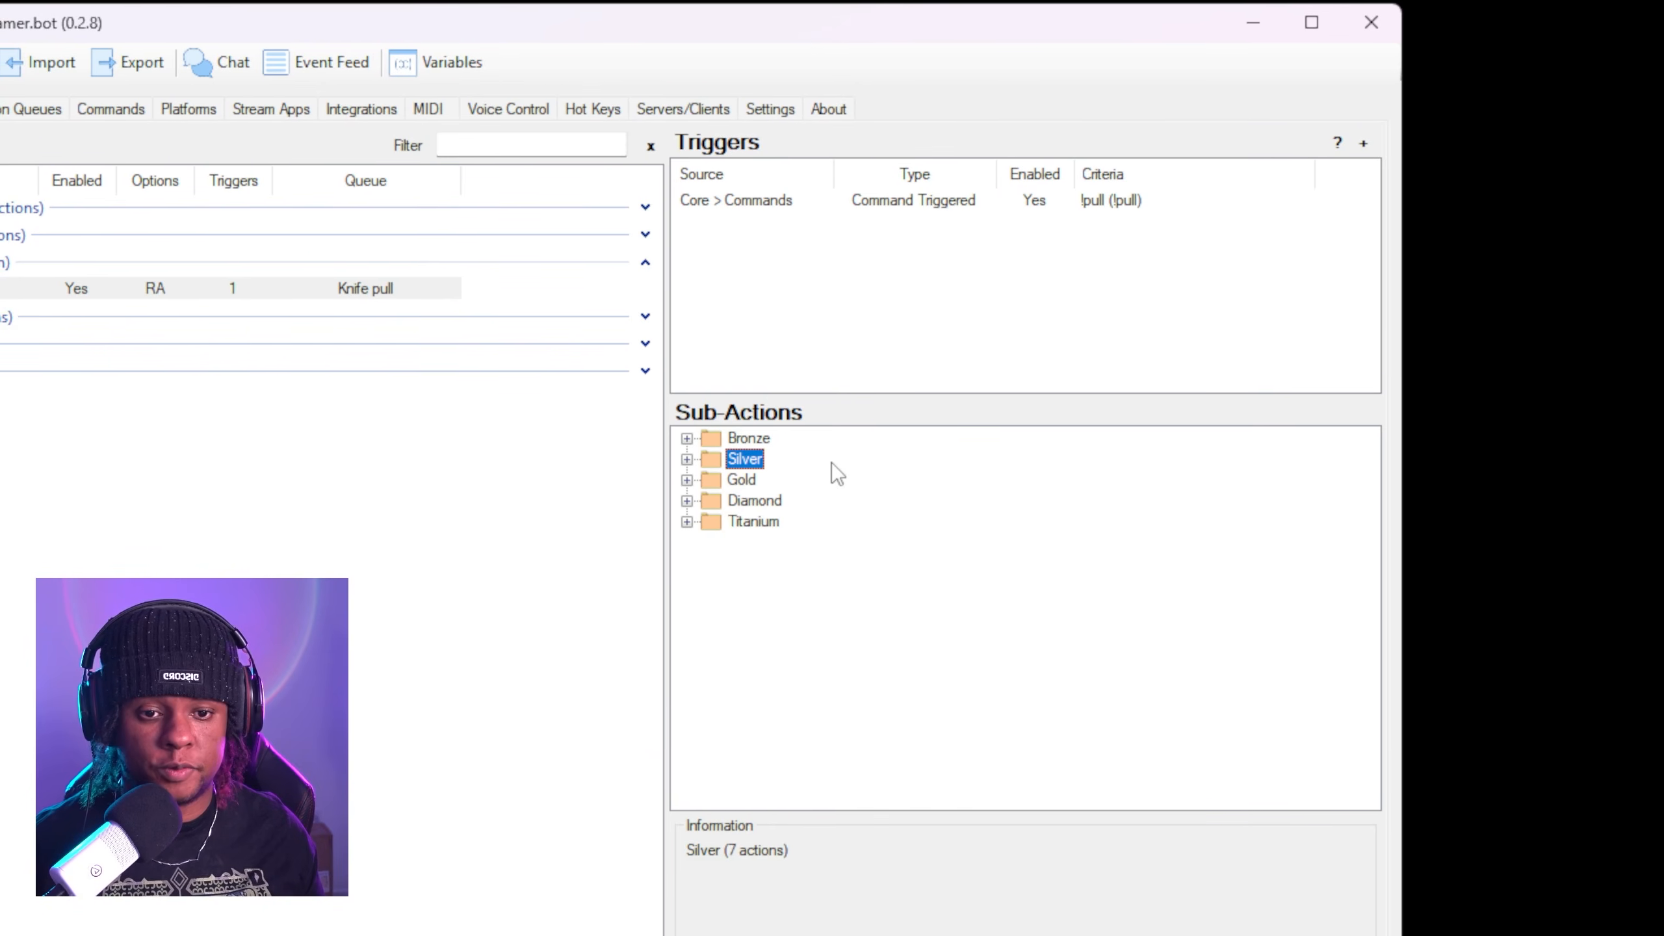
Step: Add a Twitch Send Message to Channel sub-action to the Bronze group with the message "%user% got a BRONZE KNIFE! What a loser"
double_click(734, 446)
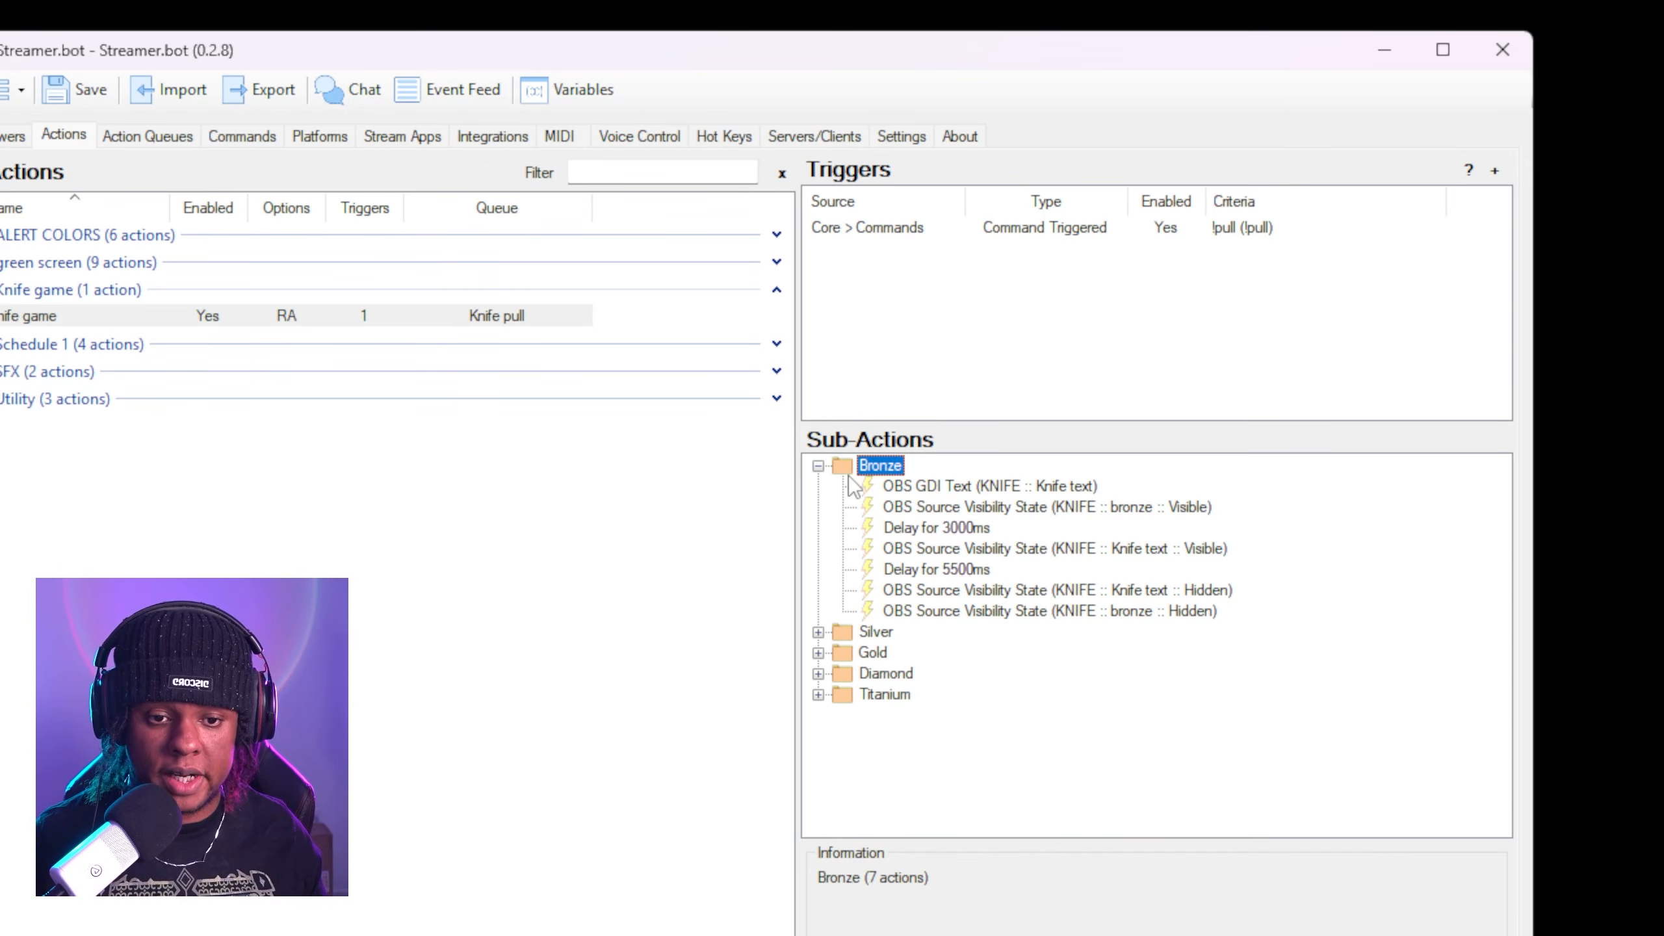
right_click(926, 466)
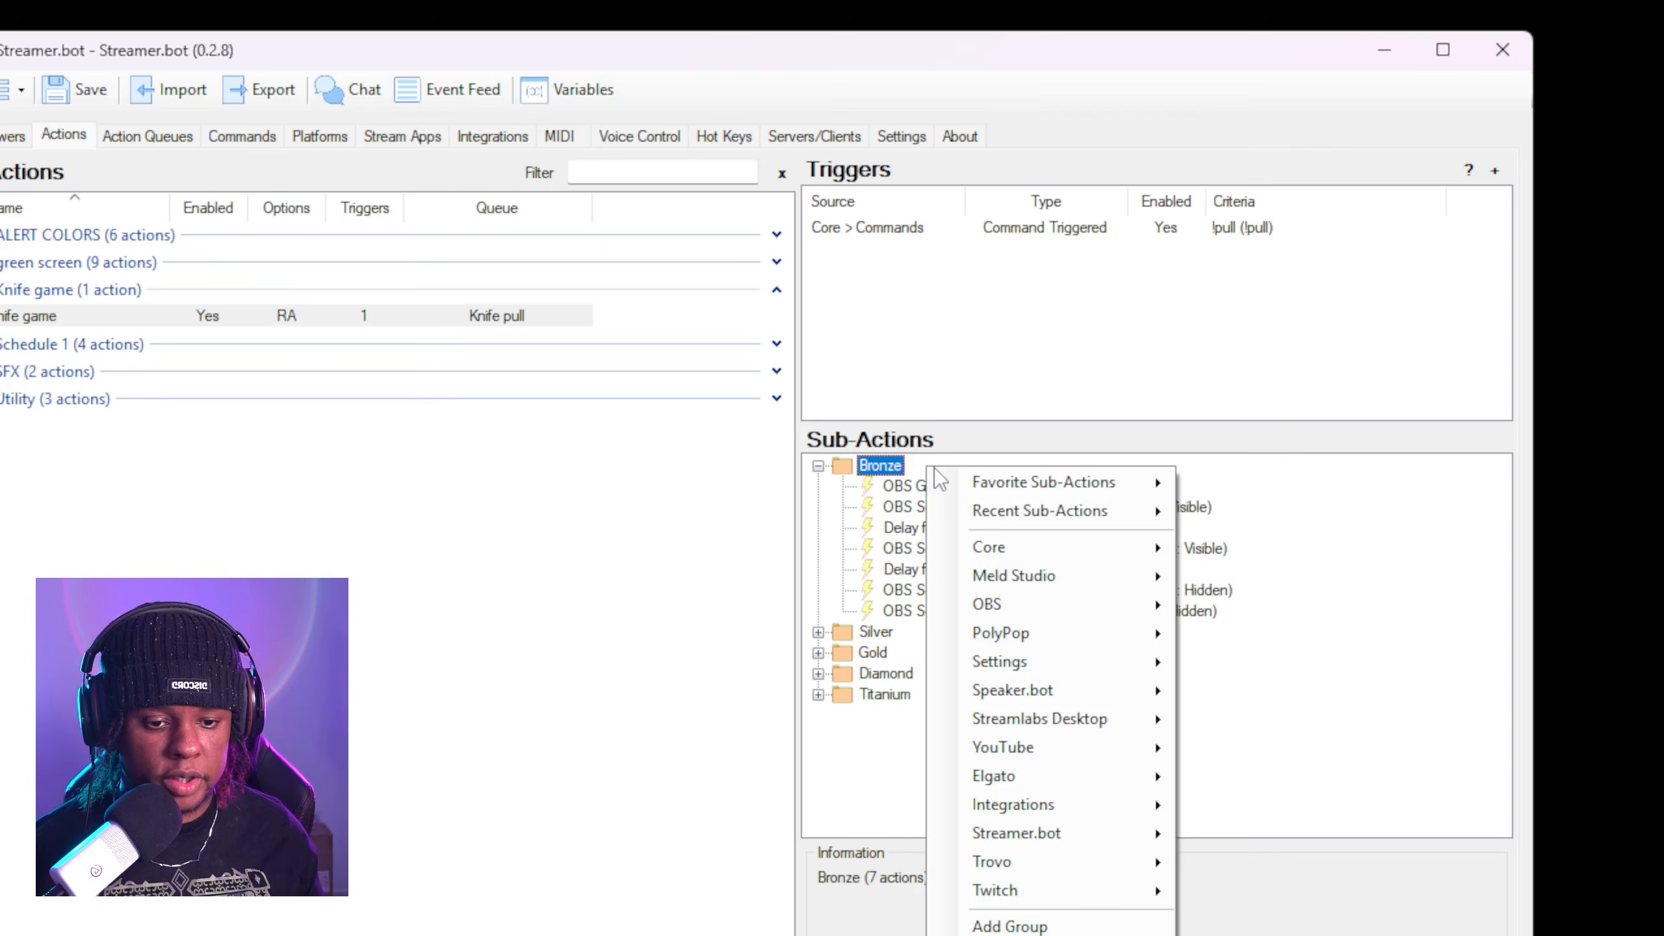
mouse_move(1078, 866)
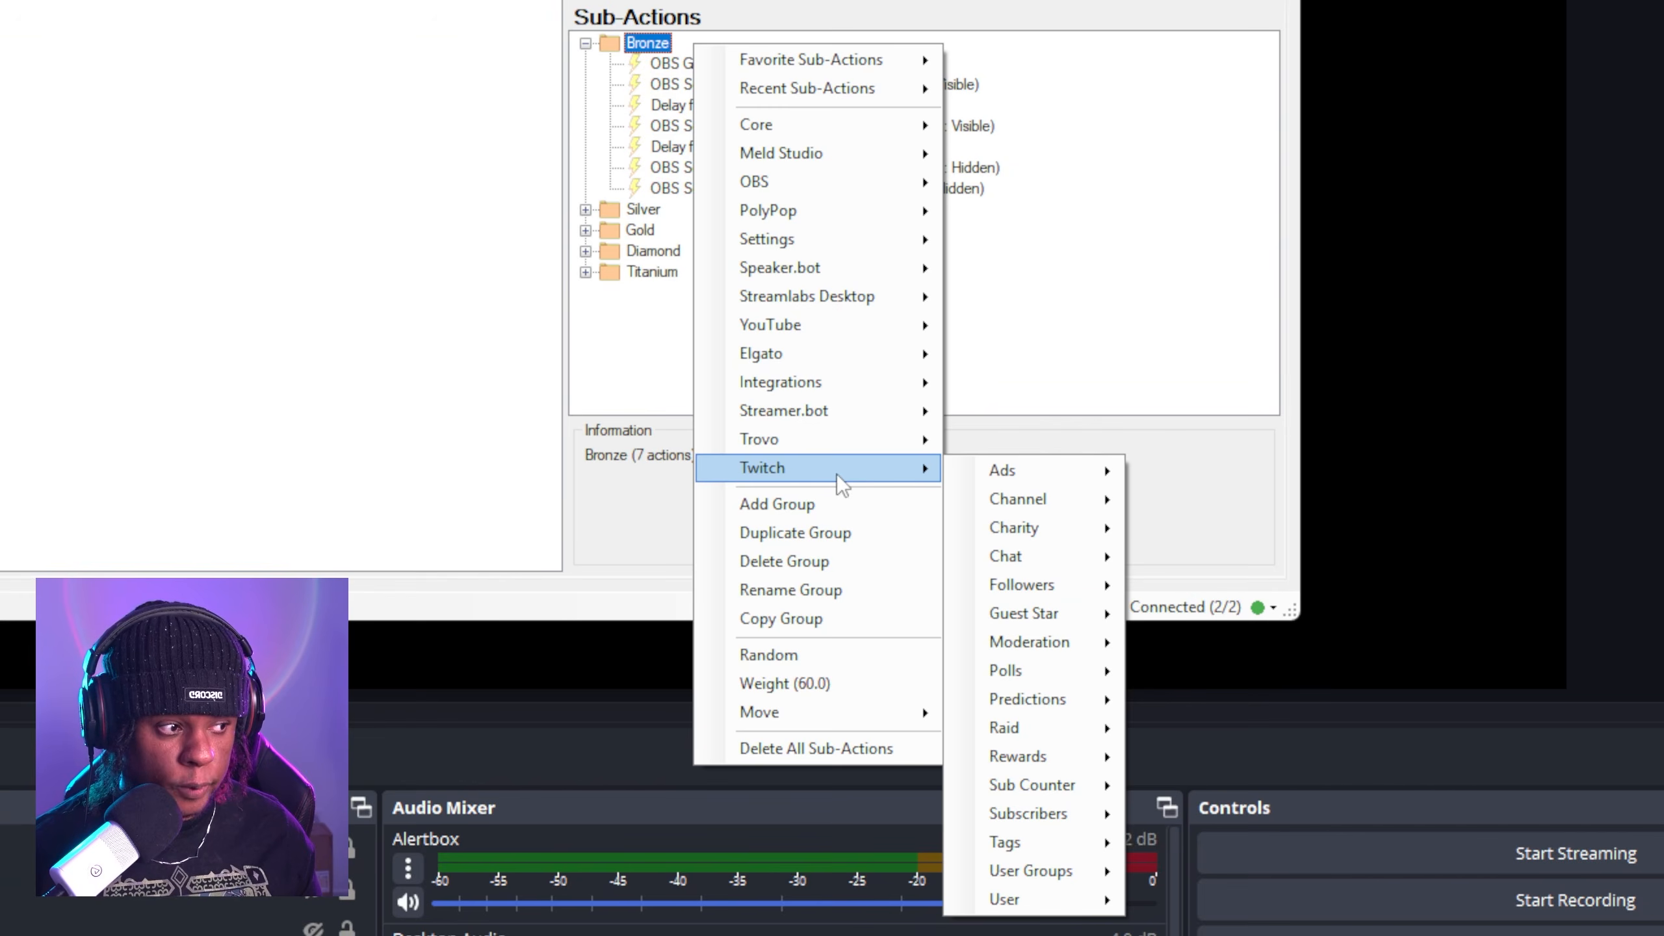
mouse_move(1047, 565)
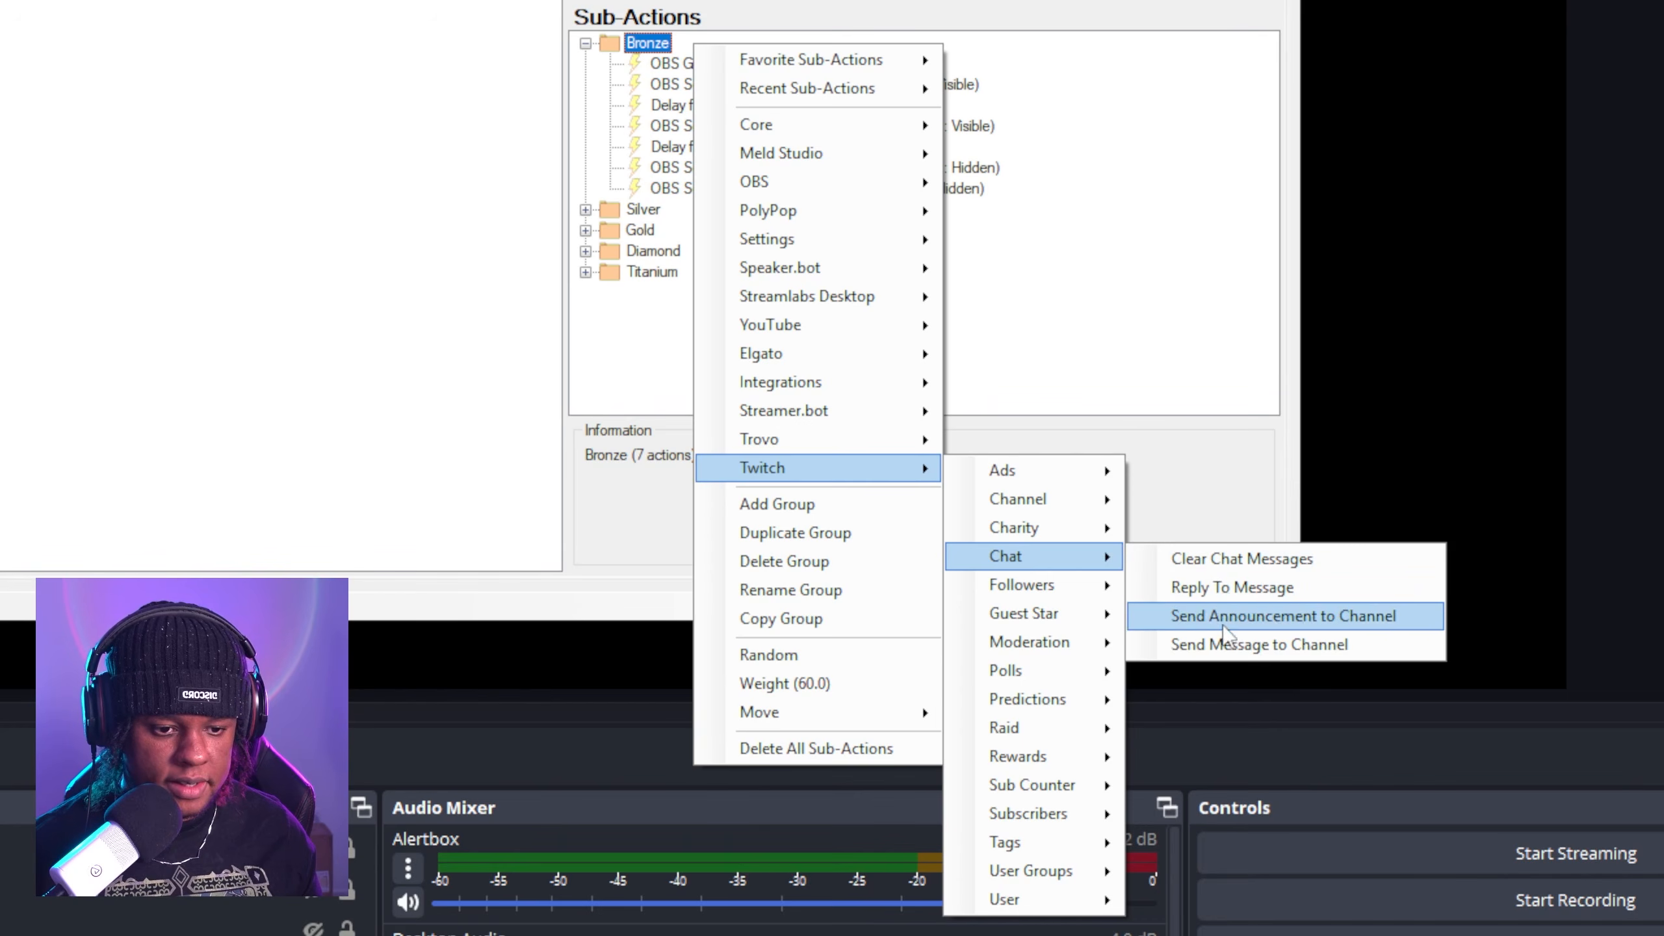
click(1223, 650)
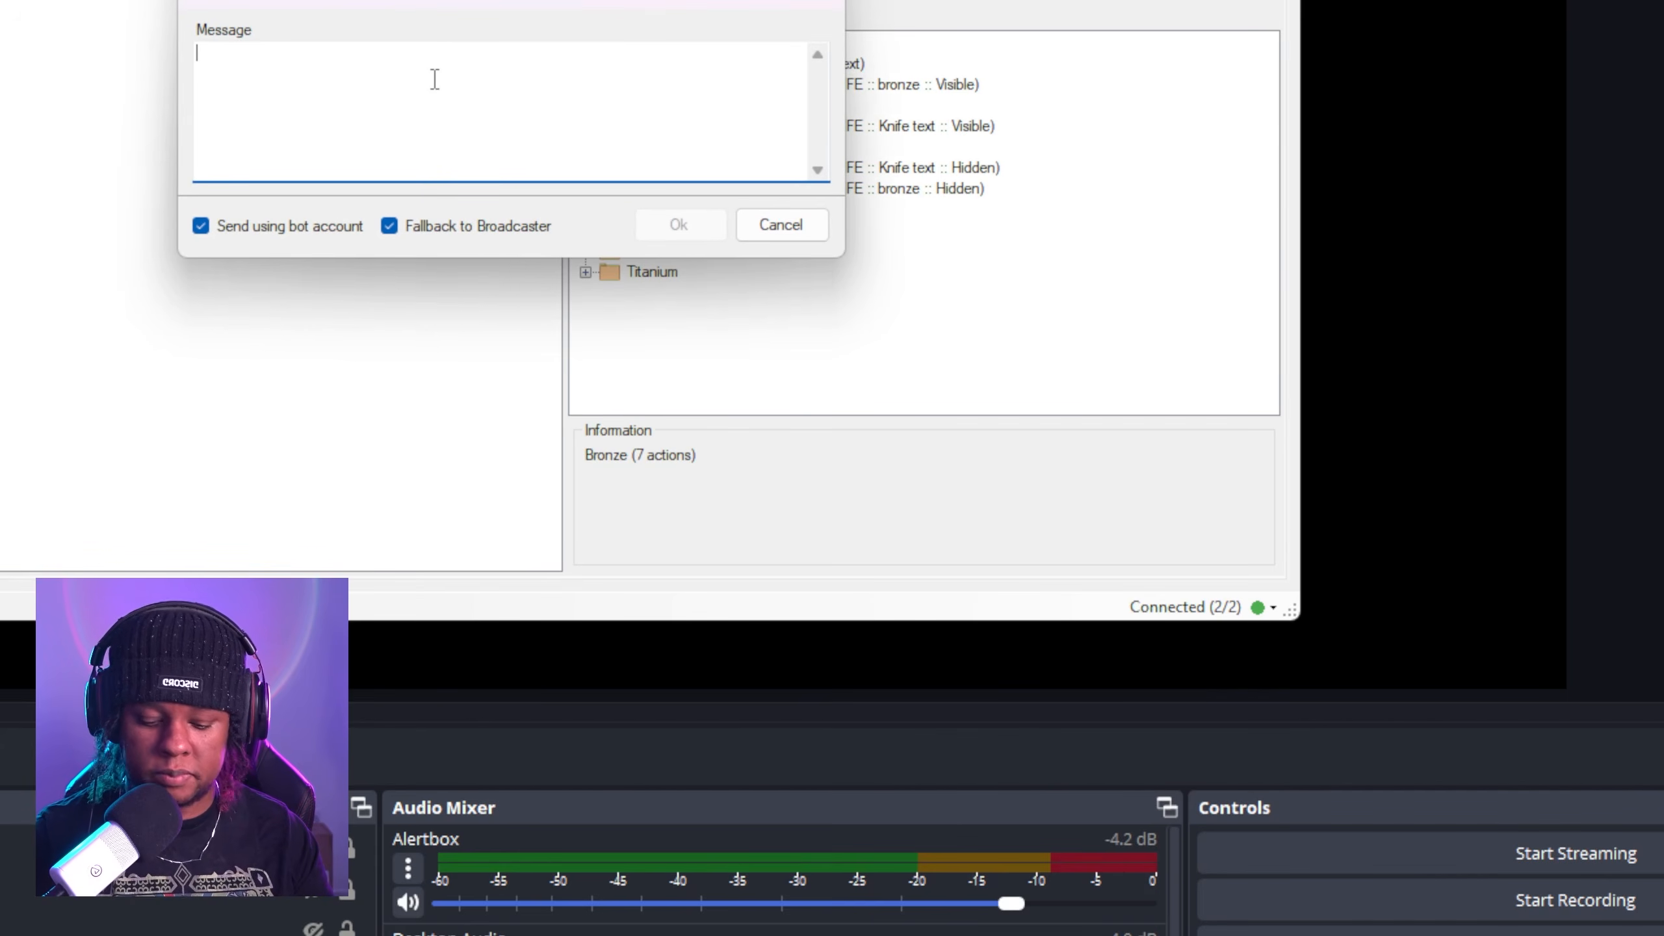
text(%)
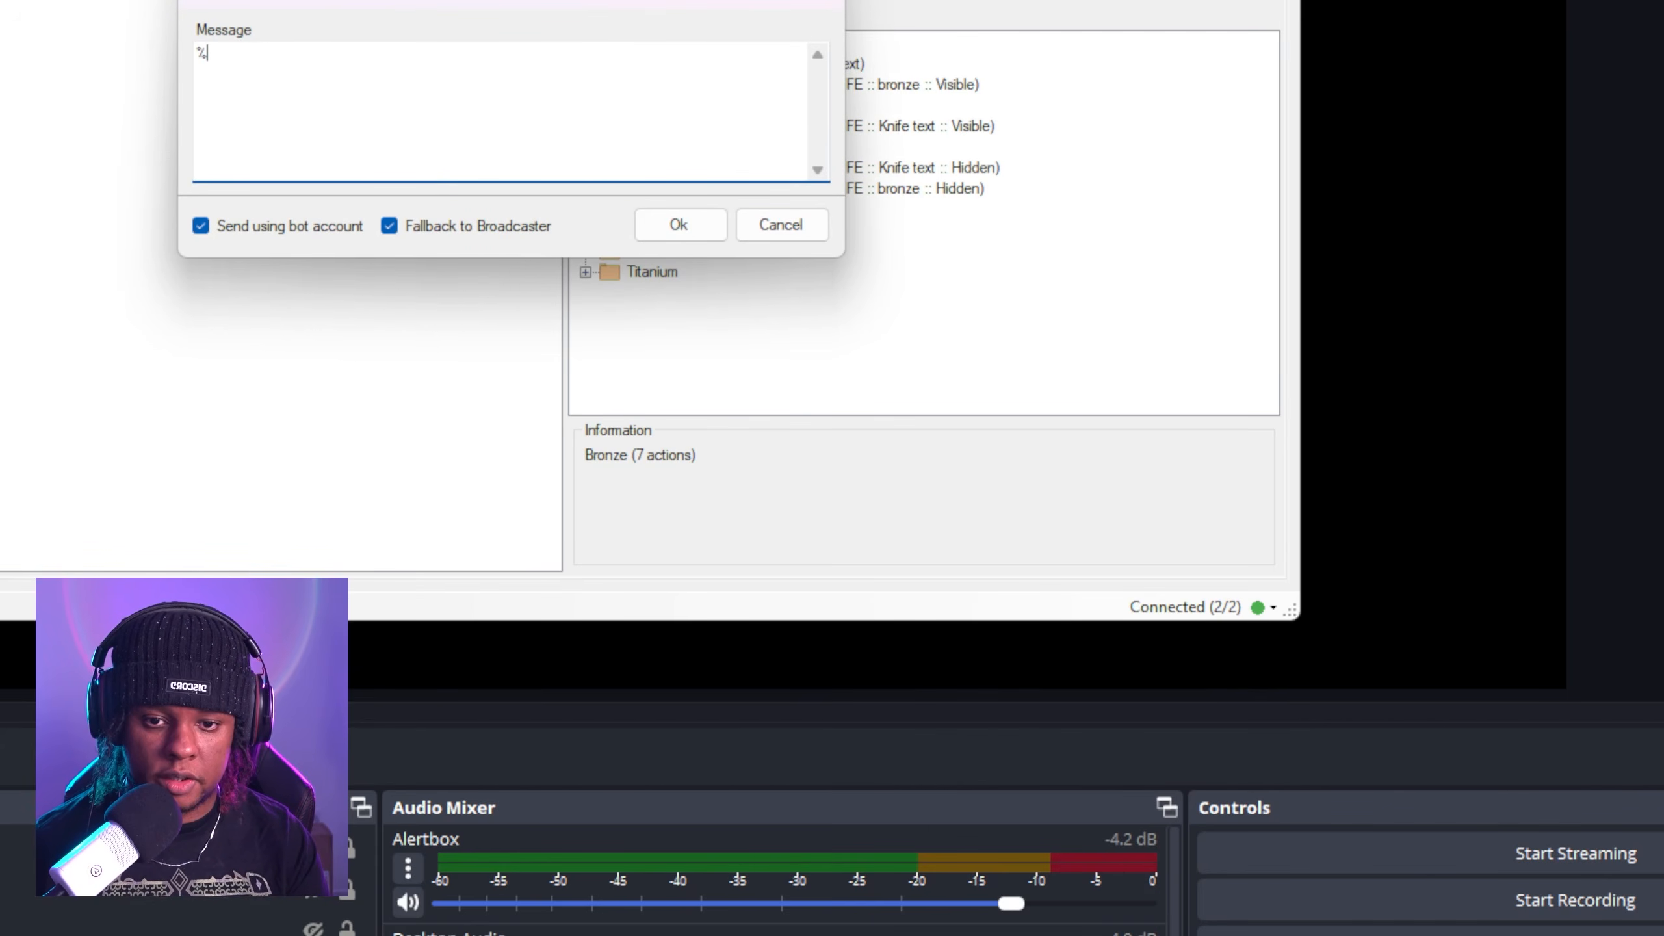
text(user% )
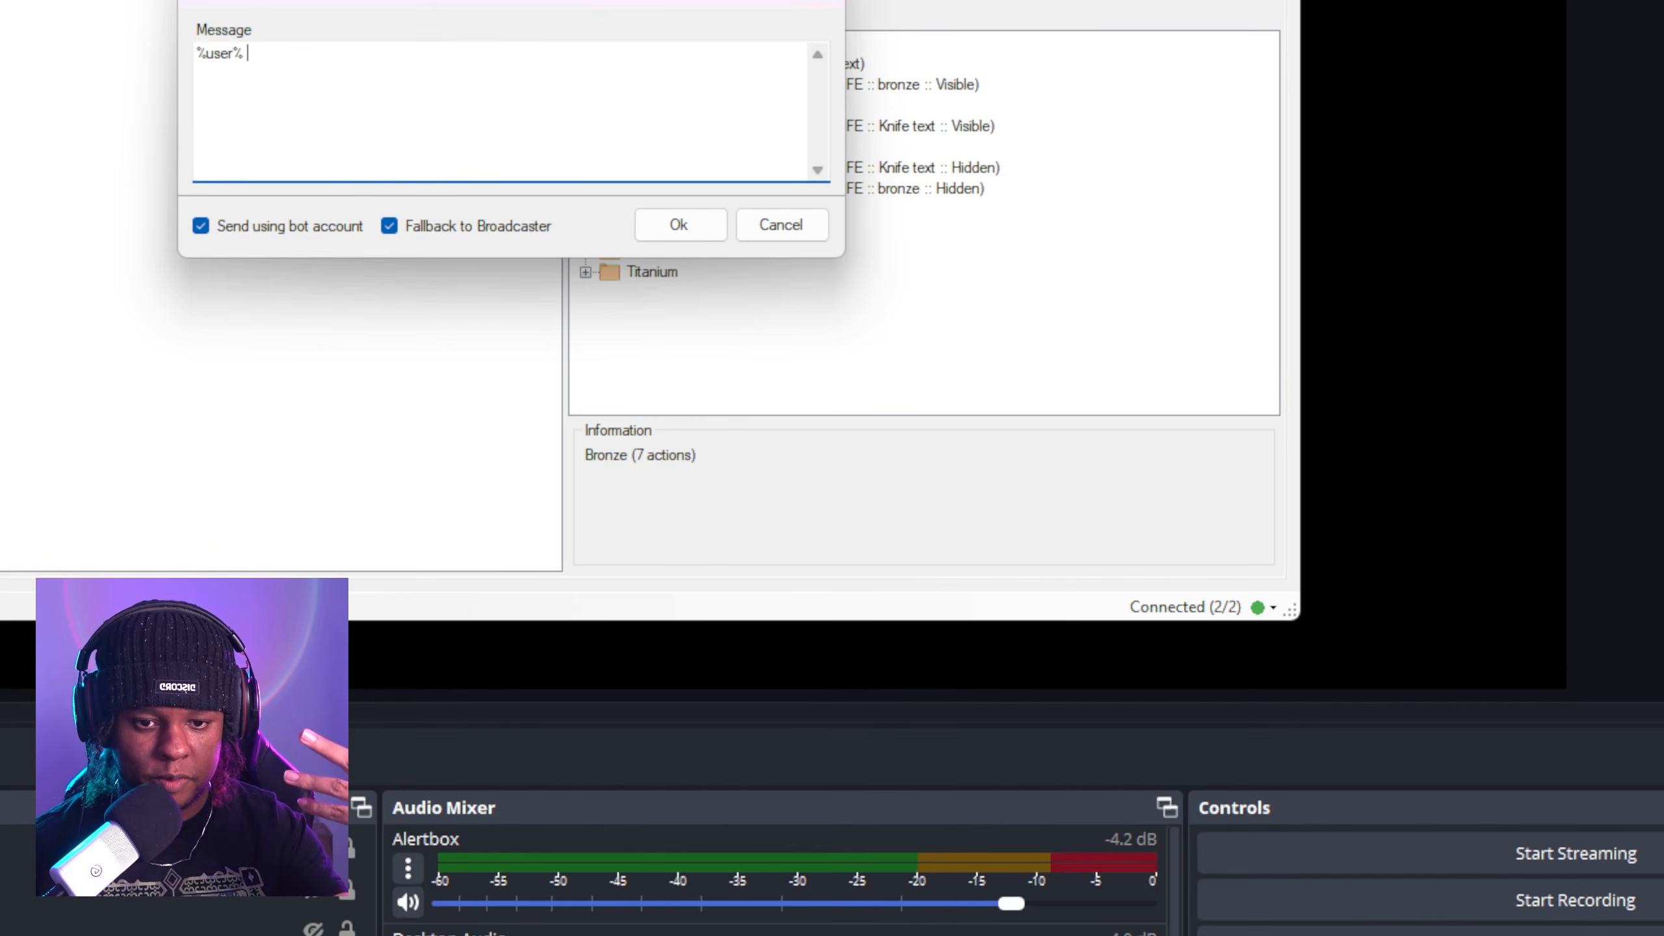
text(got a BRONZ)
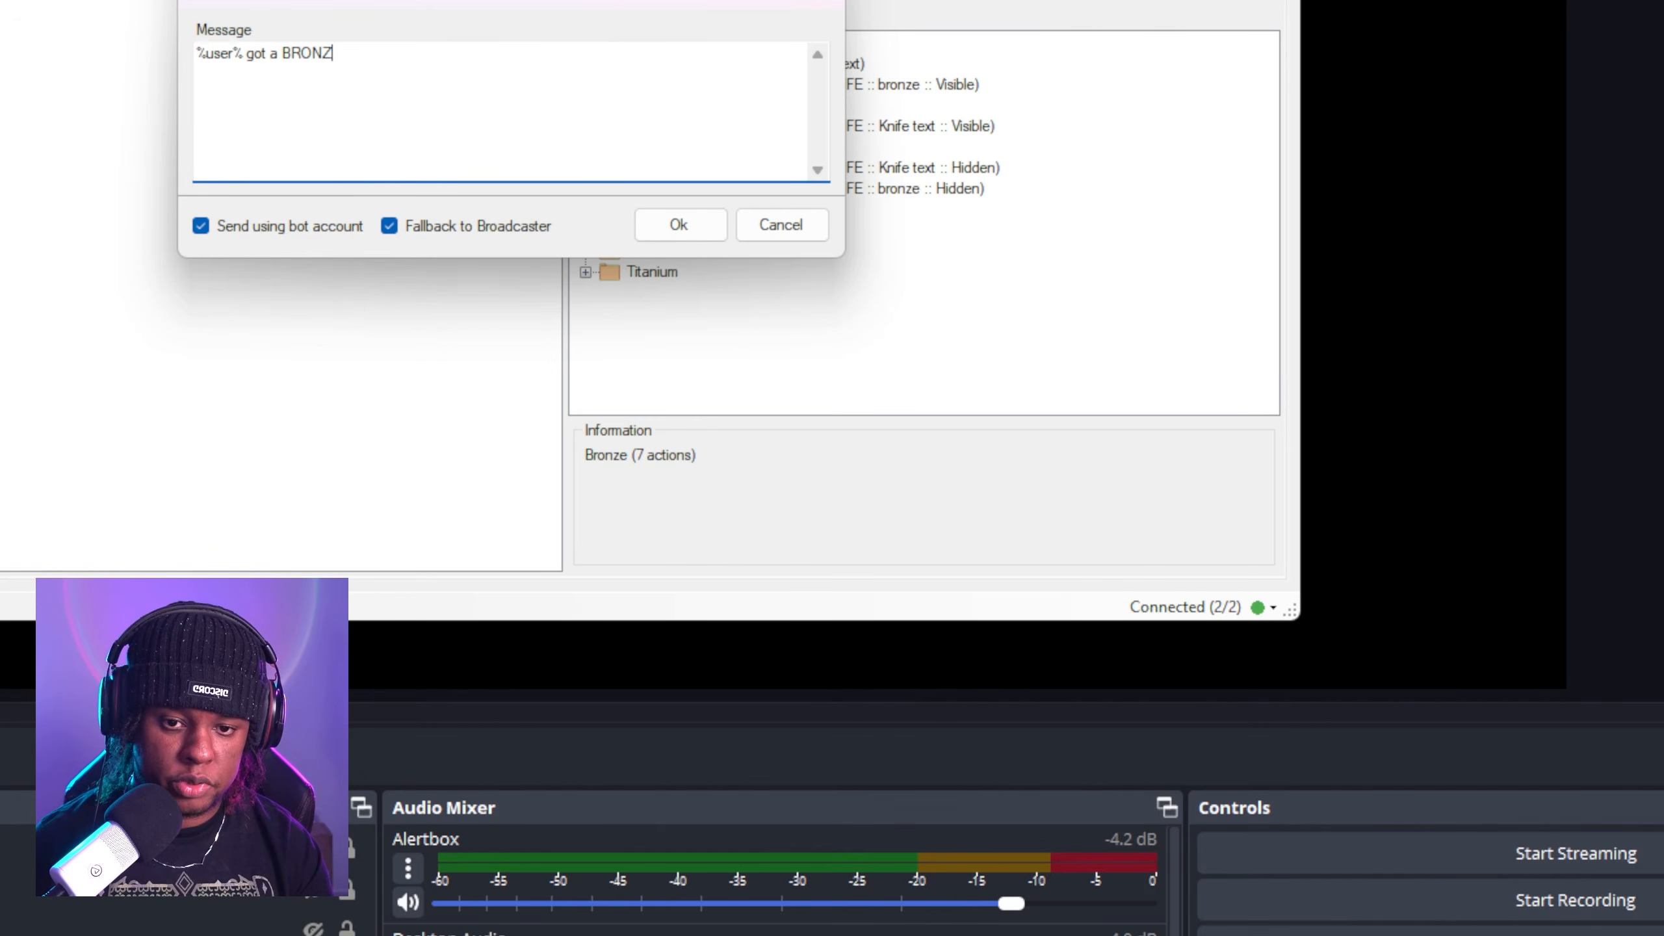
text(E KNIFE! What )
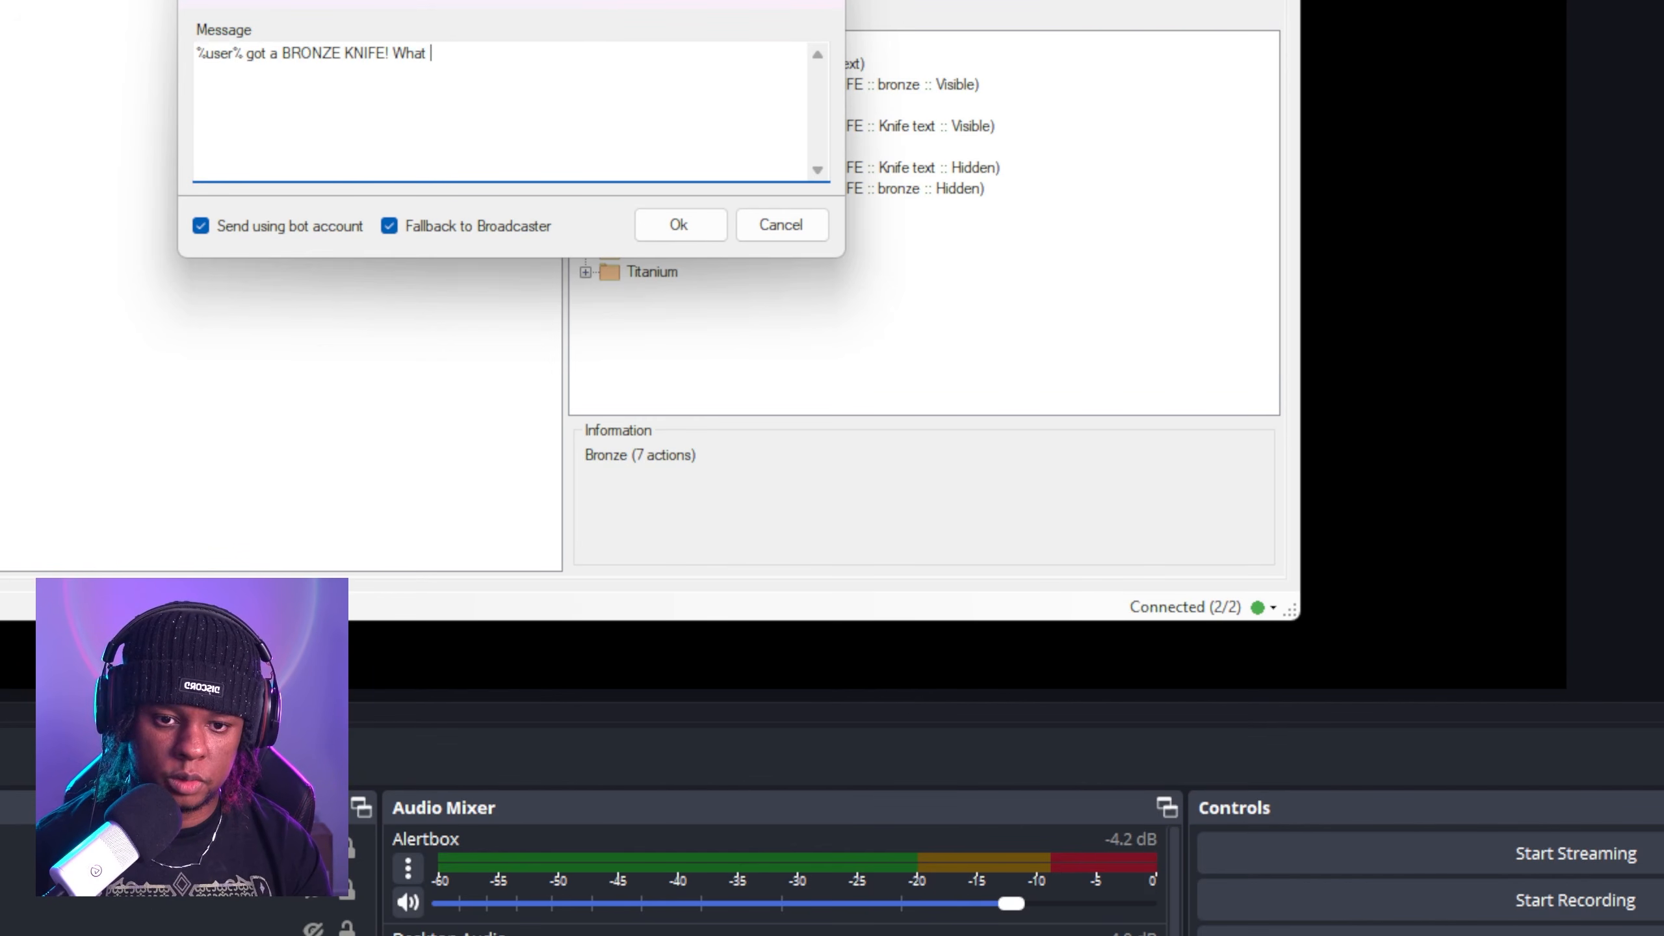
text(a loser)
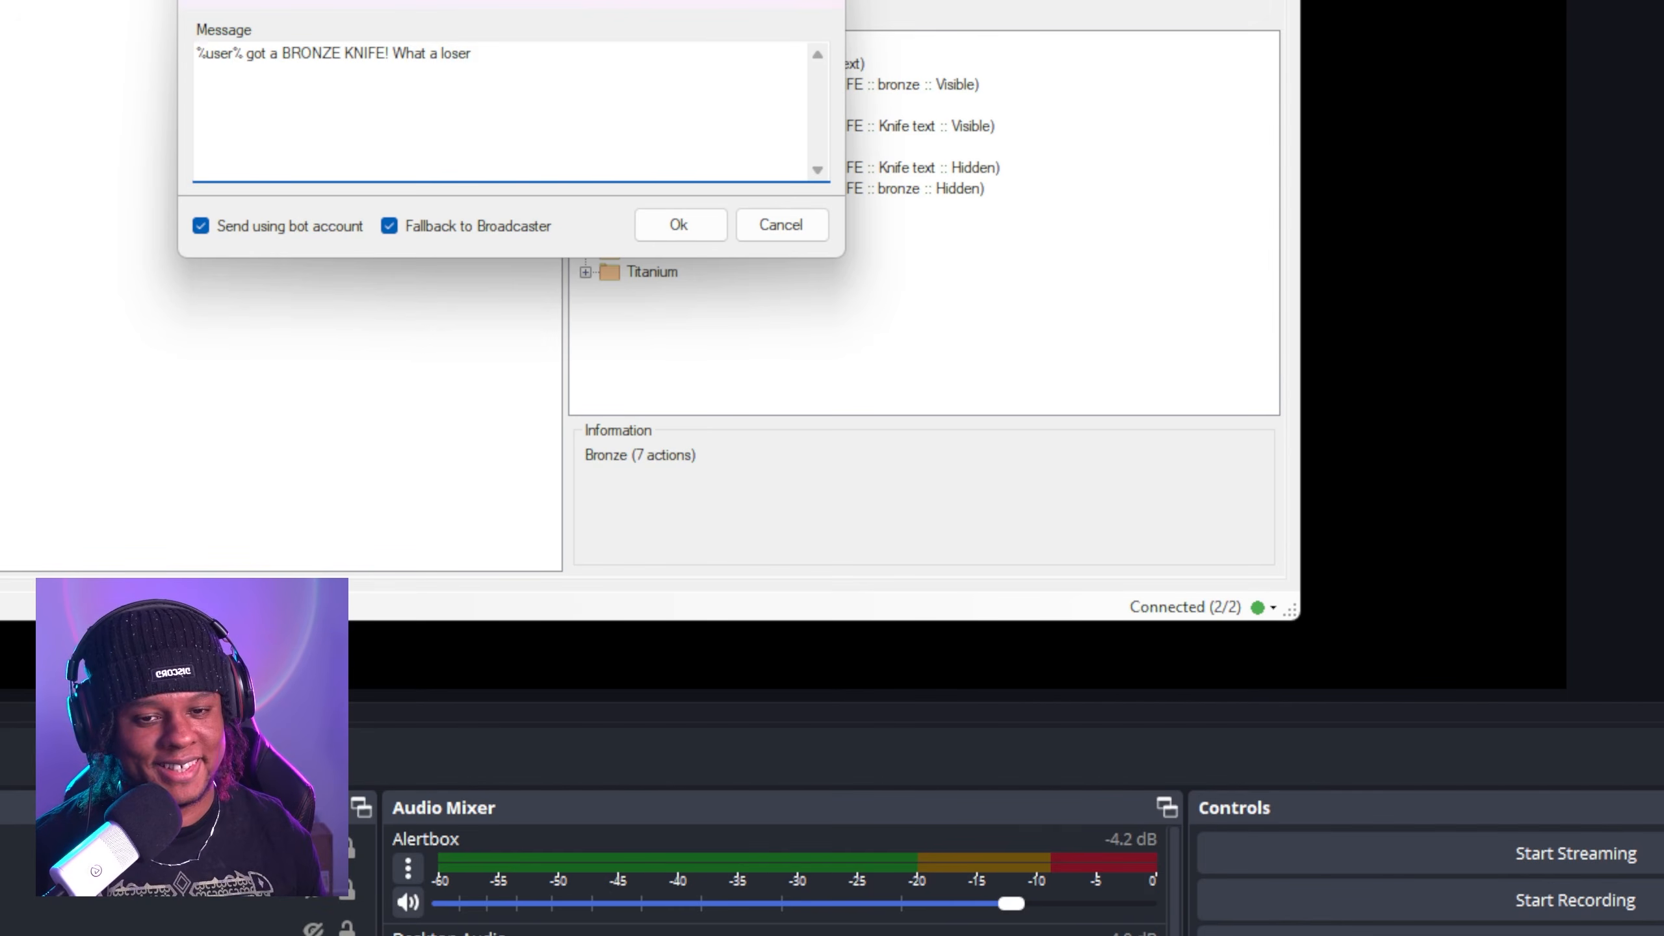
click(679, 225)
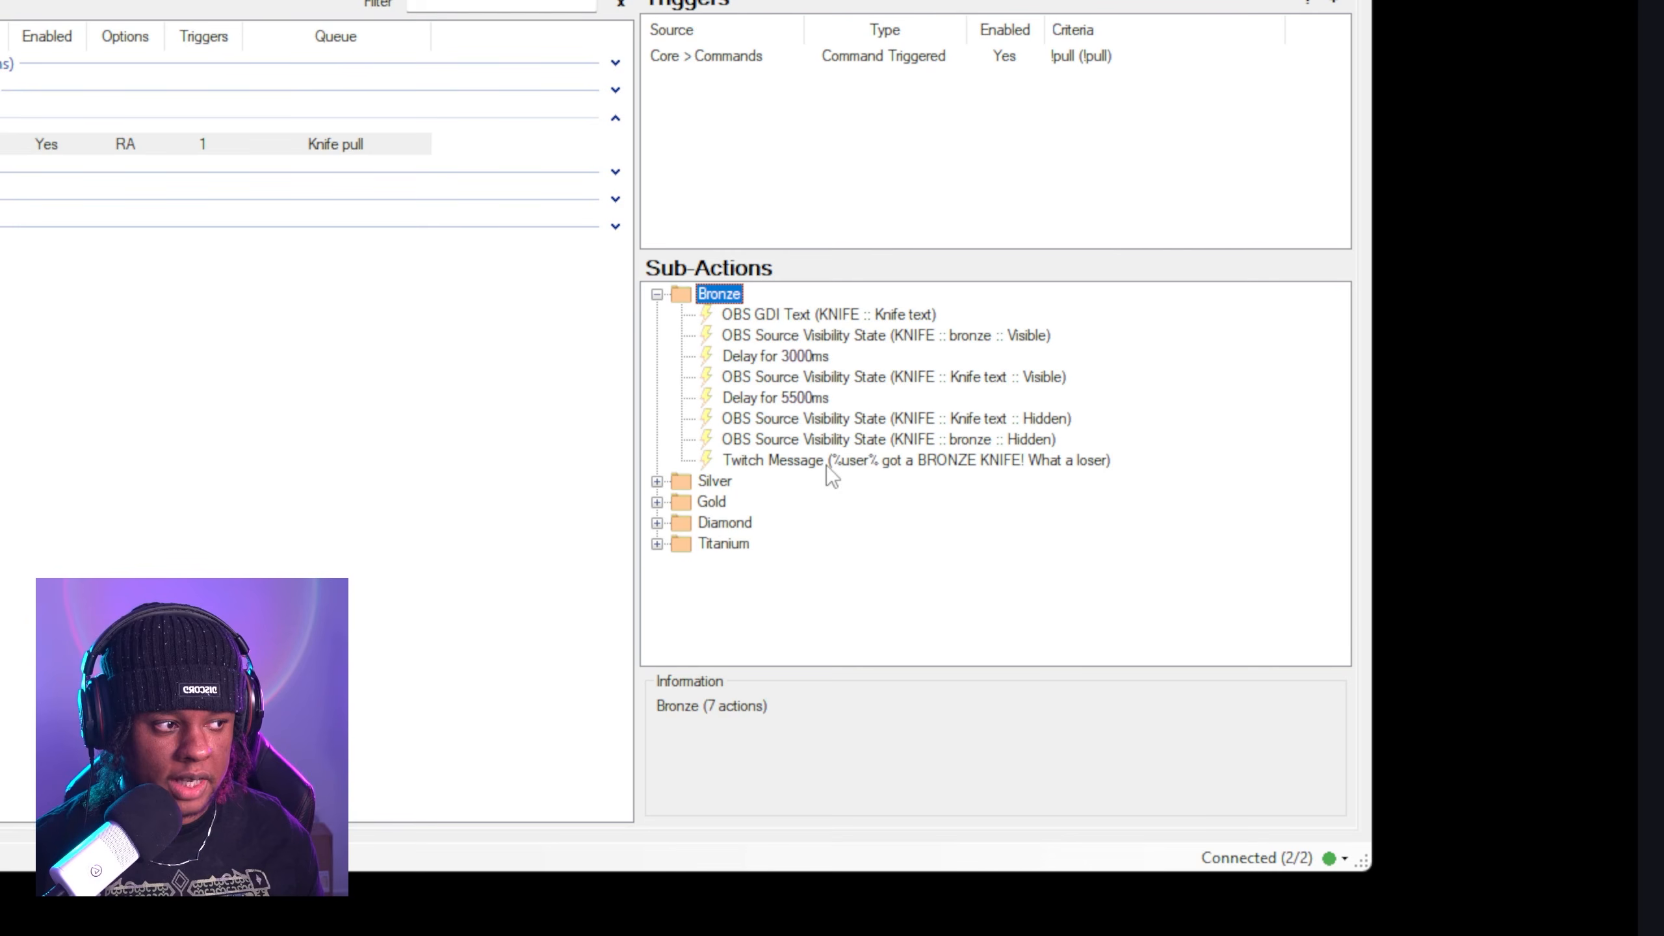
Step: Move the Twitch message sub-action in the Bronze group between the Knife text Visible state and the 5500 ms delay
click(832, 462)
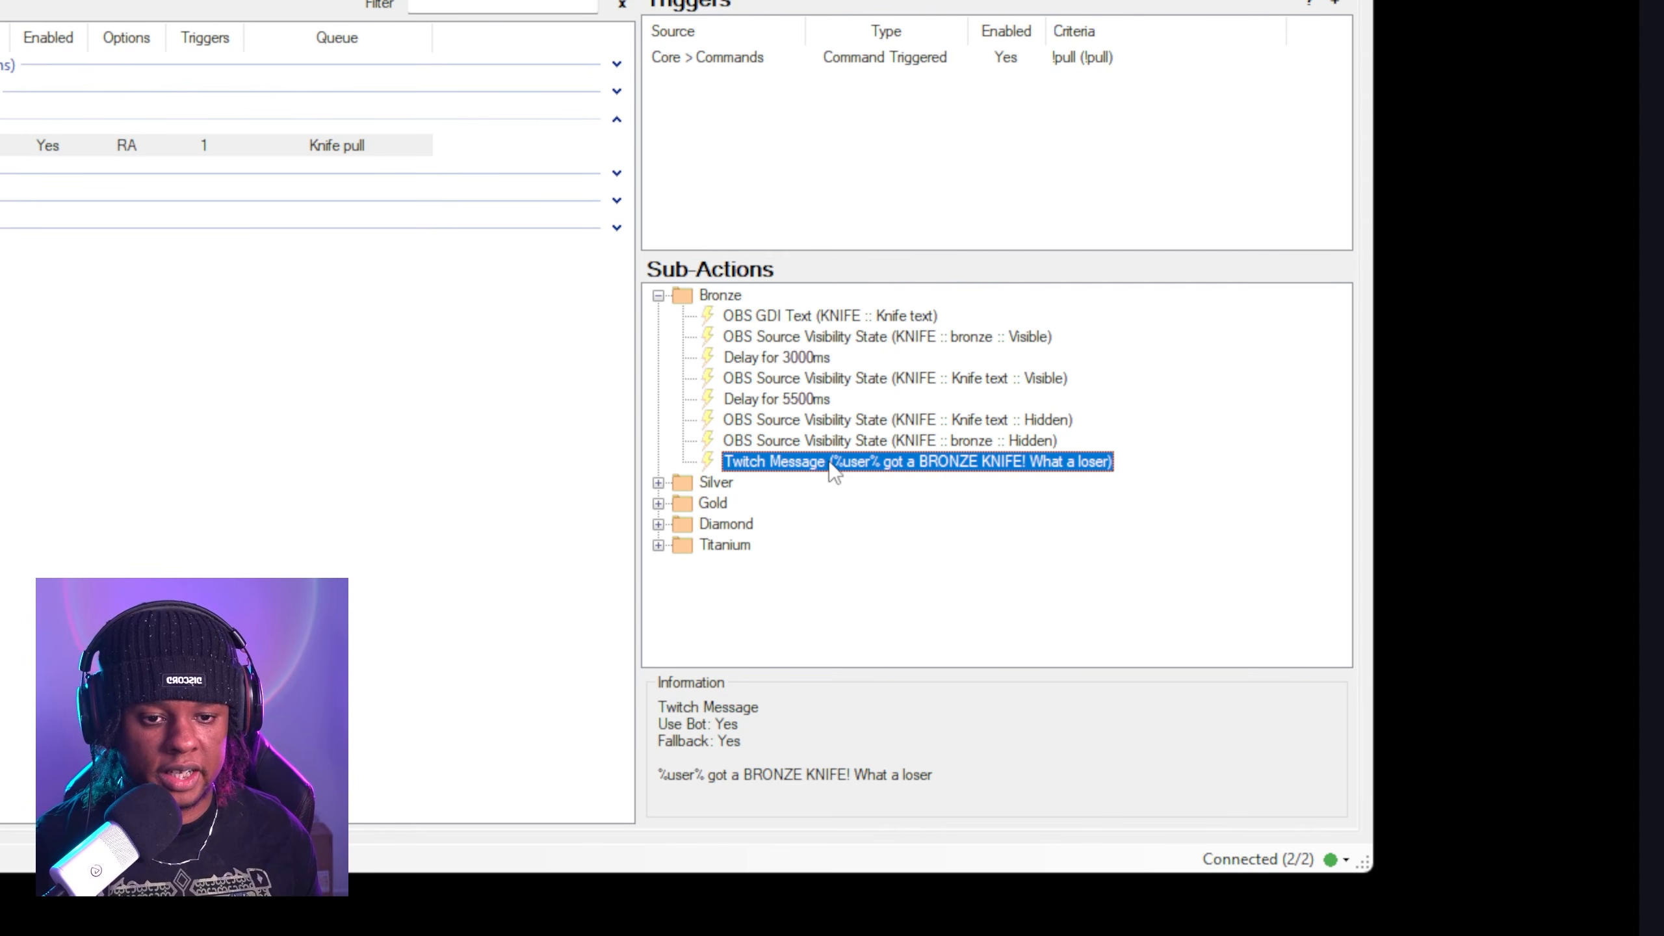
drag(830, 462, 820, 385)
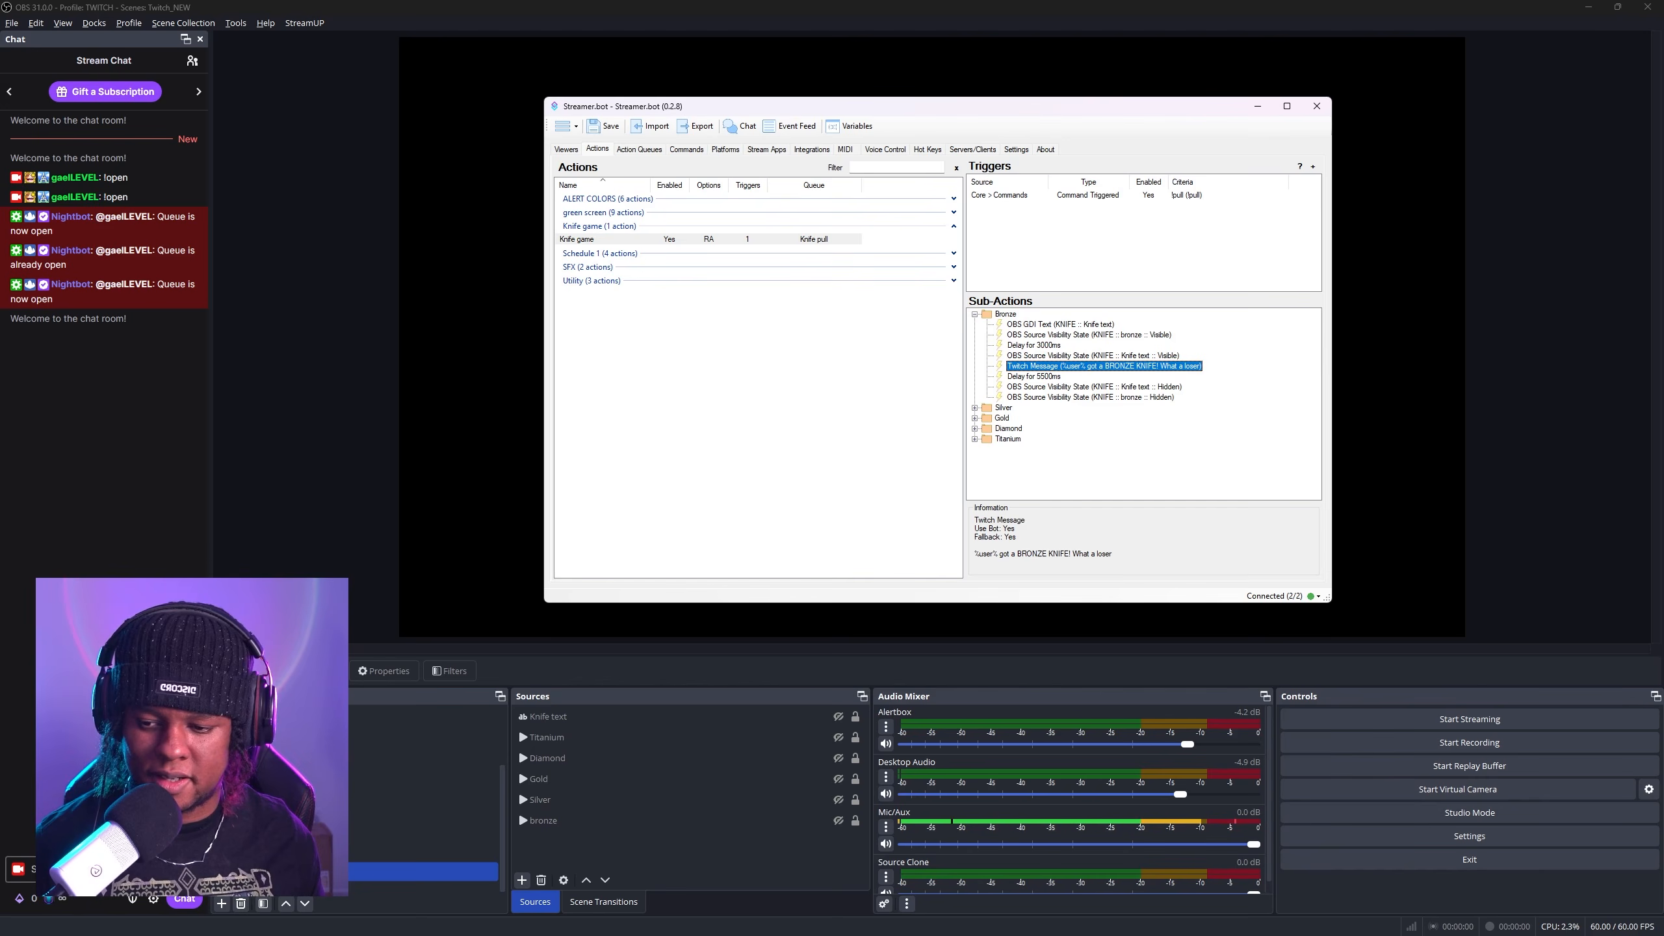
Step: Switch to OBS and send "!open" in the stream chat to test the knife game
click(30, 869)
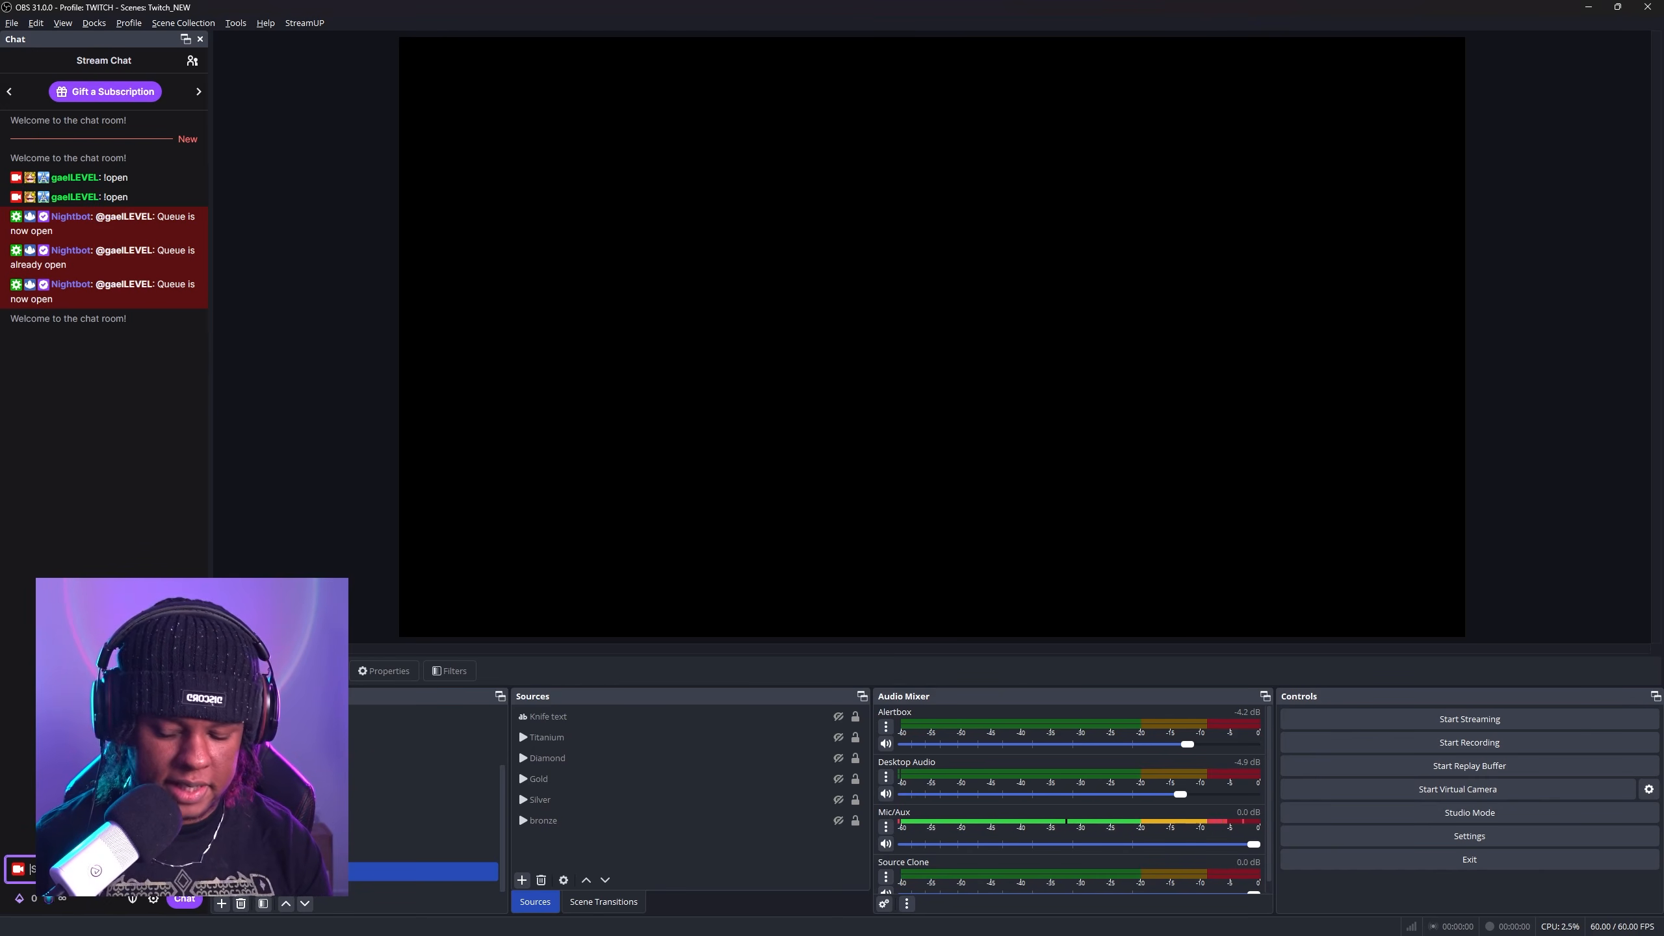
text(!open)
key(Return)
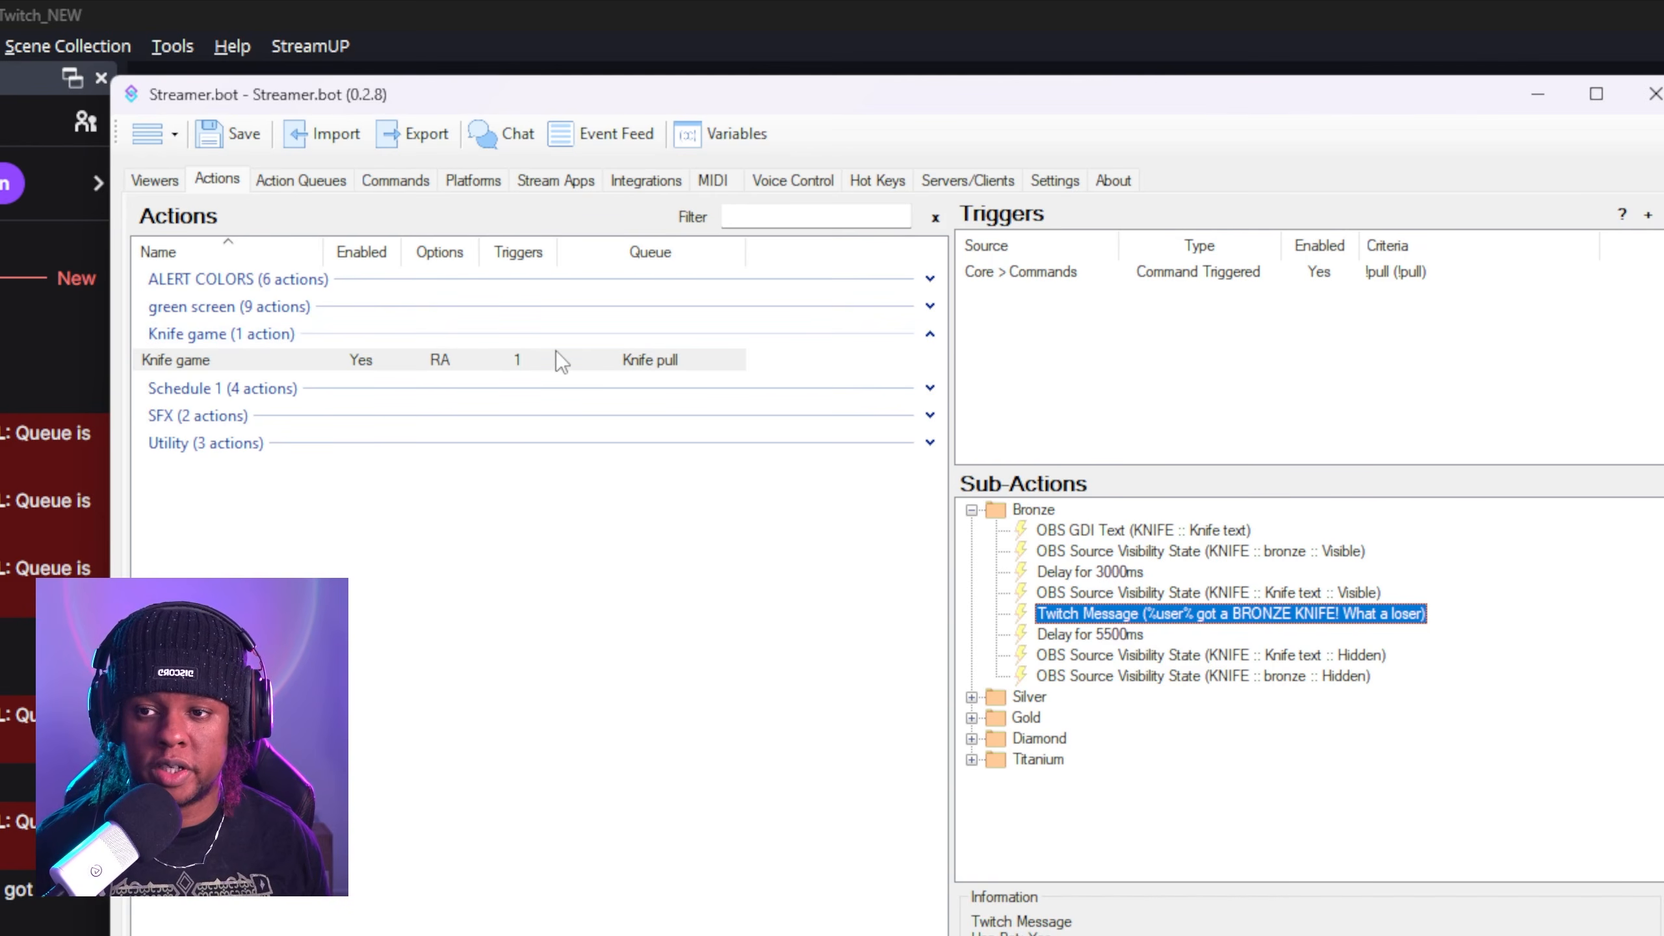
Step: In Streamer.bot, review the Knife pull action queue and the queue assignment options of the Knife game action
click(296, 180)
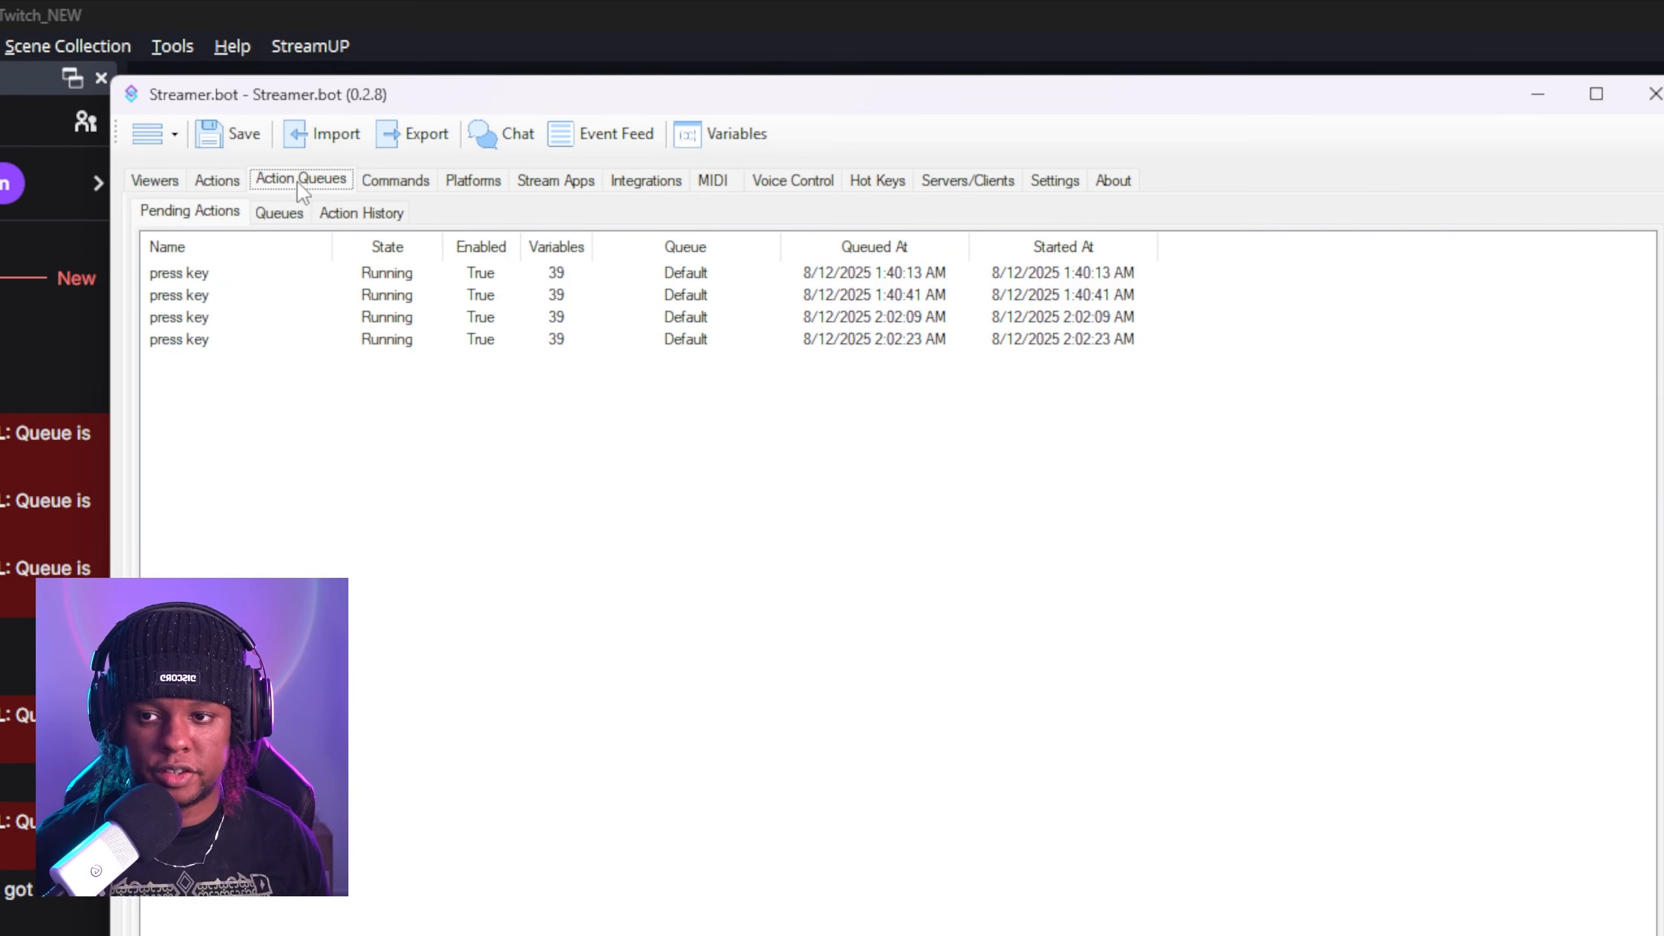
click(283, 216)
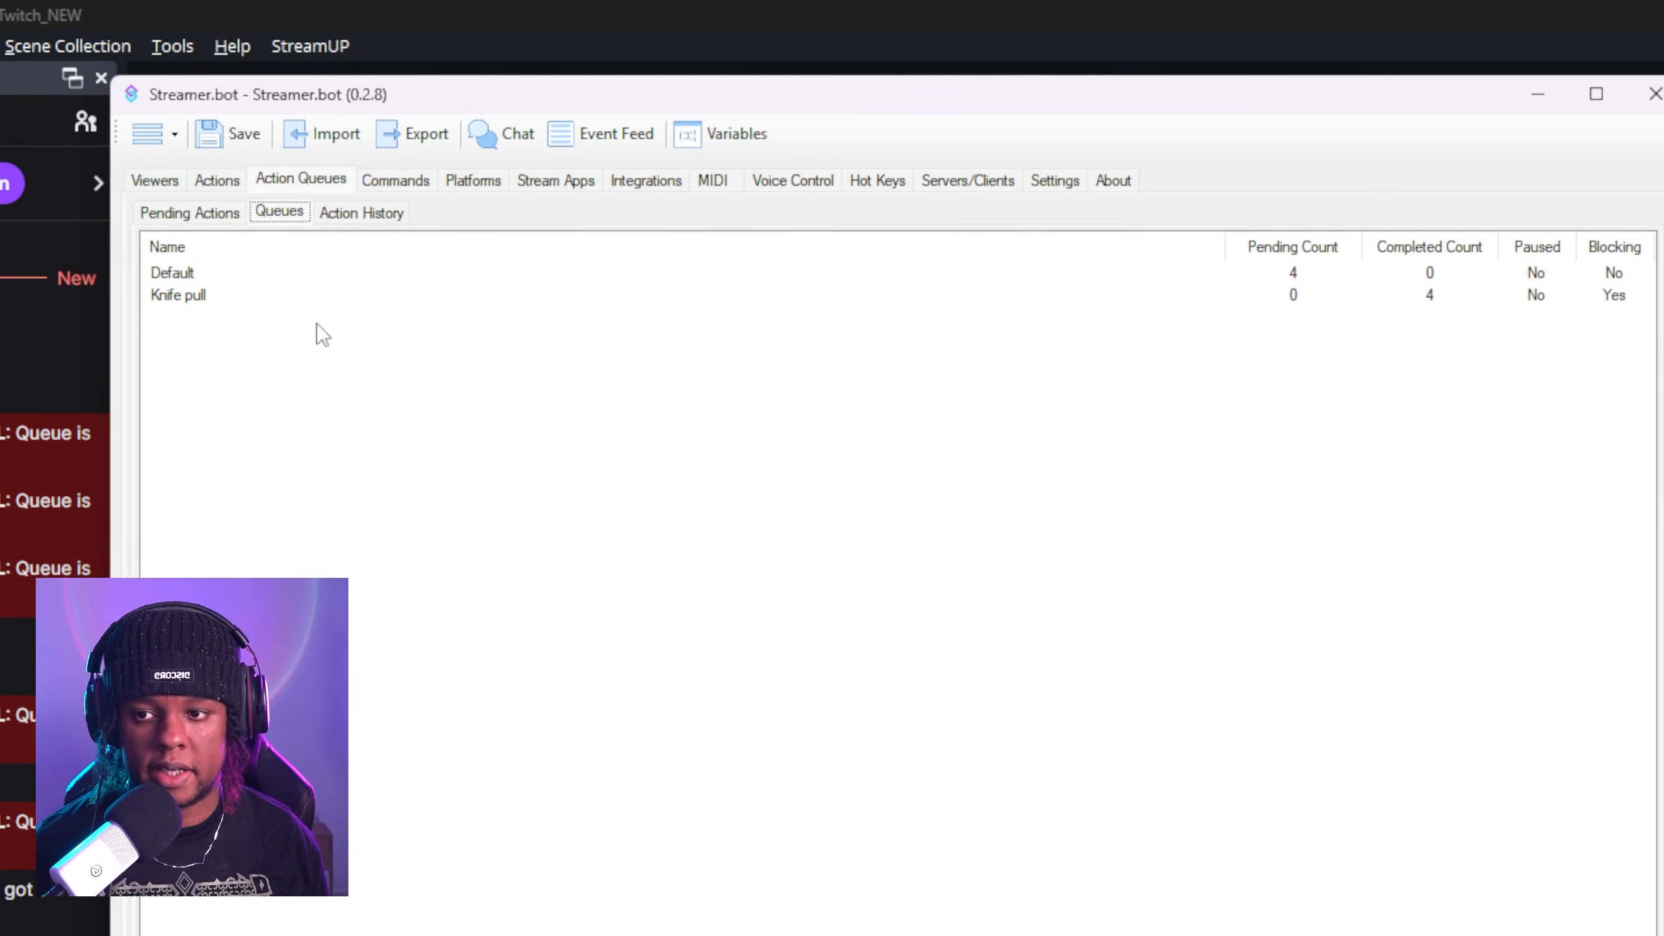
click(320, 295)
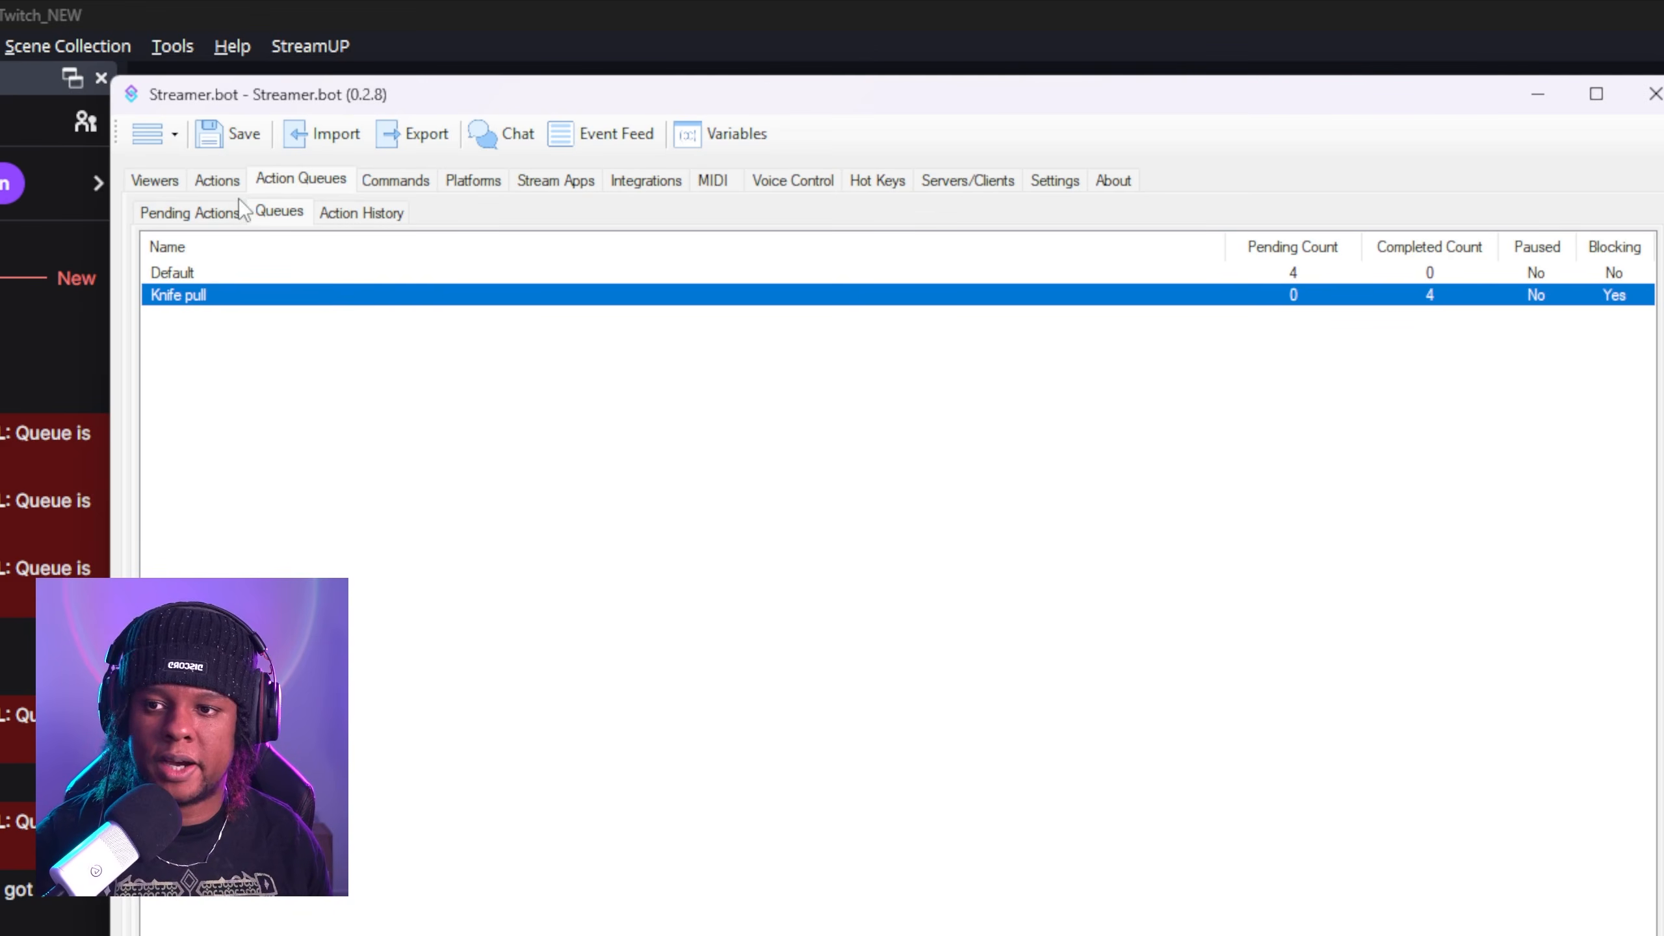
click(217, 180)
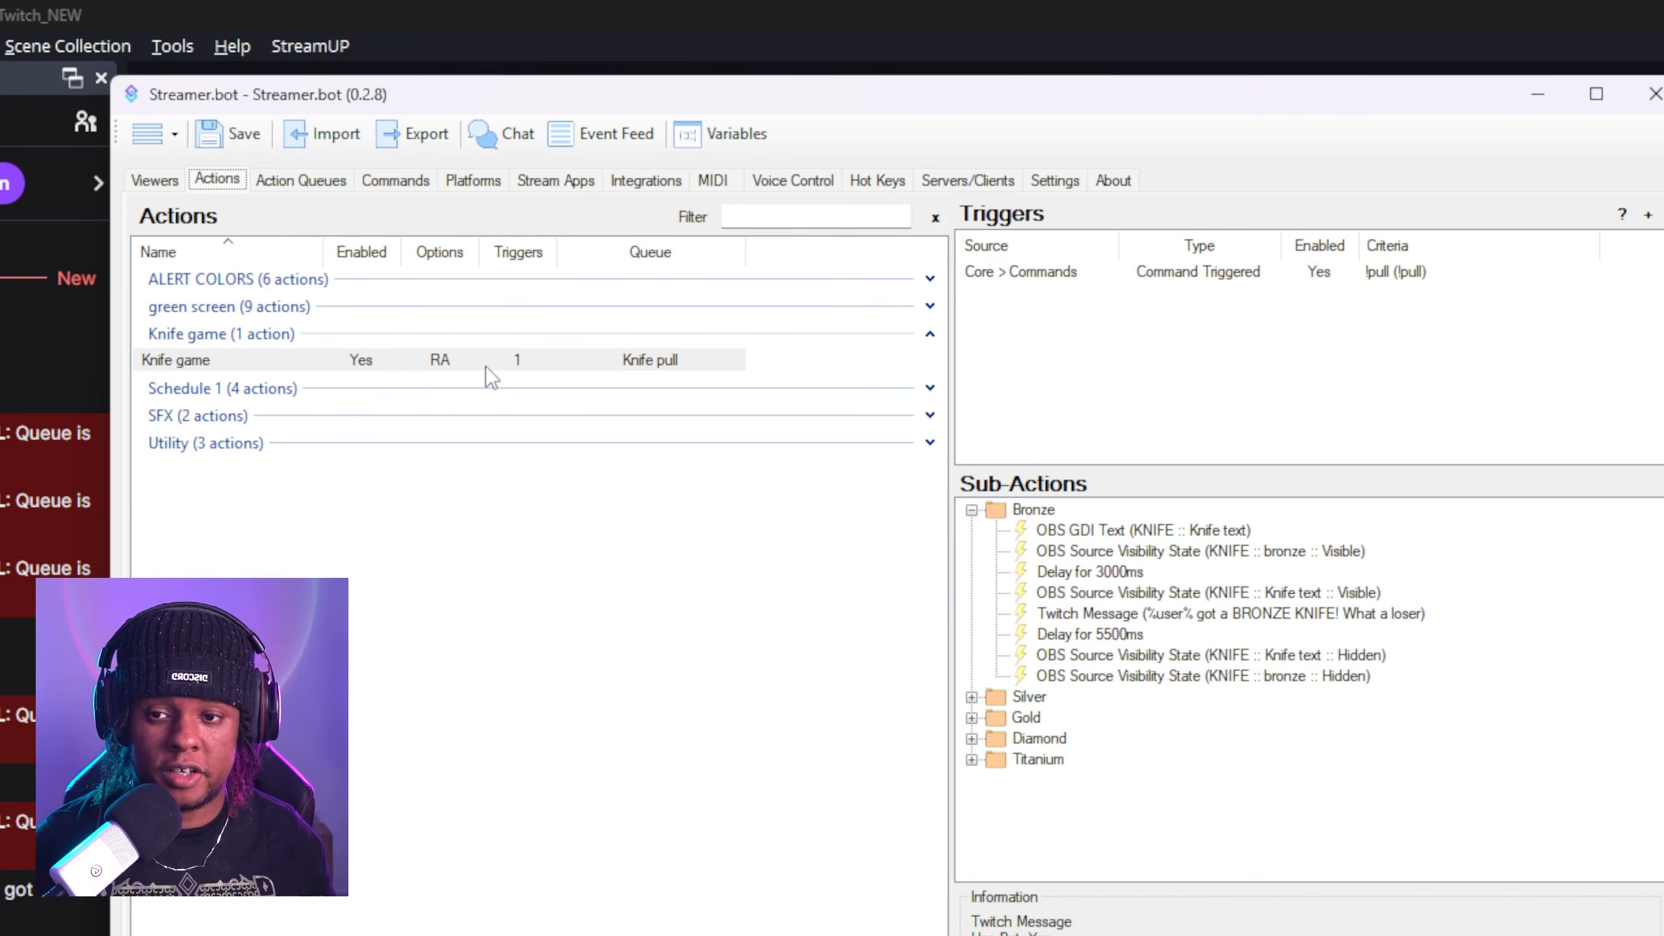
right_click(489, 368)
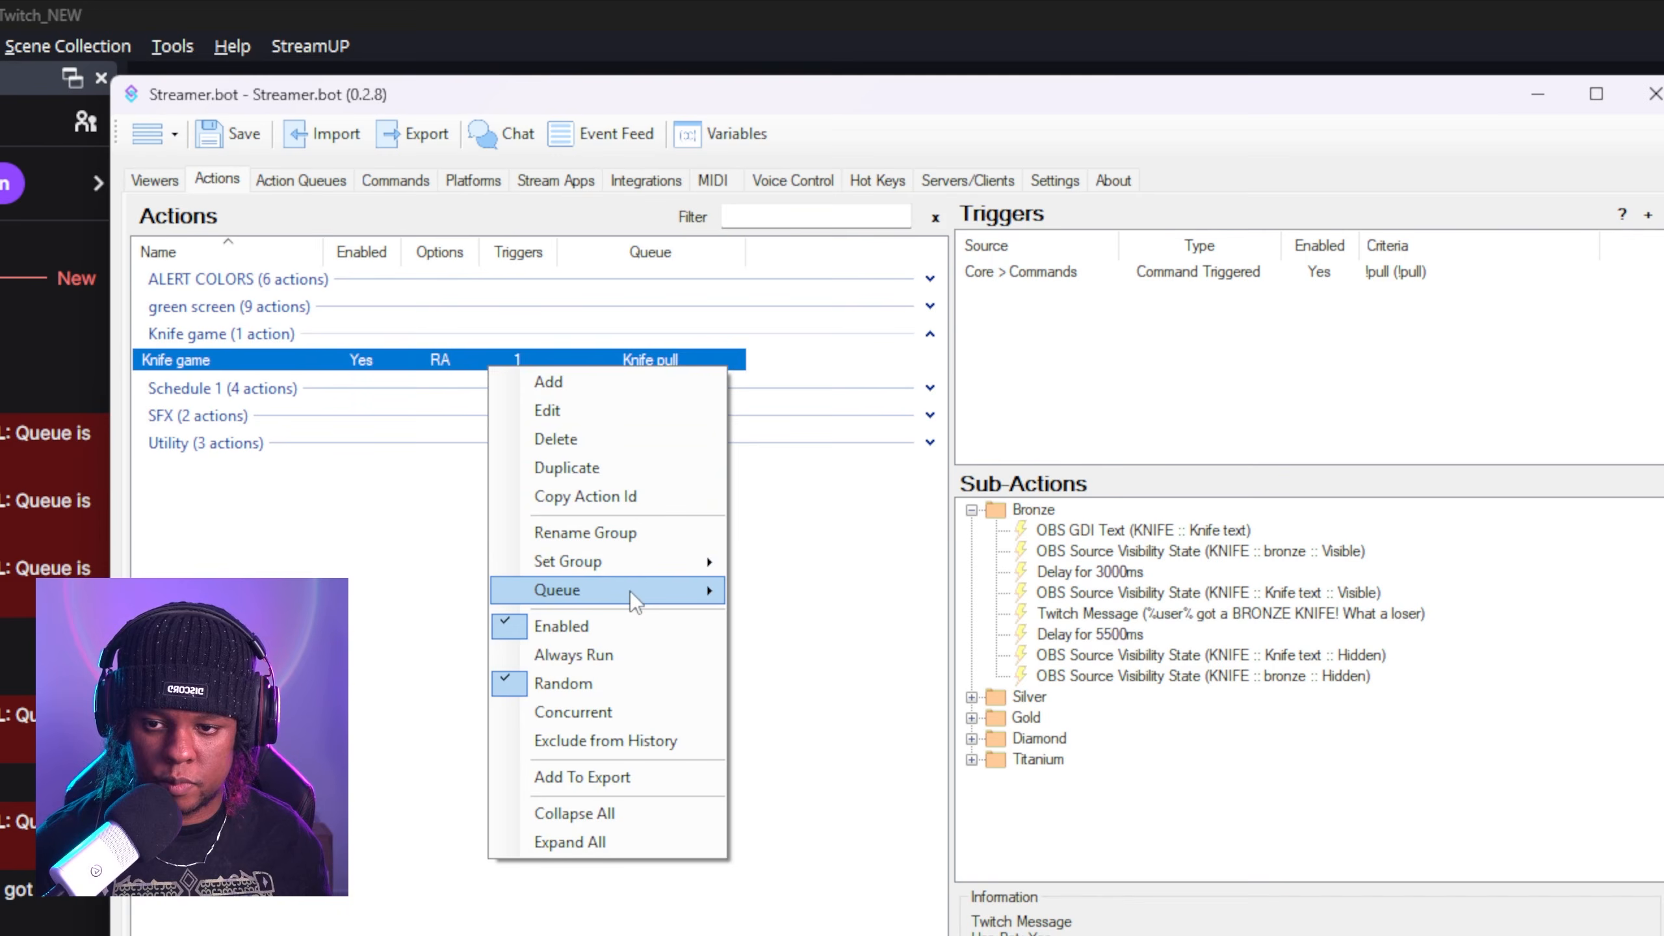
mouse_move(629, 591)
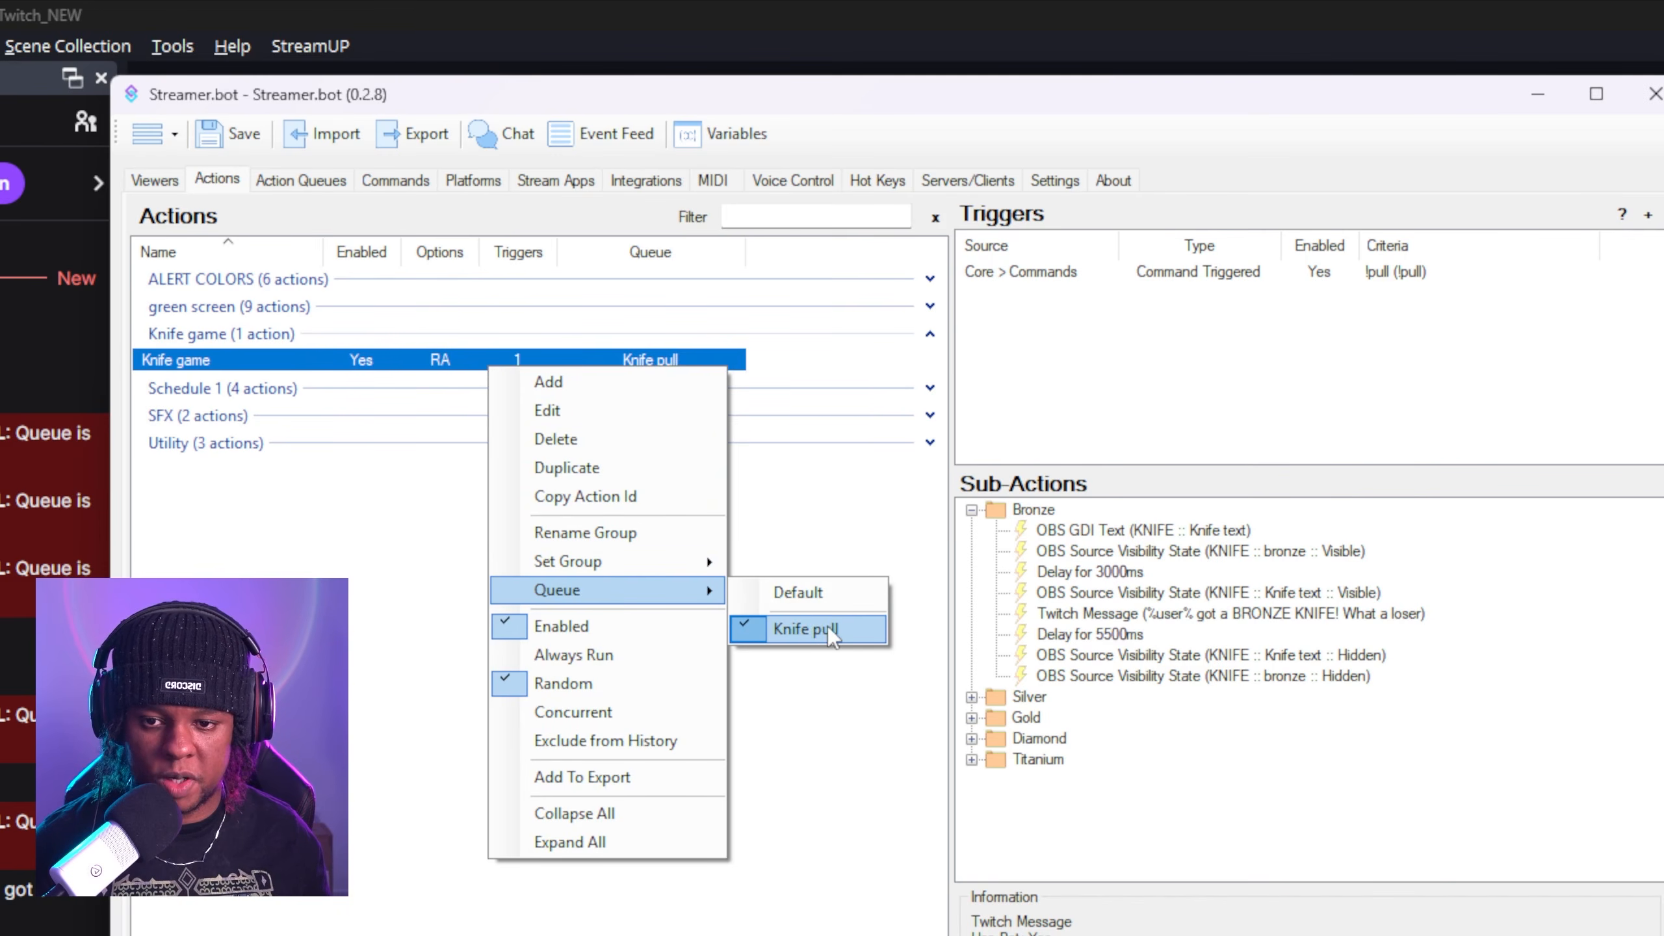